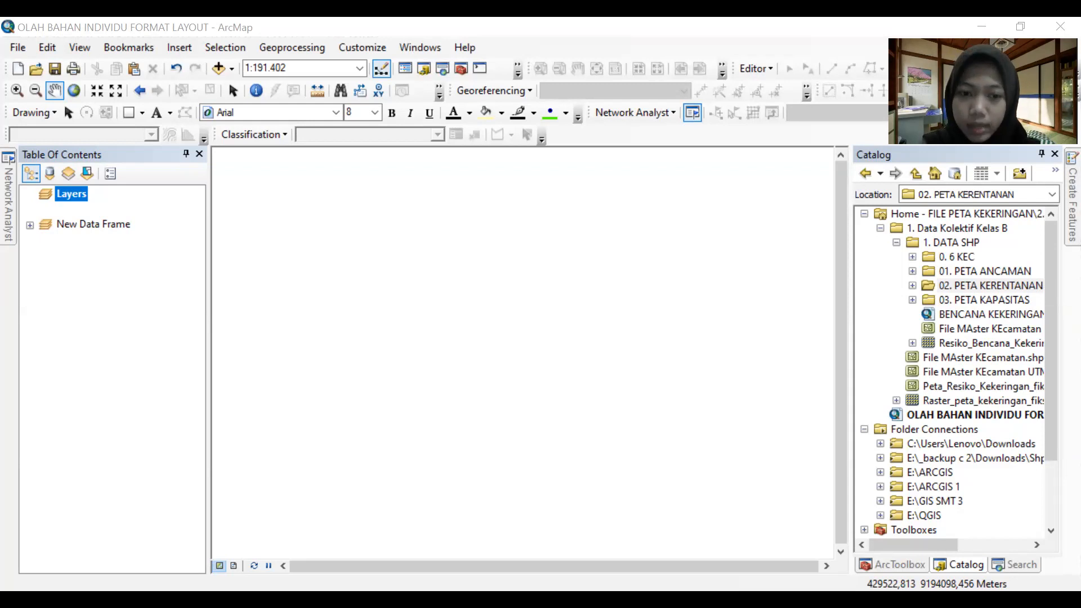
Switch to PowerPoint to review the drought risk map framework on slide 2, and return to ArcMap.
{"action": "left_click", "coordinate": [475, 539]}
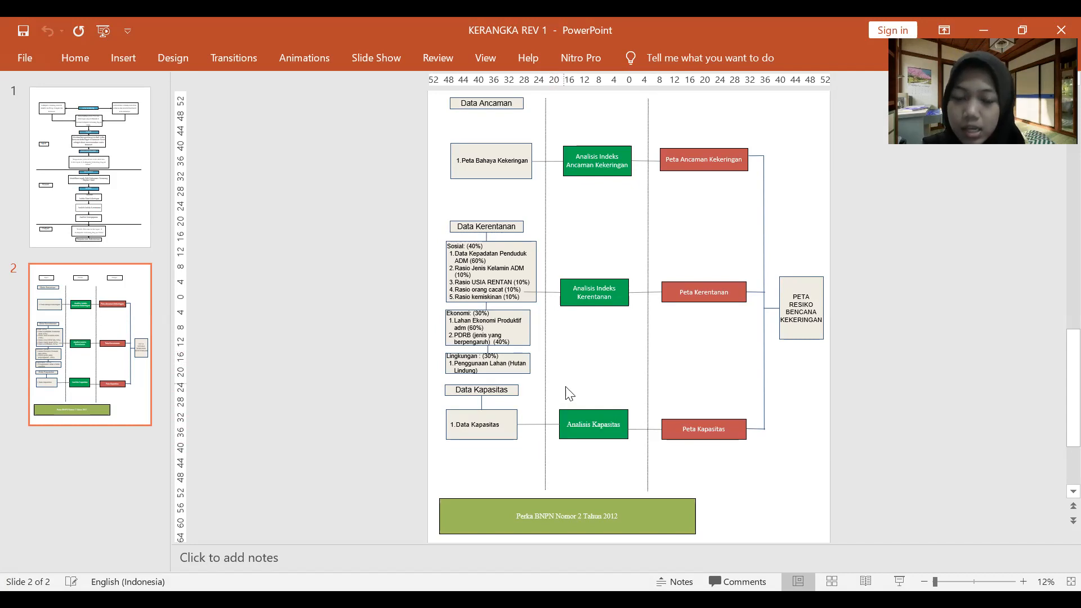
{"action": "left_click", "coordinate": [521, 514]}
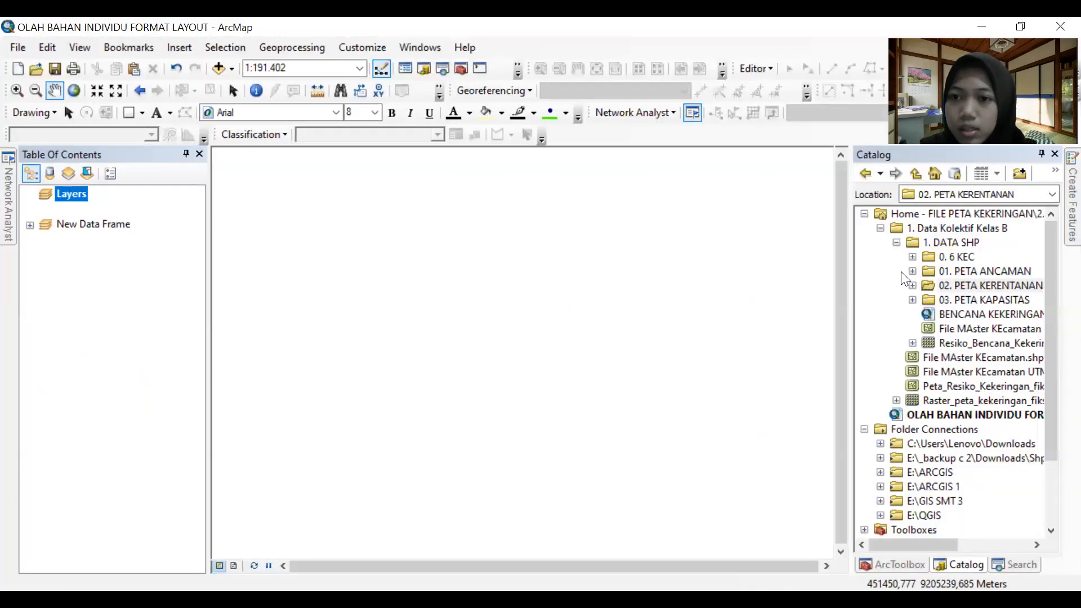
Add bahaya_krg.shp from the SHP folder of 01. PETA ANCAMAN to the Layers data frame.
{"action": "left_click", "coordinate": [913, 271]}
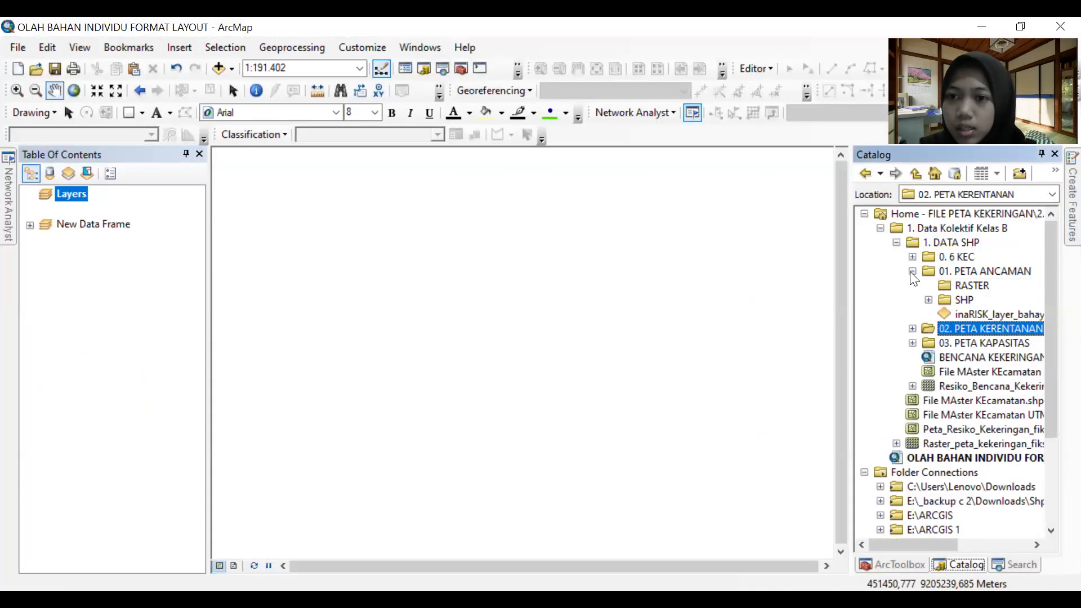
{"action": "left_click", "coordinate": [929, 300]}
{"action": "left_click_drag", "start_coordinate": [961, 313], "coordinate": [358, 290]}
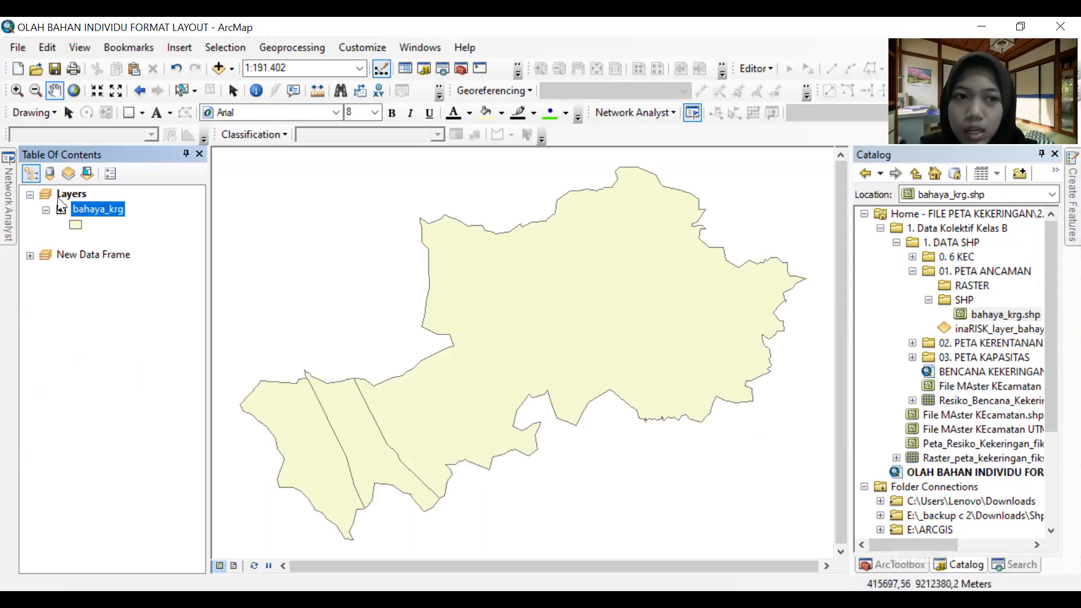
Examine the attribute table of the bahaya_krg layer, including its gridcode field, and close it.
{"action": "right_click", "coordinate": [85, 208]}
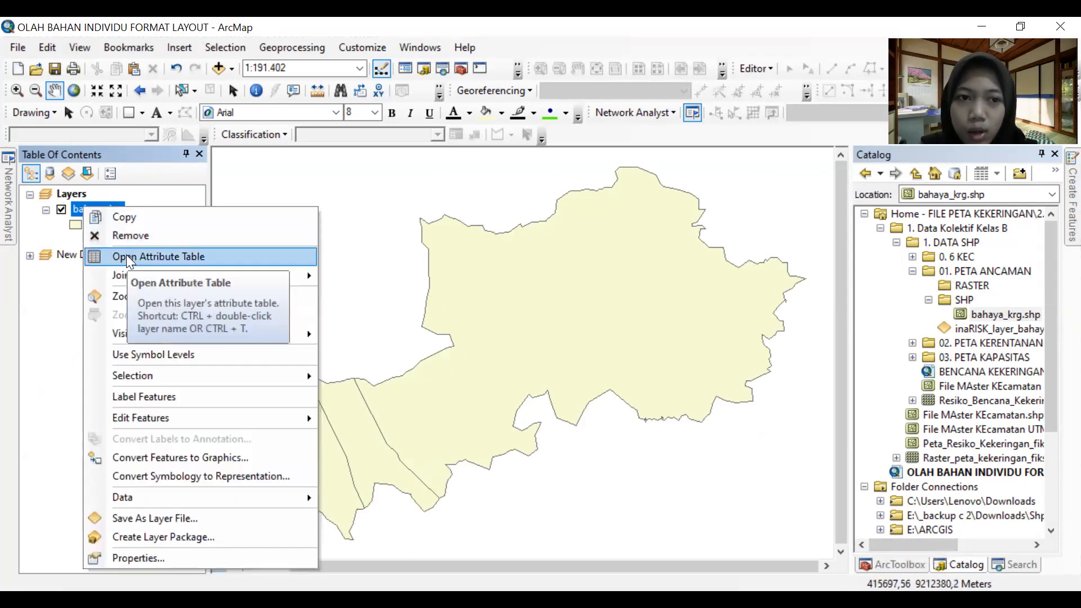
{"action": "left_click", "coordinate": [129, 258]}
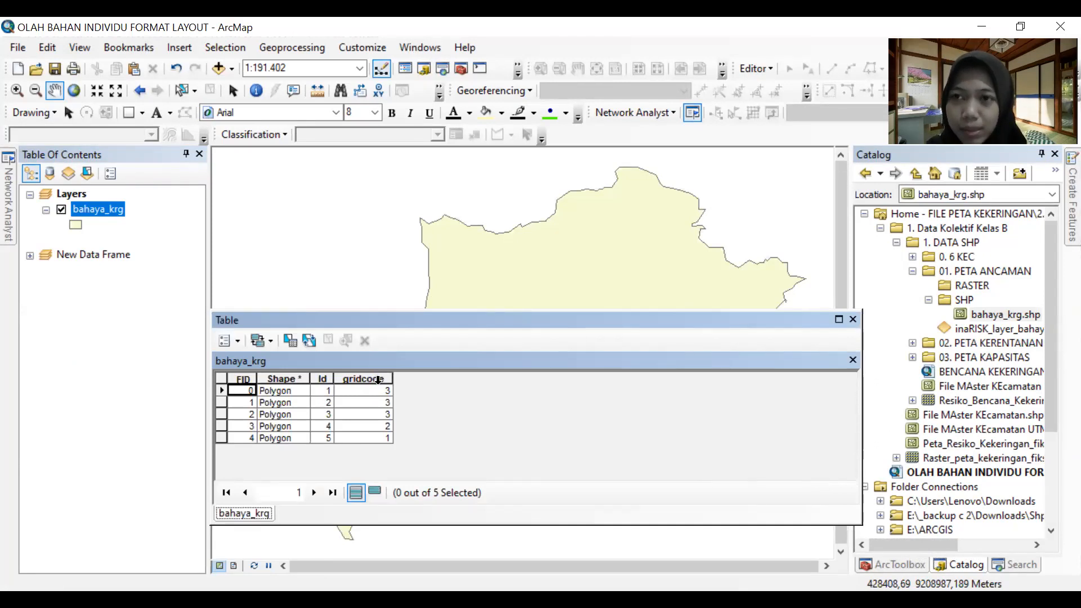
{"action": "left_click", "coordinate": [853, 319]}
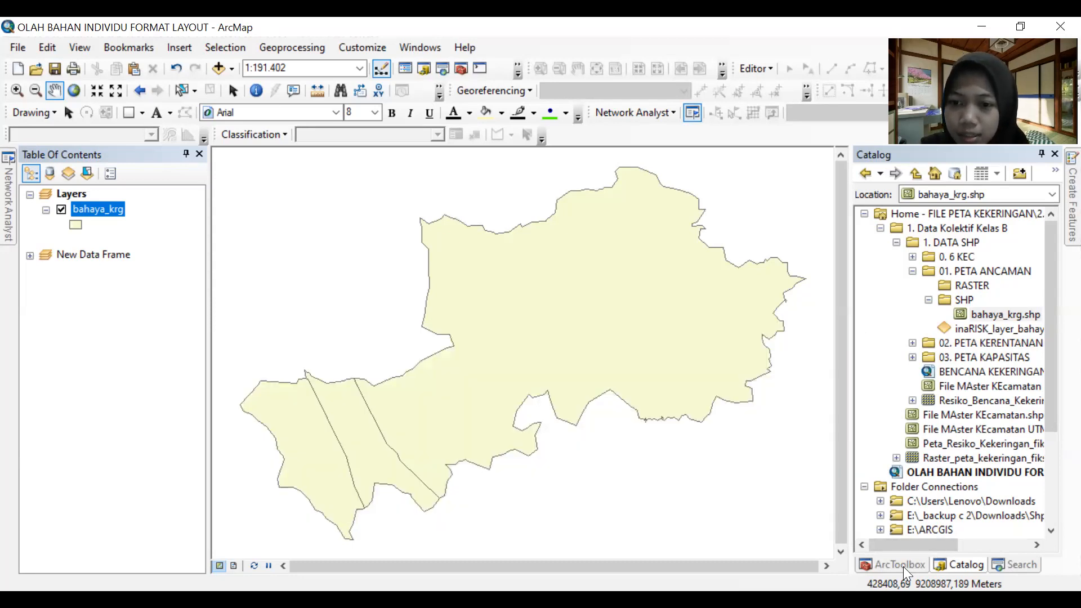
Start the Polygon to Raster conversion tool with bahaya_krg as the input features and gridcode as the value field.
{"action": "left_click", "coordinate": [903, 567]}
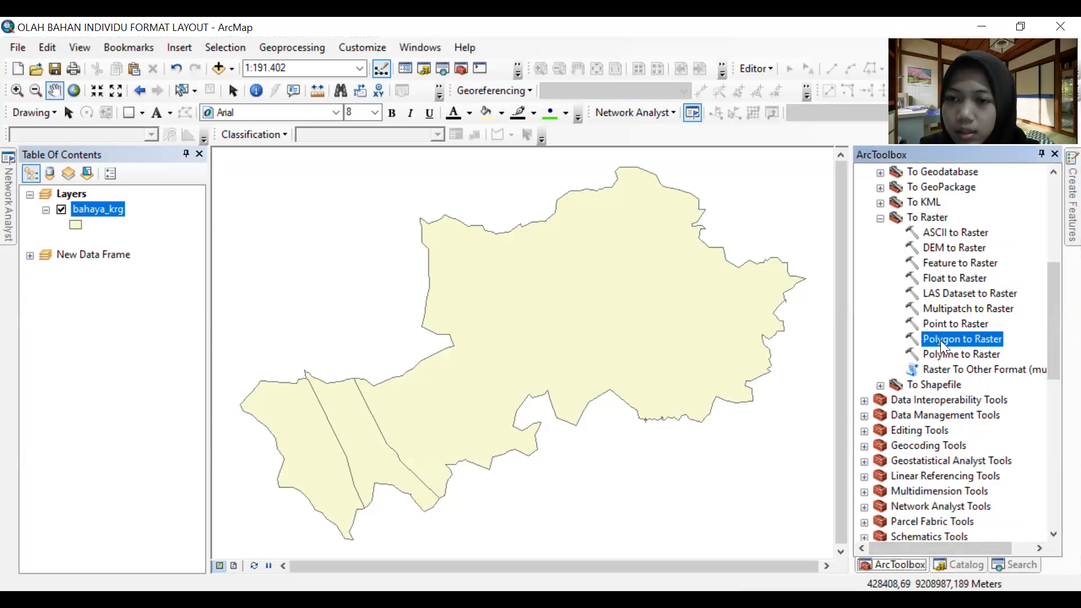
{"action": "scroll", "coordinate": [939, 340], "scroll_direction": "up", "scroll_amount": 6}
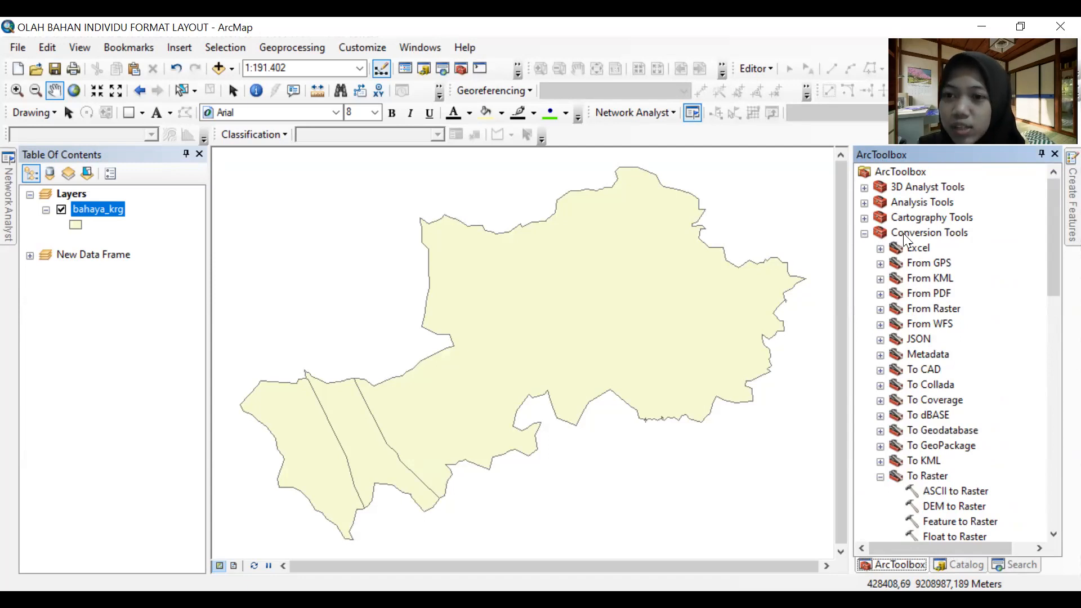
{"action": "scroll", "coordinate": [914, 369], "scroll_direction": "down", "scroll_amount": 5}
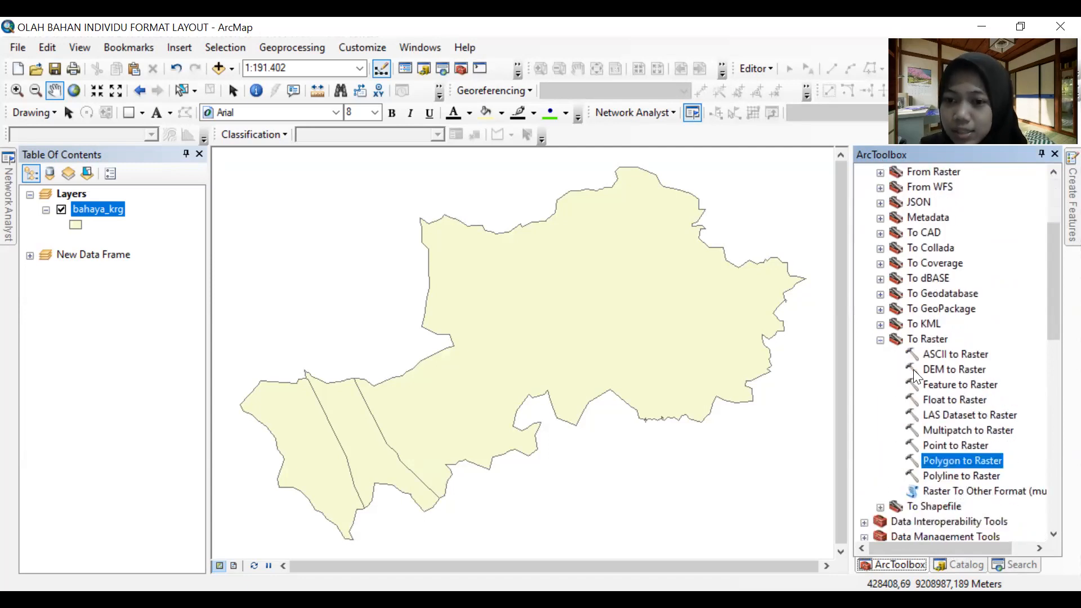
{"action": "scroll", "coordinate": [929, 391], "scroll_direction": "down", "scroll_amount": 1}
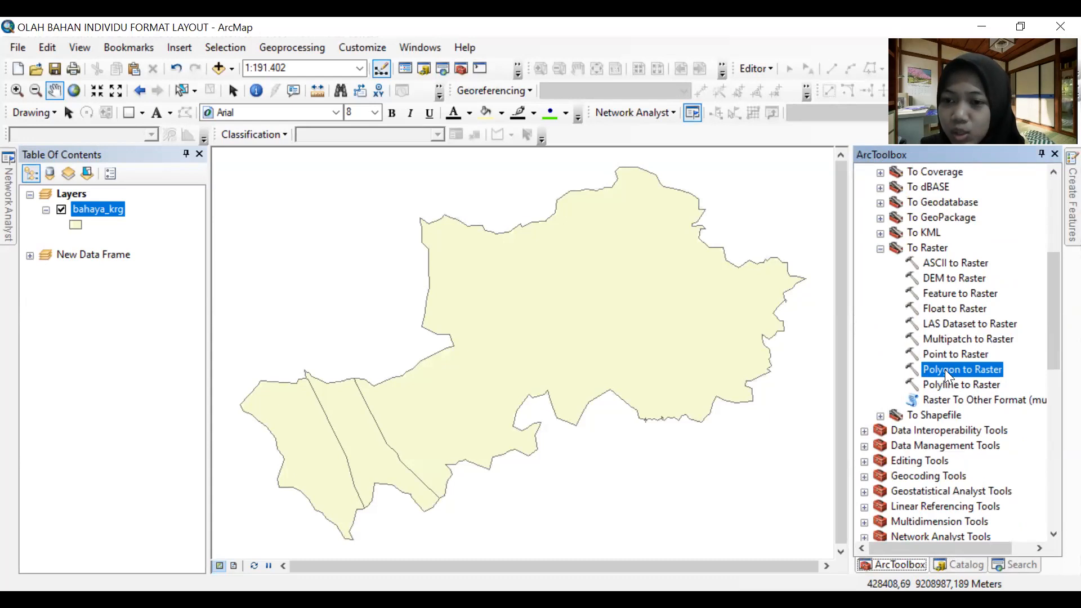
{"action": "double_click", "coordinate": [945, 369]}
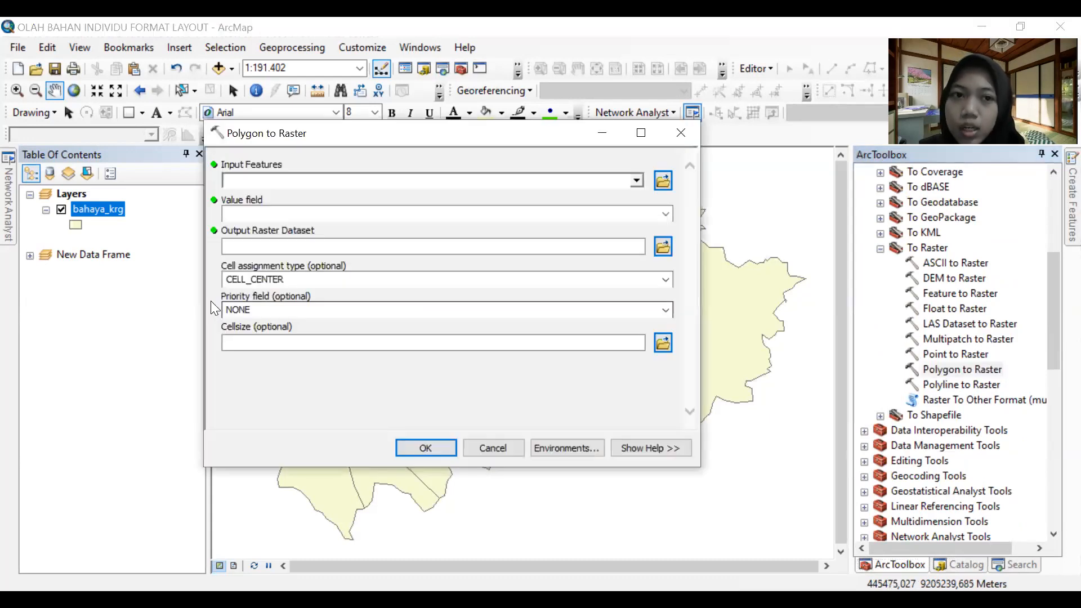
{"action": "left_click_drag", "start_coordinate": [98, 209], "coordinate": [239, 181]}
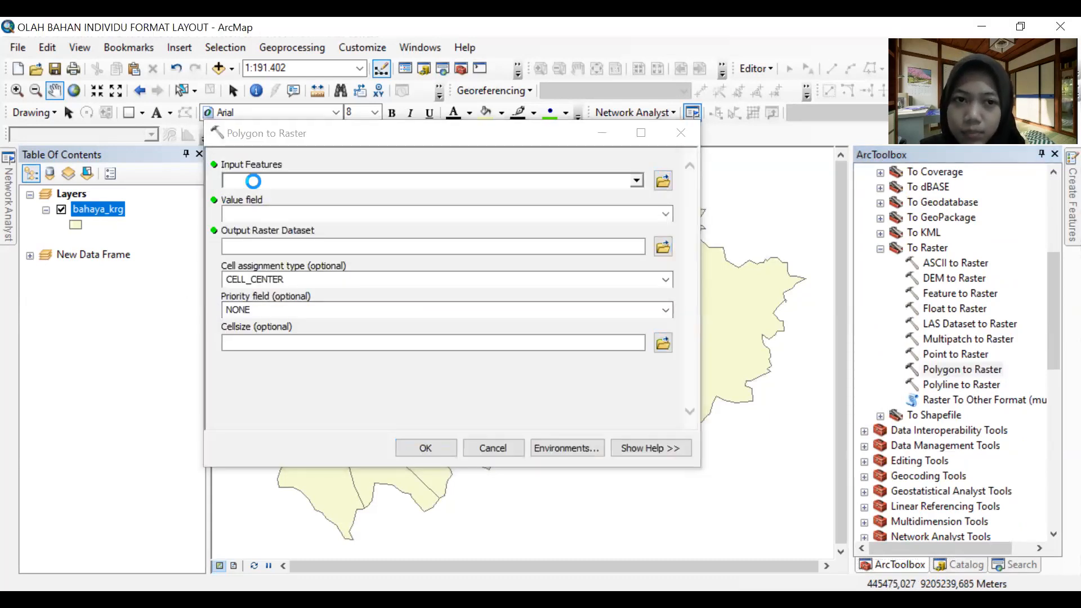
{"action": "left_click", "coordinate": [667, 214]}
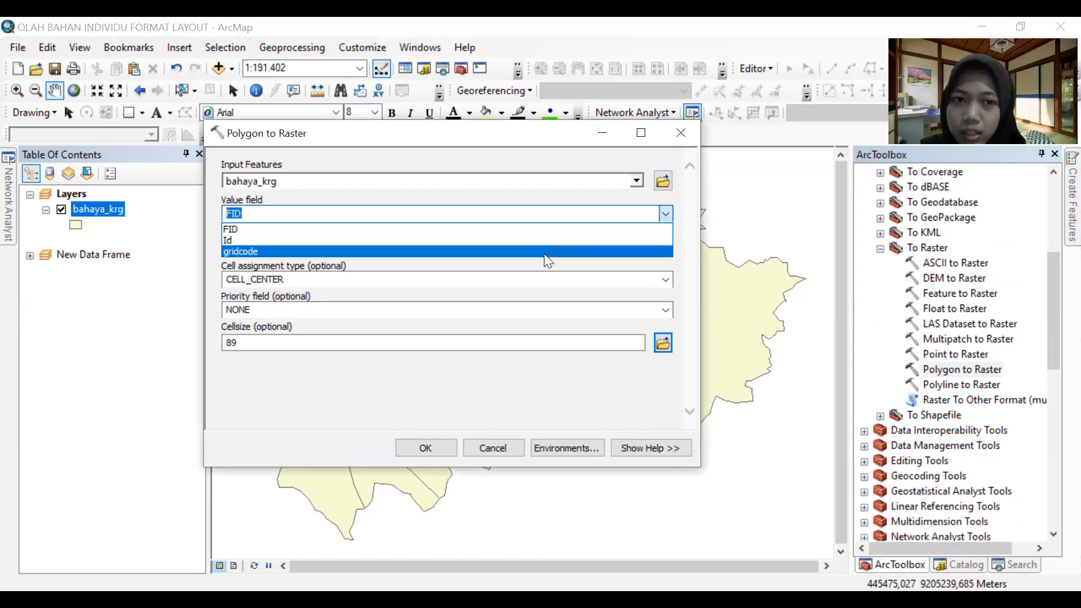
{"action": "left_click", "coordinate": [544, 253]}
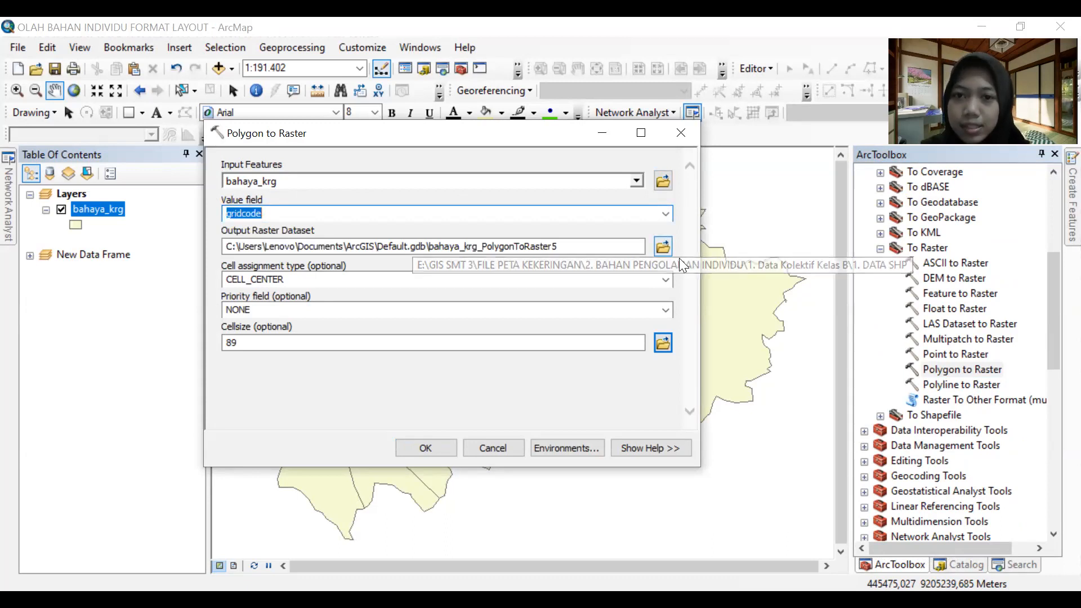
Set the output raster to Bahaya_raster.tif in the RASTER folder of 01. PETA ANCAMAN.
{"action": "left_click", "coordinate": [663, 247]}
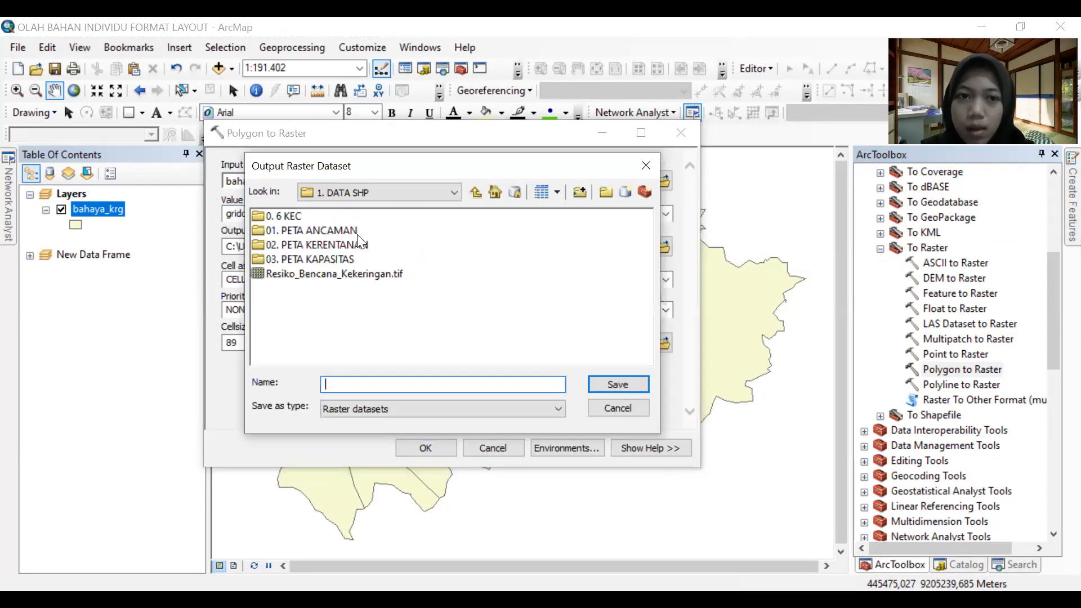
{"action": "double_click", "coordinate": [341, 230]}
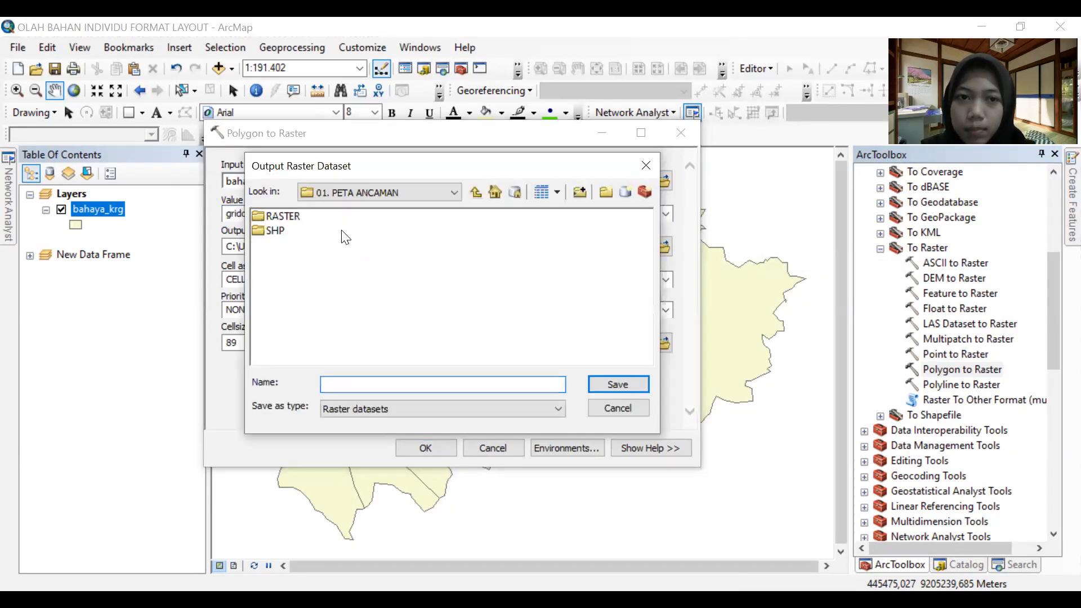
{"action": "double_click", "coordinate": [293, 218]}
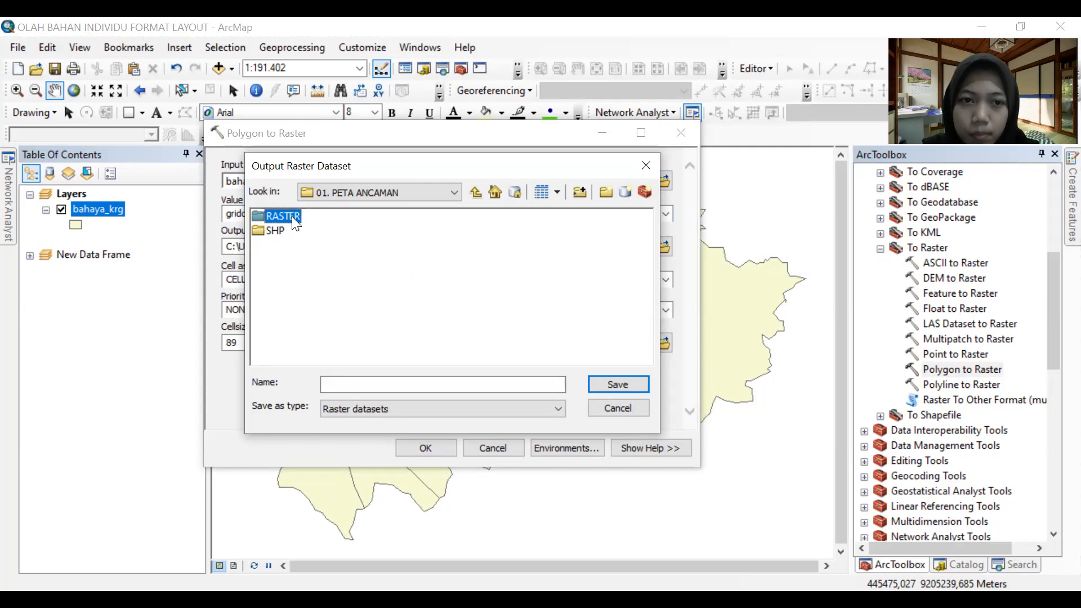
{"action": "left_click", "coordinate": [368, 385]}
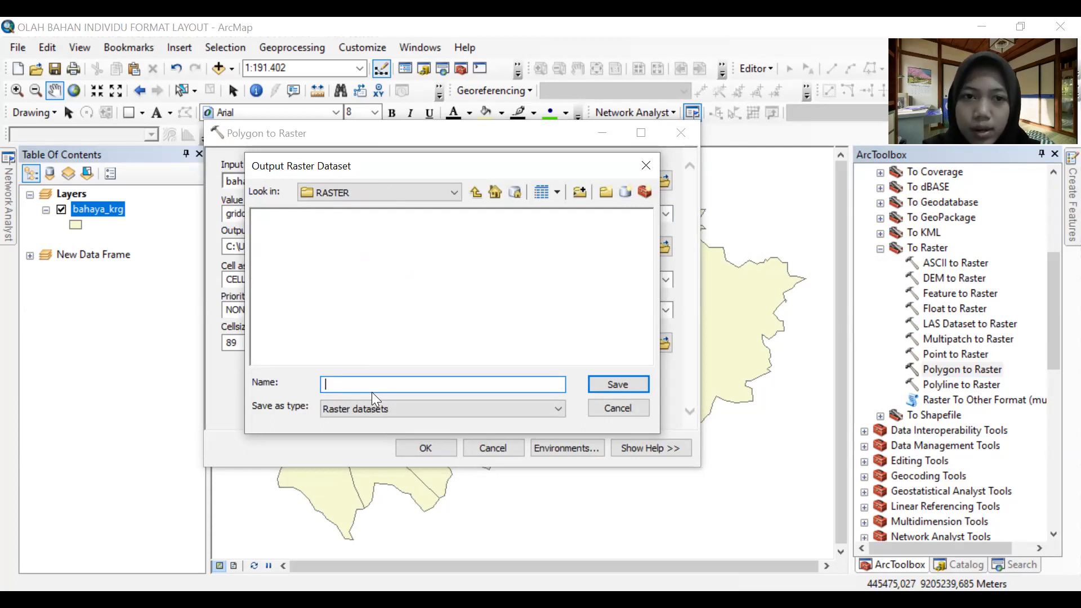
{"action": "type", "text": "Baha"}
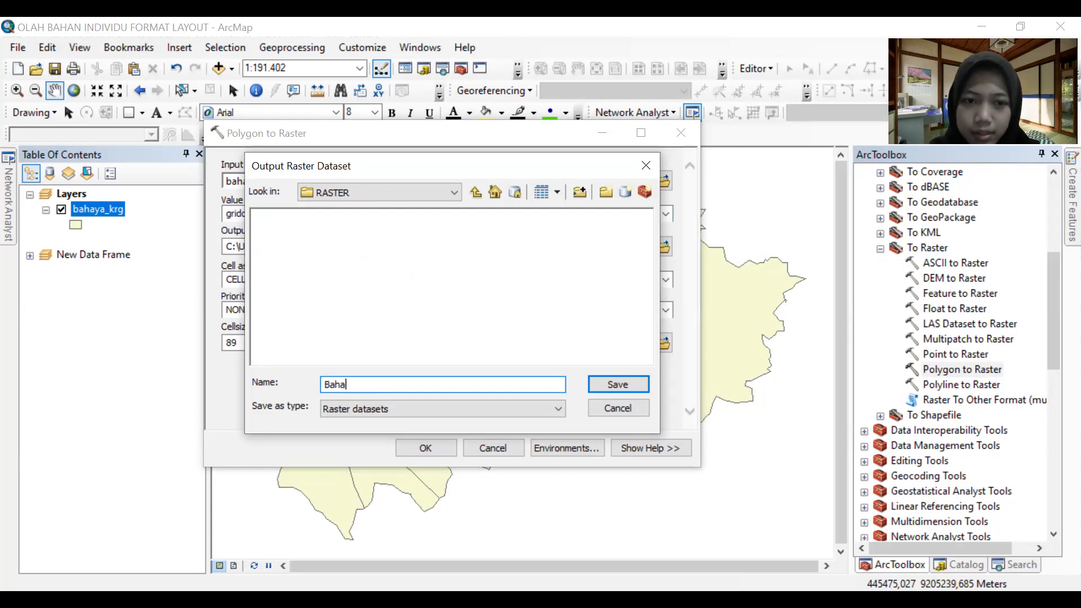
{"action": "type", "text": "ya_raster.tif"}
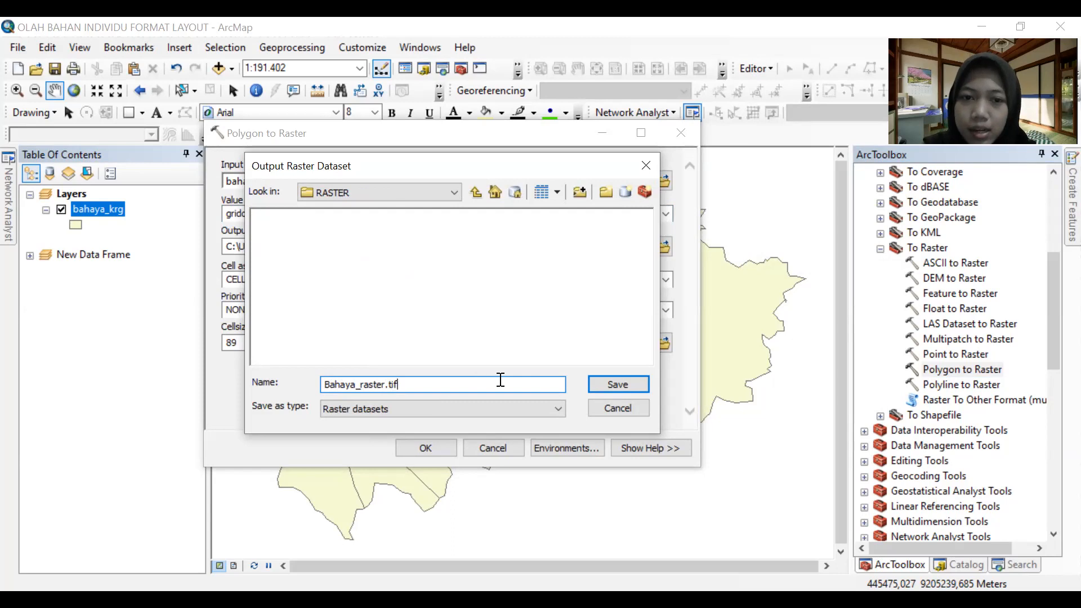
{"action": "left_click", "coordinate": [618, 385]}
Set the cell size to 30 and run the polygon-to-raster conversion.
{"action": "left_click_drag", "start_coordinate": [299, 345], "coordinate": [212, 349]}
{"action": "type", "text": "30"}
{"action": "left_click", "coordinate": [425, 447]}
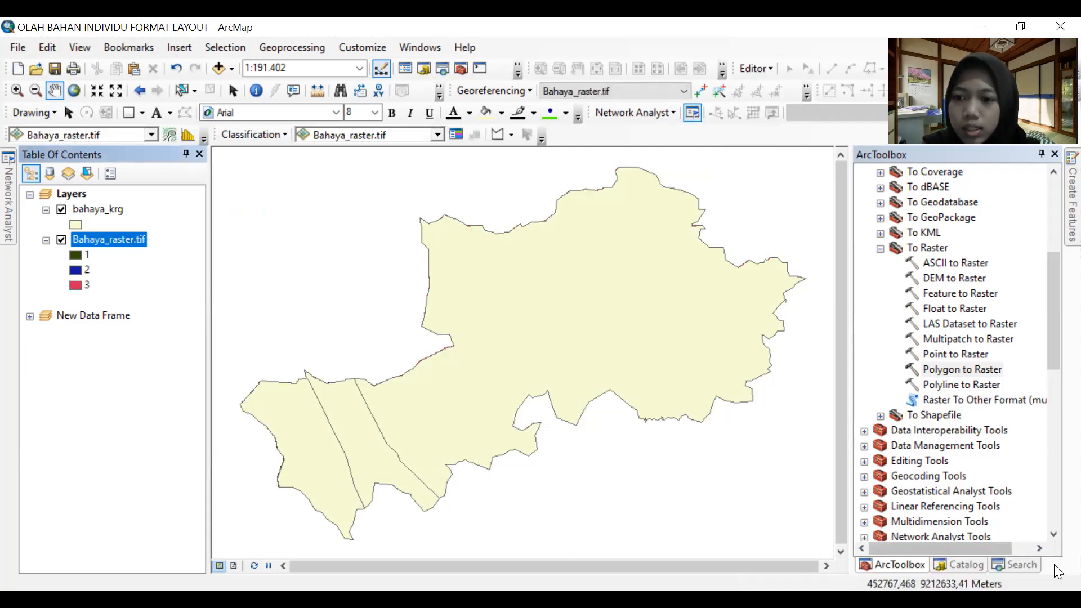
Collapse the 01. PETA ANCAMAN folder, expand 02. PETA KERENTANAN to its SHP contents, and select A_kepadatan_penduduk.shp.
{"action": "left_click", "coordinate": [953, 563]}
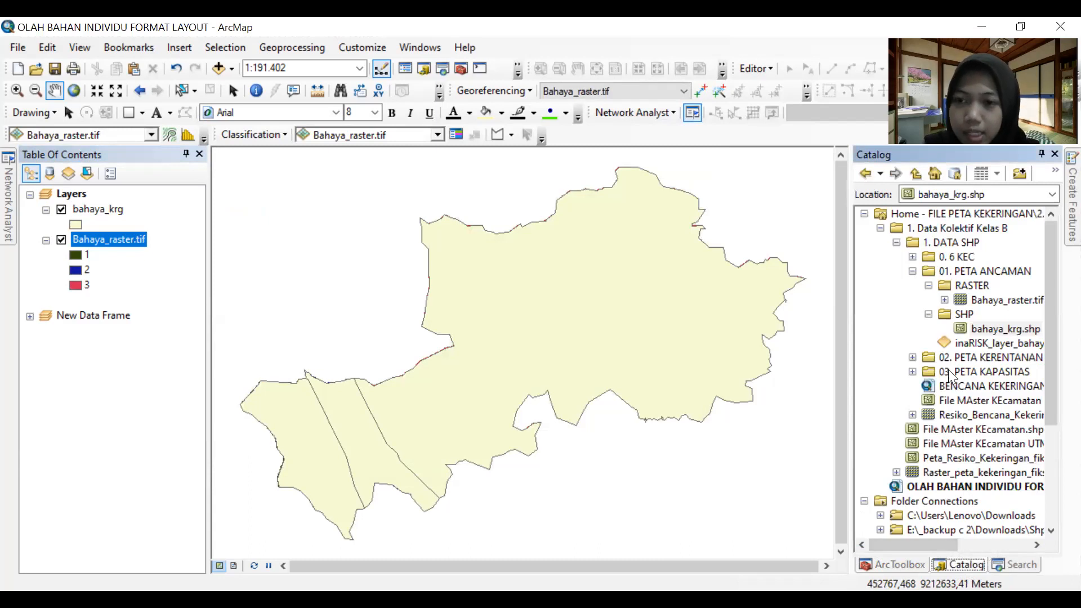
{"action": "left_click", "coordinate": [913, 271]}
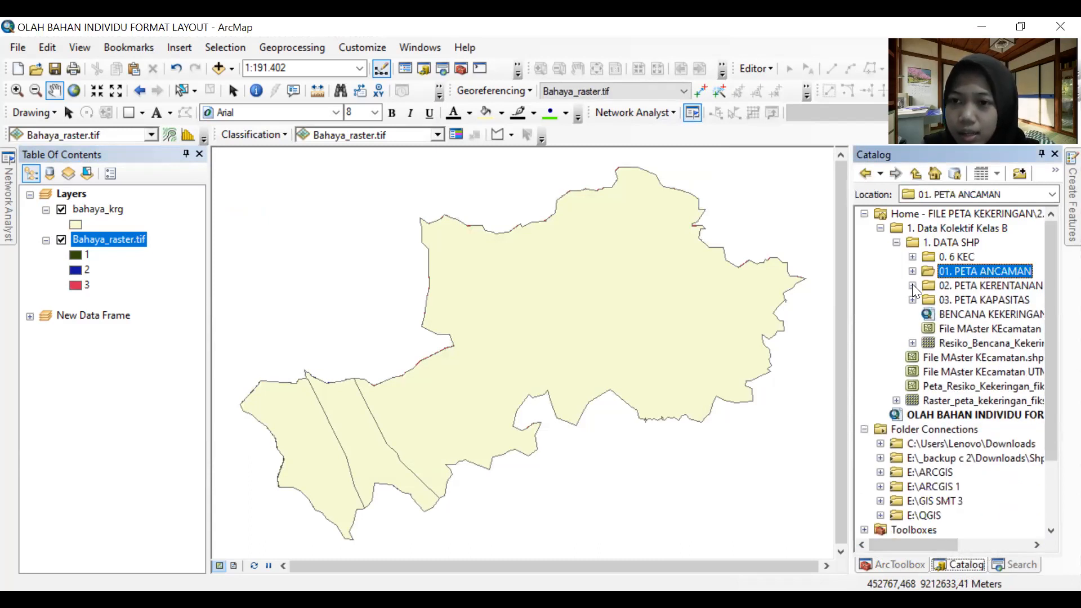
{"action": "left_click", "coordinate": [913, 286]}
{"action": "left_click", "coordinate": [929, 314]}
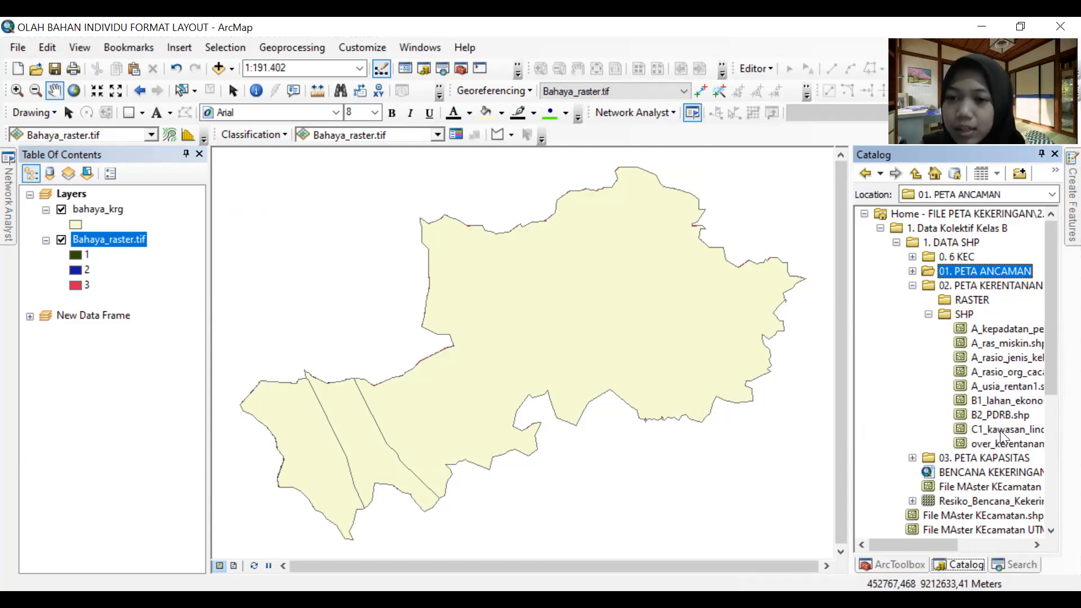
{"action": "left_click", "coordinate": [988, 330]}
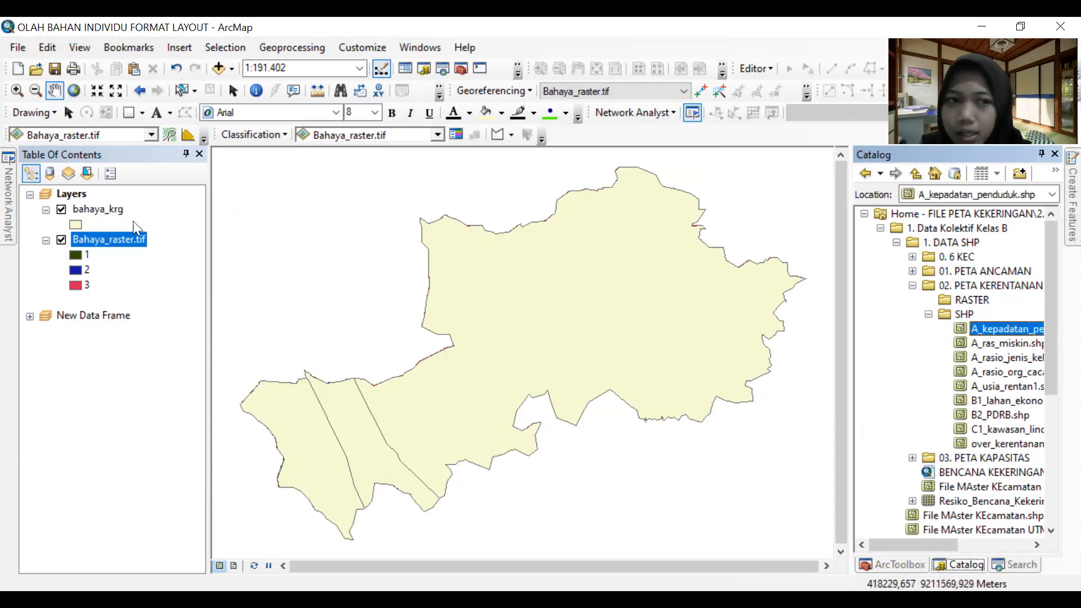
Collapse the legends of bahaya_krg and Bahaya_raster.tif and hide both layers on the map.
{"action": "left_click", "coordinate": [48, 210]}
{"action": "left_click", "coordinate": [62, 210]}
{"action": "left_click", "coordinate": [46, 225]}
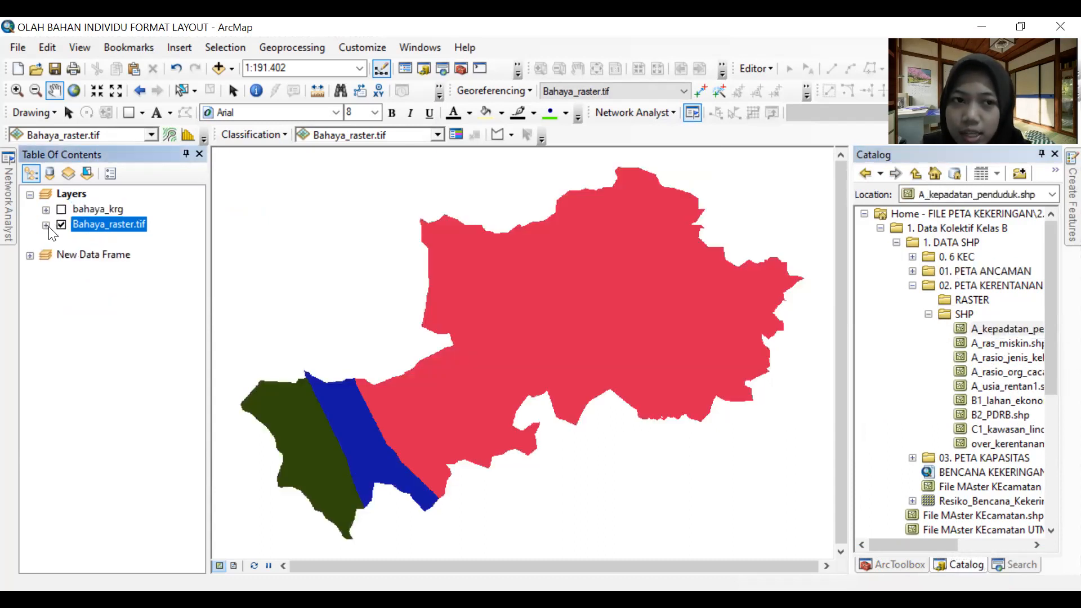
{"action": "left_click", "coordinate": [62, 225]}
Add the A_kepadatan_penduduk, A_ras_miskin, A_rasio_jenis_kelamin, A_rasio_org_cacat and A_usia_rentan1 shapefiles to the map.
{"action": "left_click_drag", "start_coordinate": [960, 332], "coordinate": [458, 315]}
{"action": "mouse_move", "coordinate": [1011, 343]}
{"action": "left_mouse_down"}
{"action": "mouse_move", "coordinate": [635, 340]}
{"action": "mouse_move", "coordinate": [742, 349]}
{"action": "mouse_move", "coordinate": [648, 352]}
{"action": "left_mouse_up"}
{"action": "left_click_drag", "start_coordinate": [1008, 372], "coordinate": [622, 361]}
{"action": "left_click_drag", "start_coordinate": [983, 384], "coordinate": [695, 381]}
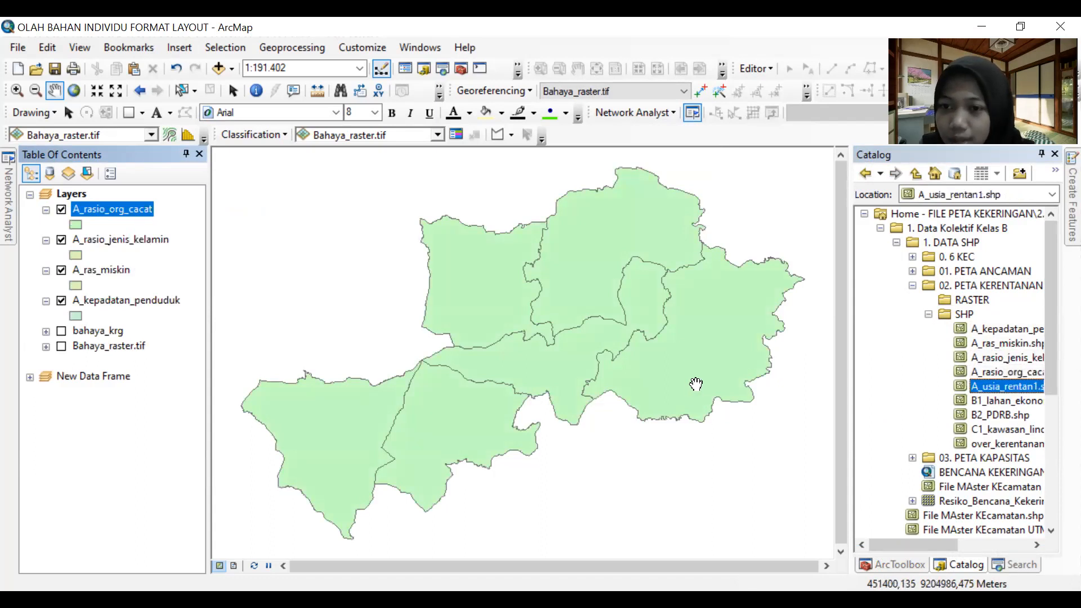
Start Polygon to Raster with A_kepadatan_penduduk as the input features and the SKOR field as the value field.
{"action": "left_click", "coordinate": [911, 564]}
{"action": "double_click", "coordinate": [944, 369]}
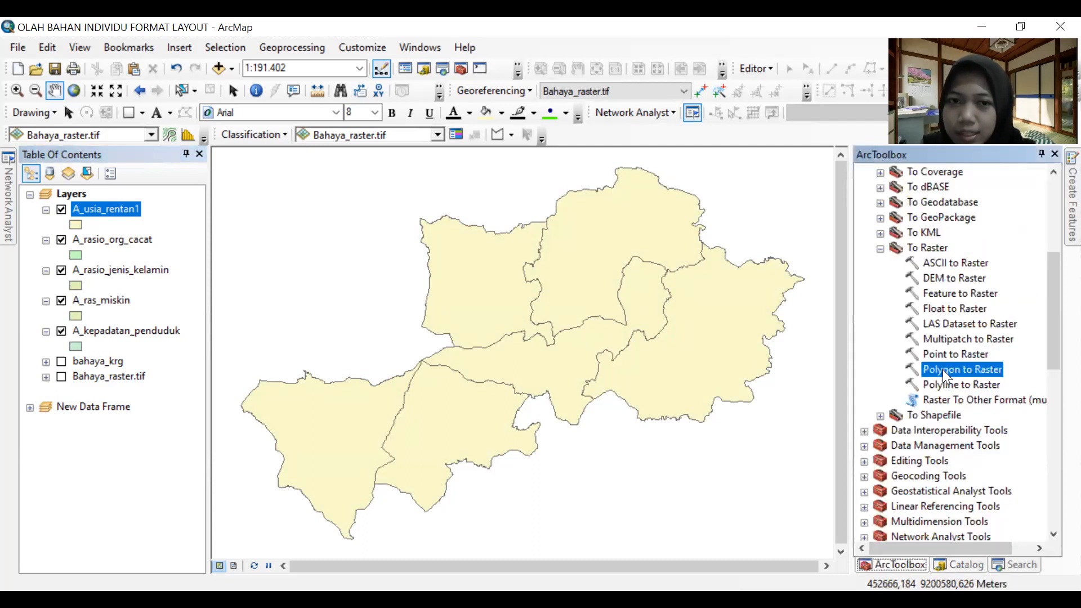
{"action": "left_click_drag", "start_coordinate": [111, 336], "coordinate": [321, 183]}
{"action": "left_click", "coordinate": [665, 214]}
{"action": "left_click", "coordinate": [304, 315]}
Set the output raster to A_kepadatan_raster.tif in the RASTER folder of 02. PETA KERENTANAN.
{"action": "left_click", "coordinate": [659, 246]}
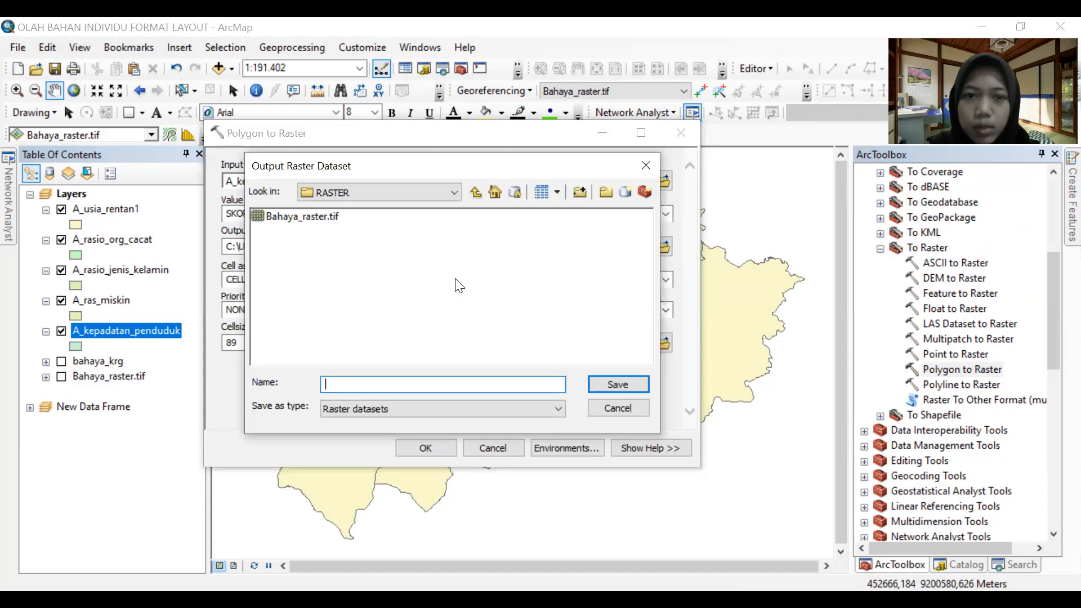
{"action": "left_click", "coordinate": [476, 192]}
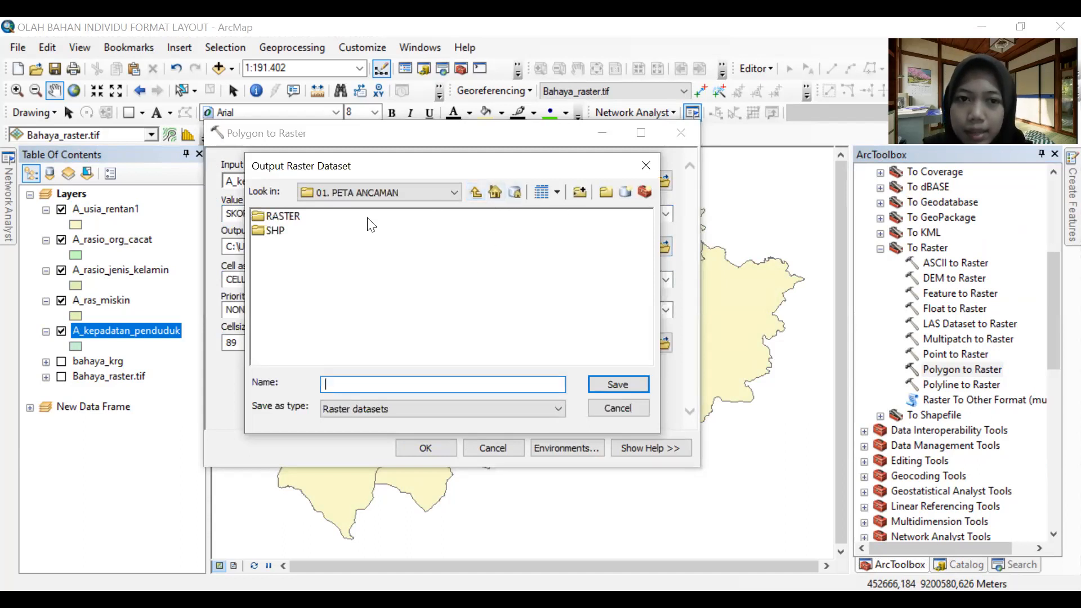
{"action": "left_click", "coordinate": [475, 192]}
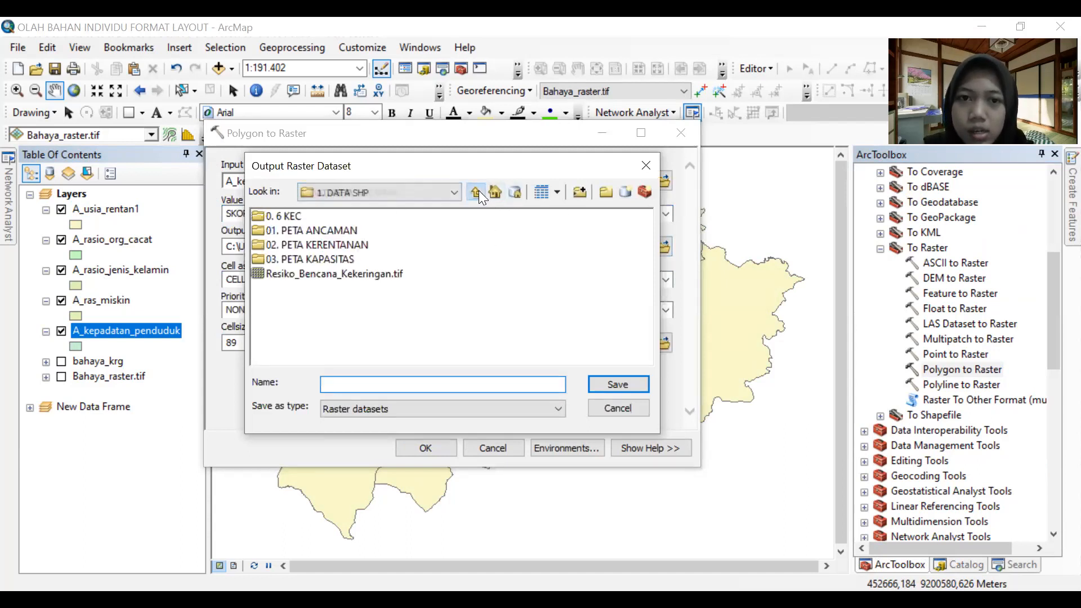
{"action": "double_click", "coordinate": [342, 247]}
{"action": "double_click", "coordinate": [279, 220]}
{"action": "left_click", "coordinate": [374, 382]}
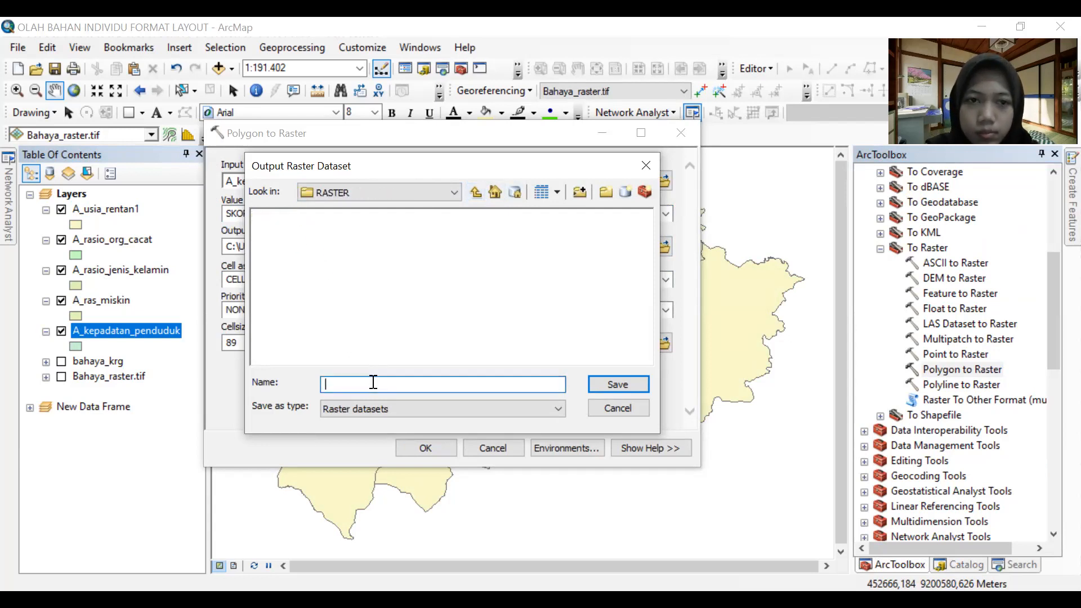
{"action": "type", "text": "A_"}
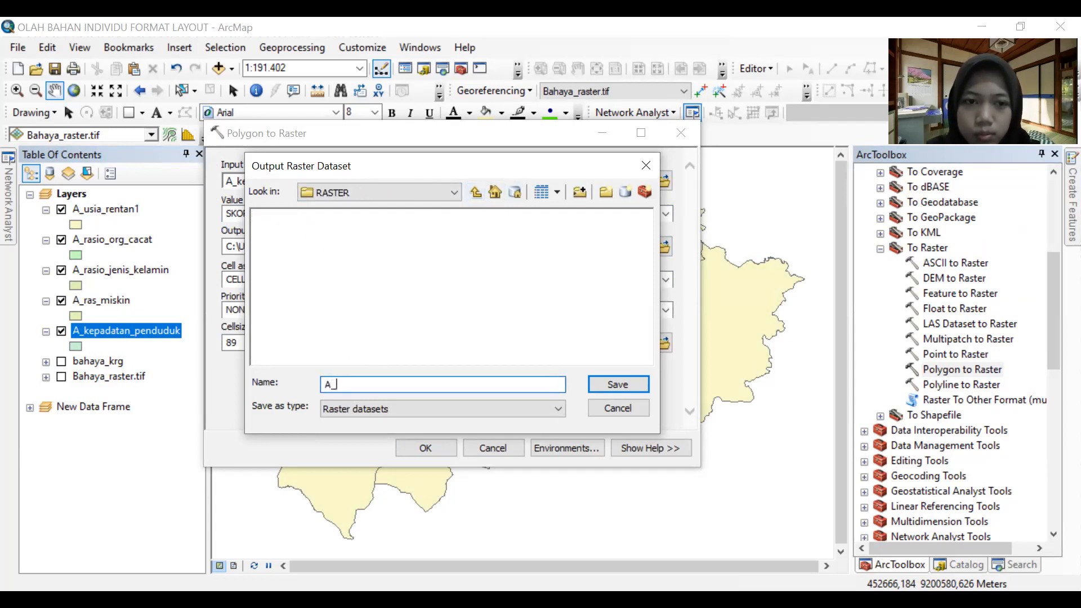
{"action": "type", "text": "kepadata"}
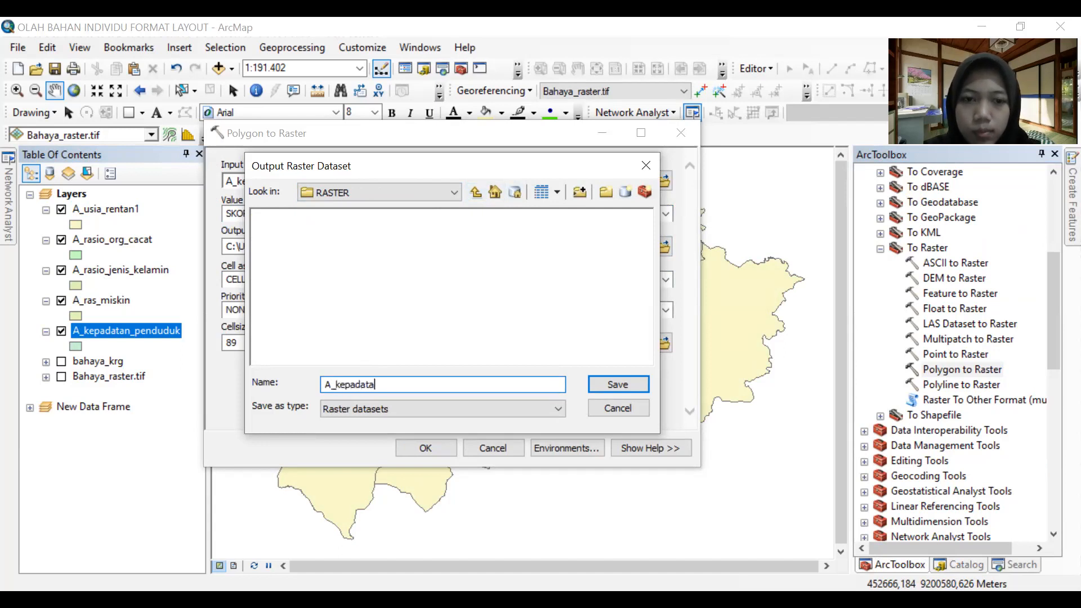
{"action": "type", "text": "n_raster"}
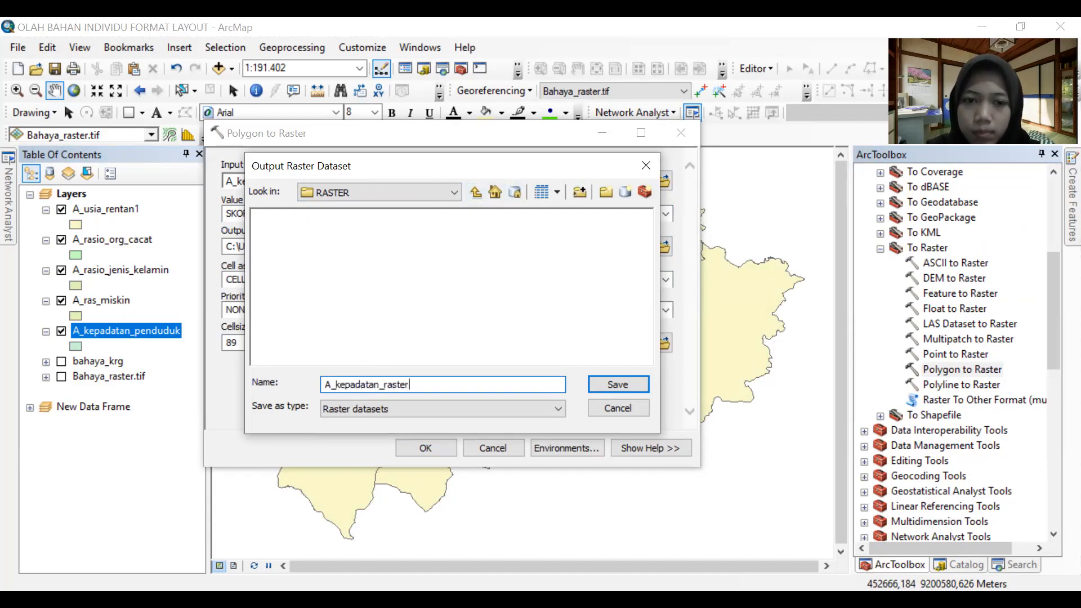
{"action": "type", "text": ".tif"}
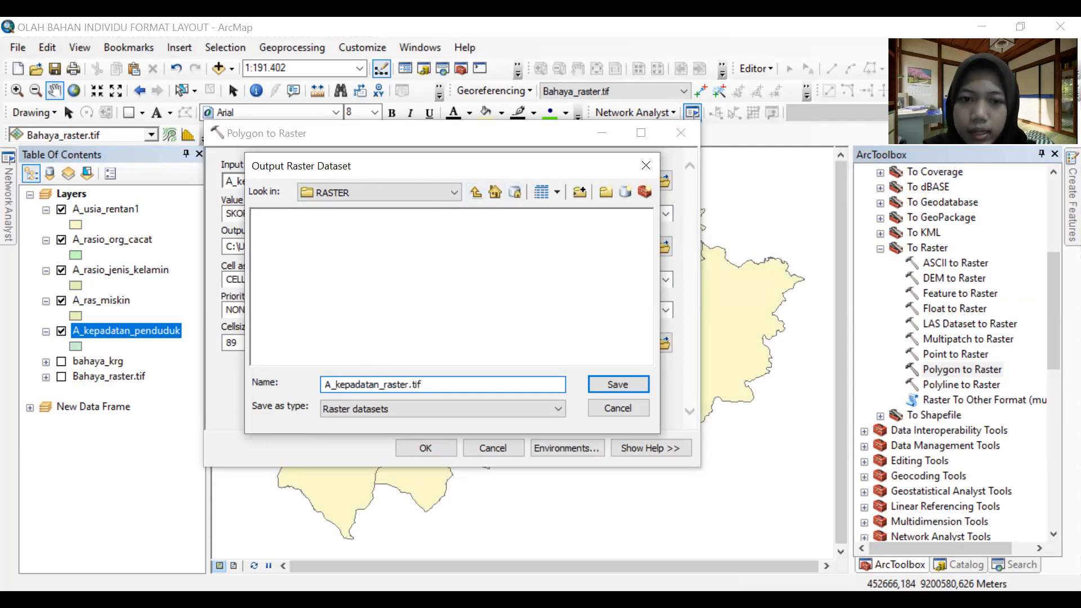
{"action": "left_click", "coordinate": [598, 381]}
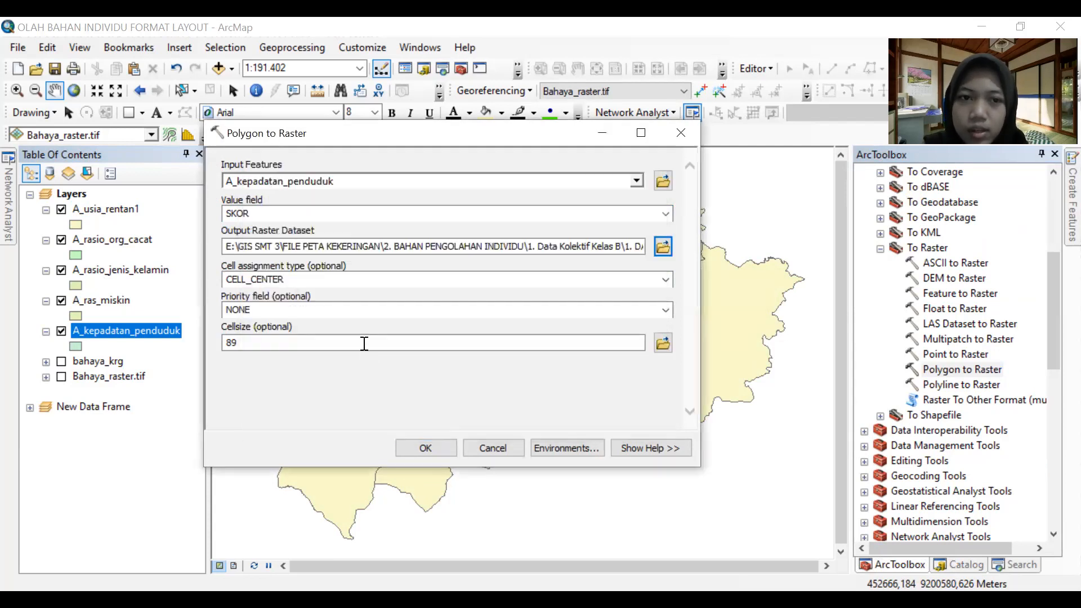
Run the population density conversion with a cell size of 30, and hide the A_kepadatan_penduduk layer.
{"action": "type", "text": "30"}
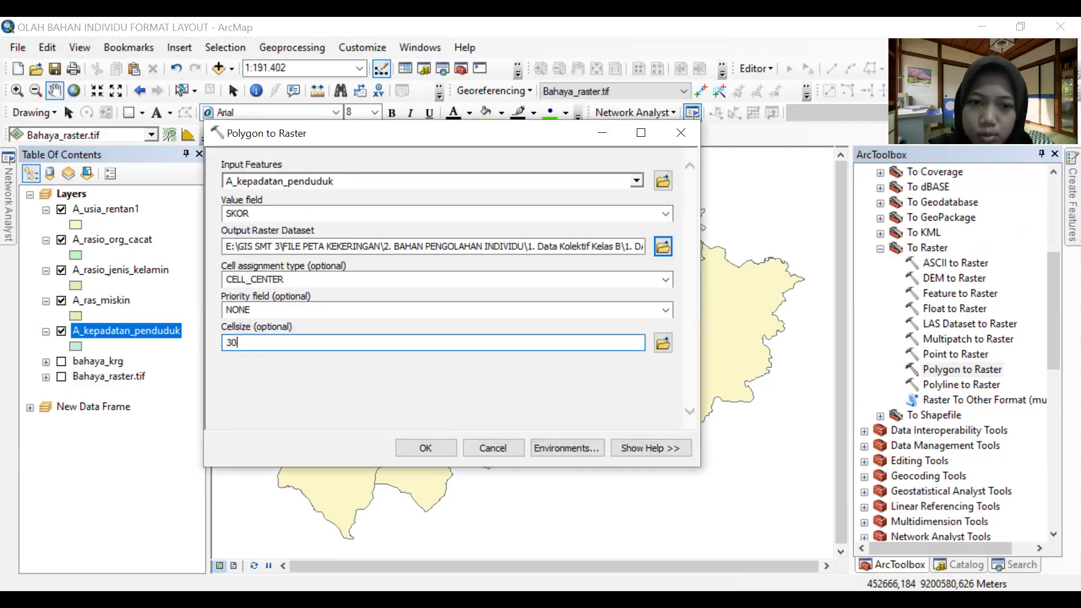
{"action": "left_click", "coordinate": [416, 446]}
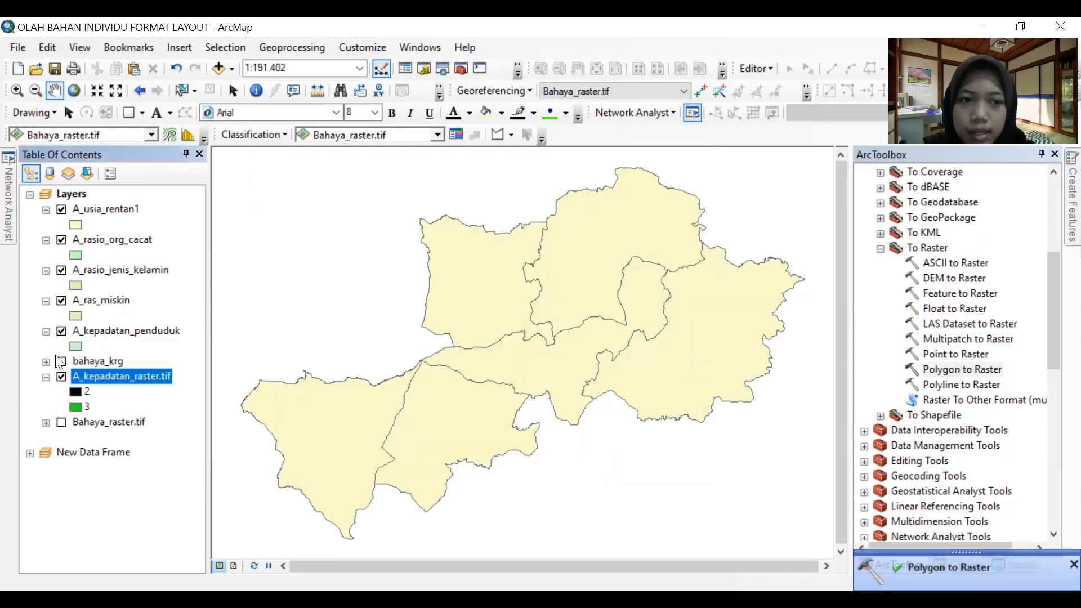
{"action": "left_click", "coordinate": [62, 332]}
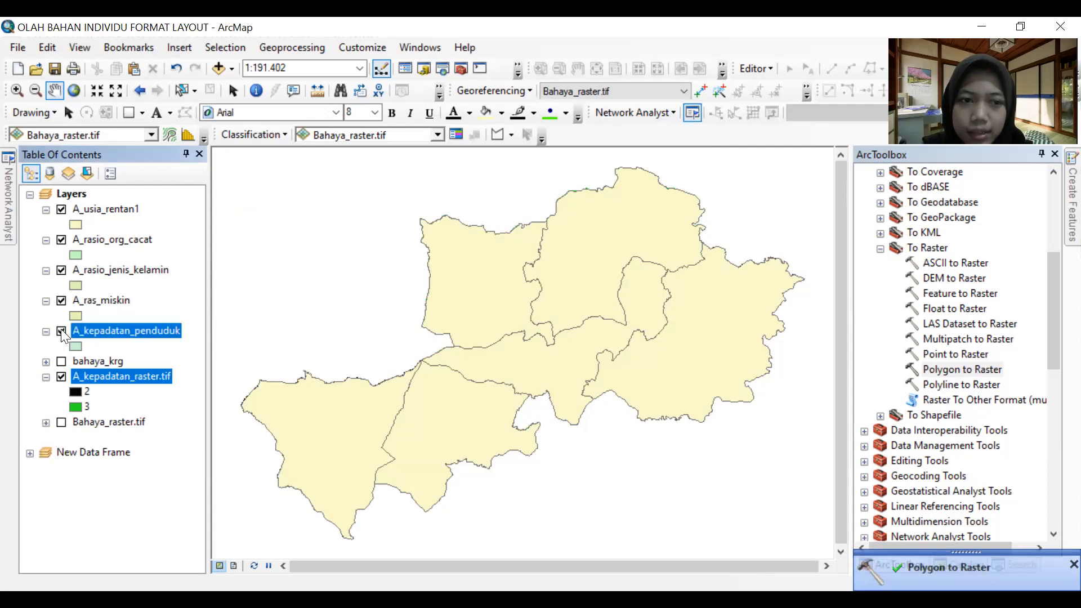
{"action": "left_click", "coordinate": [62, 332]}
Start Polygon to Raster with A_ras_miskin as the input features and SKOR as the value field.
{"action": "double_click", "coordinate": [956, 371]}
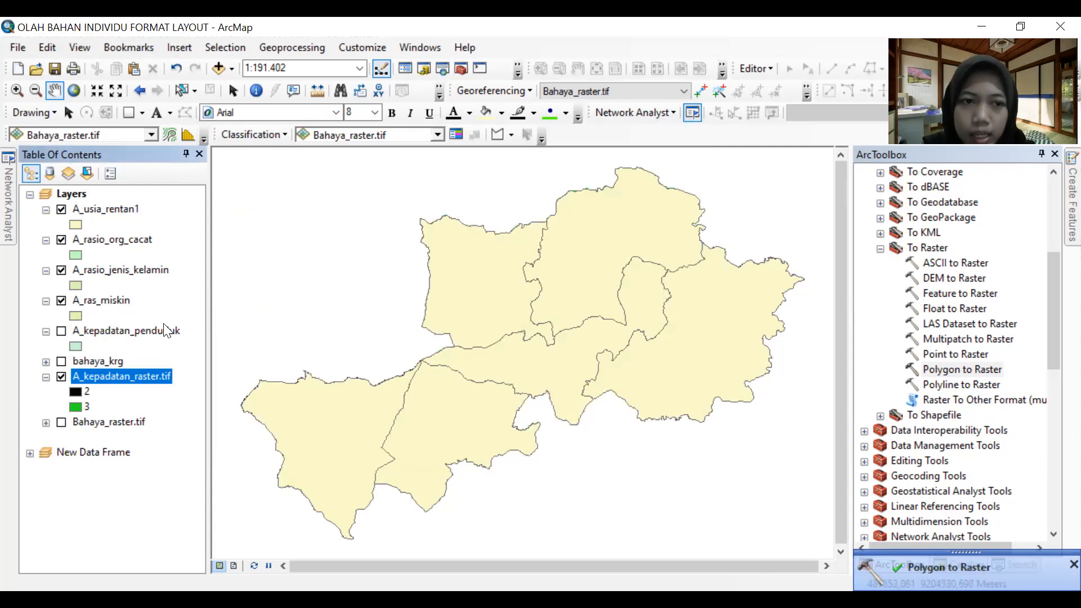
{"action": "left_click_drag", "start_coordinate": [105, 303], "coordinate": [309, 182]}
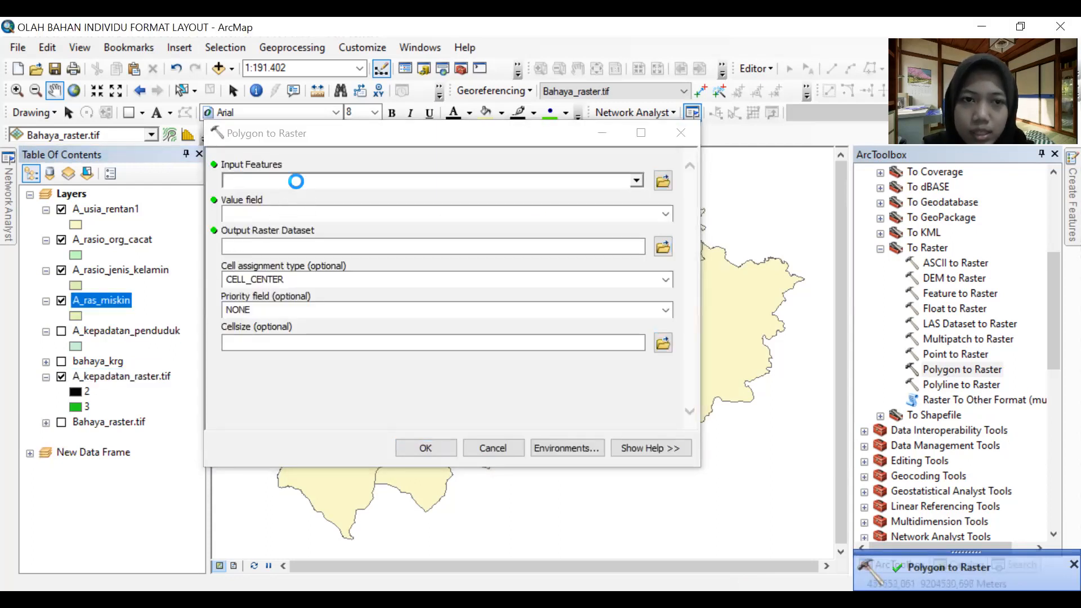
{"action": "left_click", "coordinate": [655, 220]}
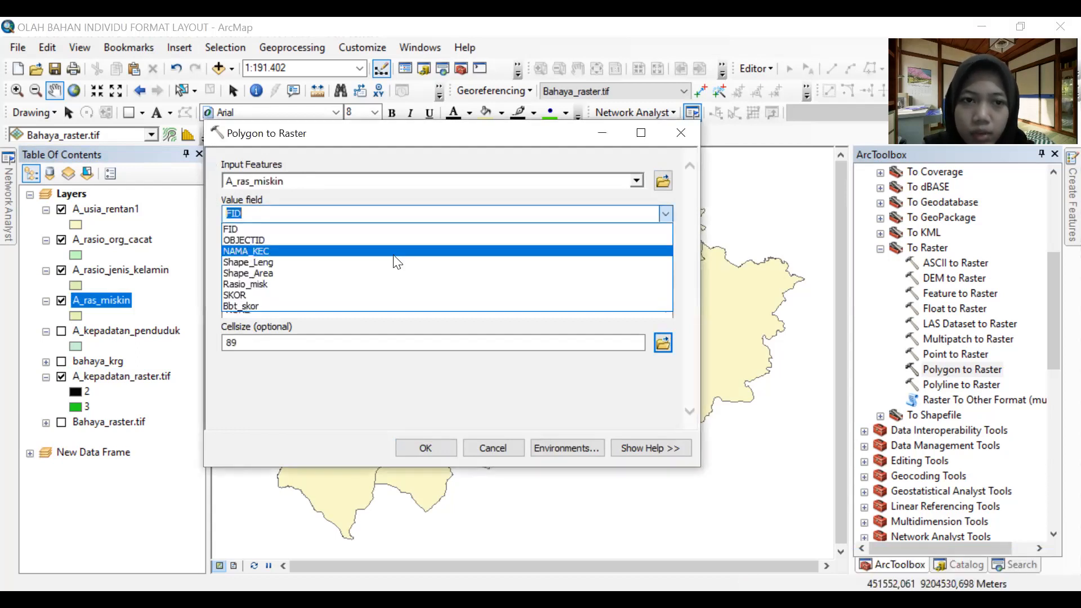
{"action": "left_click", "coordinate": [377, 294]}
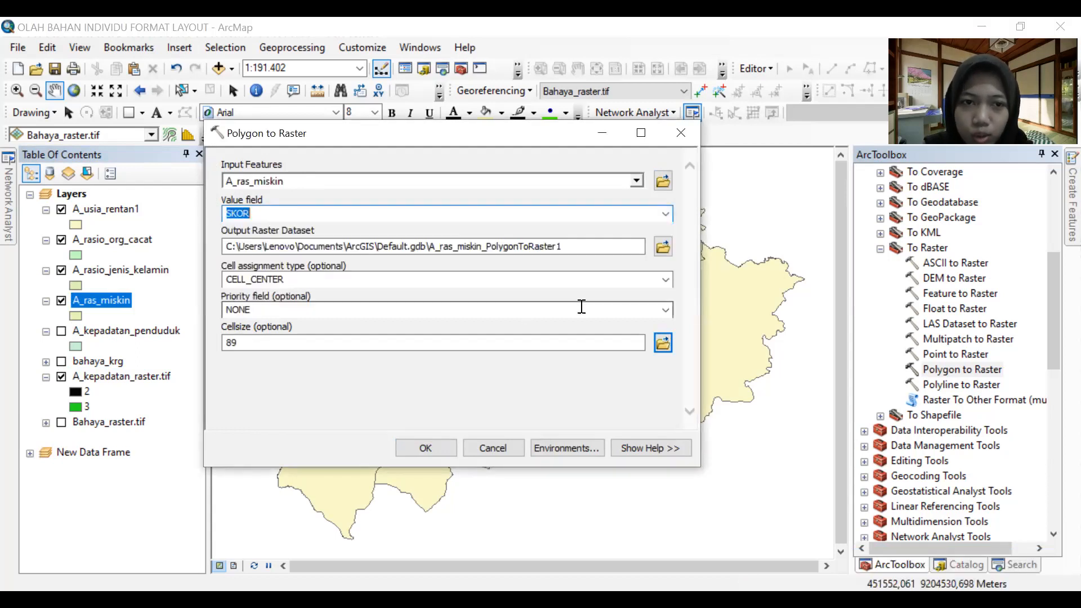
Name the output A_rasio_miskin_raster.tif in the same RASTER folder and run the conversion with a cell size of 30.
{"action": "left_click", "coordinate": [664, 247]}
{"action": "type", "text": "A_rasio_miskin_raster.tif"}
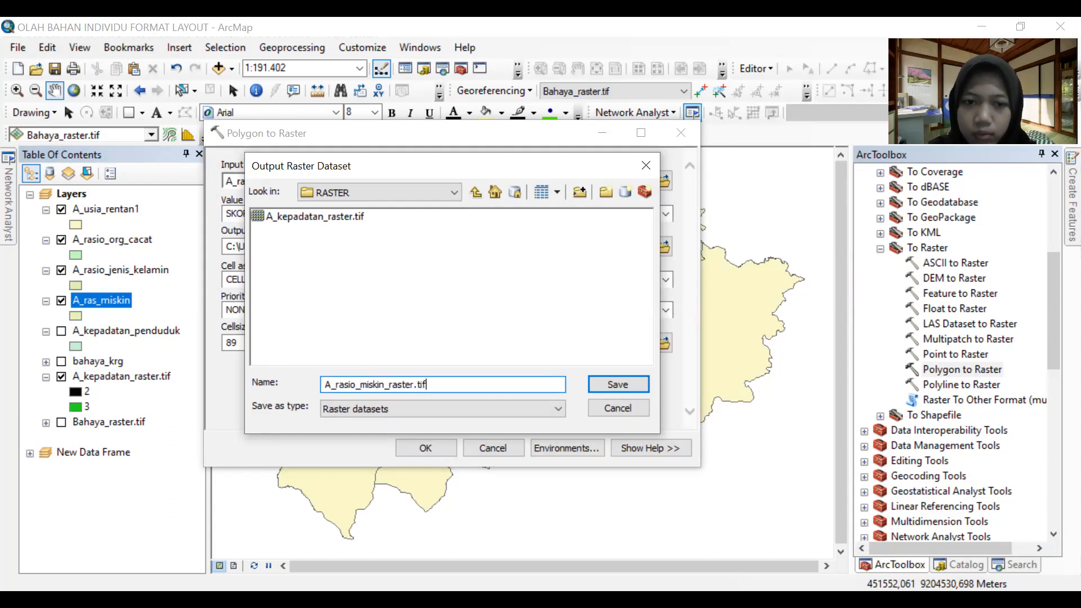
{"action": "left_click", "coordinate": [640, 380]}
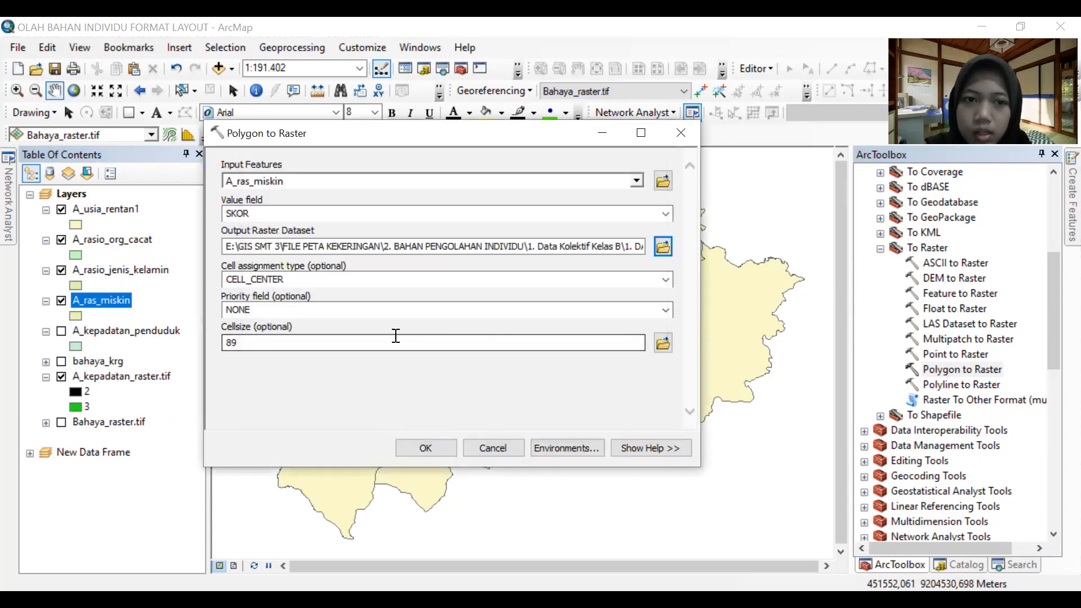
{"action": "double_click", "coordinate": [234, 346]}
{"action": "type", "text": "30"}
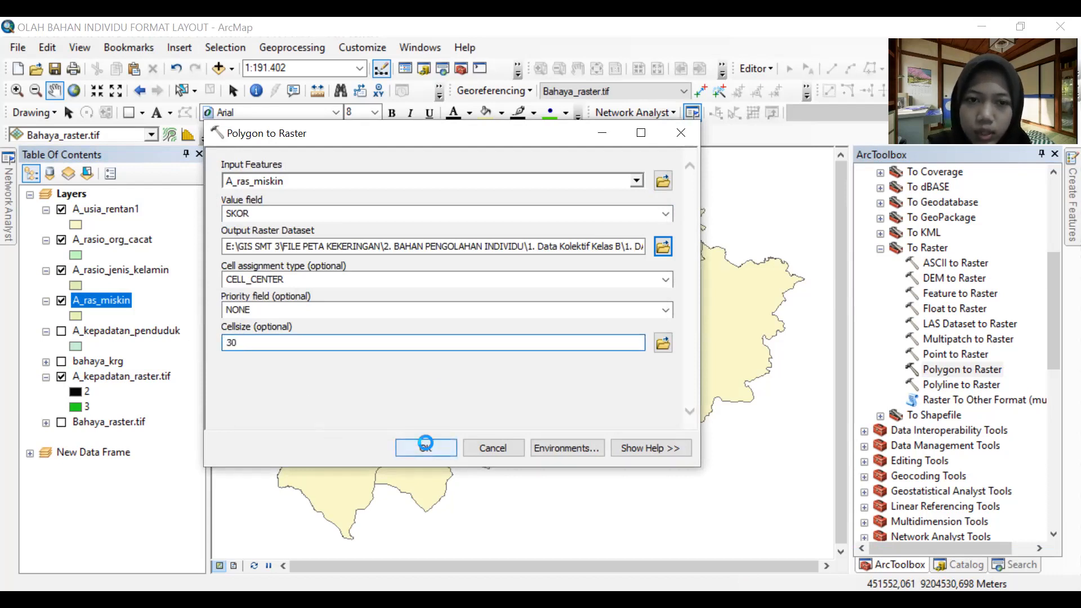
{"action": "left_click", "coordinate": [426, 447]}
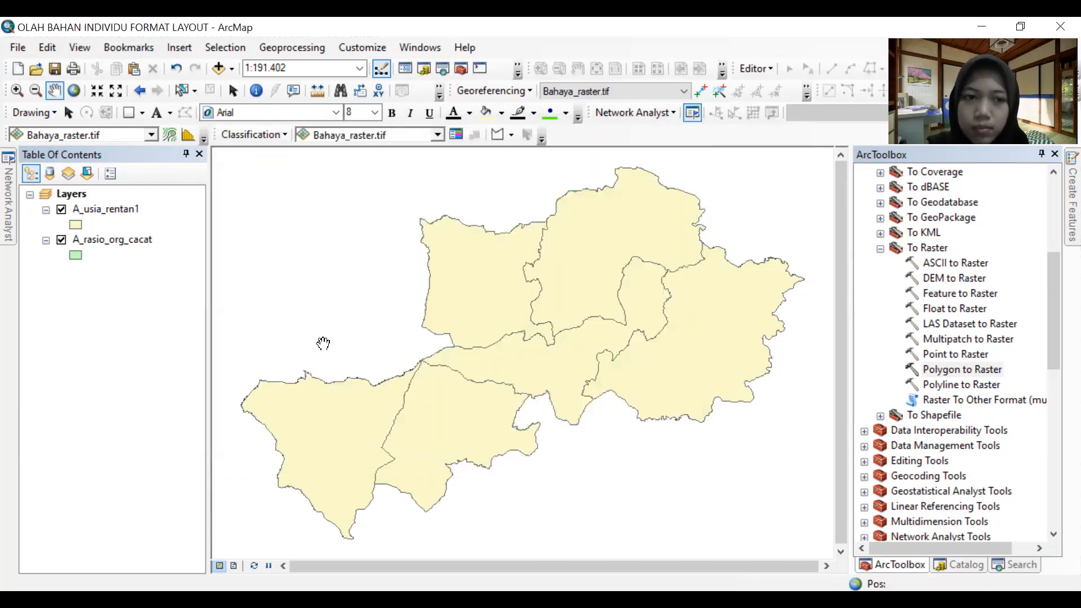
Hide the A_ras_miskin layer and set up Polygon to Raster for A_rasio_jenis_kelamin with SKOR as the value field.
{"action": "left_click", "coordinate": [923, 369]}
{"action": "double_click", "coordinate": [921, 370]}
{"action": "left_click", "coordinate": [62, 300]}
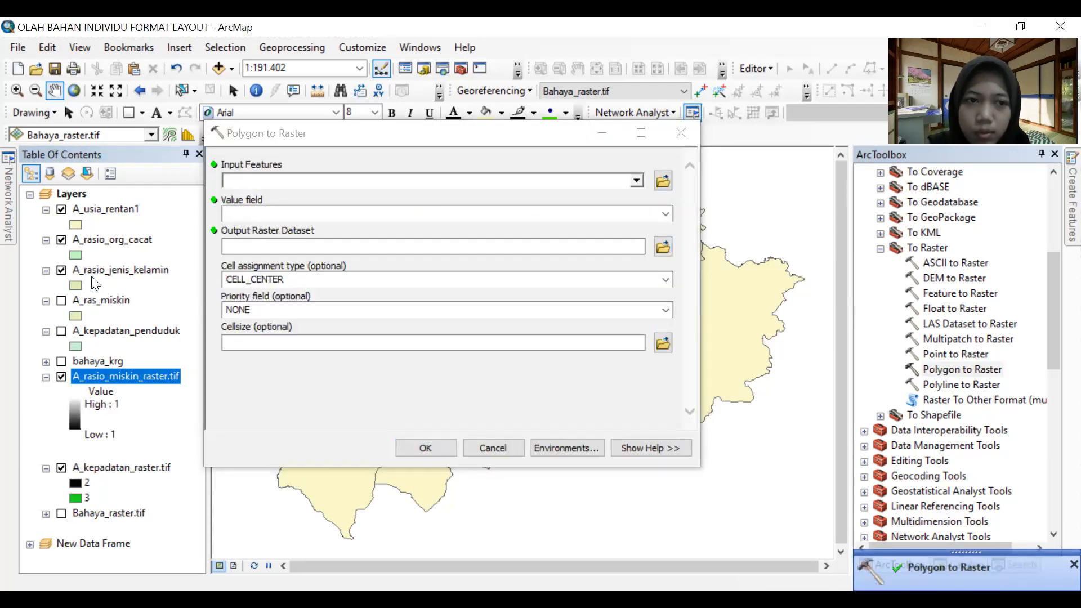
{"action": "left_click_drag", "start_coordinate": [99, 271], "coordinate": [292, 179]}
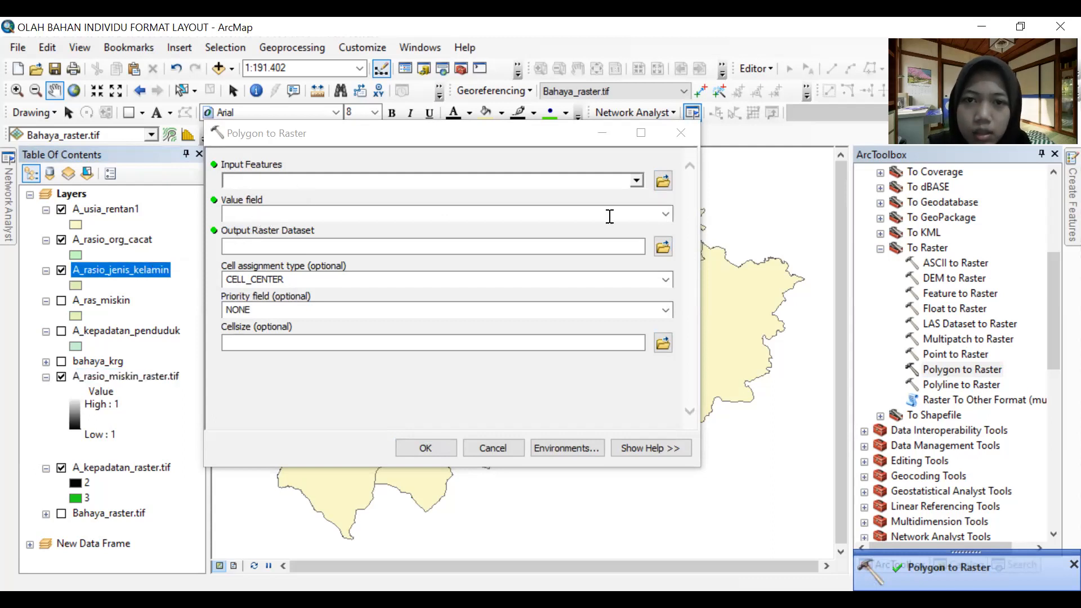
{"action": "left_click", "coordinate": [667, 214]}
{"action": "left_click", "coordinate": [295, 317]}
Name the output A_rasio_jnsklm_raster.tif in the same RASTER folder and run the conversion with a cell size of 30.
{"action": "left_click", "coordinate": [664, 246]}
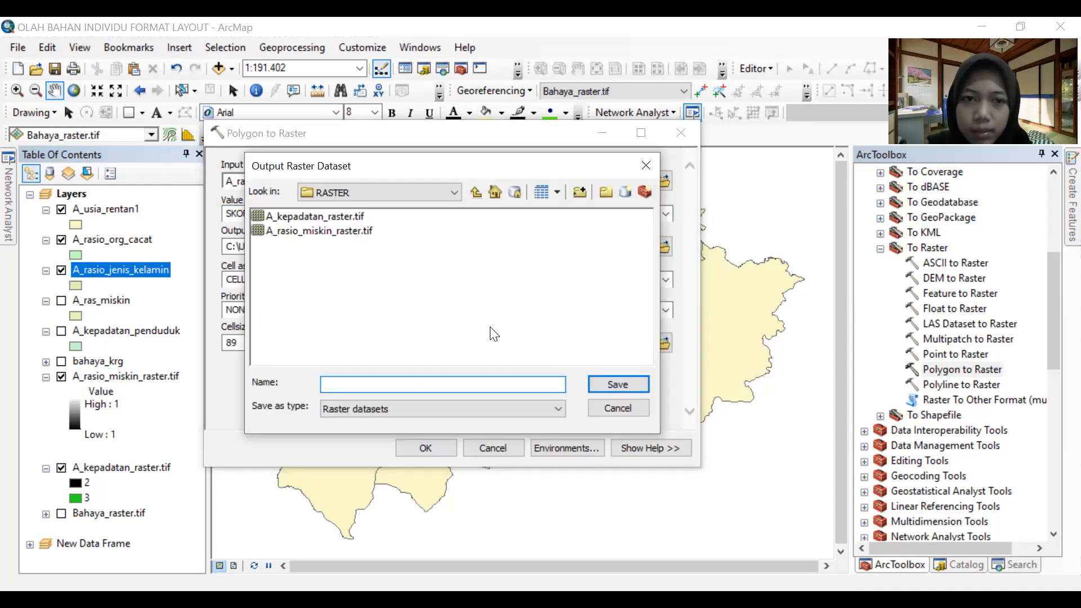
{"action": "type", "text": "A"}
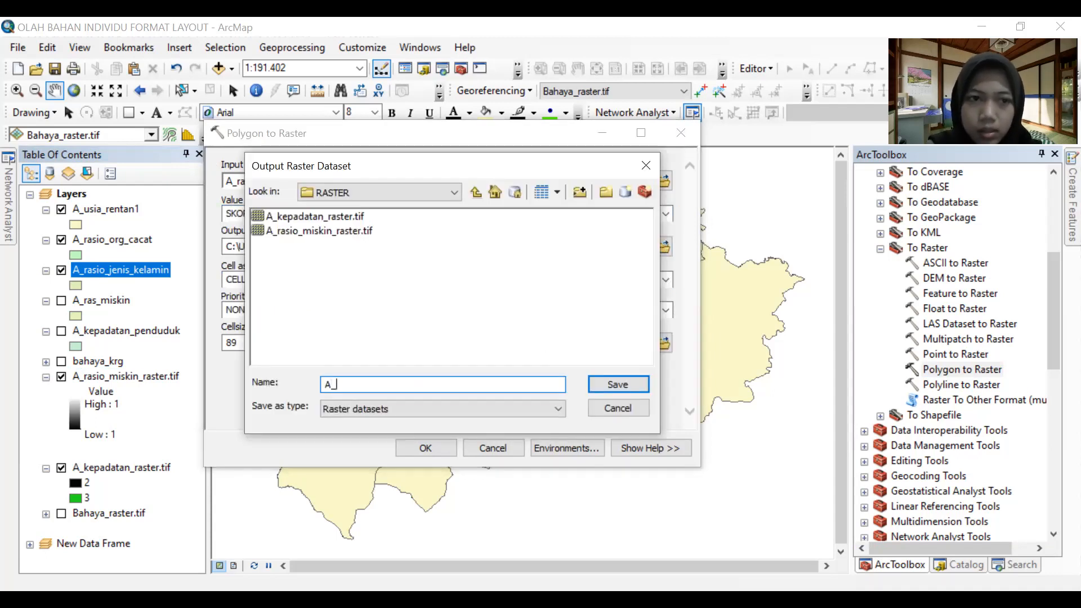
{"action": "type", "text": "_rasio"}
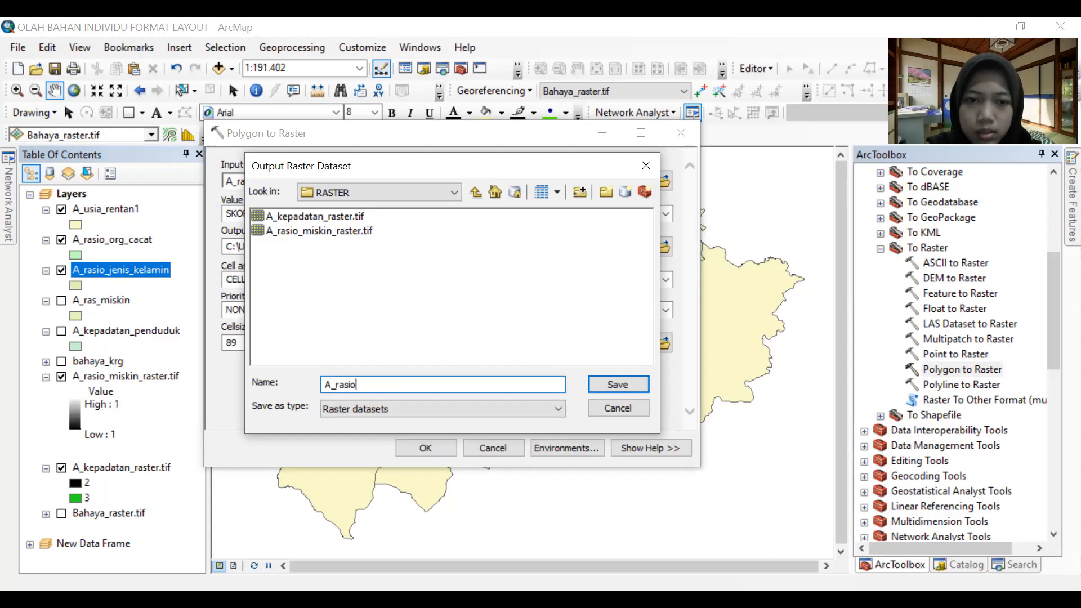
{"action": "type", "text": "_jnsklm_raster.tif"}
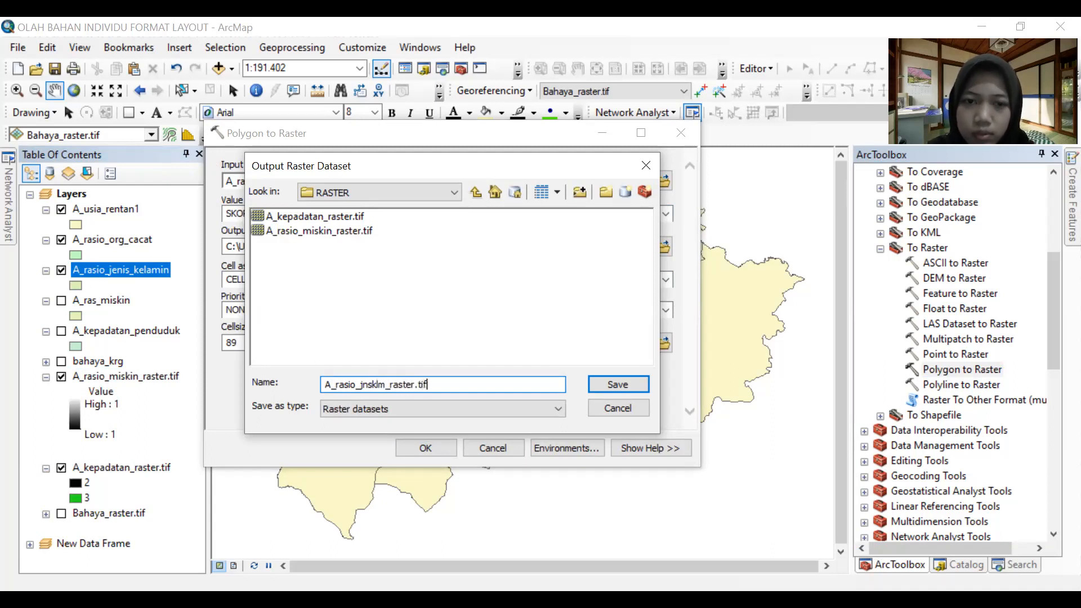
{"action": "key", "text": "Return"}
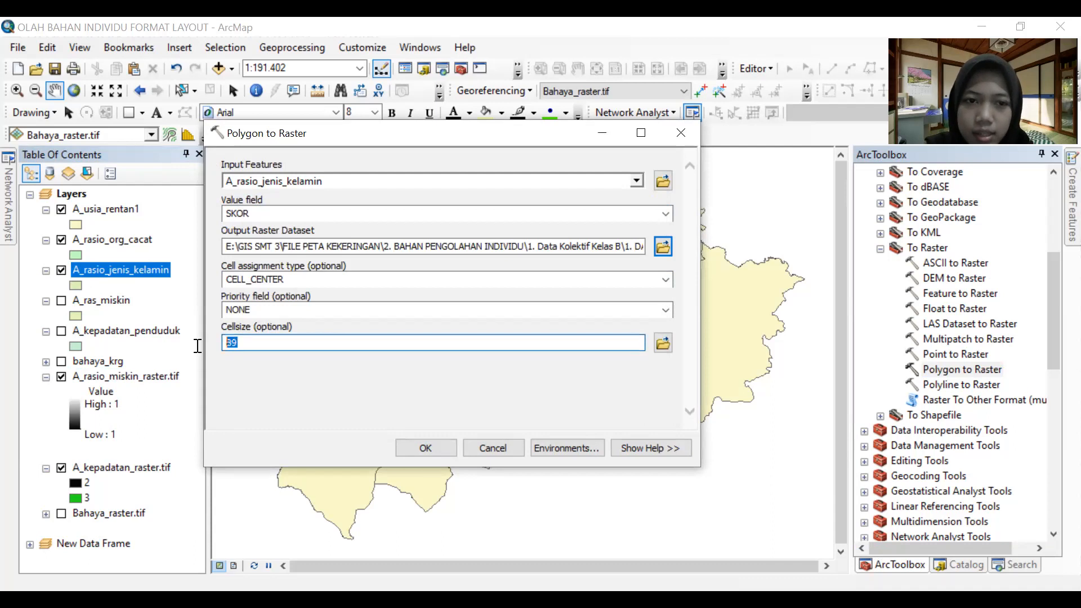
{"action": "type", "text": "30"}
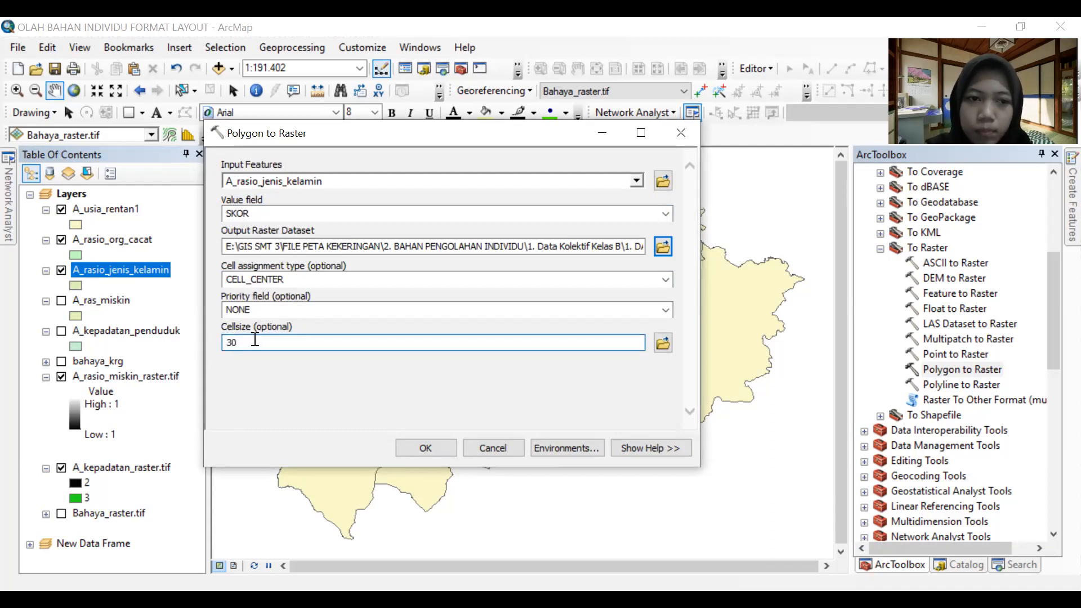
{"action": "left_click", "coordinate": [425, 448]}
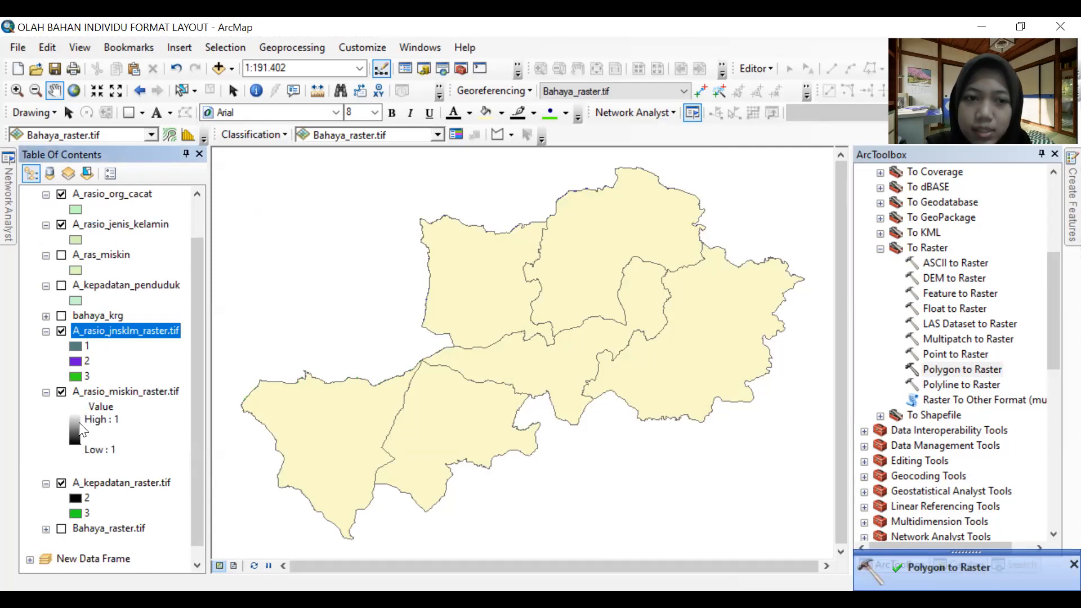
Change the symbology of A_rasio_miskin_raster.tif to Unique Values.
{"action": "right_click", "coordinate": [94, 397]}
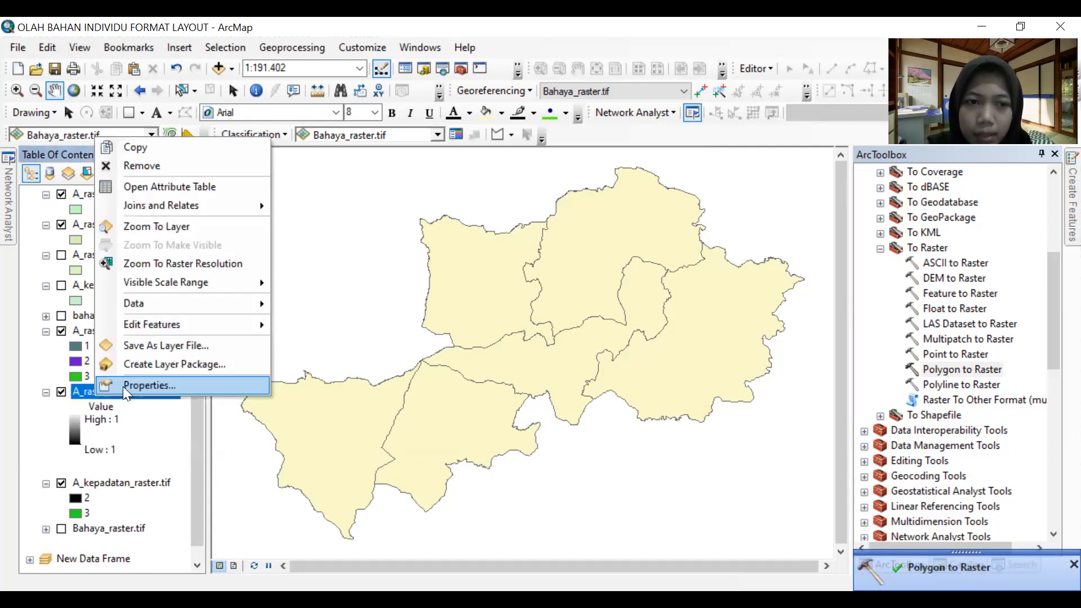
{"action": "left_click", "coordinate": [122, 386]}
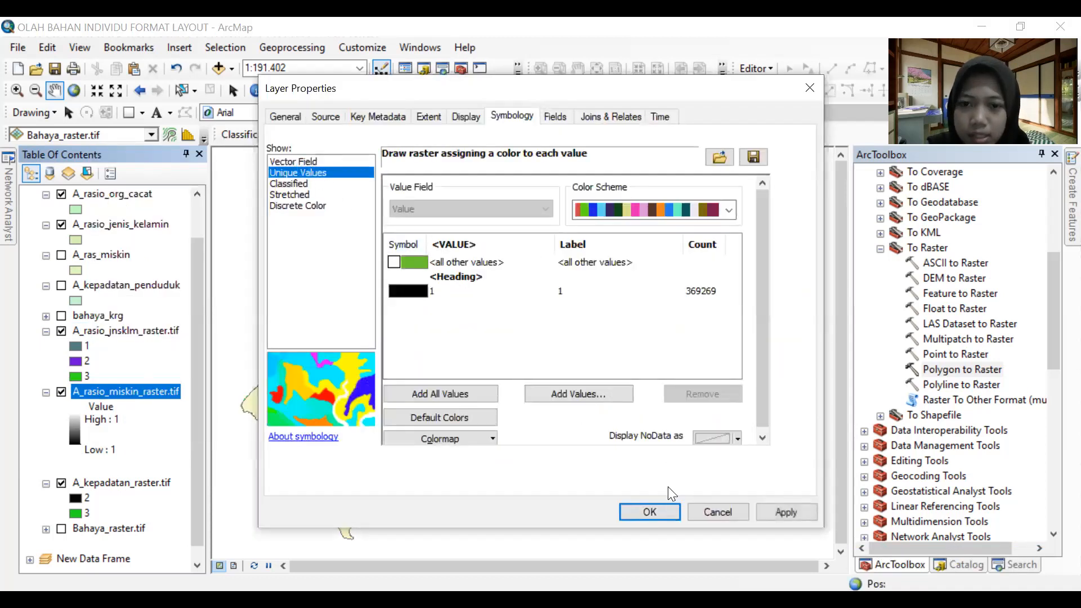
{"action": "left_click", "coordinate": [786, 513]}
{"action": "left_click", "coordinate": [665, 511]}
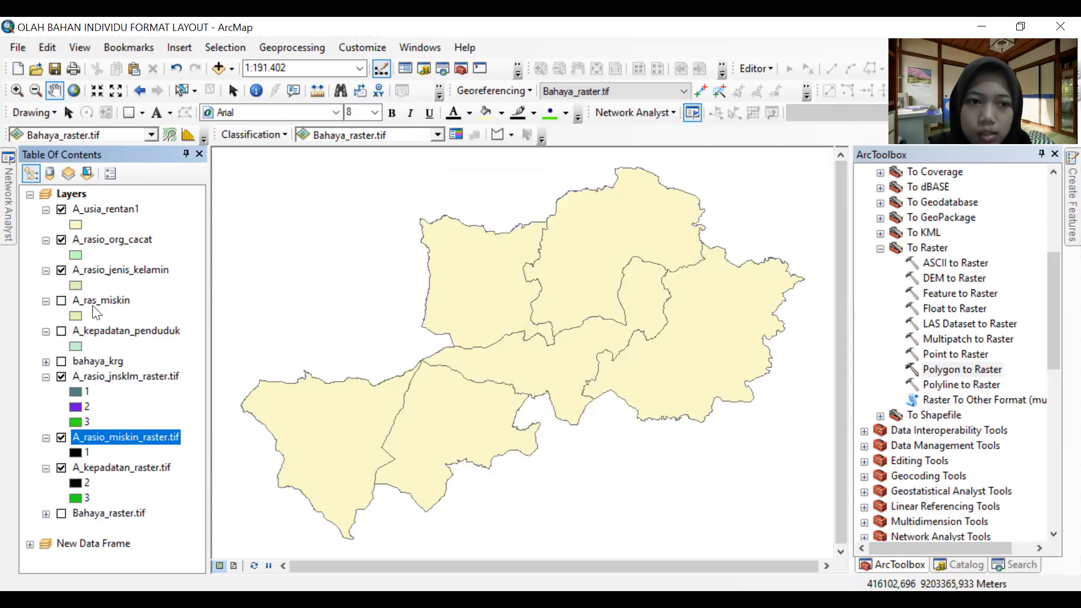
Hide the A_rasio_jenis_kelamin layer and set up Polygon to Raster for A_rasio_org_cacat with SKOR as the value field.
{"action": "left_click", "coordinate": [62, 271]}
{"action": "left_click", "coordinate": [940, 370]}
{"action": "double_click", "coordinate": [935, 369]}
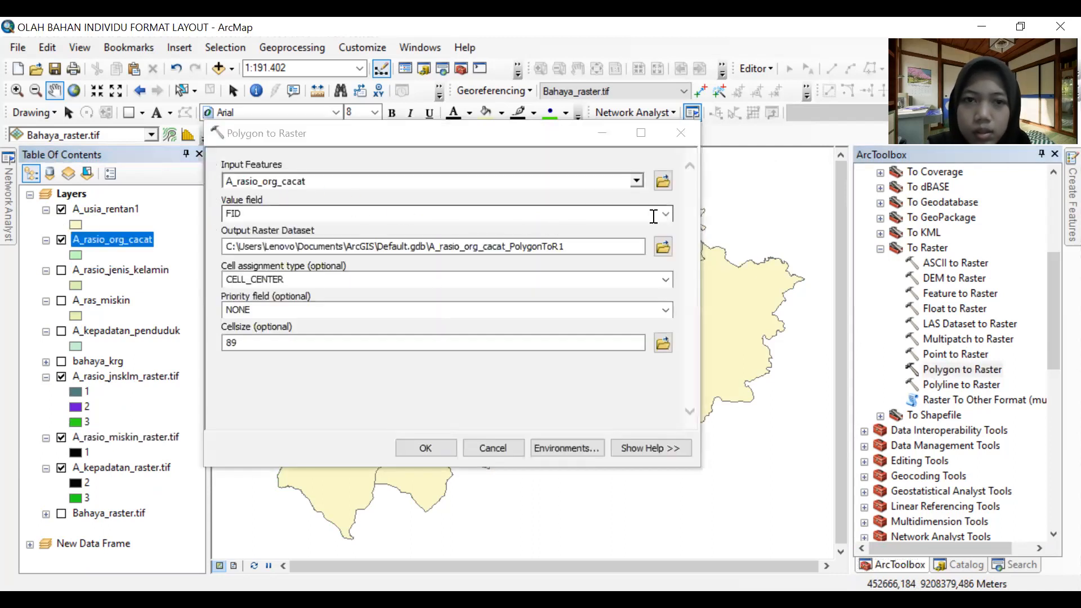
{"action": "left_click", "coordinate": [666, 214]}
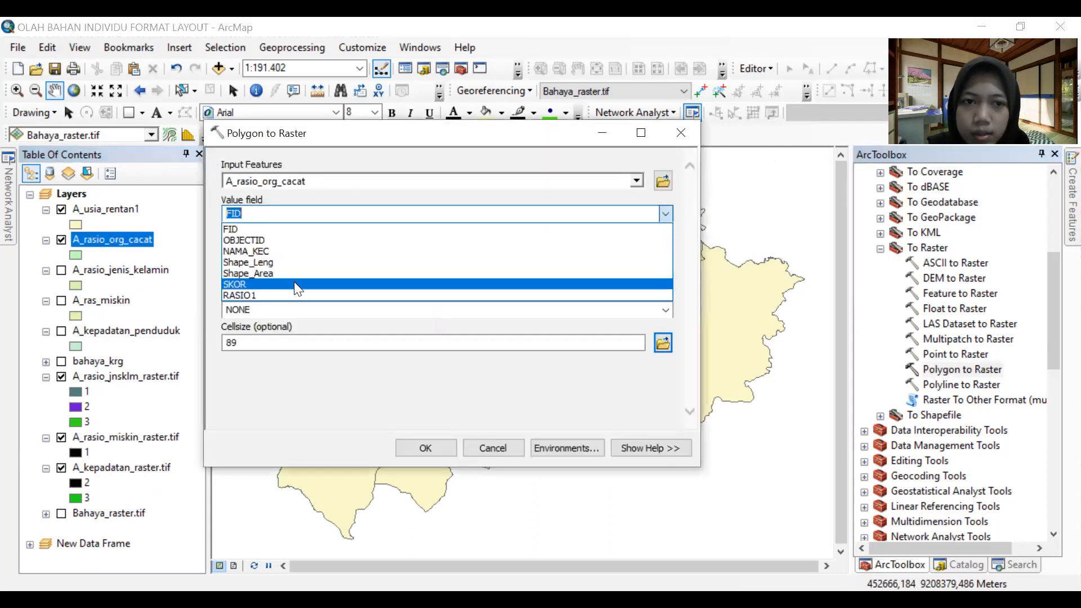
{"action": "left_click", "coordinate": [294, 283]}
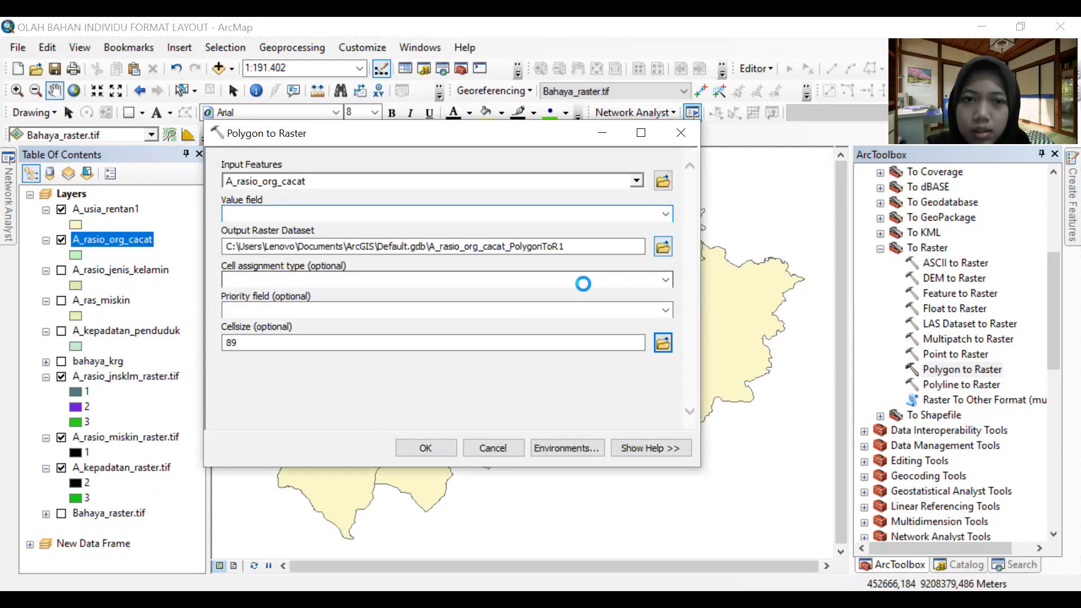
Name the output A_rasio_cacat_raster.tif in the RASTER folder and run the conversion with a cell size of 30.
{"action": "type", "text": "A_"}
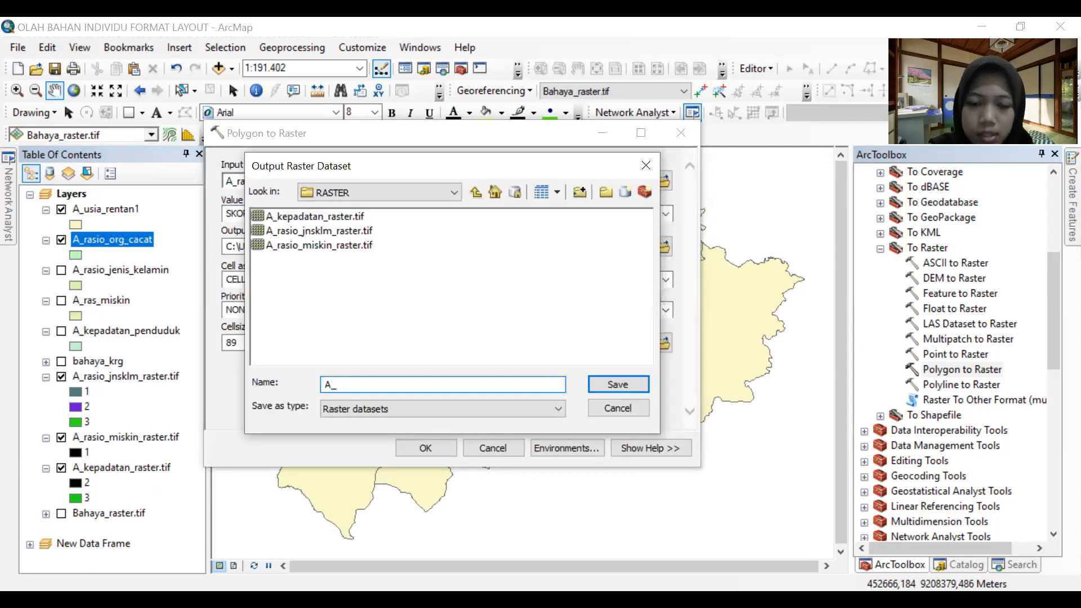
{"action": "type", "text": "rasio"}
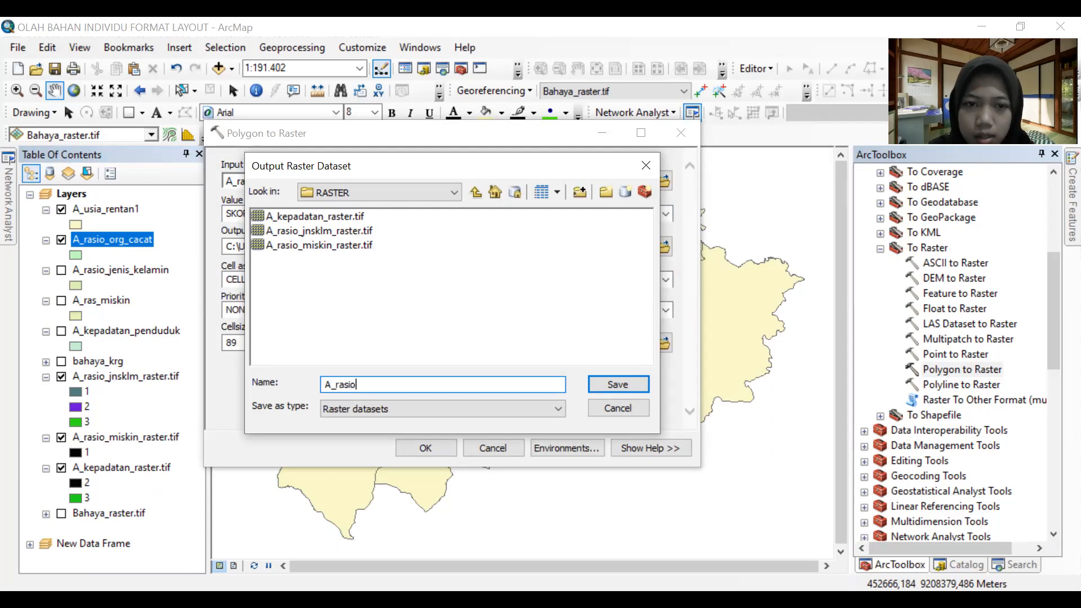
{"action": "type", "text": "_cacat"}
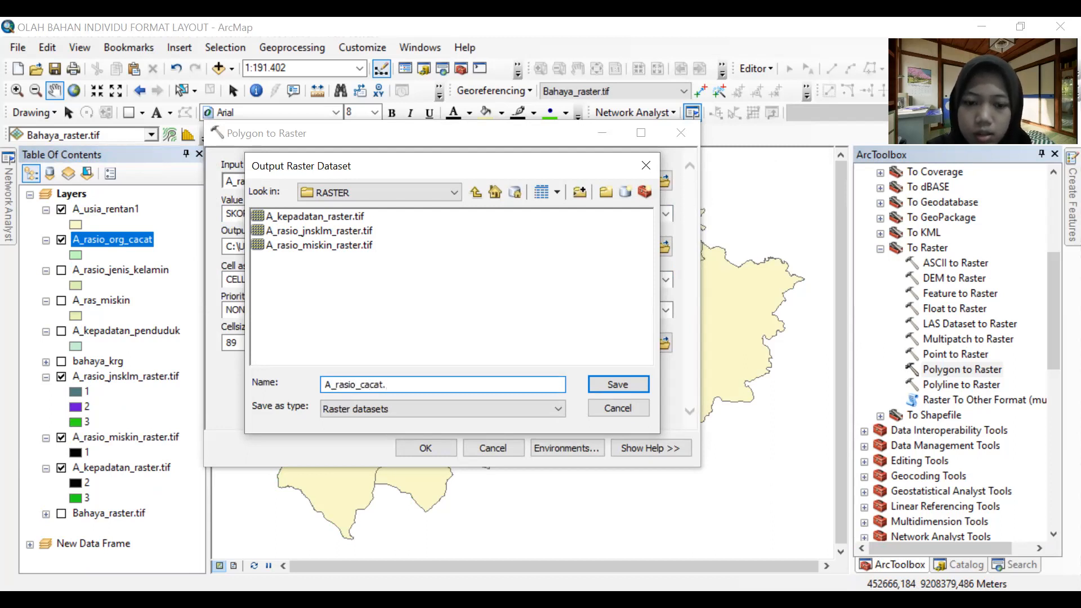
{"action": "type", "text": "_ras"}
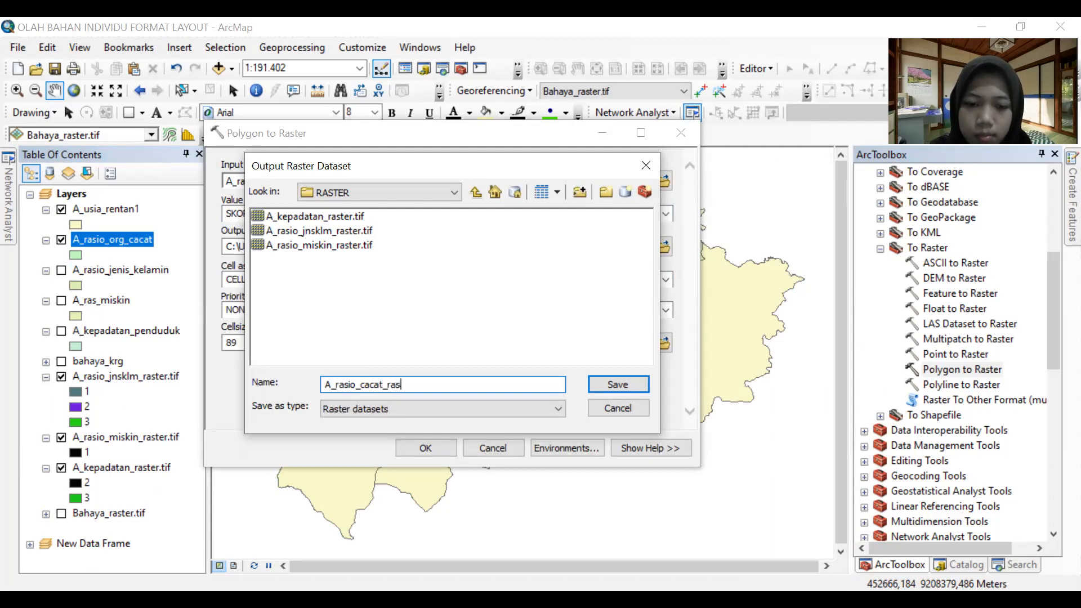
{"action": "type", "text": "ter.tif"}
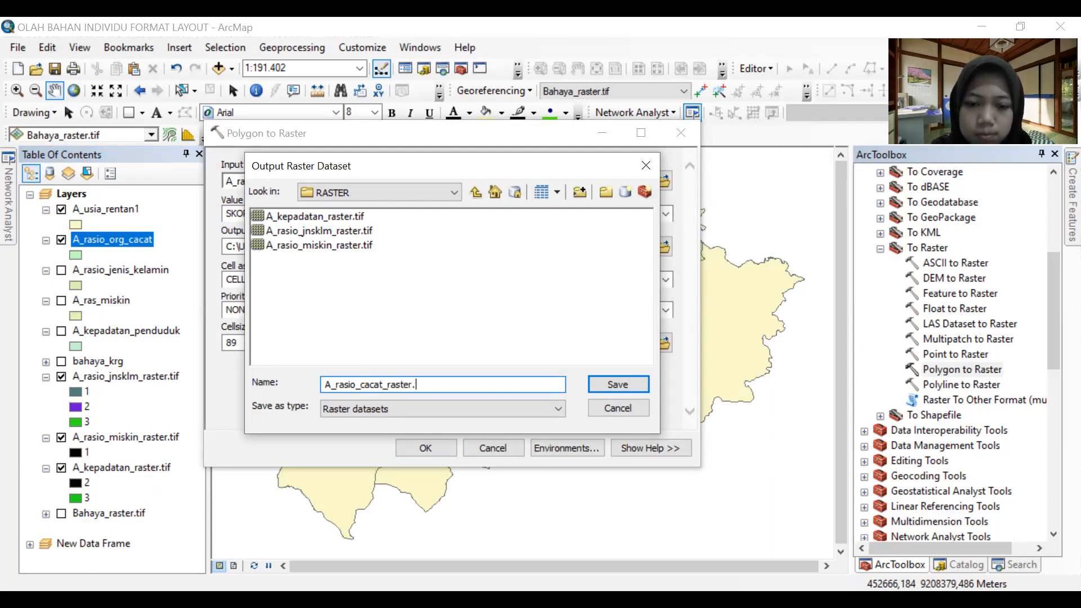
{"action": "left_click", "coordinate": [607, 383]}
{"action": "double_click", "coordinate": [357, 342]}
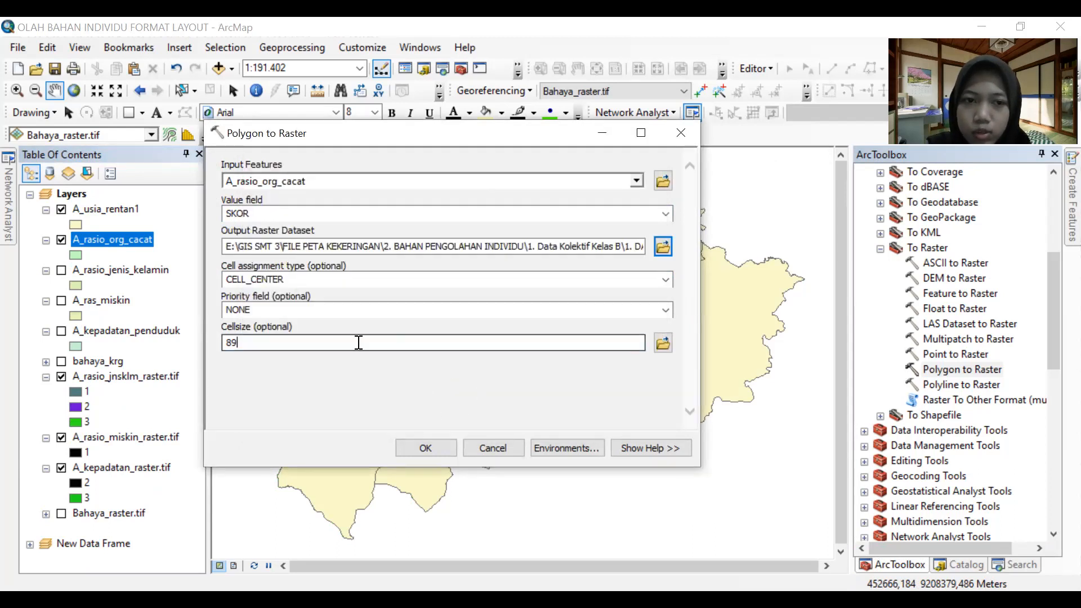
{"action": "type", "text": "30"}
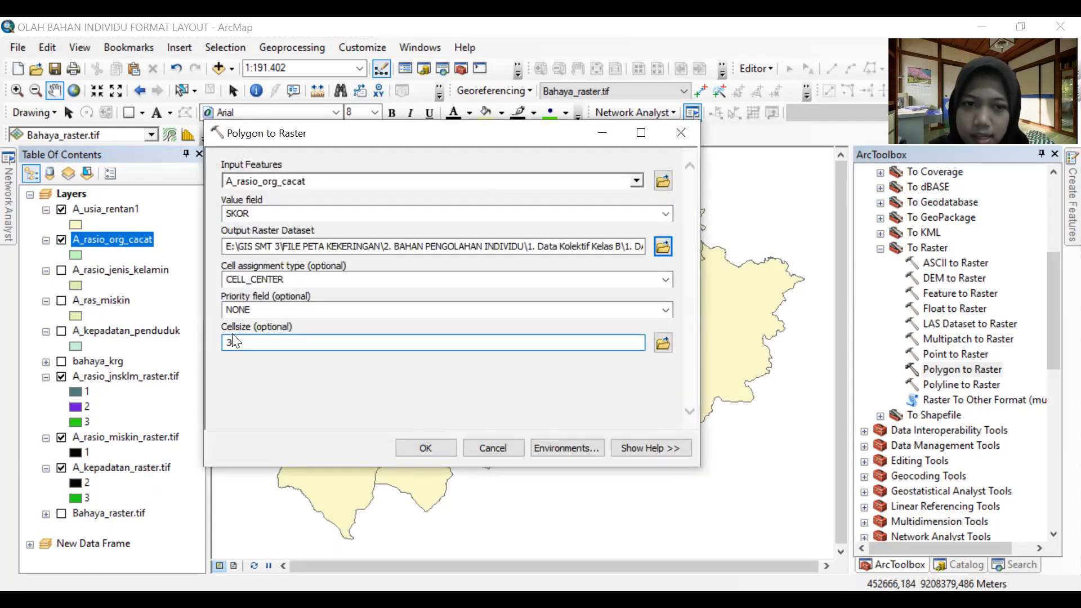
{"action": "left_click", "coordinate": [424, 448]}
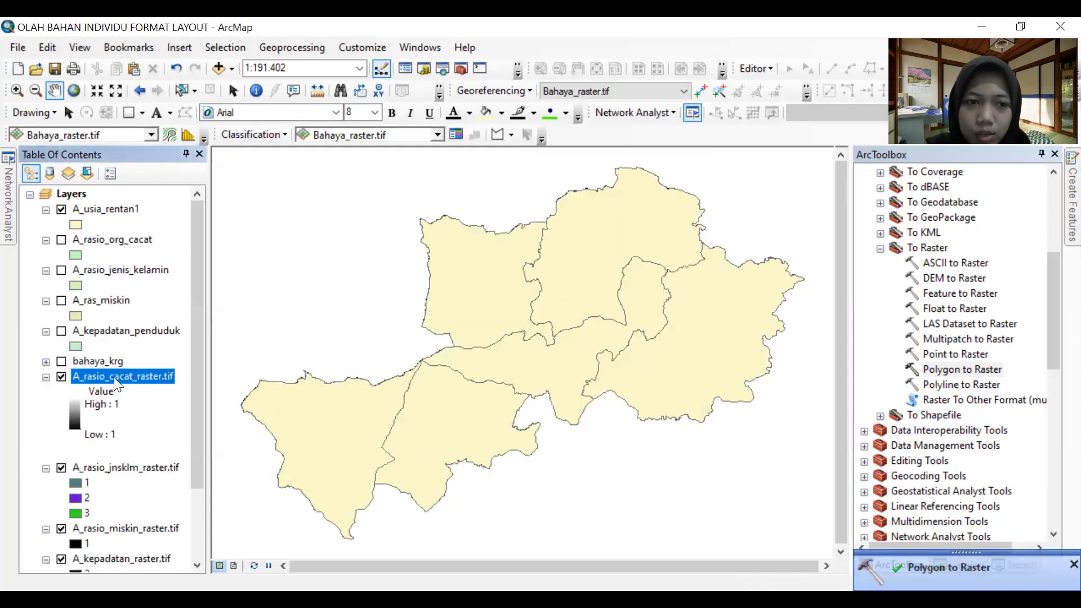
Change the symbology of A_rasio_cacat_raster.tif to Unique Values.
{"action": "right_click", "coordinate": [114, 377]}
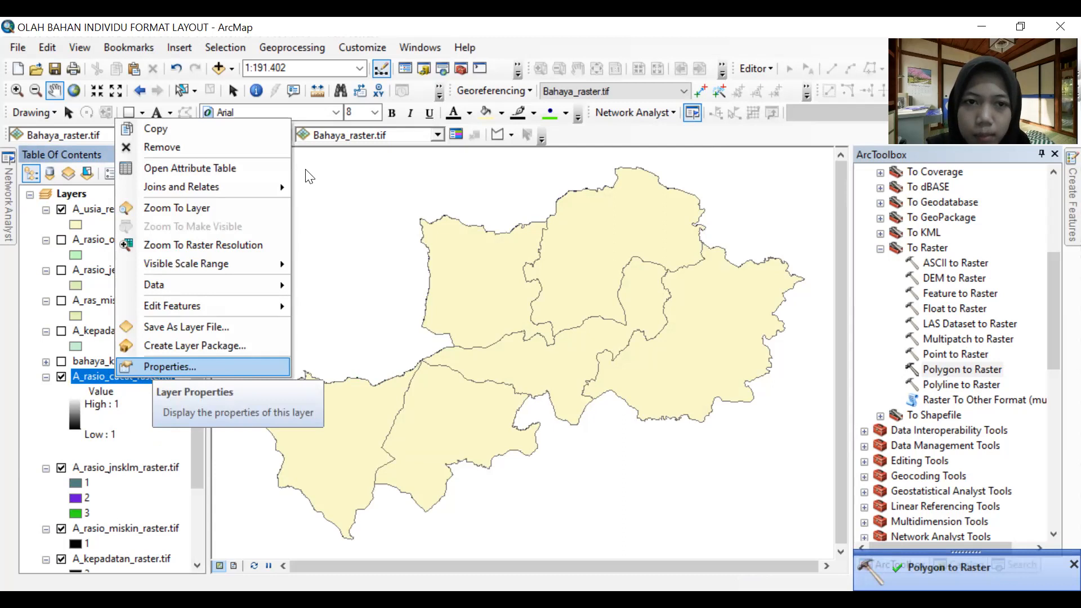
{"action": "key", "text": "Return"}
{"action": "left_click", "coordinate": [786, 517]}
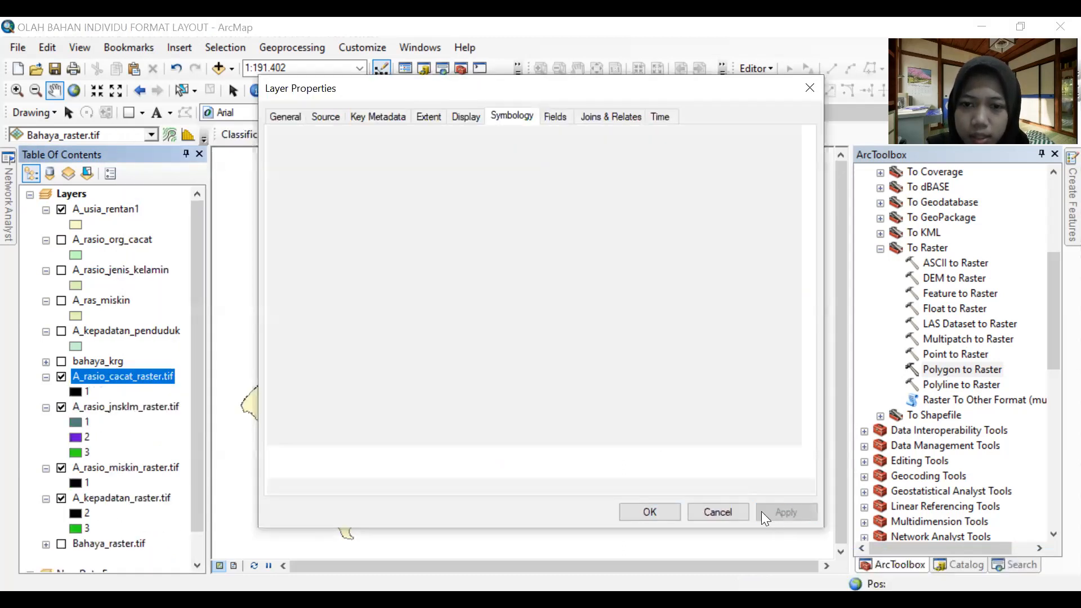
{"action": "left_click", "coordinate": [653, 511]}
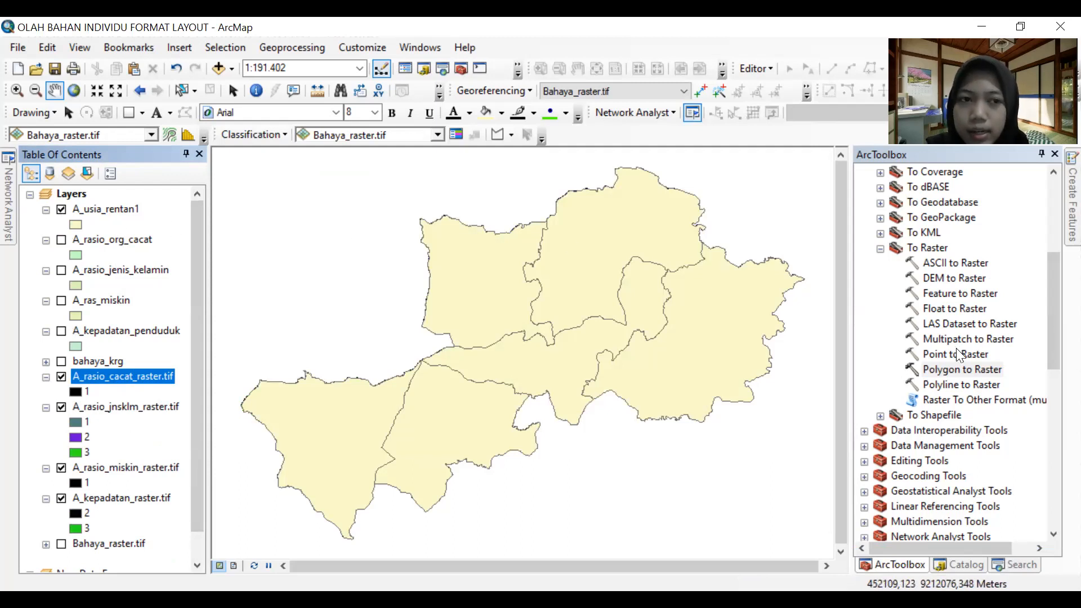
Convert A_usia_rentan1 to A_usia_rentan_raster.tif in the RASTER folder with Polygon to Raster, using SKOR as value field and cell size 30.
{"action": "double_click", "coordinate": [923, 372]}
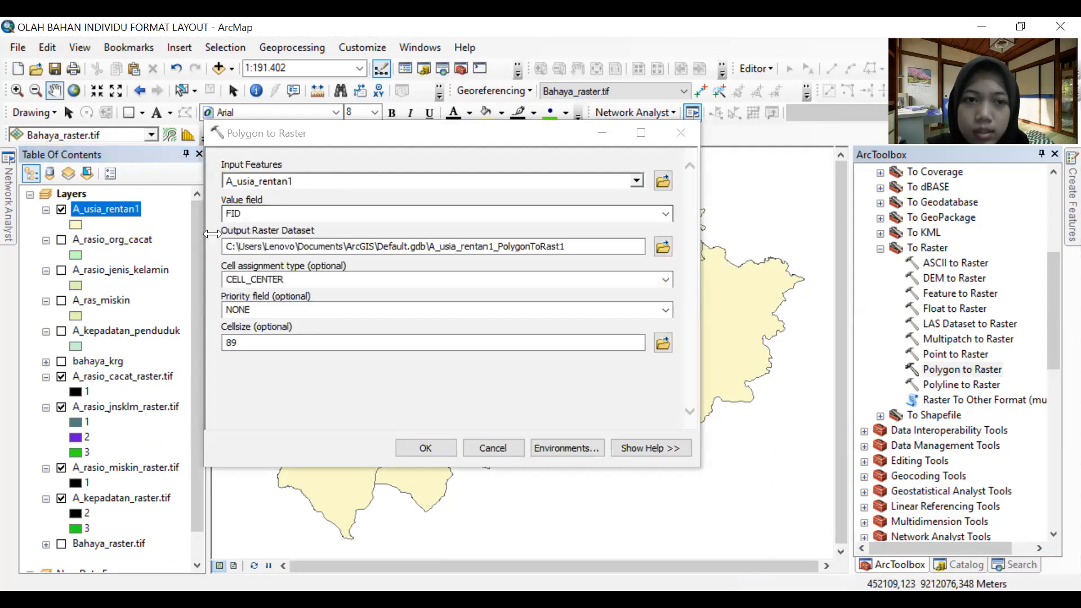
{"action": "left_click", "coordinate": [666, 214]}
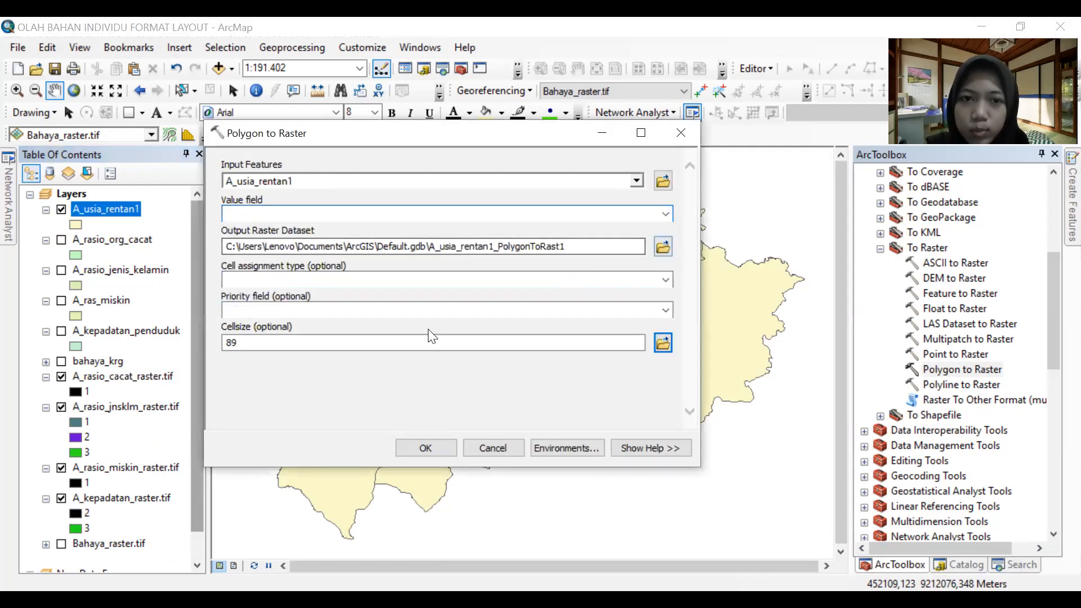
{"action": "type", "text": "A"}
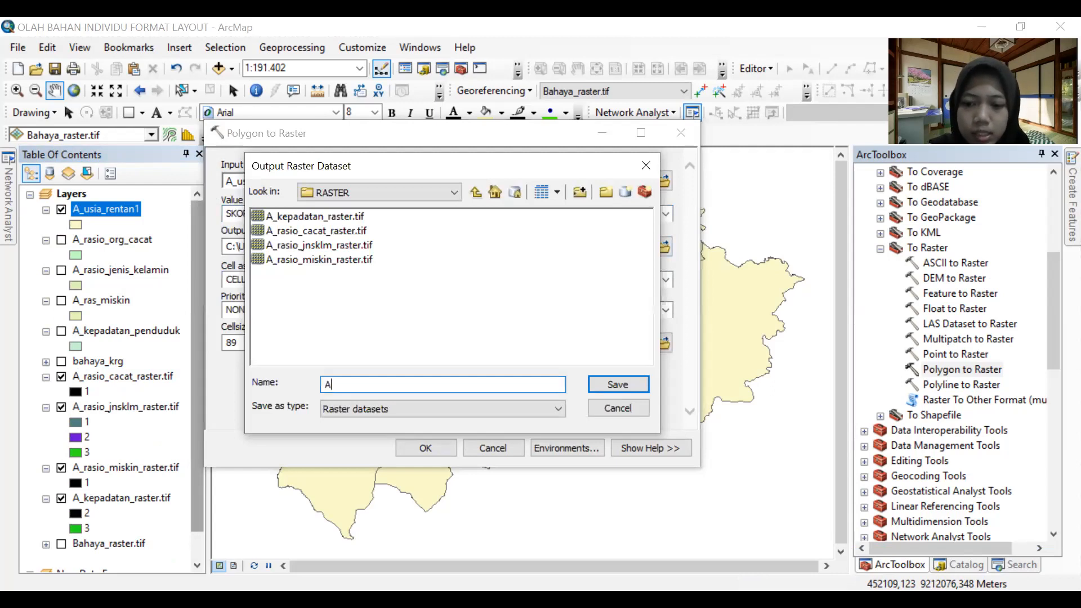
{"action": "type", "text": "_usia_rentan_rastee"}
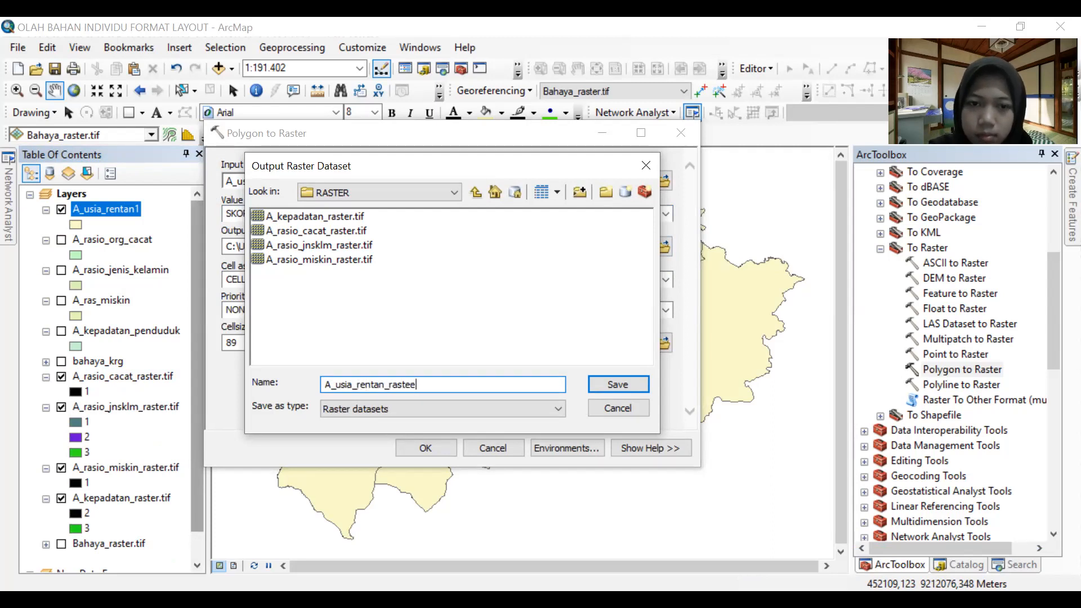
{"action": "key", "text": "BackSpace"}
{"action": "type", "text": "r.tif"}
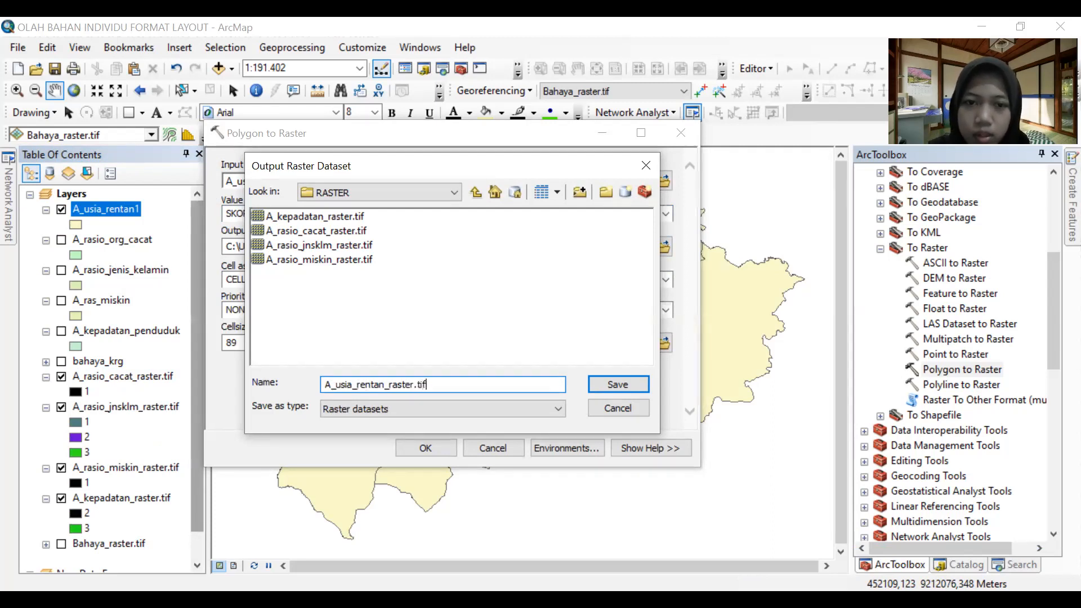
{"action": "key", "text": "Return"}
{"action": "left_click_drag", "start_coordinate": [282, 344], "coordinate": [178, 350]}
{"action": "type", "text": "30"}
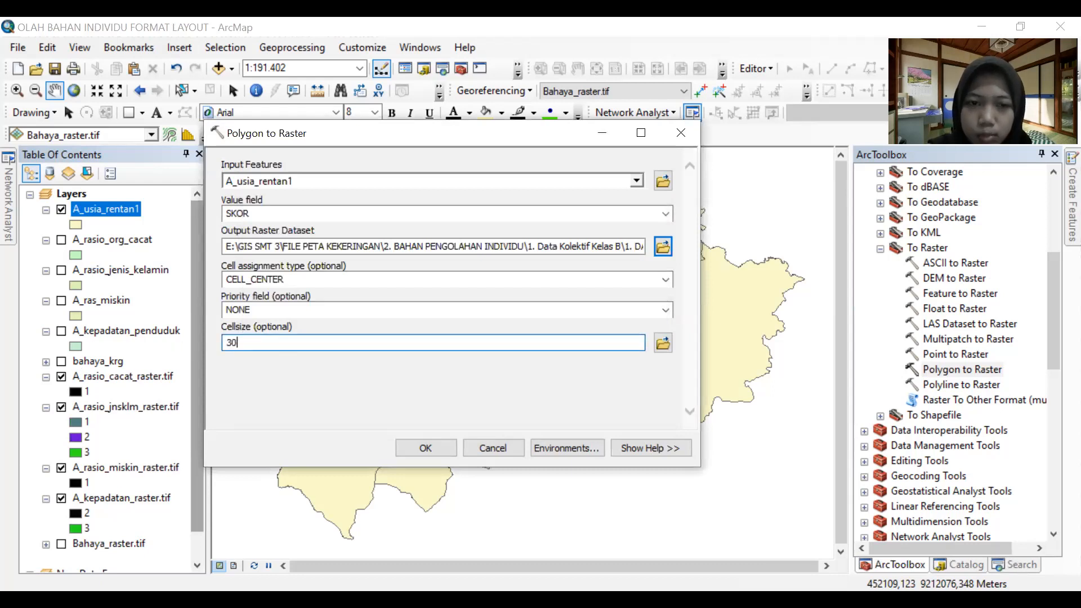
{"action": "left_click", "coordinate": [419, 448]}
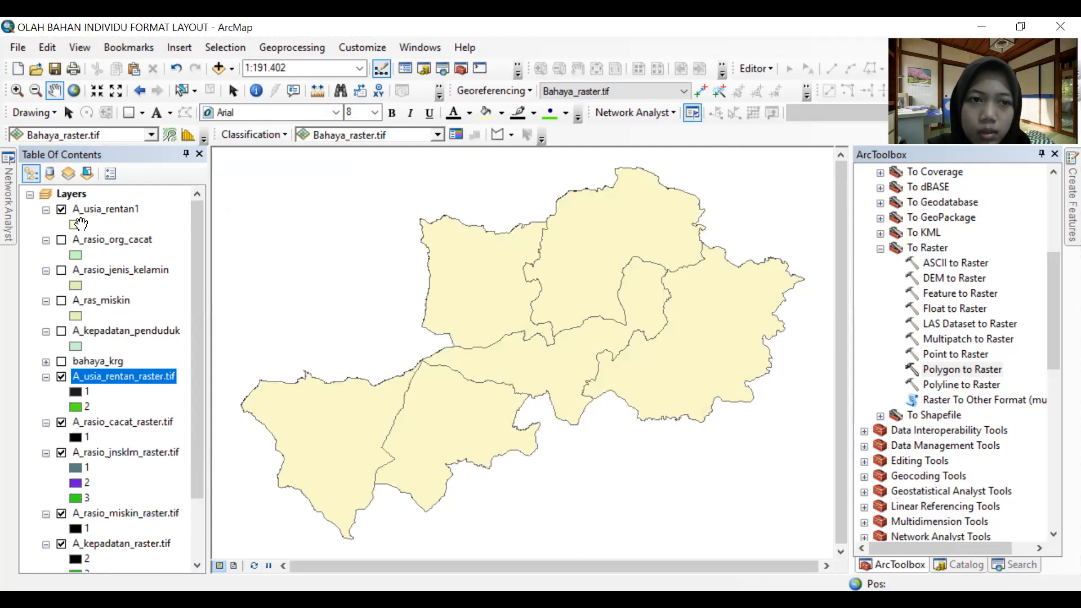
Hide the A_usia_rentan1 layer and collapse the legends of the usia_rentan, rasio_cacat, rasio_jnsklm and rasio_miskin rasters.
{"action": "scroll", "coordinate": [85, 282], "scroll_direction": "down", "scroll_amount": 3}
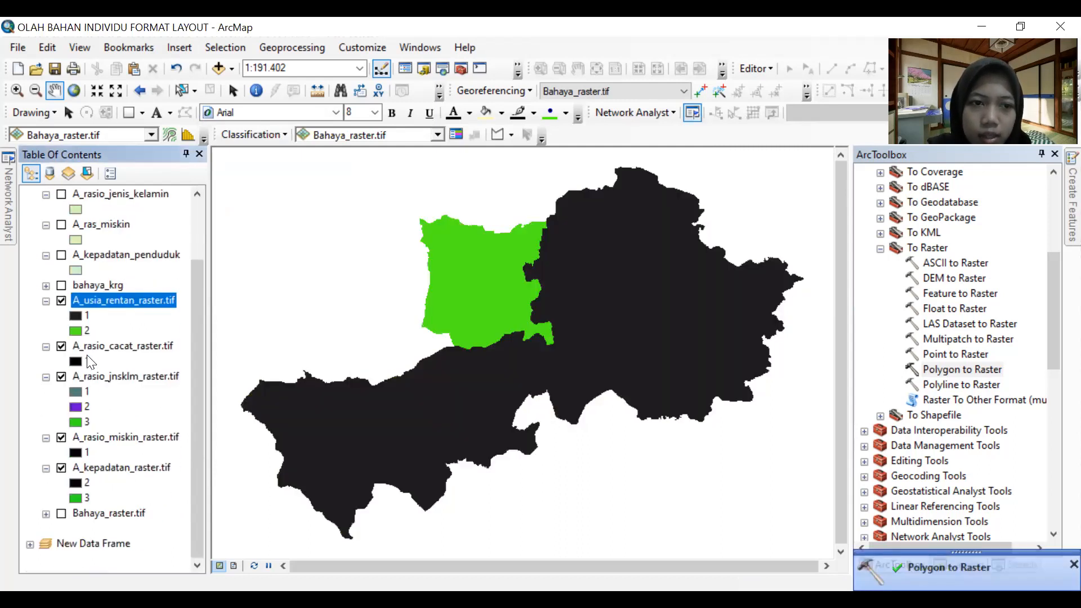
{"action": "left_click", "coordinate": [46, 302]}
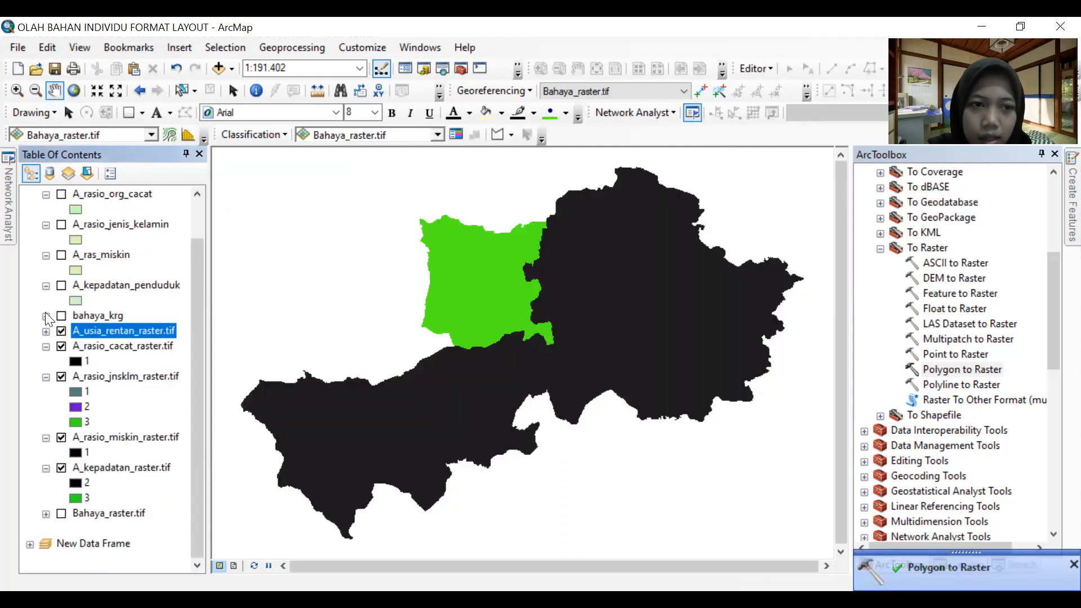
{"action": "left_click", "coordinate": [46, 346]}
{"action": "left_click", "coordinate": [46, 376]}
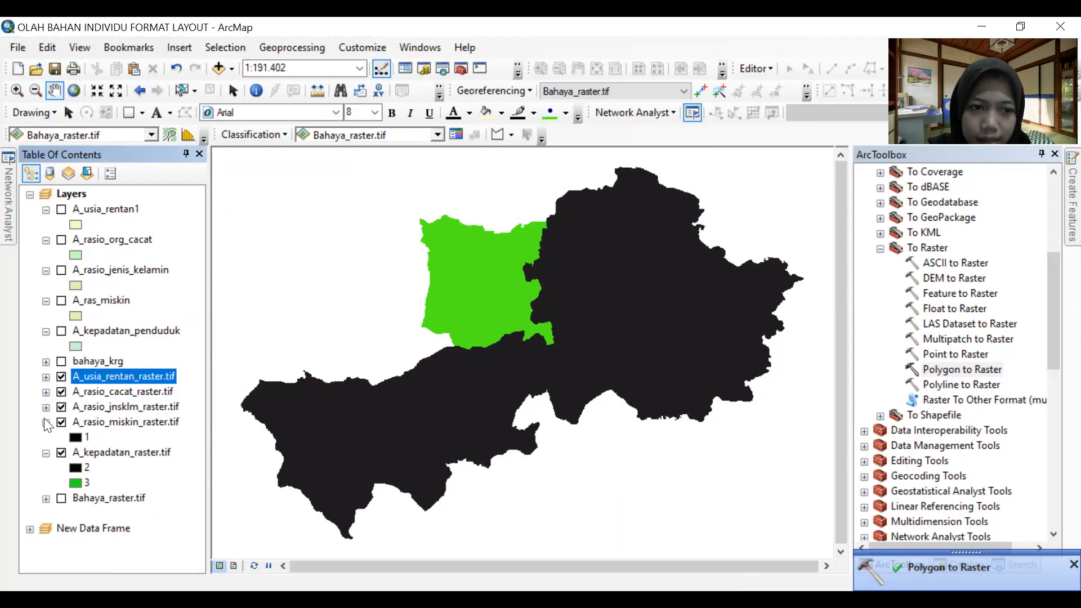
{"action": "left_click", "coordinate": [46, 423]}
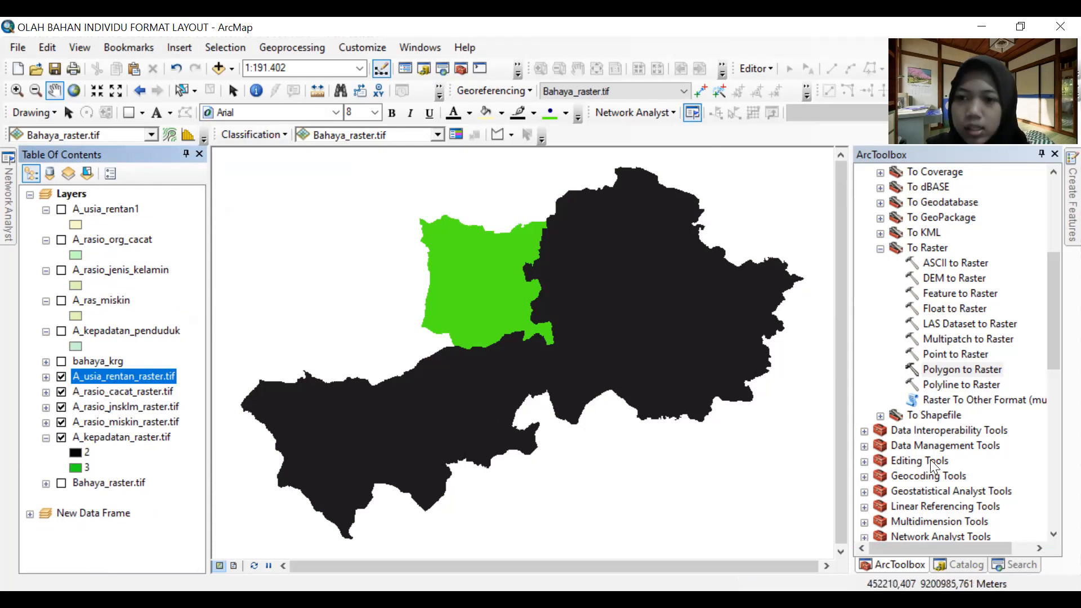
Start the Weighted Overlay tool from Spatial Analyst and add A_kepadatan_raster.tif to its table with Value as the input field.
{"action": "scroll", "coordinate": [928, 445], "scroll_direction": "down", "scroll_amount": 5}
{"action": "scroll", "coordinate": [927, 432], "scroll_direction": "down", "scroll_amount": 6}
{"action": "scroll", "coordinate": [934, 391], "scroll_direction": "up", "scroll_amount": 4}
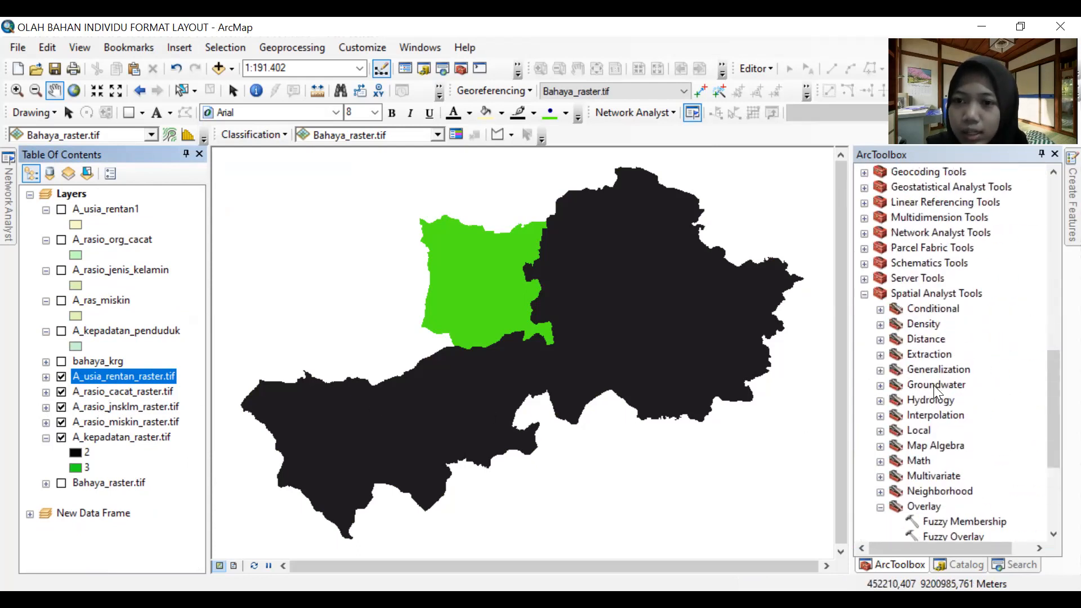
{"action": "scroll", "coordinate": [933, 386], "scroll_direction": "down", "scroll_amount": 2}
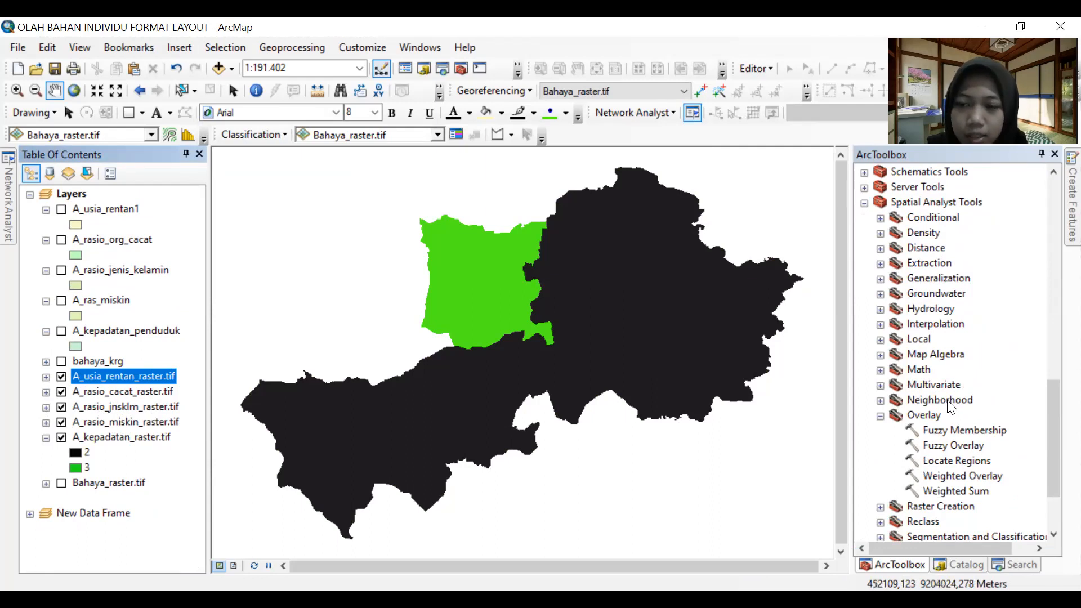
{"action": "scroll", "coordinate": [950, 406], "scroll_direction": "down", "scroll_amount": 1}
{"action": "scroll", "coordinate": [950, 405], "scroll_direction": "up", "scroll_amount": 3}
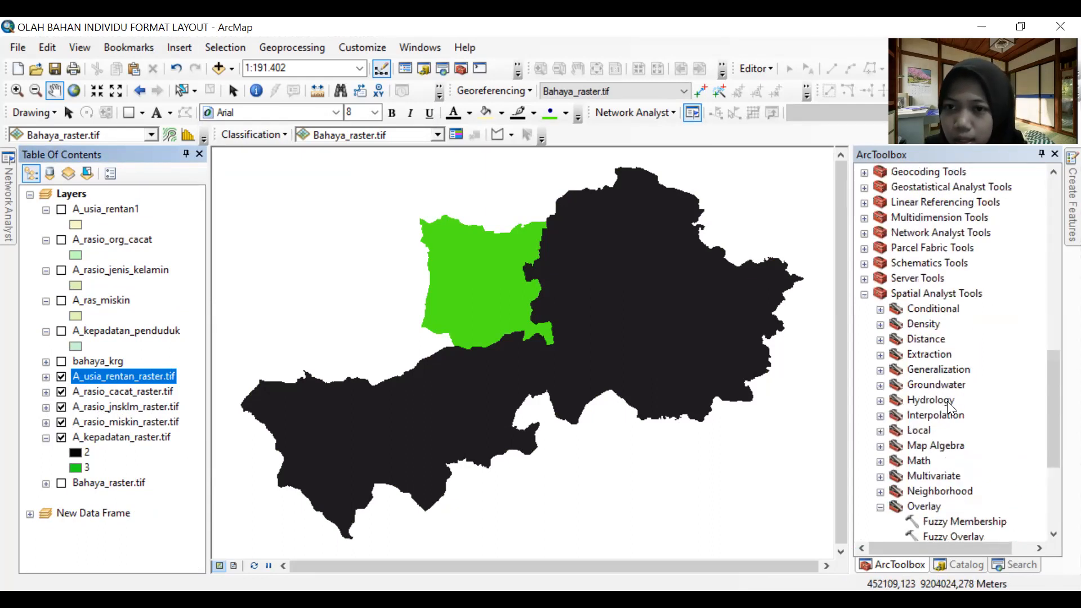
{"action": "scroll", "coordinate": [949, 405], "scroll_direction": "down", "scroll_amount": 3}
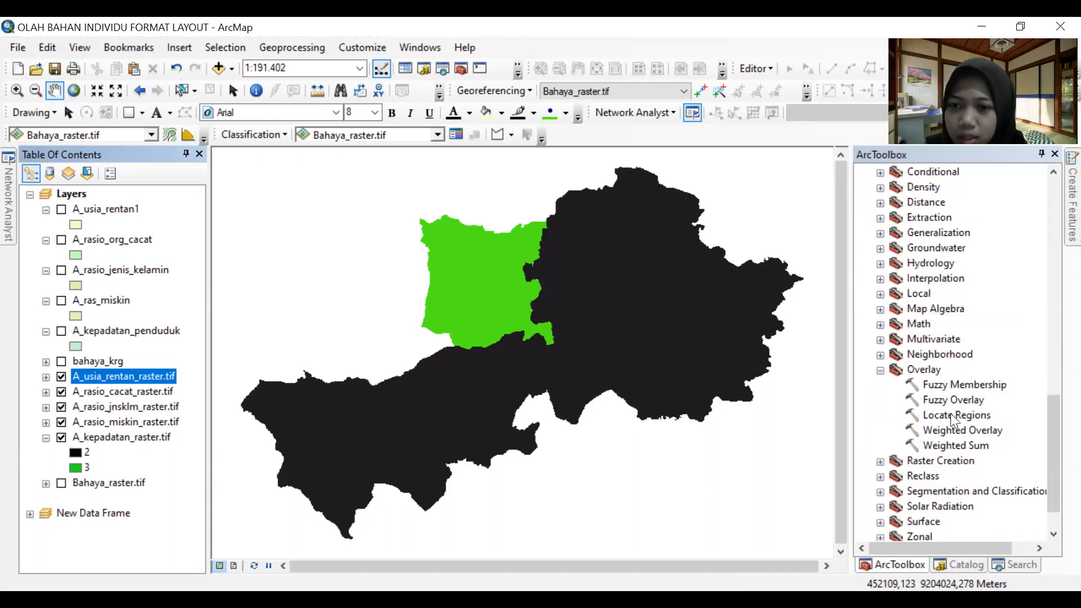
{"action": "double_click", "coordinate": [952, 432]}
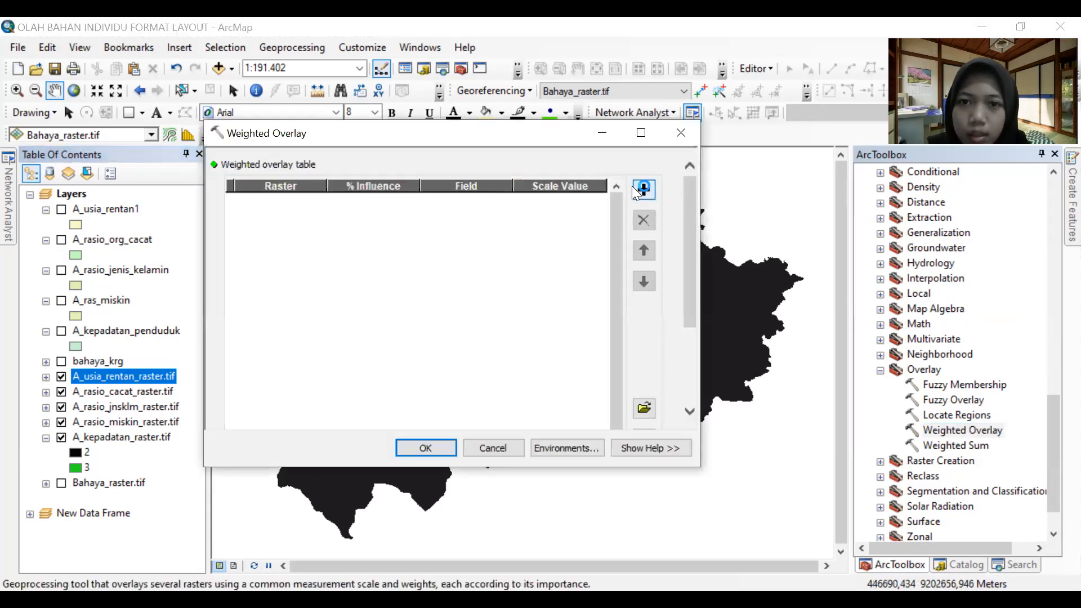
{"action": "left_click", "coordinate": [635, 190]}
{"action": "left_click", "coordinate": [633, 182]}
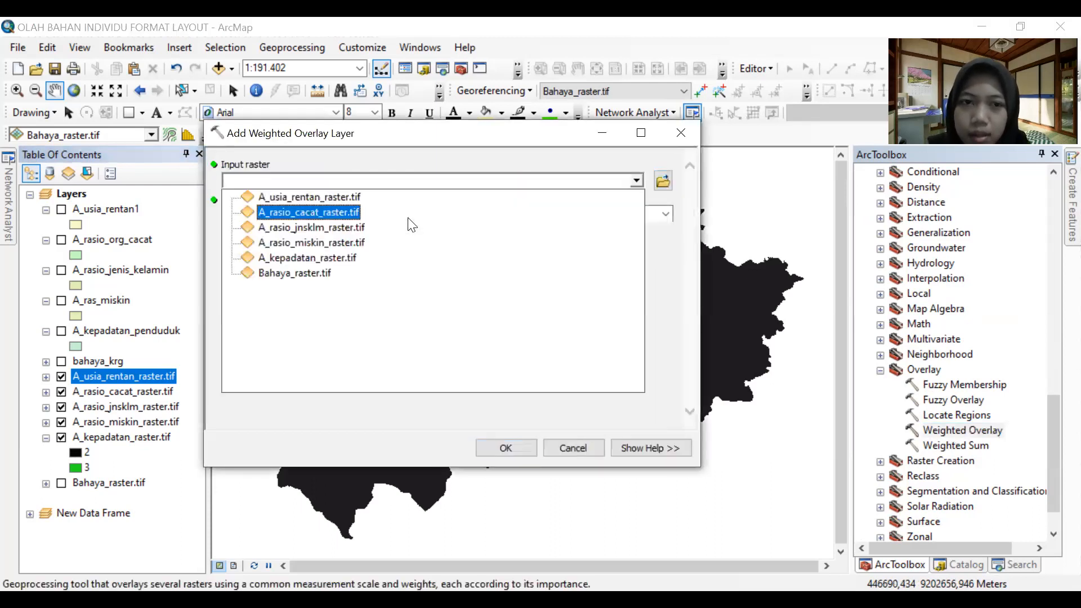
{"action": "left_click", "coordinate": [347, 259]}
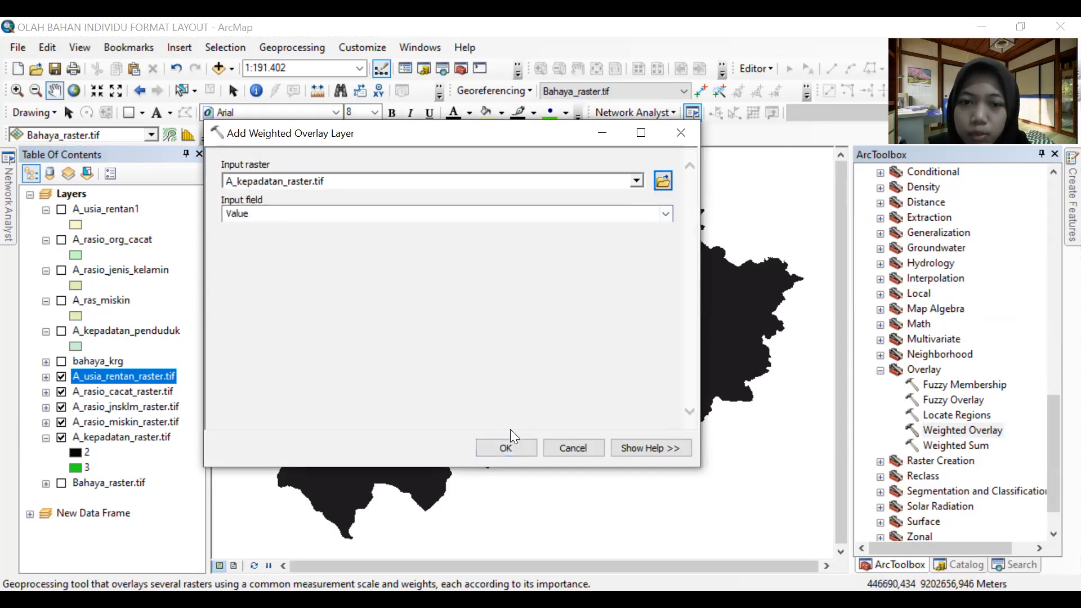
{"action": "left_click", "coordinate": [506, 447]}
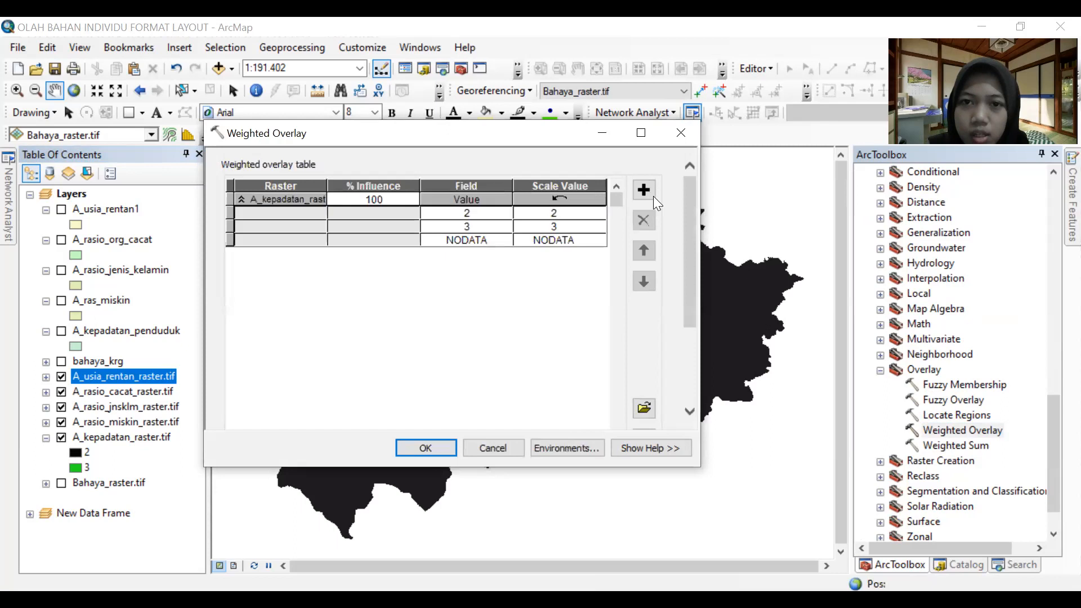
Add A_rasio_miskin_raster.tif to the weighted overlay table.
{"action": "left_click", "coordinate": [640, 191]}
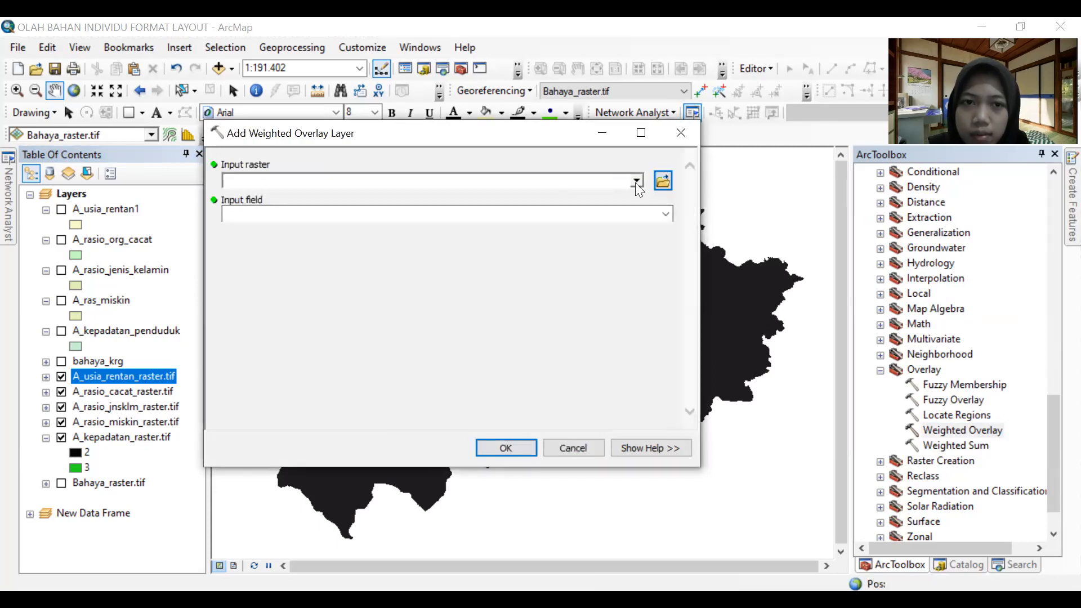
{"action": "left_click", "coordinate": [637, 181]}
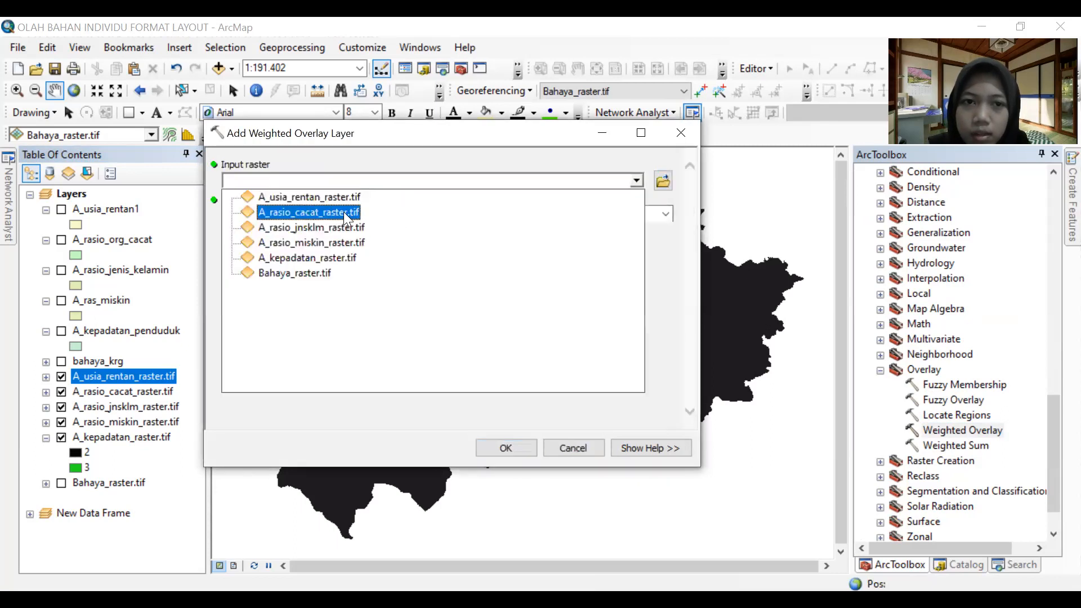
{"action": "left_click", "coordinate": [337, 242]}
{"action": "left_click", "coordinate": [510, 447]}
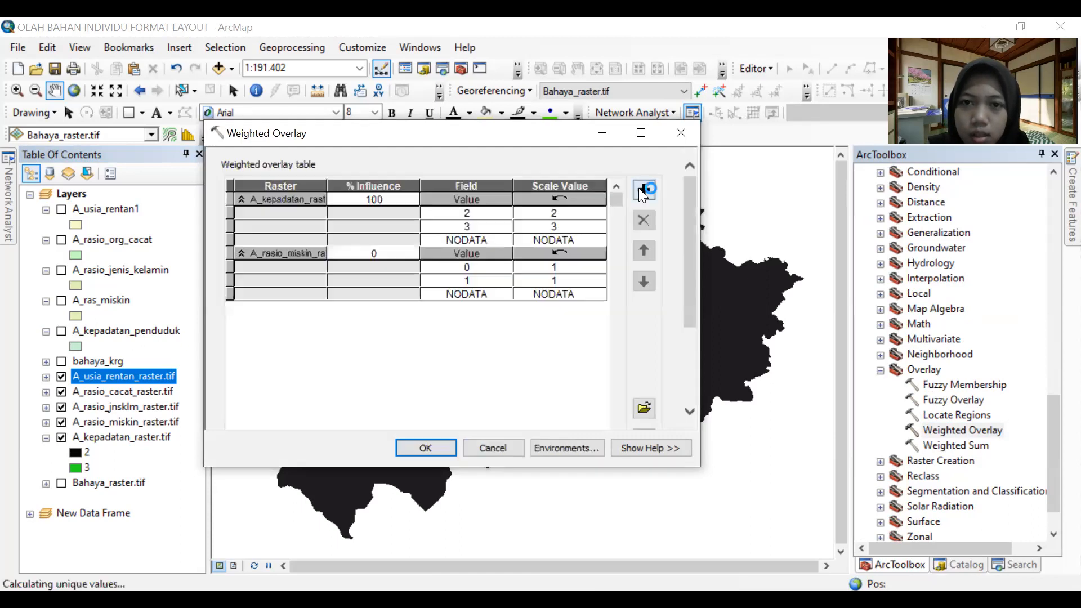
Add A_rasio_jnsklm_raster.tif and A_rasio_cacat_raster.tif to the weighted overlay table with Value as the input field.
{"action": "left_click", "coordinate": [640, 188]}
{"action": "left_click", "coordinate": [637, 181]}
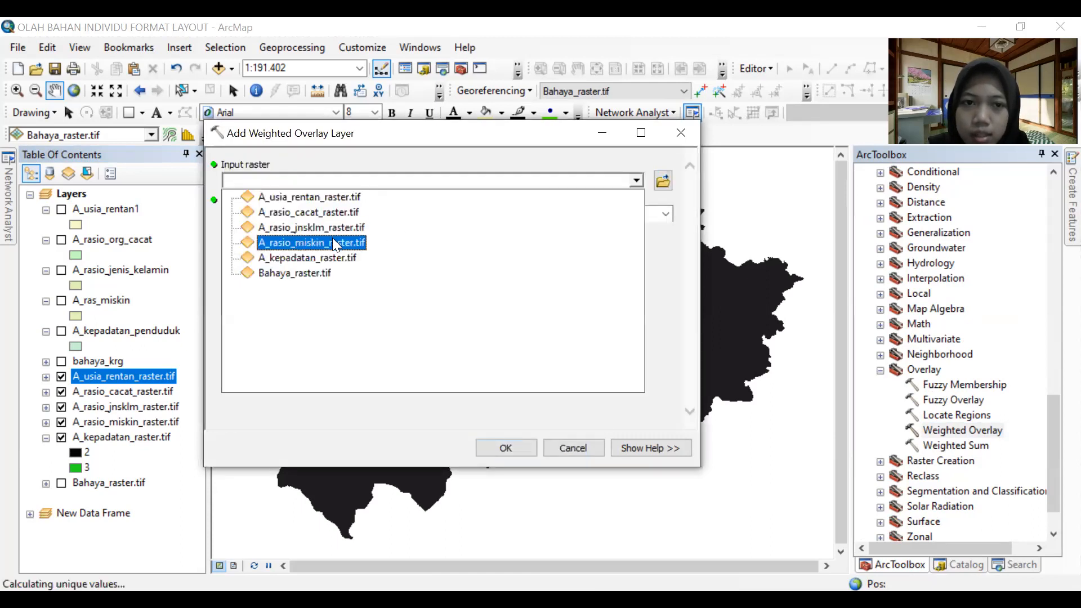
{"action": "left_click", "coordinate": [337, 231]}
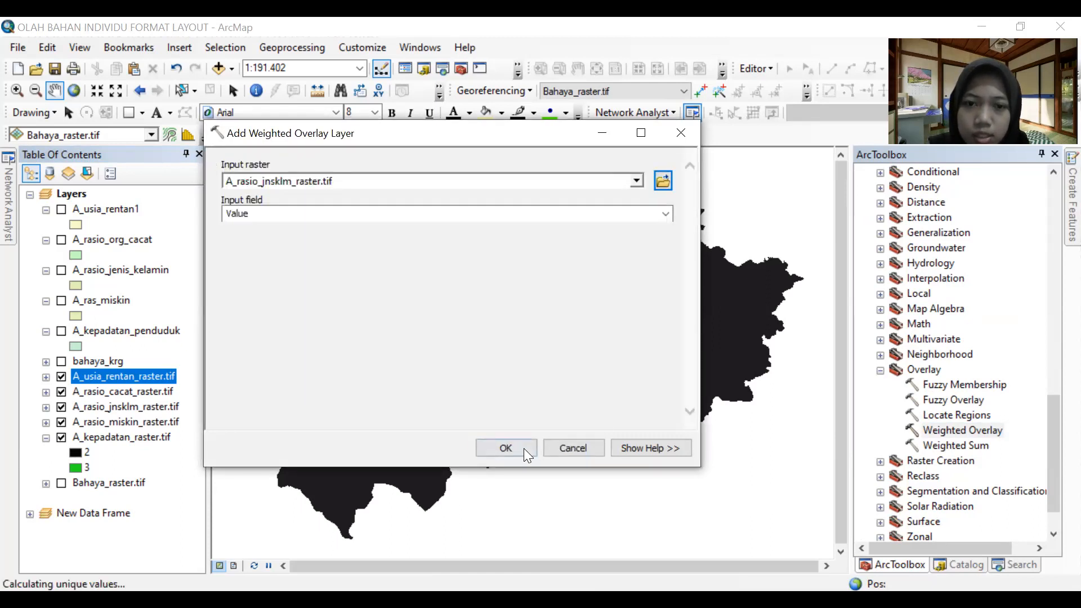
{"action": "left_click", "coordinate": [523, 444]}
{"action": "left_click", "coordinate": [643, 190]}
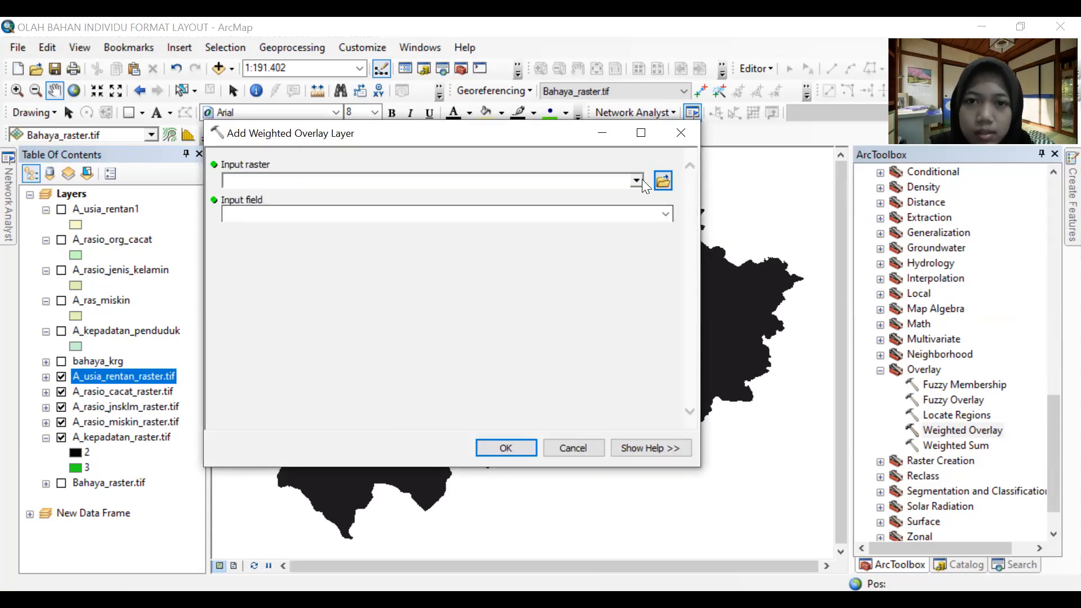
{"action": "left_click", "coordinate": [639, 180]}
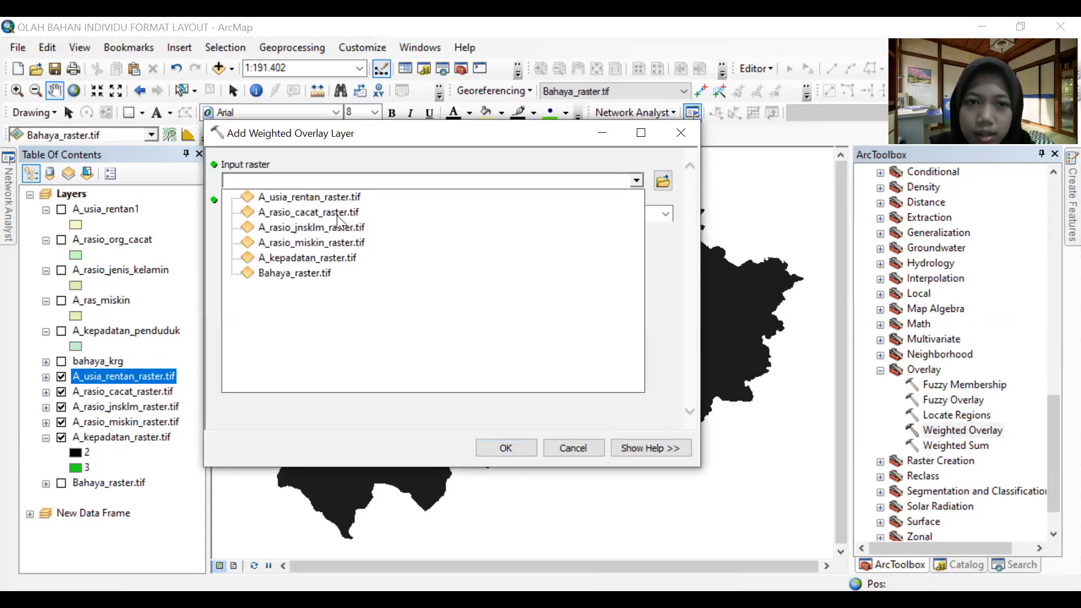
{"action": "left_click", "coordinate": [337, 214]}
{"action": "left_click", "coordinate": [514, 437]}
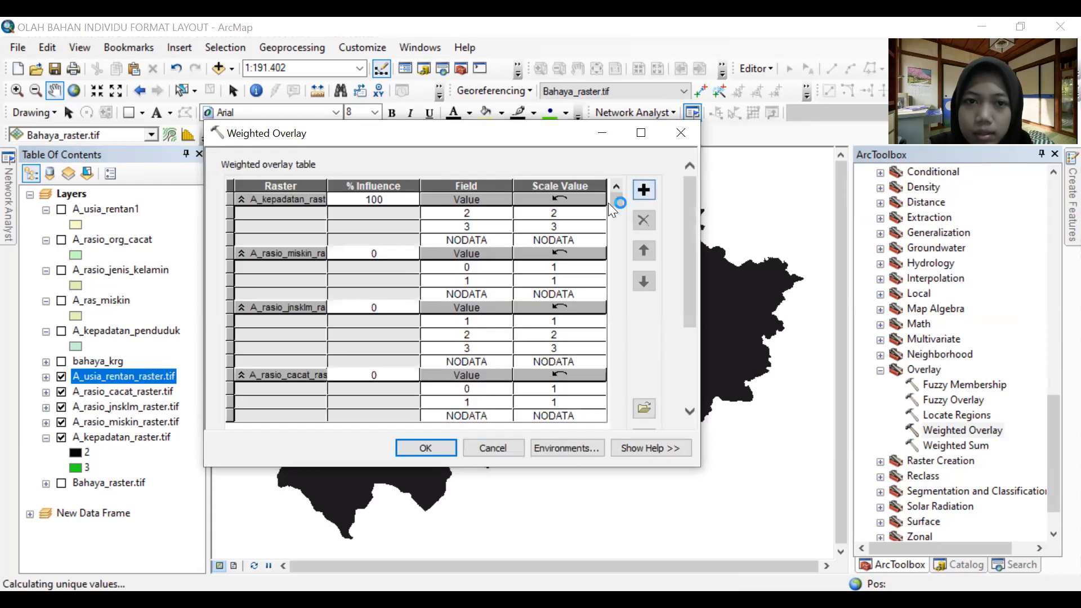
Add A_usia_rentan_raster.tif to the weighted overlay table with Value as the input field.
{"action": "left_click", "coordinate": [643, 190]}
{"action": "left_click", "coordinate": [636, 179]}
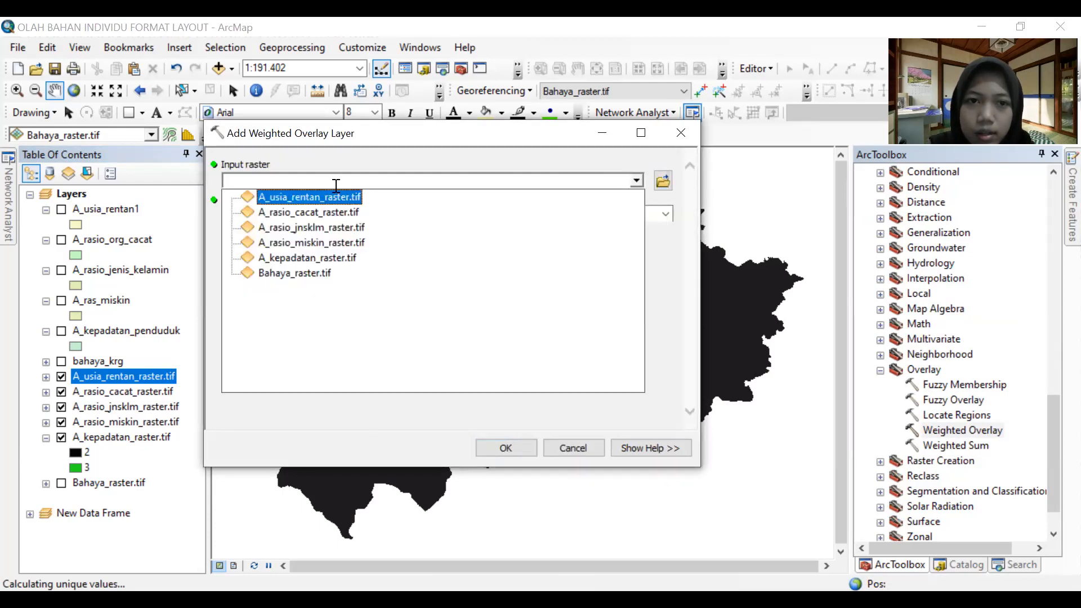
{"action": "left_click", "coordinate": [333, 199]}
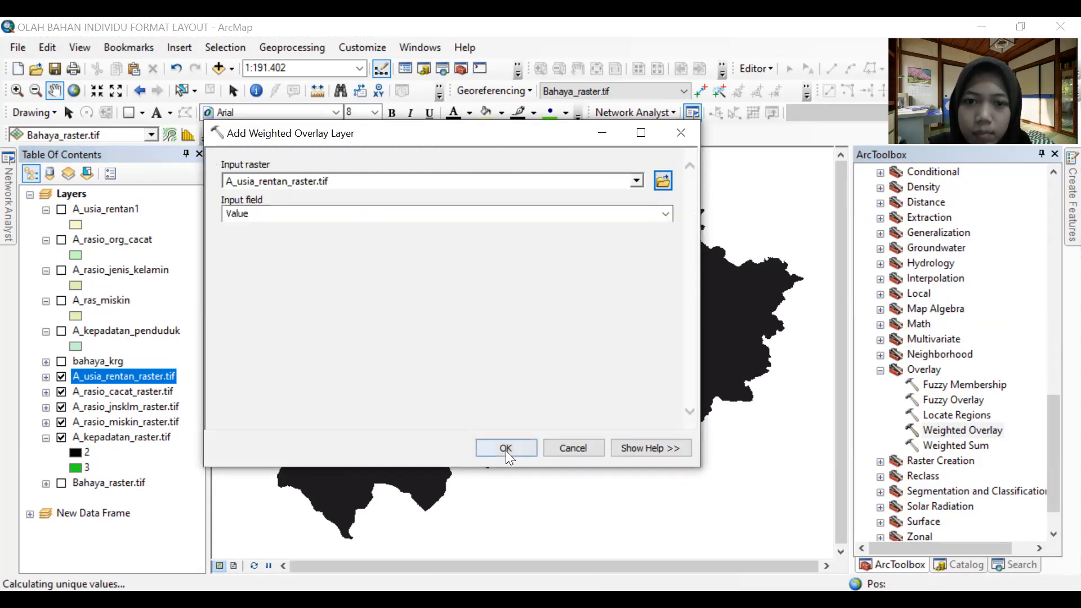
{"action": "left_click", "coordinate": [506, 449]}
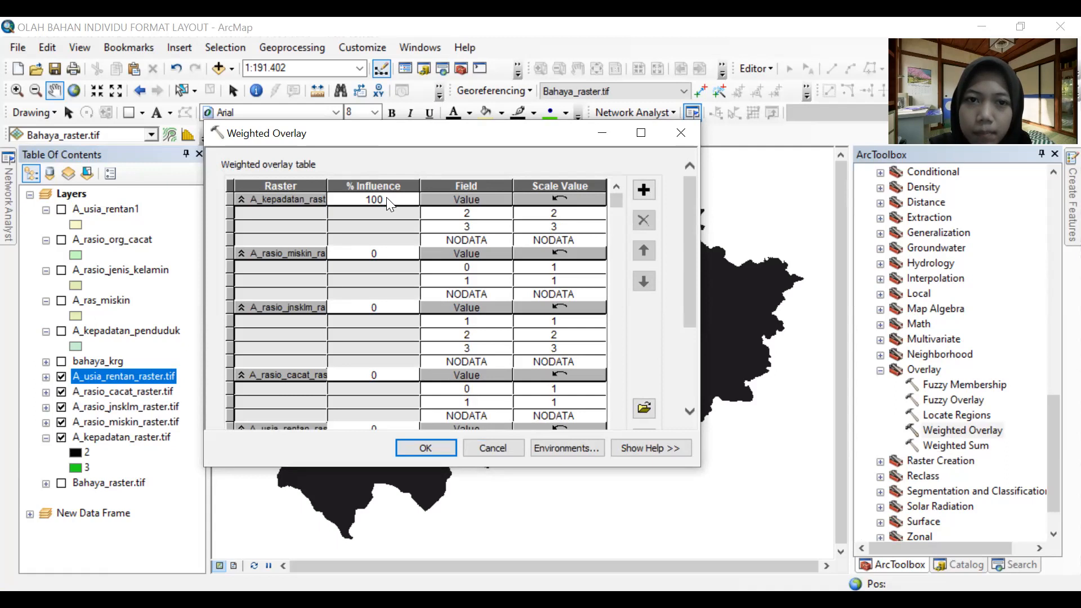
Set the % influence to 60 for A_kepadatan_raster and to 10 for both A_rasio_miskin_raster and A_rasio_jnsklm_raster.
{"action": "left_click", "coordinate": [335, 203]}
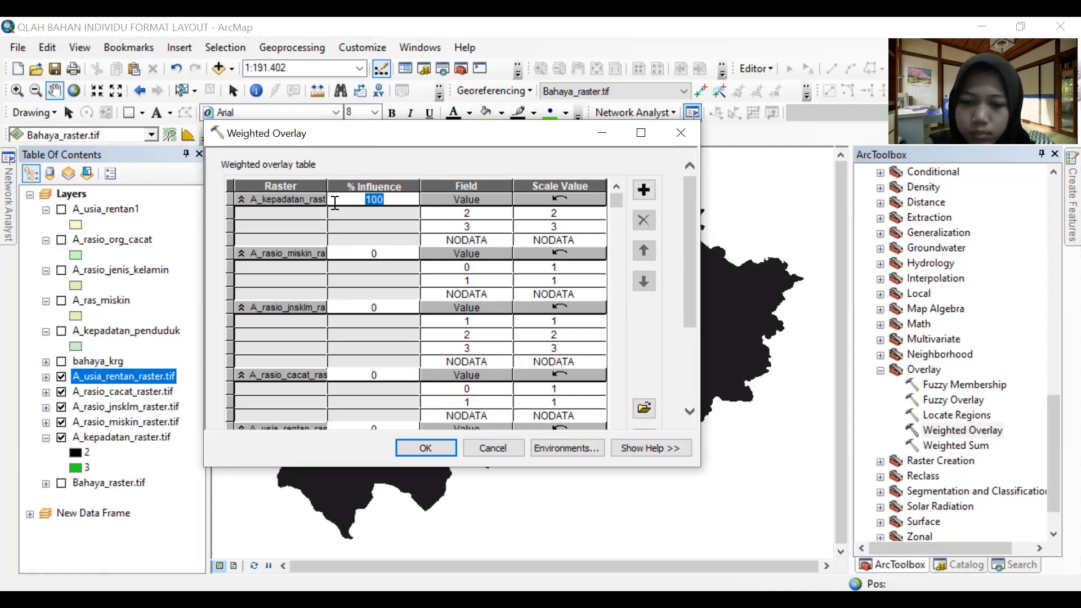
{"action": "type", "text": "60"}
{"action": "key", "text": "Return"}
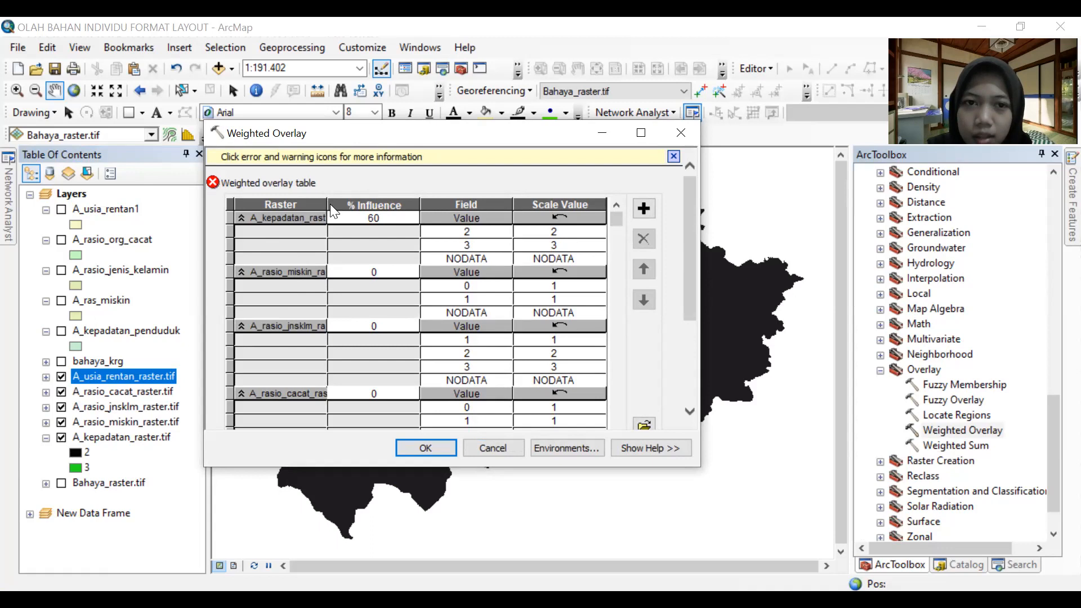
{"action": "left_click", "coordinate": [381, 274]}
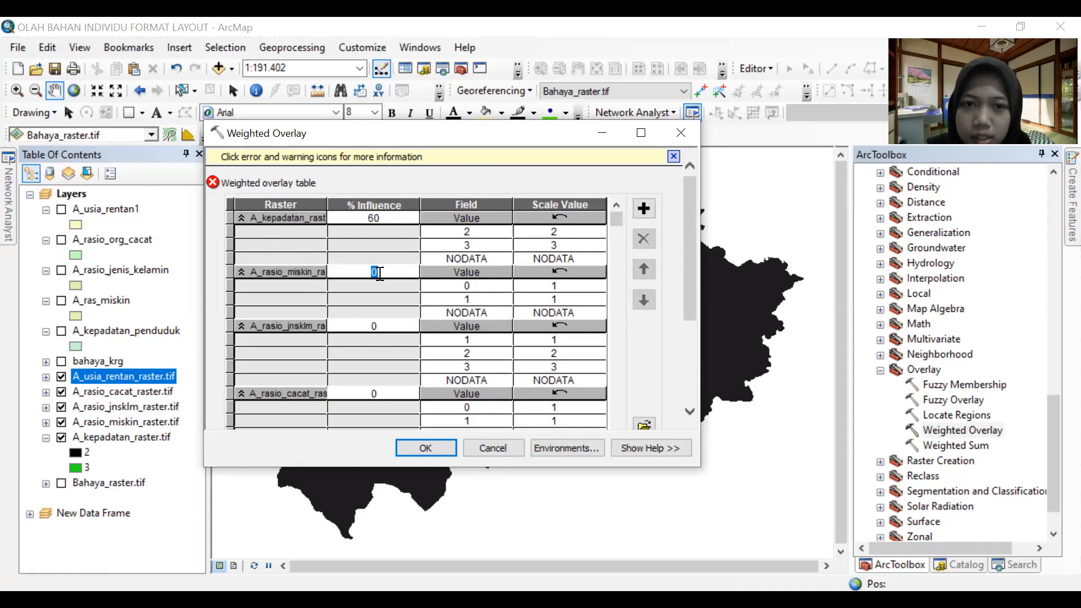
{"action": "left_click", "coordinate": [383, 325]}
{"action": "type", "text": "10"}
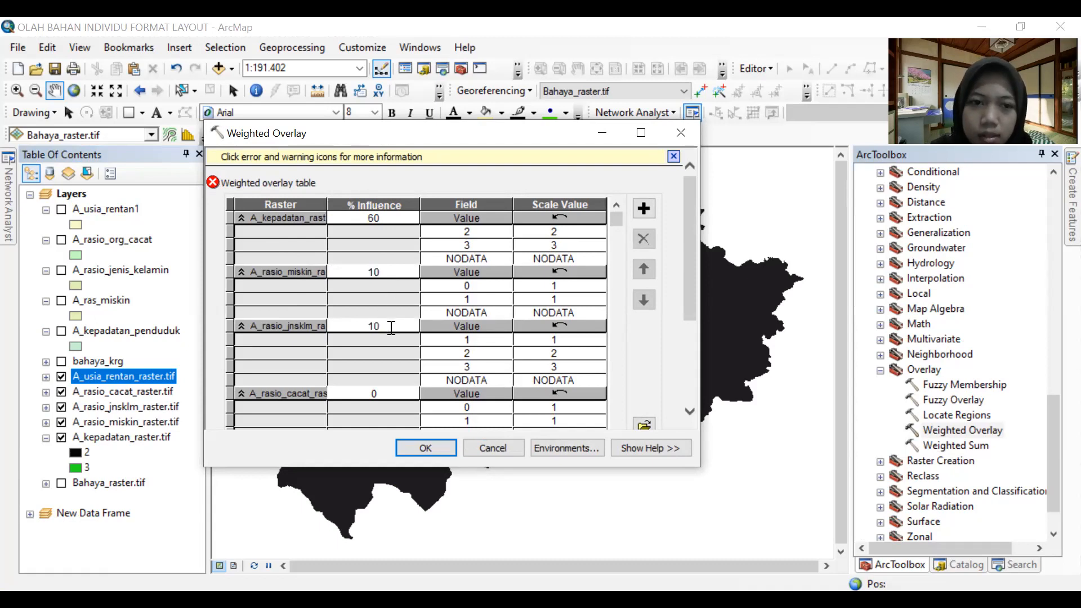
Set the % influence of A_rasio_cacat_raster and A_usia_rentan_raster to 10 each.
{"action": "scroll", "coordinate": [391, 327], "scroll_direction": "down", "scroll_amount": 3}
{"action": "left_click", "coordinate": [389, 310]}
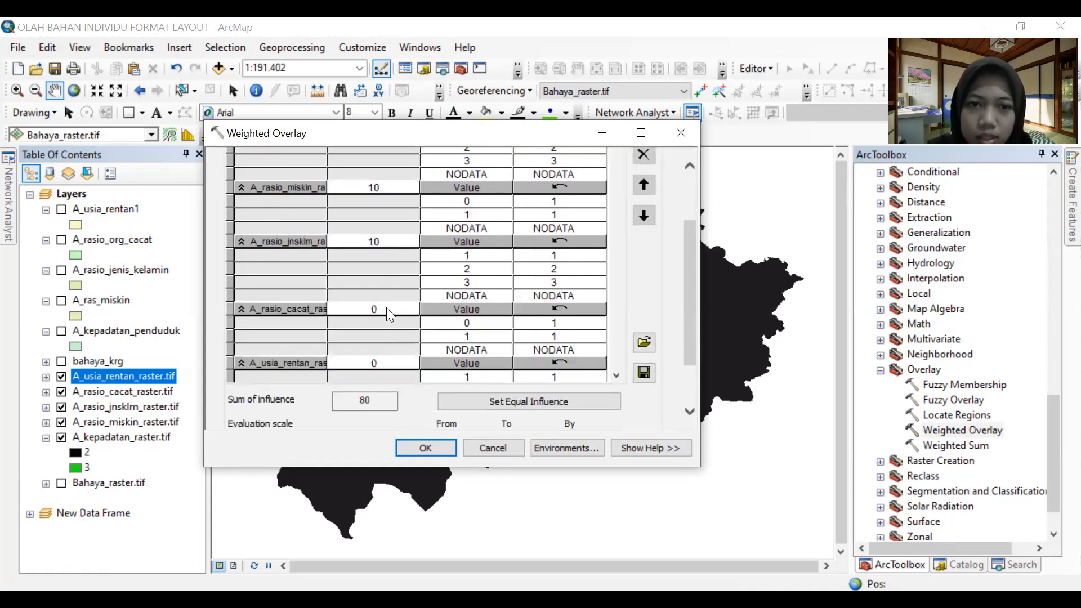
{"action": "type", "text": "10"}
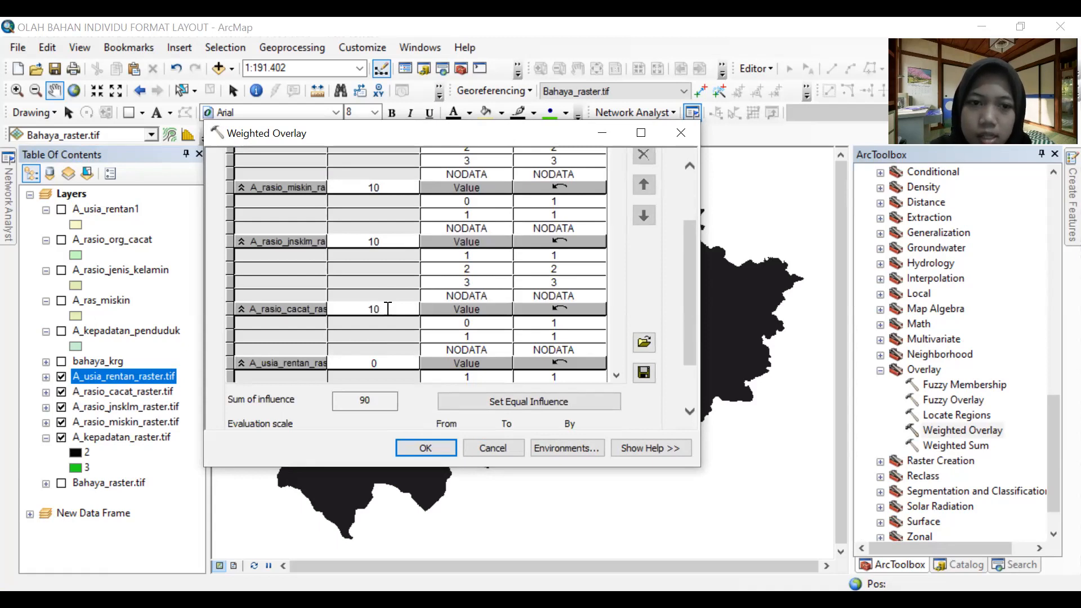
{"action": "scroll", "coordinate": [616, 258], "scroll_direction": "down", "scroll_amount": 1}
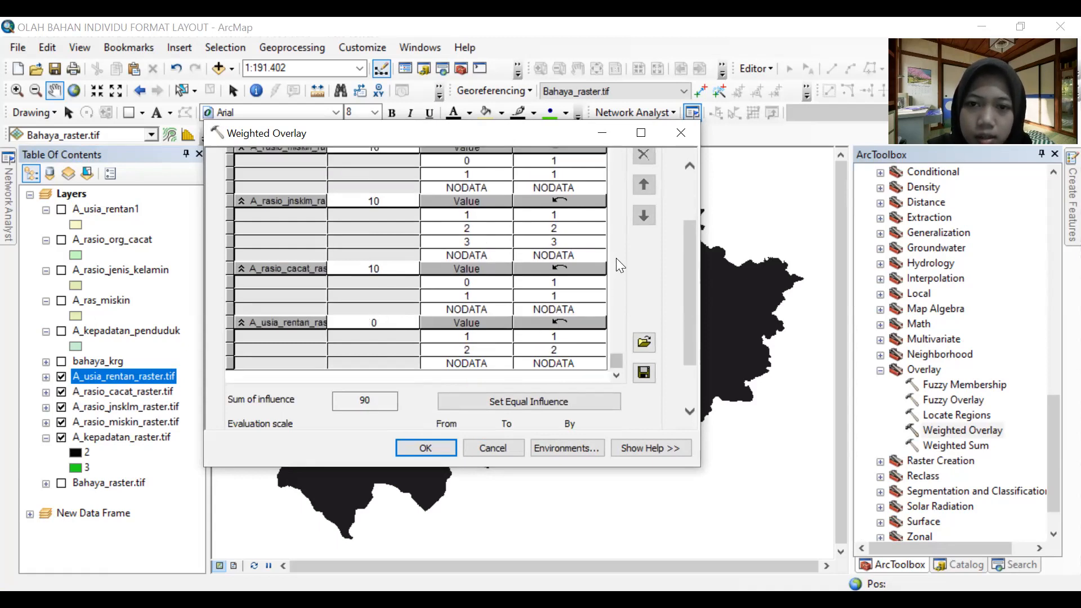
{"action": "left_click", "coordinate": [383, 321]}
{"action": "type", "text": "1"}
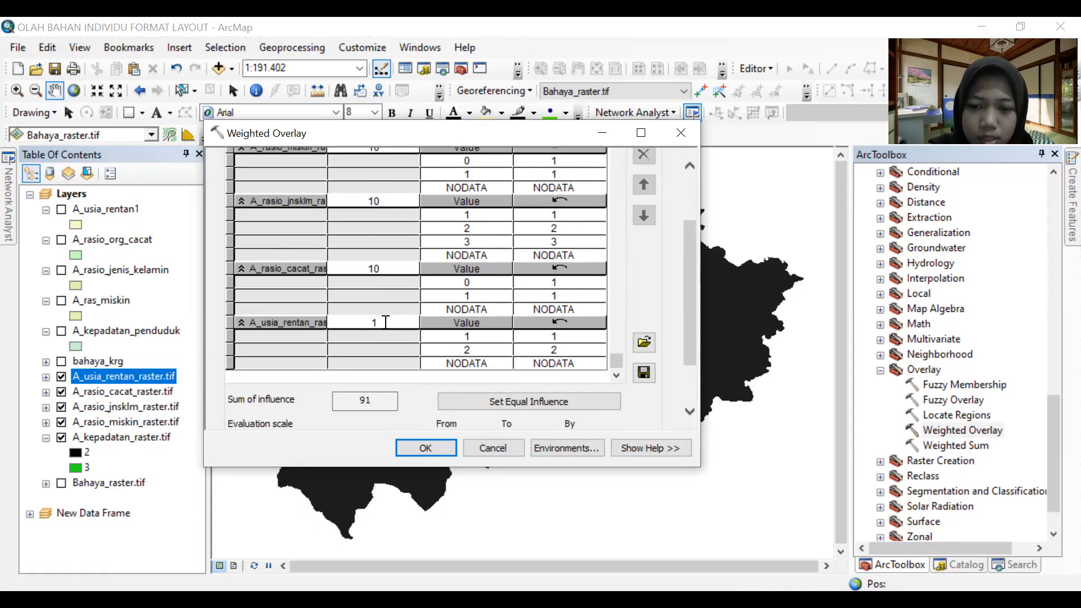
{"action": "type", "text": "0"}
{"action": "scroll", "coordinate": [387, 325], "scroll_direction": "down", "scroll_amount": 1}
{"action": "left_click_drag", "start_coordinate": [696, 302], "coordinate": [699, 219]}
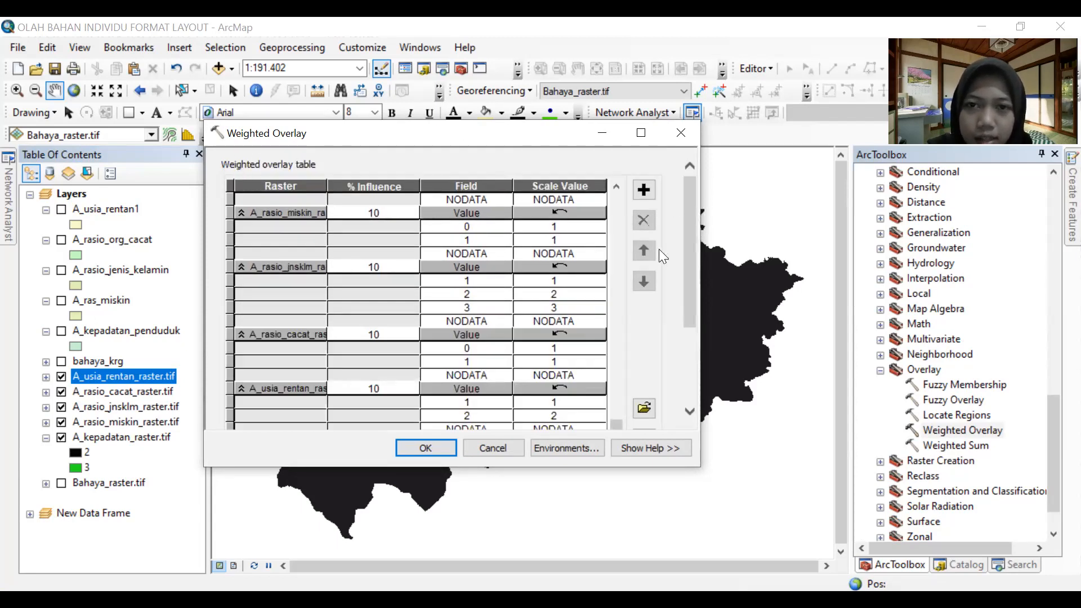
Change the evaluation scale of the weighted overlay to 1 to 3 by 1.
{"action": "left_click_drag", "start_coordinate": [688, 268], "coordinate": [689, 341]}
{"action": "left_click", "coordinate": [386, 366]}
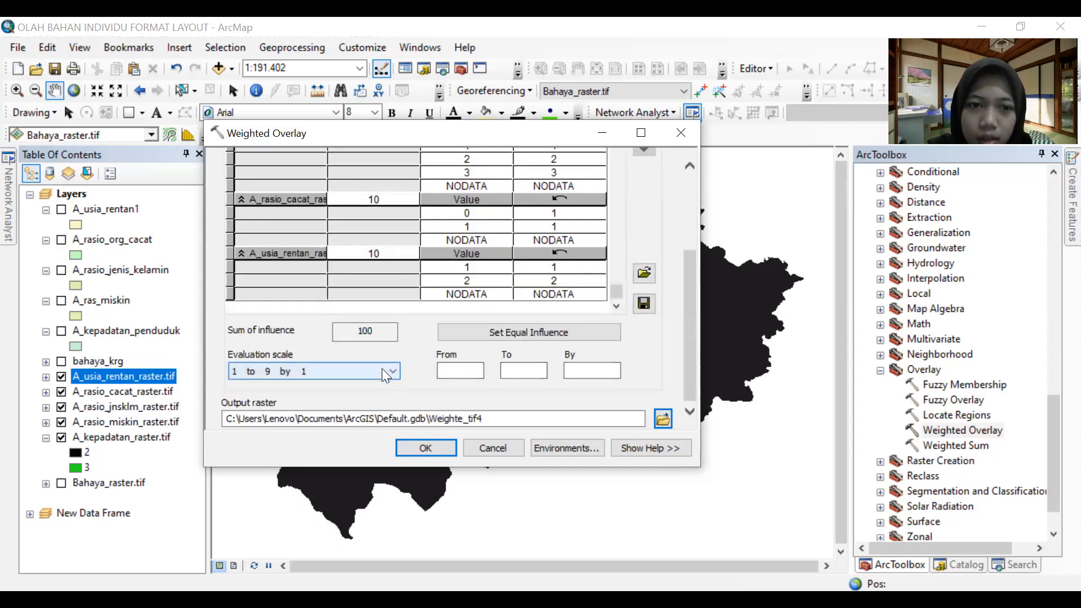
{"action": "left_click", "coordinate": [381, 369]}
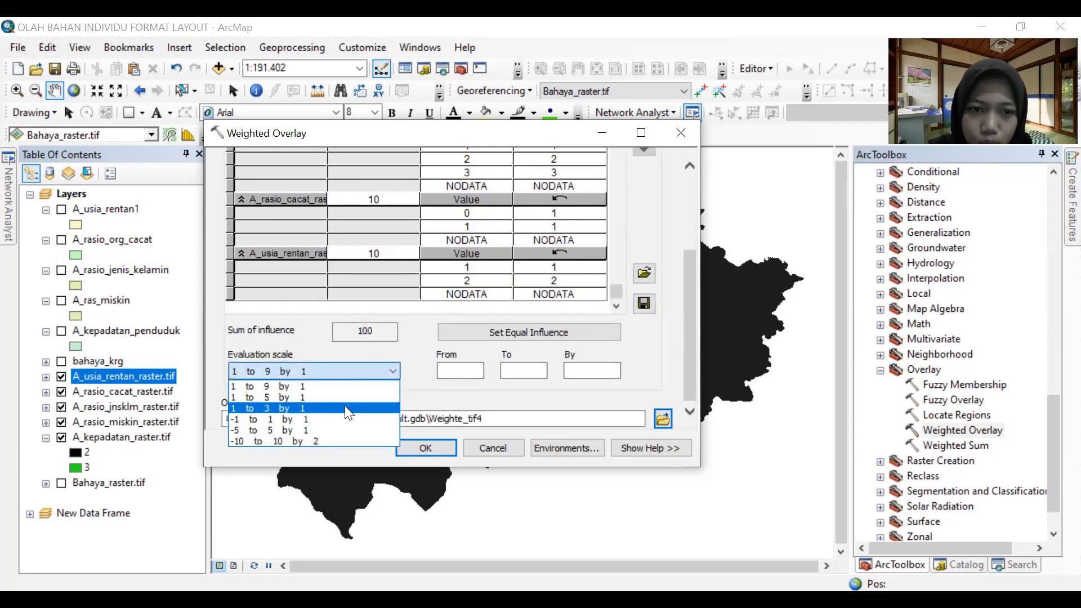
{"action": "left_click", "coordinate": [344, 407]}
Set A_kepadatan_raster's scale values to 2 for field value 2 and 3 for field value 3, and A_rasio_miskin_raster's field value 0 to NODATA.
{"action": "left_click_drag", "start_coordinate": [693, 346], "coordinate": [698, 250]}
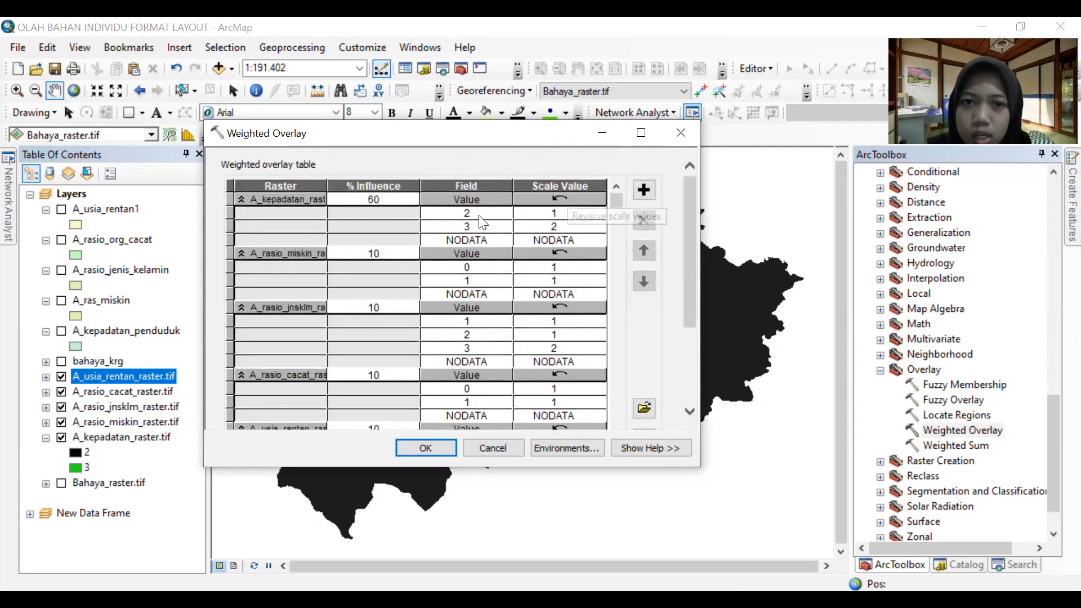
{"action": "left_click", "coordinate": [546, 215]}
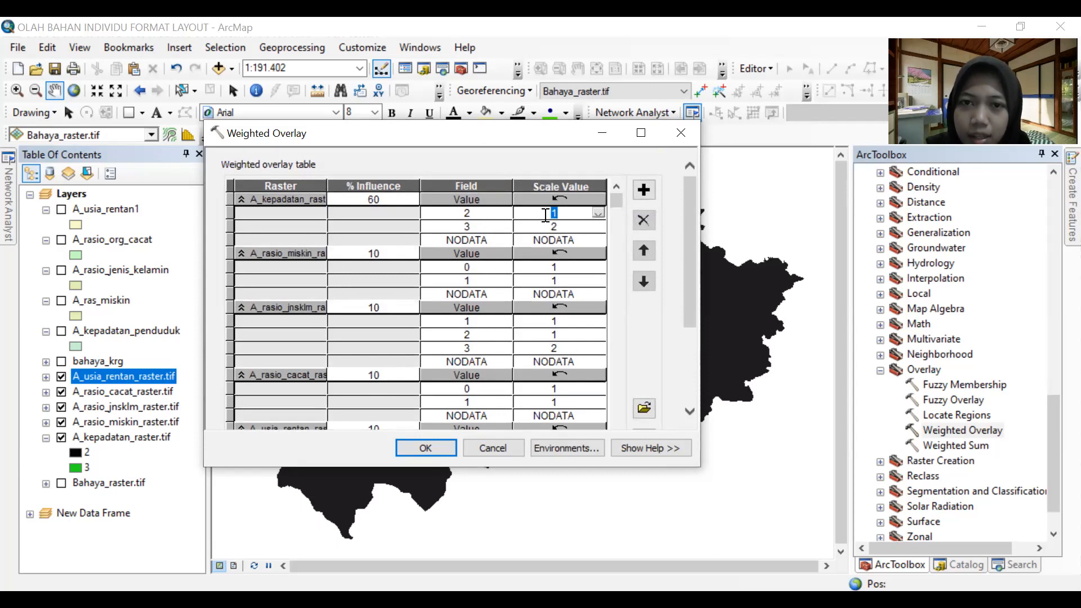
{"action": "left_click", "coordinate": [599, 213]}
{"action": "left_click", "coordinate": [579, 239]}
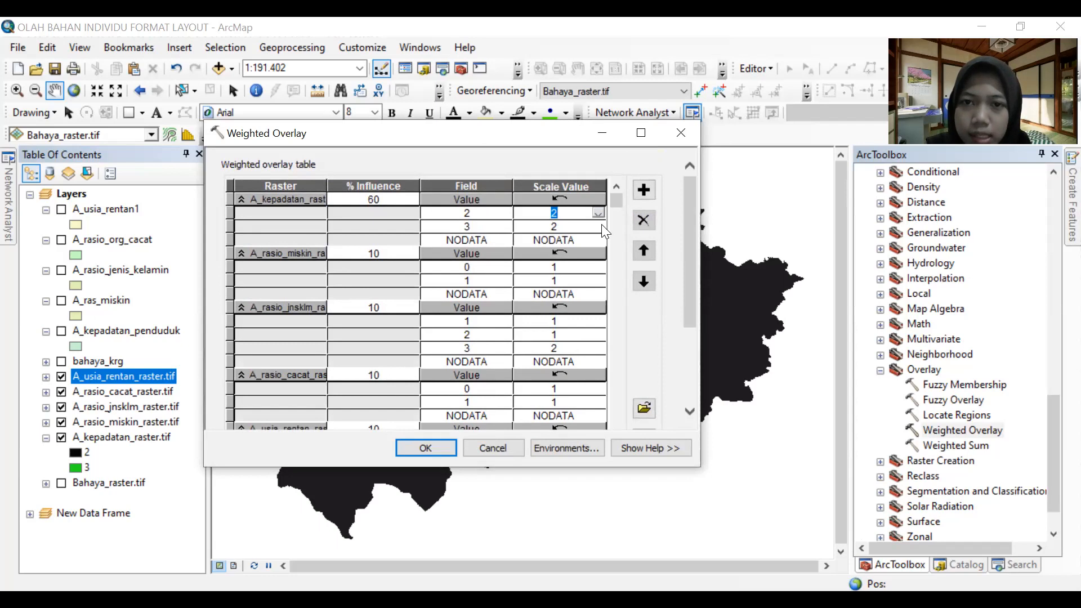
{"action": "left_click", "coordinate": [602, 227]}
{"action": "left_click", "coordinate": [586, 272]}
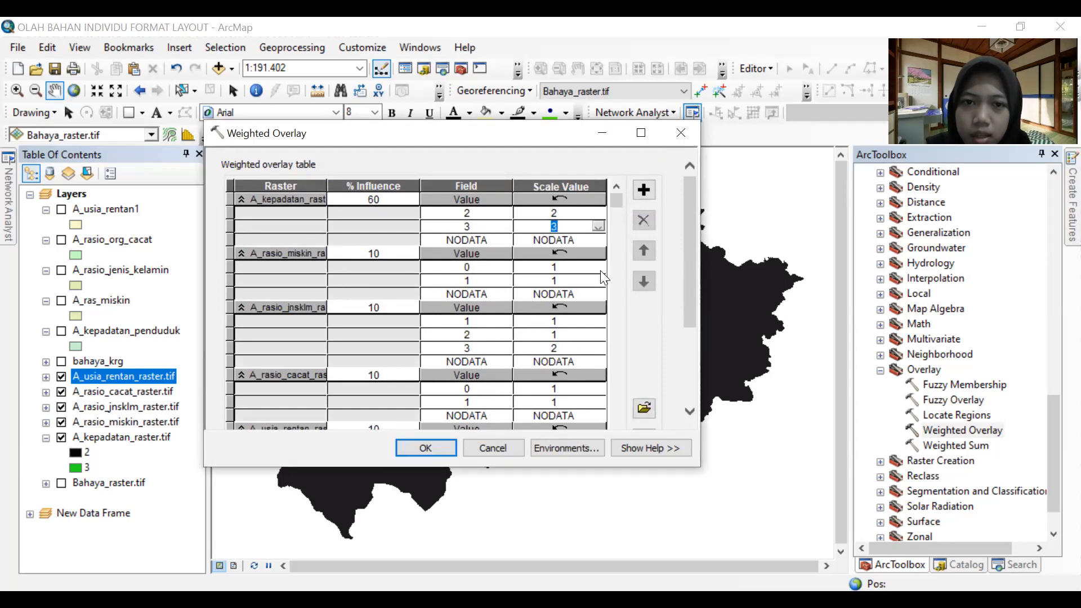
{"action": "left_click", "coordinate": [600, 268]}
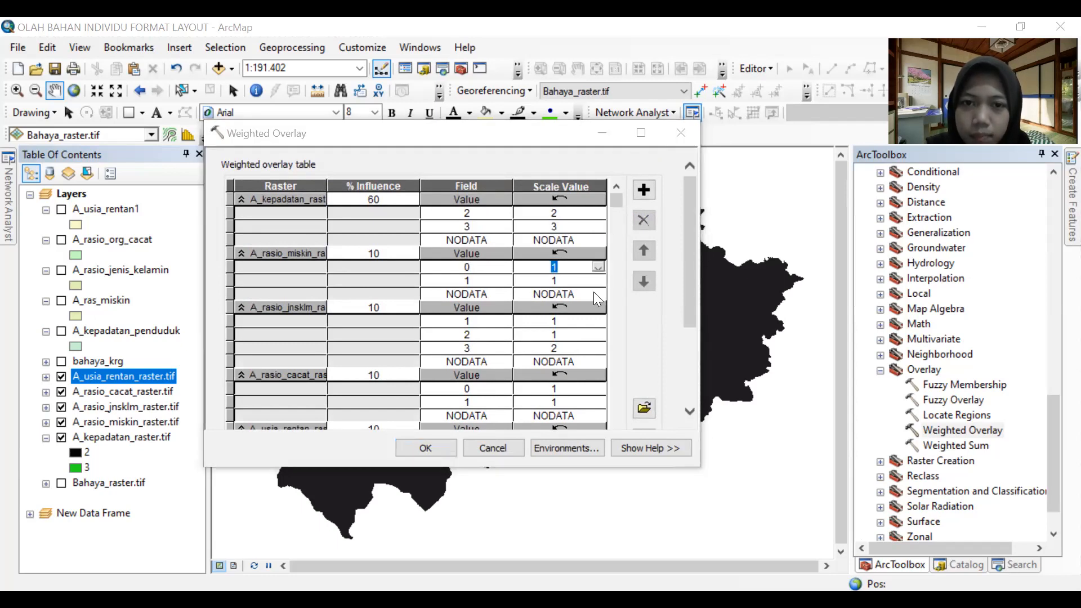
{"action": "left_click", "coordinate": [568, 320]}
Set A_rasio_jnsklm_raster's scale values to 2 for field value 2 and 3 for field value 3.
{"action": "scroll", "coordinate": [567, 320], "scroll_direction": "down", "scroll_amount": 2}
{"action": "left_click", "coordinate": [596, 293]}
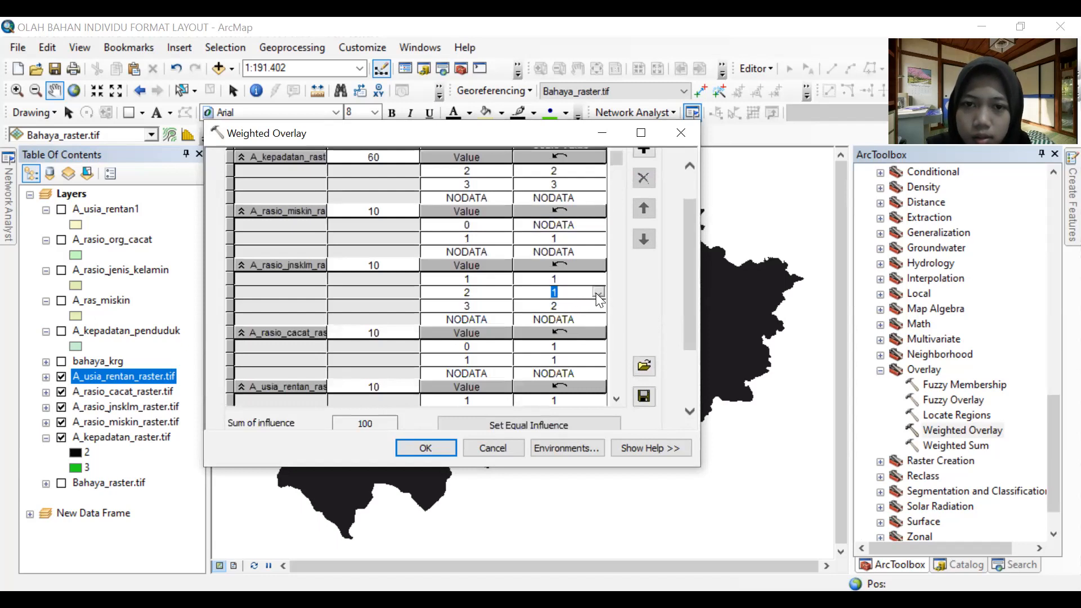
{"action": "type", "text": "2"}
{"action": "left_click", "coordinate": [596, 306]}
{"action": "type", "text": "3"}
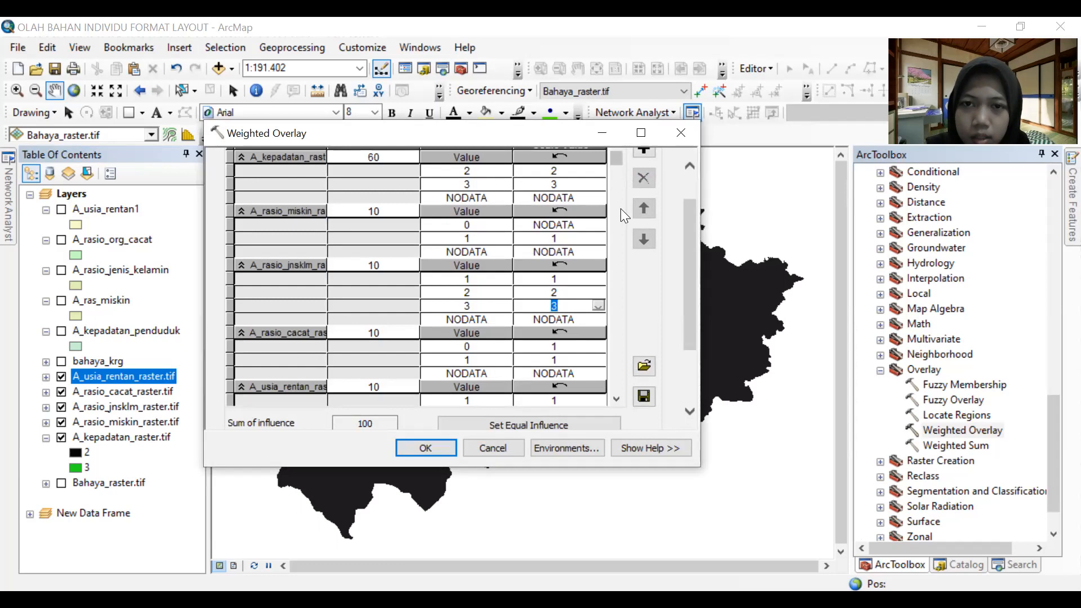
Set the scale value for field value 0 of A_rasio_cacat_raster to NODATA.
{"action": "left_click", "coordinate": [595, 347]}
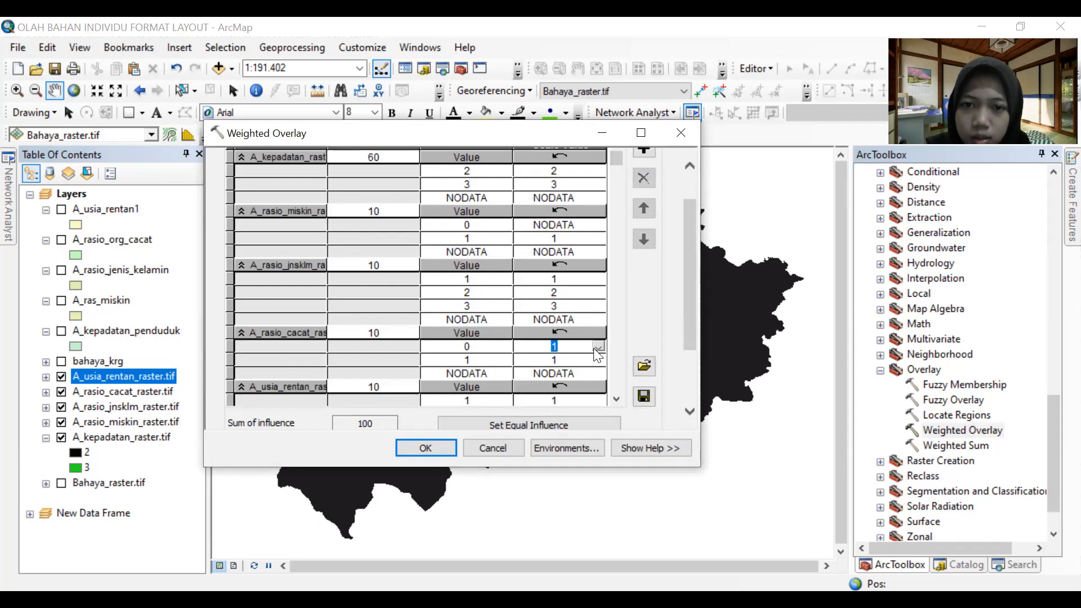
{"action": "left_click", "coordinate": [577, 350]}
{"action": "left_click", "coordinate": [574, 394]}
Adjust the scale value for field value 2 of A_usia_rentan_raster and review the overlay table from its first raster.
{"action": "left_click_drag", "start_coordinate": [617, 159], "coordinate": [595, 294]}
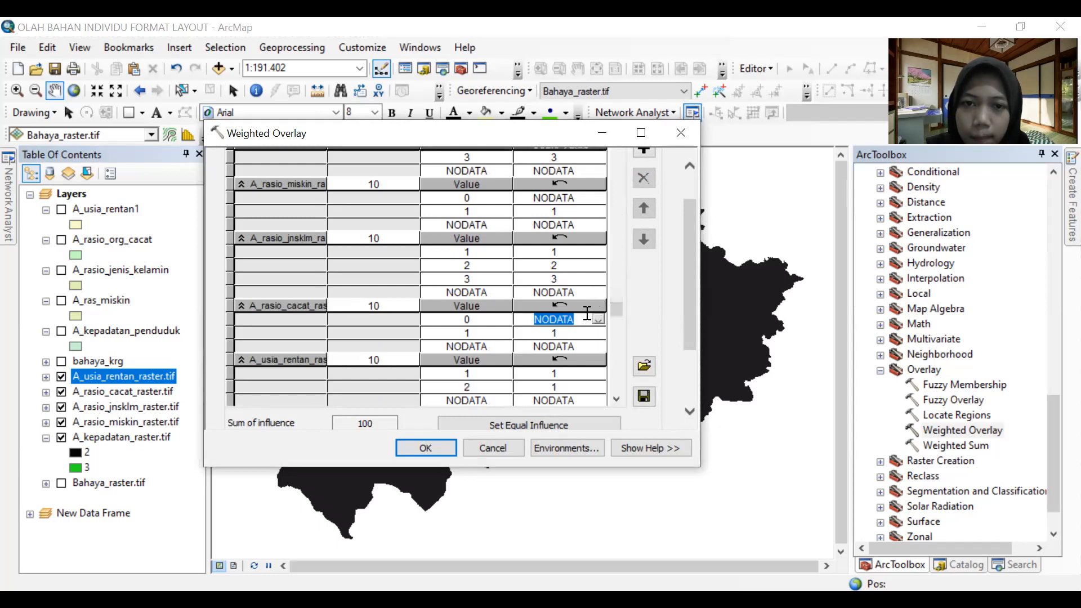
{"action": "left_click", "coordinate": [580, 386]}
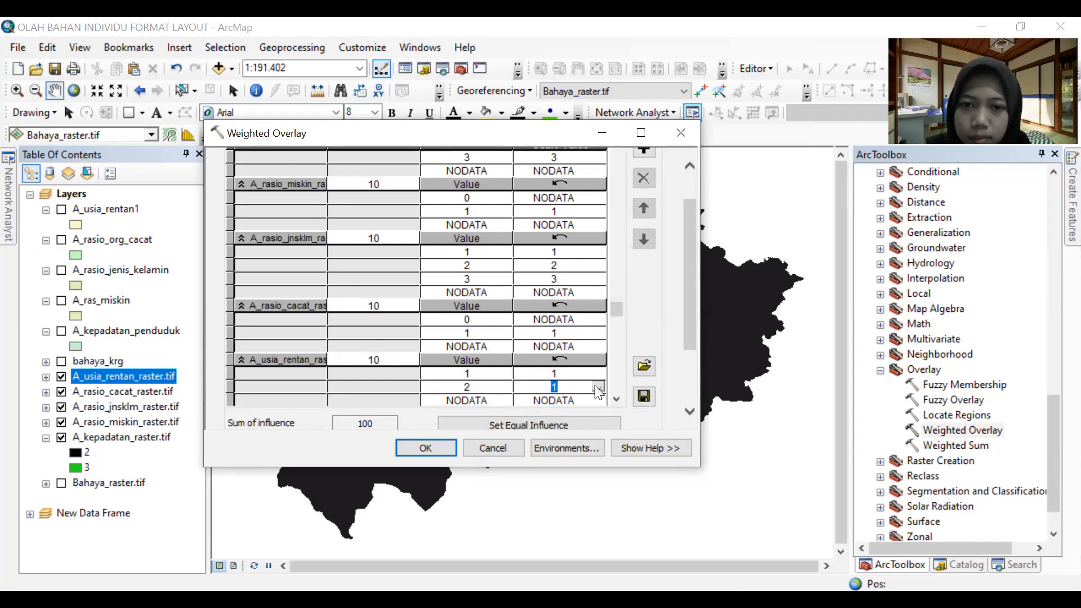
{"action": "left_click", "coordinate": [580, 400]}
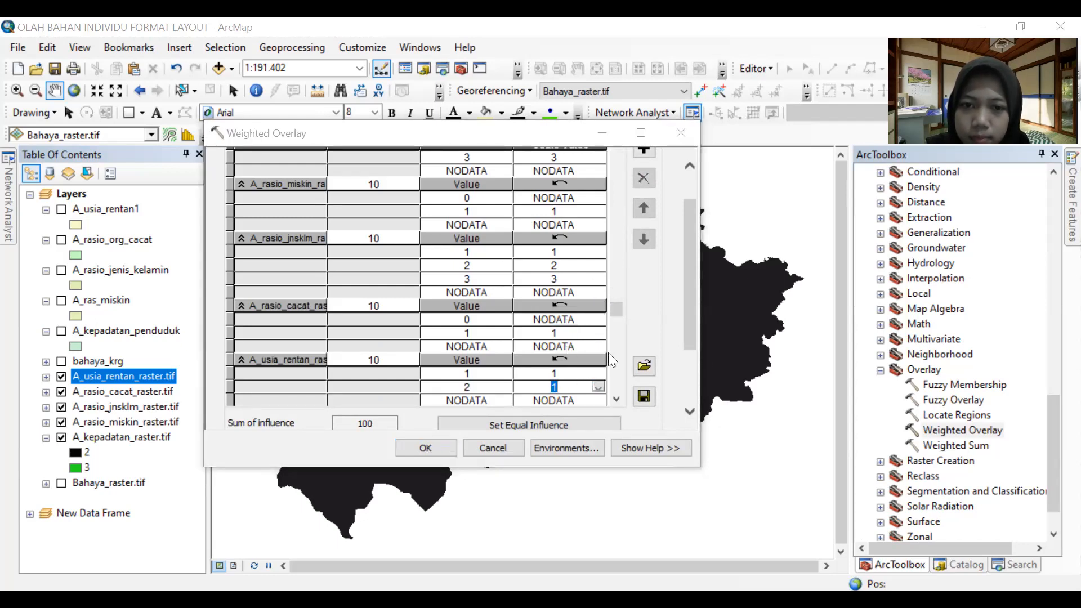
{"action": "left_click", "coordinate": [618, 358]}
{"action": "left_click_drag", "start_coordinate": [691, 254], "coordinate": [691, 232]}
{"action": "left_click", "coordinate": [619, 223]}
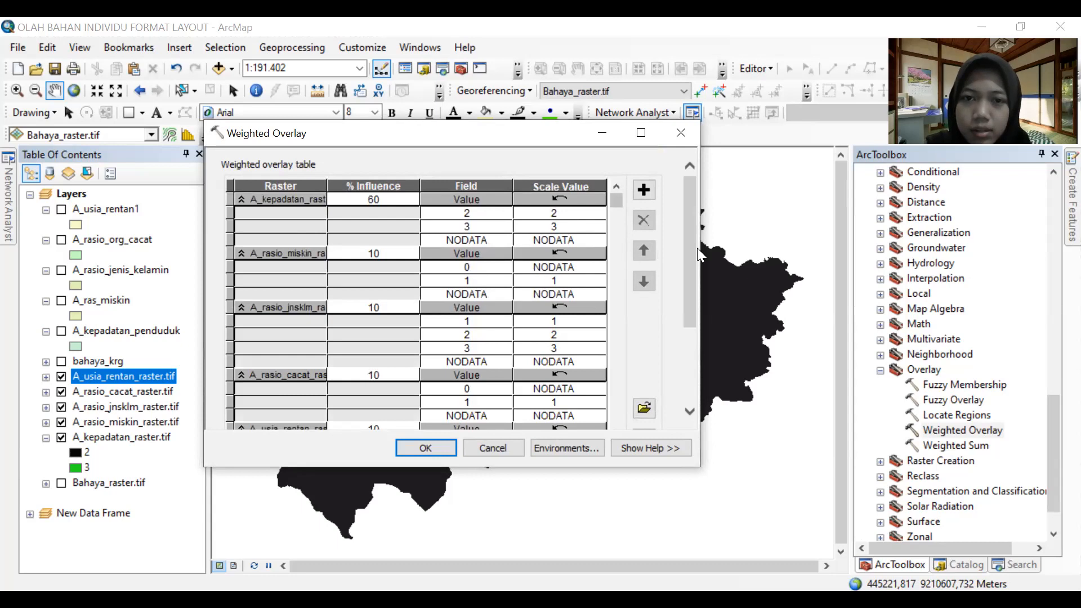
Set the overlay's output raster to RASTER_KERENTANAN_SOSIAL.tif in the RASTER folder of 02. PETA KERENTANAN.
{"action": "left_click_drag", "start_coordinate": [686, 234], "coordinate": [685, 313]}
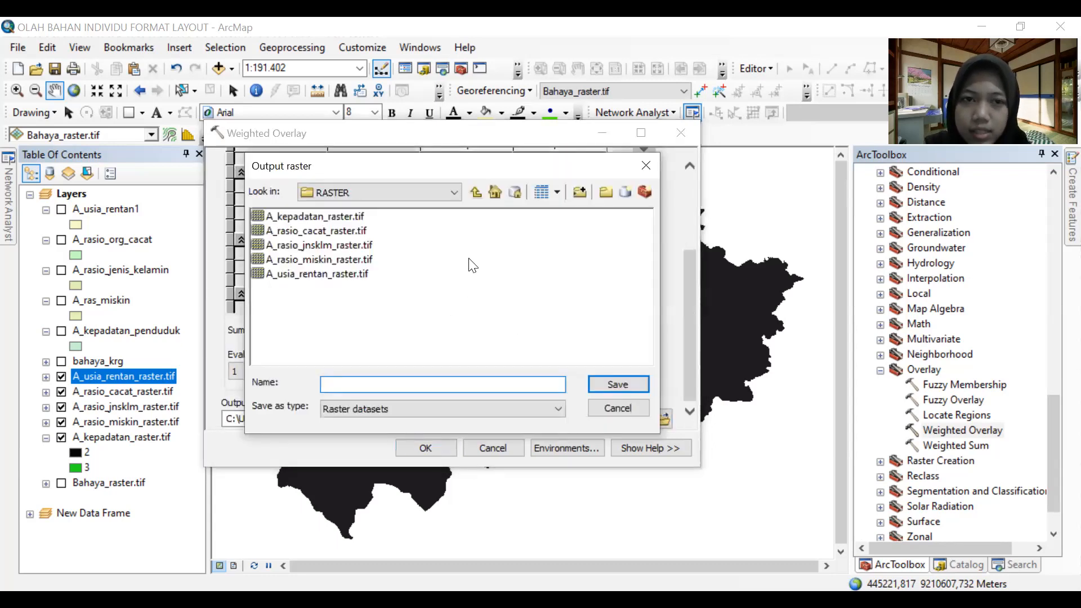
{"action": "left_click", "coordinate": [481, 191]}
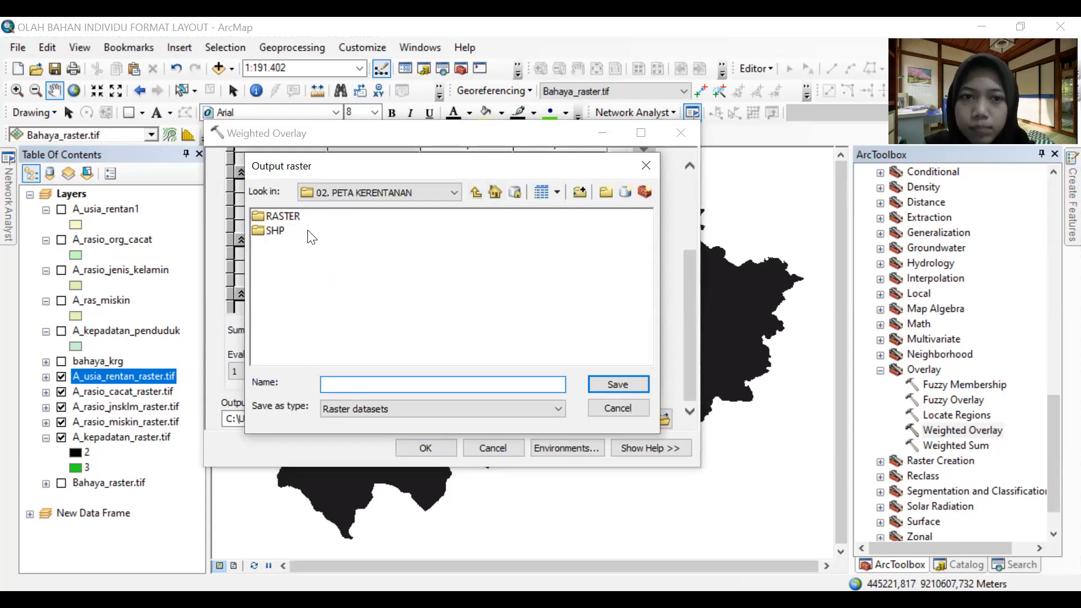
{"action": "double_click", "coordinate": [283, 217]}
{"action": "left_click", "coordinate": [371, 385]}
{"action": "type", "text": "RASTER_KERENTANAN"}
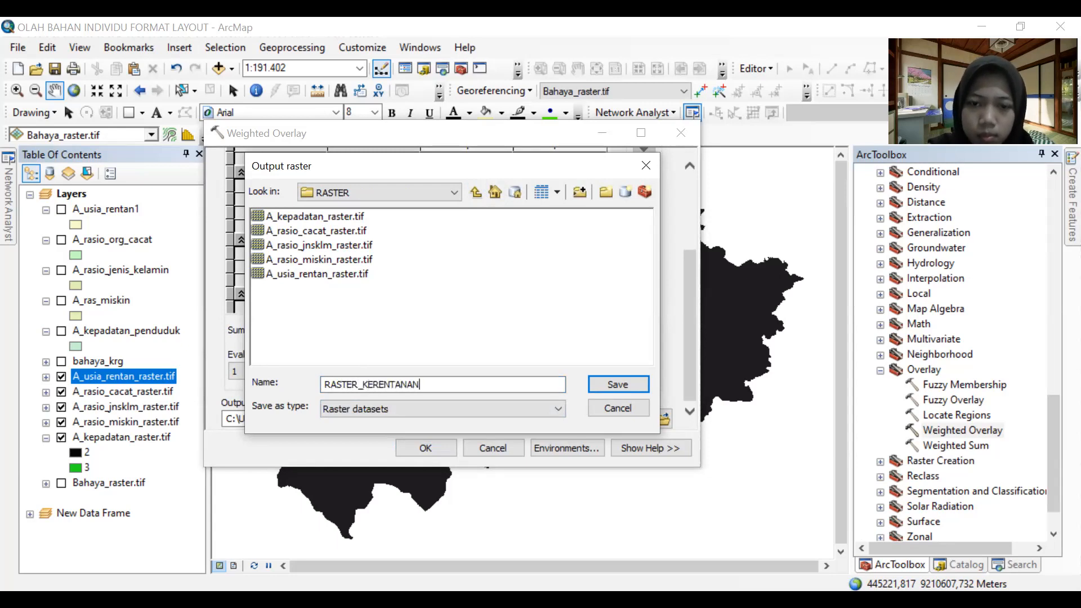
{"action": "type", "text": "_SOSIAL"}
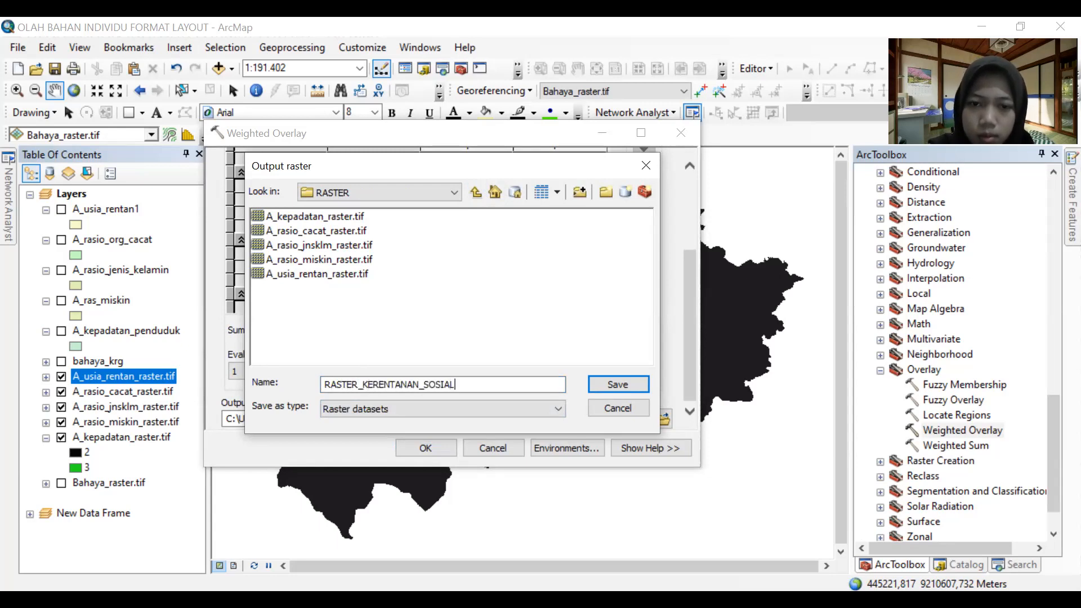
{"action": "type", "text": ".TIF"}
{"action": "key", "text": "BackSpace"}
{"action": "key", "text": "BackSpace"}
{"action": "key", "text": "BackSpace"}
{"action": "type", "text": "tif"}
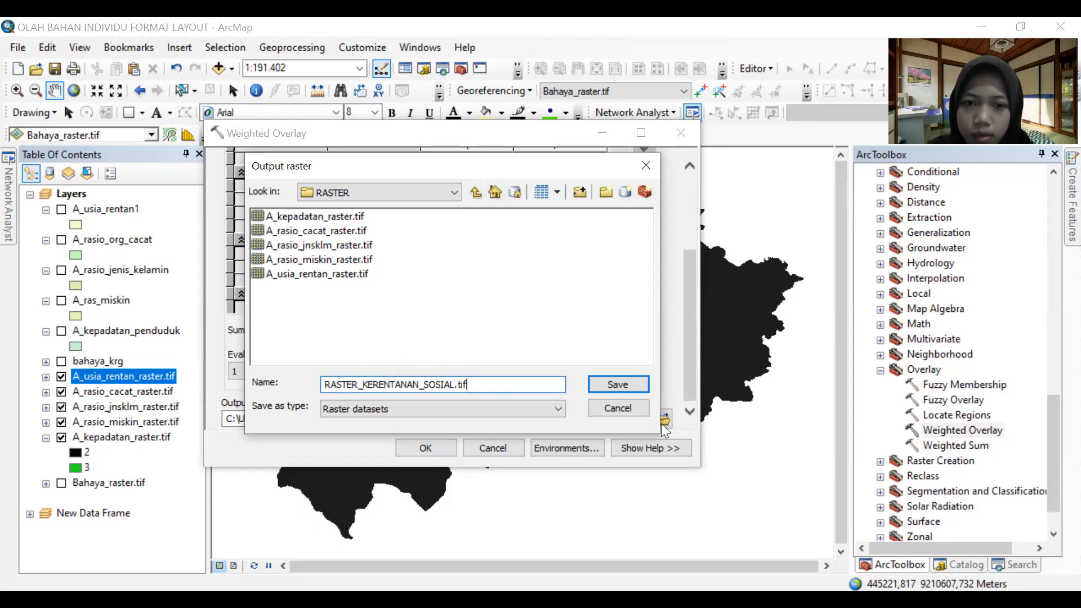
{"action": "left_click", "coordinate": [622, 382]}
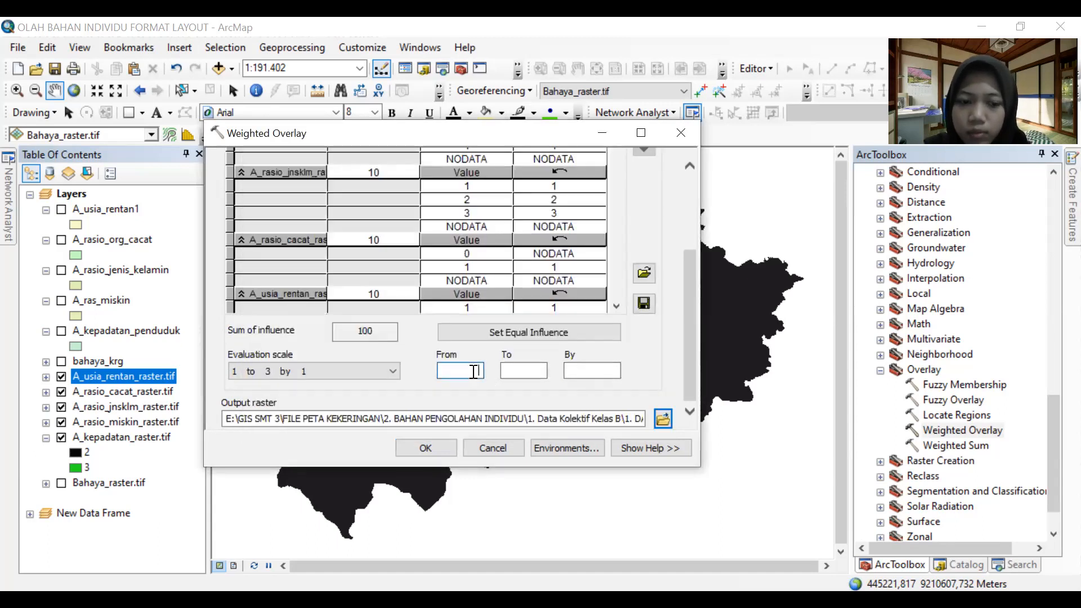
Set the evaluation scale from 1 to 3 by 1 and run the Weighted Overlay.
{"action": "type", "text": "1"}
{"action": "left_click", "coordinate": [507, 372]}
{"action": "type", "text": "3"}
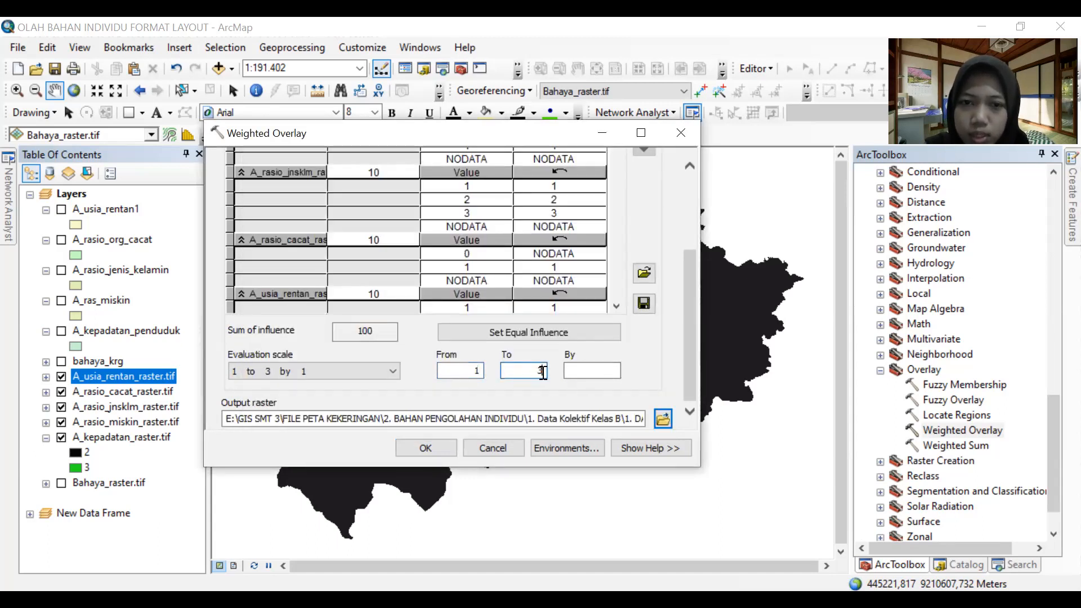
{"action": "left_click", "coordinate": [577, 373]}
{"action": "type", "text": "1"}
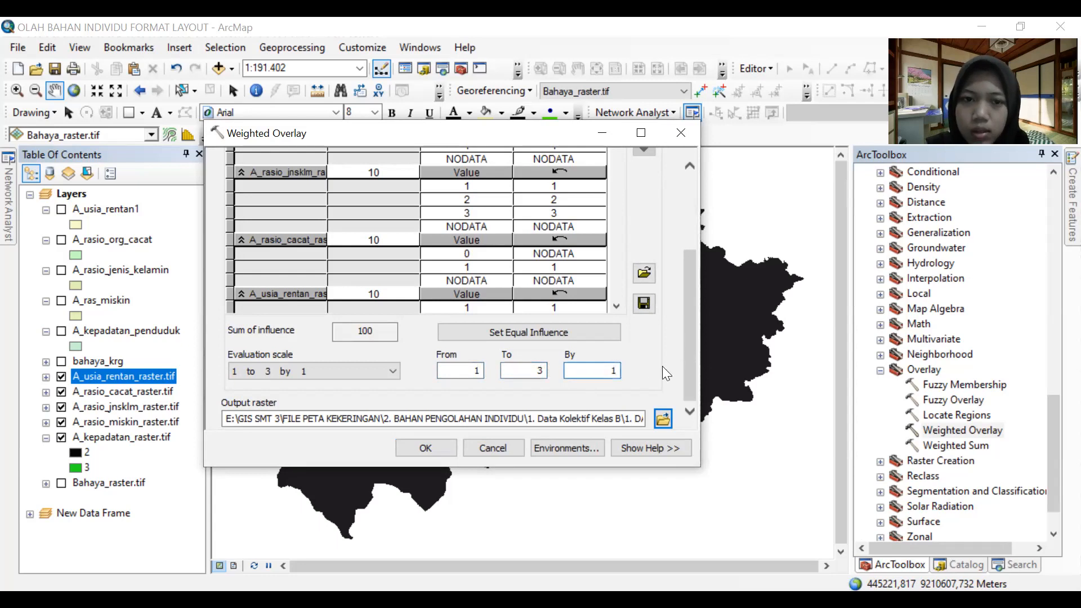
{"action": "left_click", "coordinate": [427, 441]}
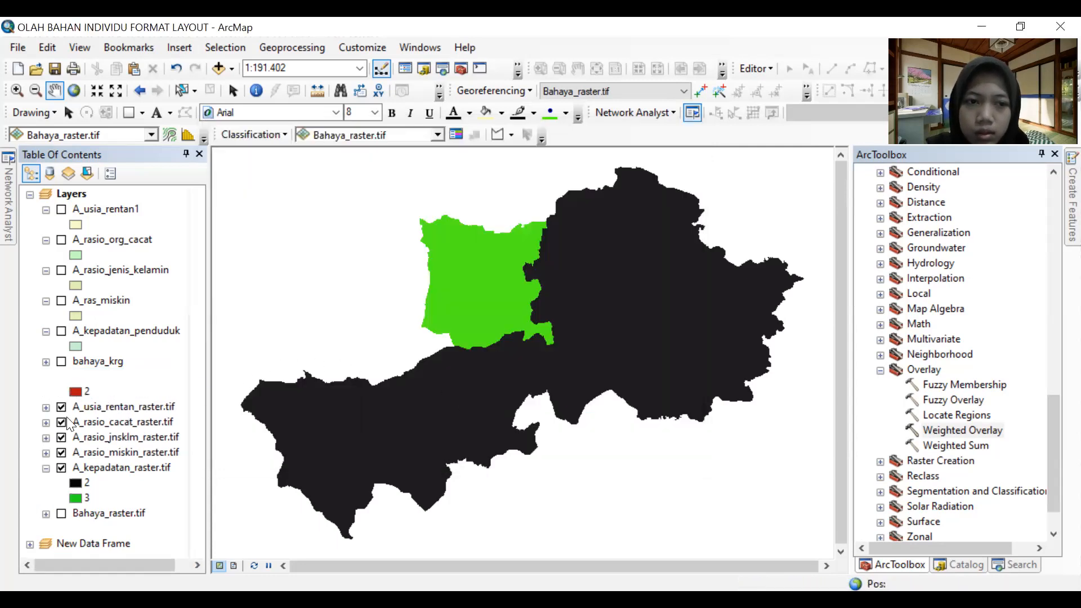
Hide the usia_rentan, rasio_cacat, rasio_jnsklm, rasio_miskin and kepadatan raster layers, and collapse the legend of A_kepadatan_raster.tif.
{"action": "left_click", "coordinate": [61, 408]}
{"action": "left_click", "coordinate": [62, 423]}
{"action": "left_click", "coordinate": [61, 437]}
{"action": "left_click", "coordinate": [61, 453]}
{"action": "left_click", "coordinate": [61, 469]}
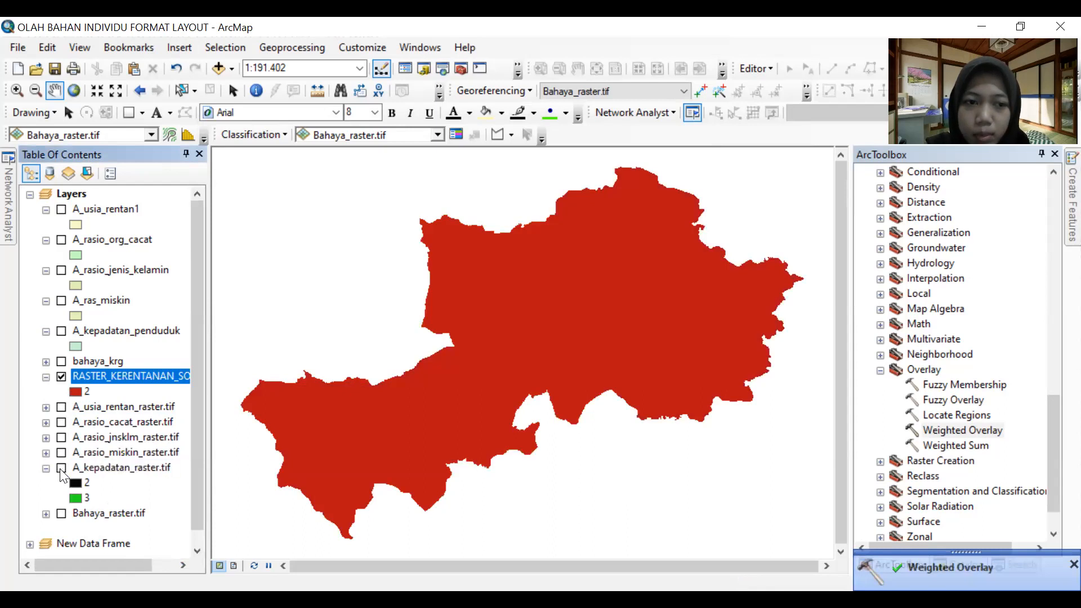
{"action": "left_click", "coordinate": [45, 468]}
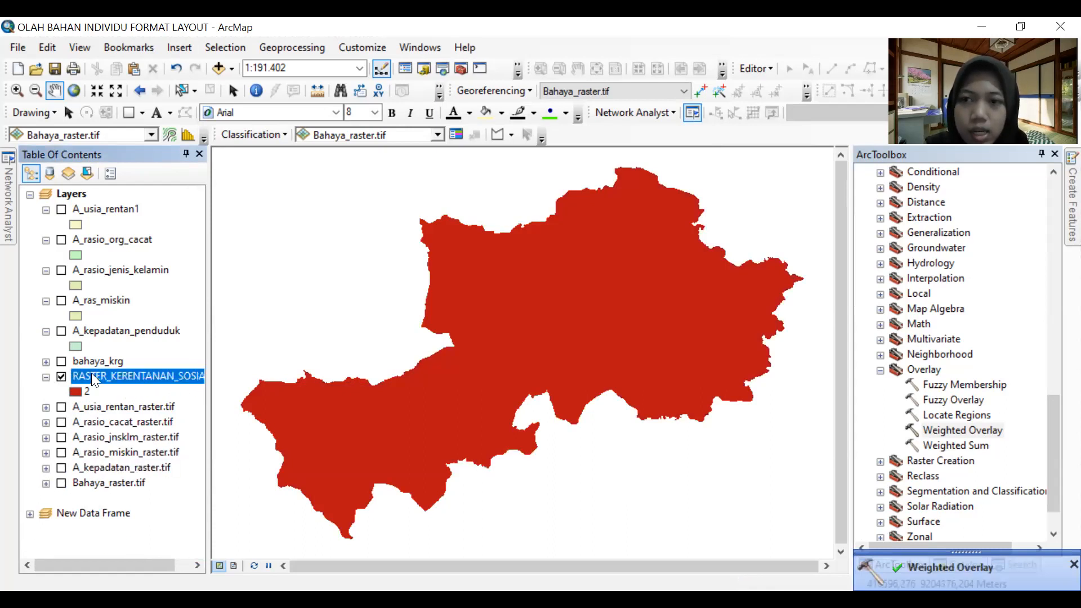
Move the RASTER_KERENTANAN_SOSIAL.tif layer below Bahaya_raster.tif in the layer order.
{"action": "left_click", "coordinate": [974, 568]}
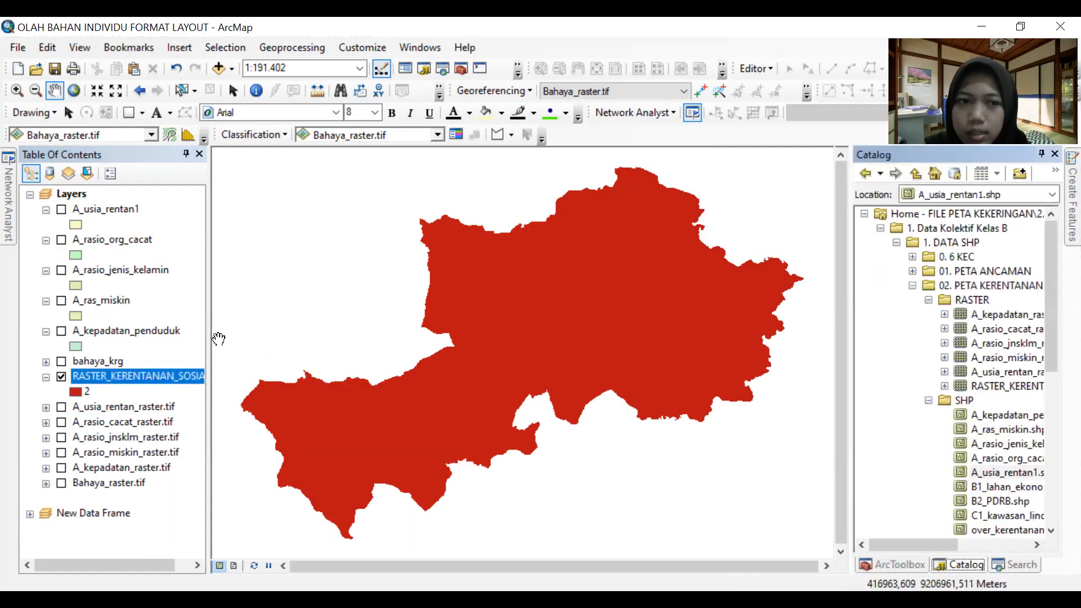
{"action": "left_click_drag", "start_coordinate": [129, 376], "coordinate": [116, 485]}
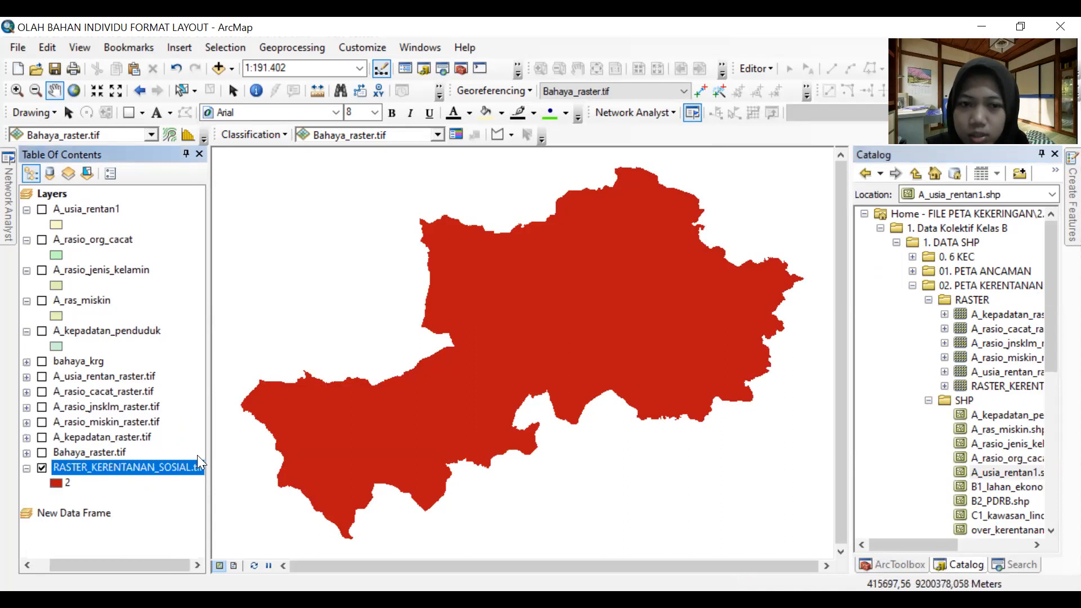
{"action": "left_click", "coordinate": [124, 473]}
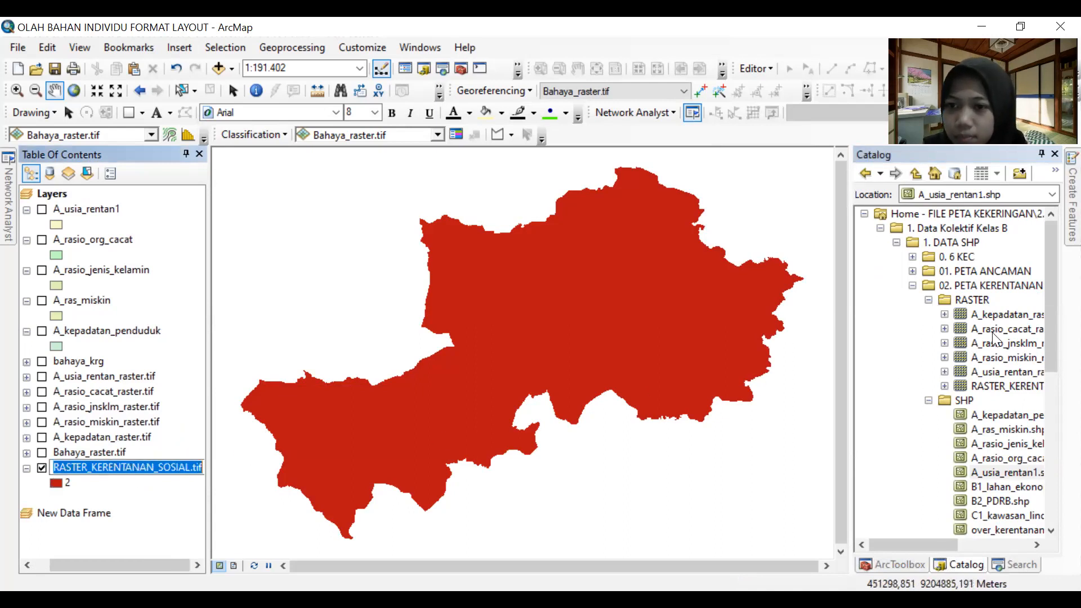
Add the B1_lahan_ekonomi and B2_PDRB shapefiles from the SHP folder as the uppermost map layers.
{"action": "scroll", "coordinate": [995, 338], "scroll_direction": "down", "scroll_amount": 3}
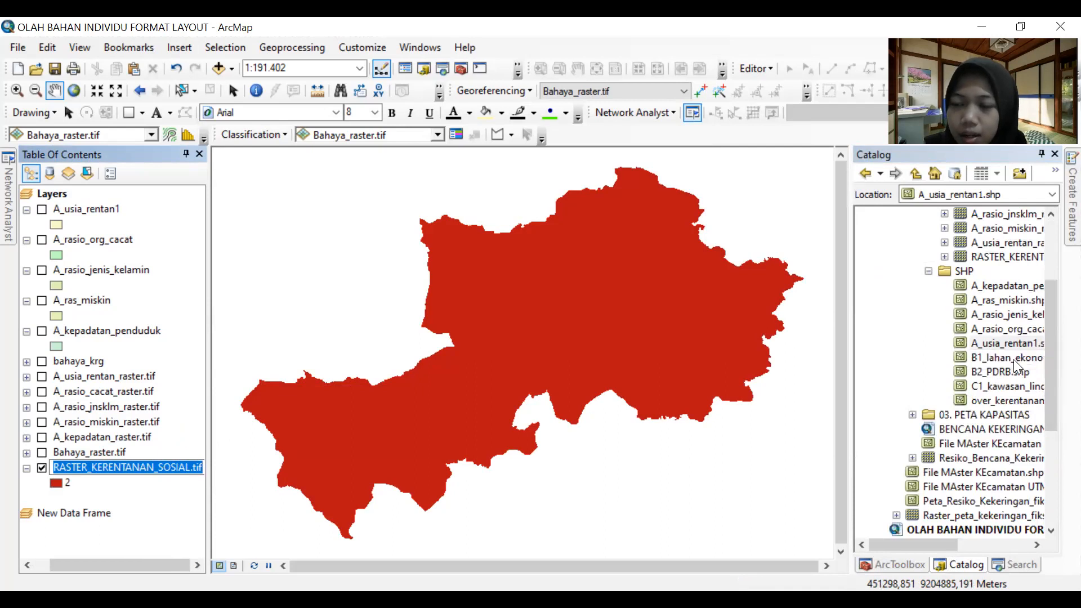
{"action": "mouse_move", "coordinate": [1013, 360]}
{"action": "left_mouse_down"}
{"action": "mouse_move", "coordinate": [565, 316]}
{"action": "mouse_move", "coordinate": [139, 204]}
{"action": "left_mouse_up"}
{"action": "mouse_move", "coordinate": [993, 372]}
{"action": "left_mouse_down"}
{"action": "mouse_move", "coordinate": [13, 218]}
{"action": "mouse_move", "coordinate": [183, 215]}
{"action": "left_mouse_up"}
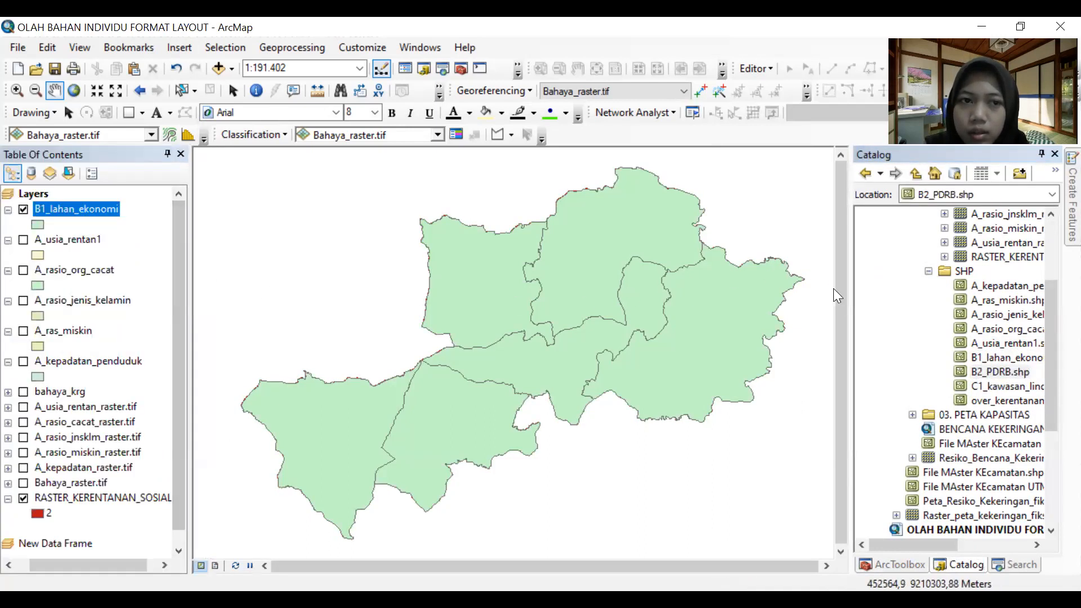
{"action": "mouse_move", "coordinate": [994, 371]}
{"action": "left_mouse_down"}
{"action": "mouse_move", "coordinate": [507, 254]}
{"action": "mouse_move", "coordinate": [71, 206]}
{"action": "left_mouse_up"}
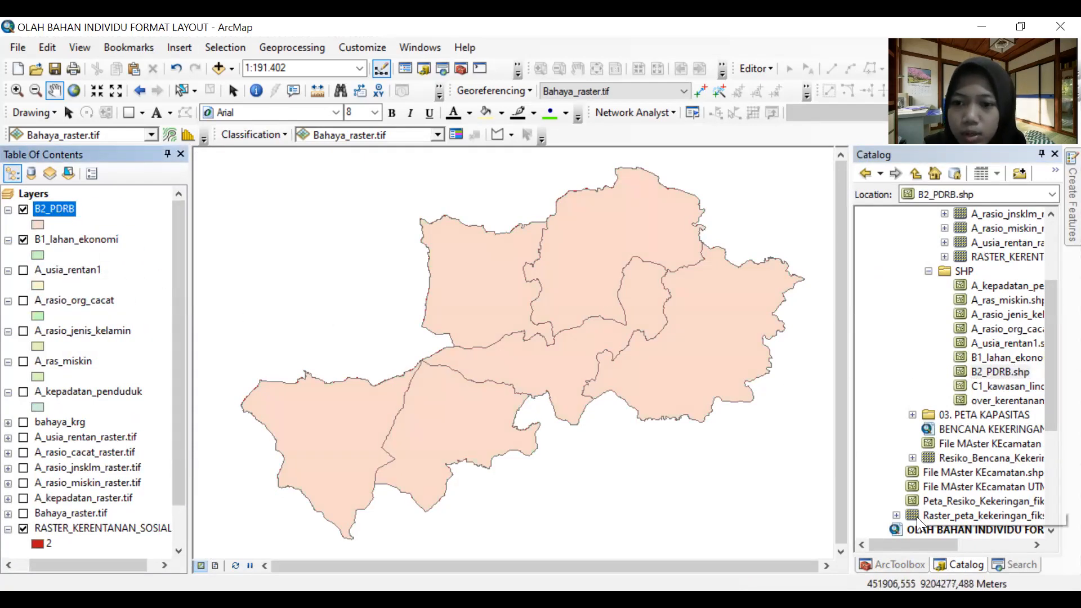
Start a Polygon to Raster conversion with B1_lahan_ekonomi as input and SKOR as the value field.
{"action": "left_click", "coordinate": [895, 565]}
{"action": "scroll", "coordinate": [934, 428], "scroll_direction": "up", "scroll_amount": 9}
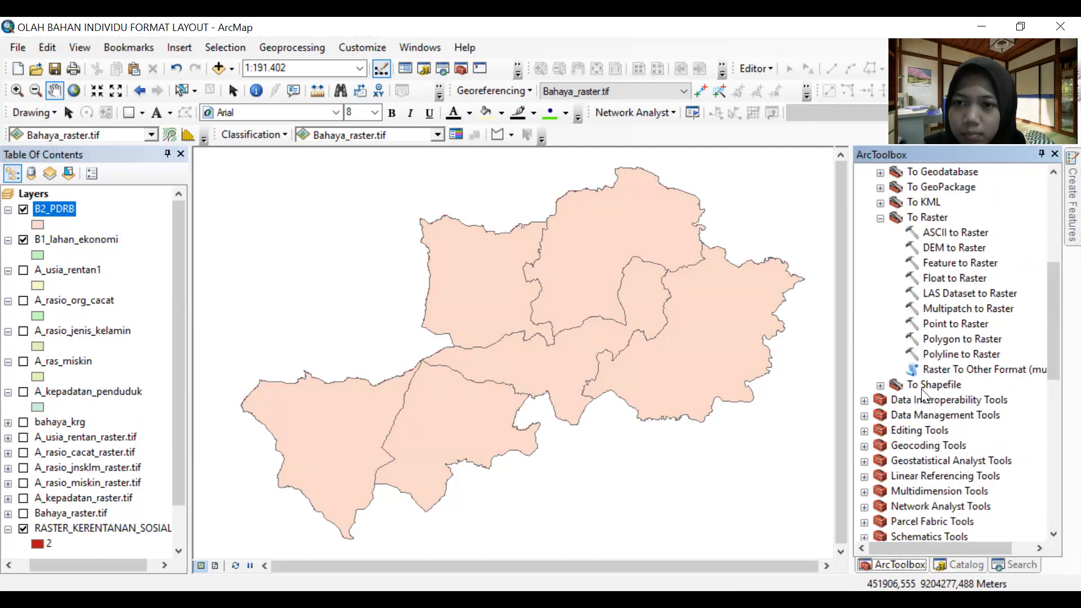
{"action": "scroll", "coordinate": [924, 394], "scroll_direction": "up", "scroll_amount": 3}
{"action": "left_click", "coordinate": [944, 386]}
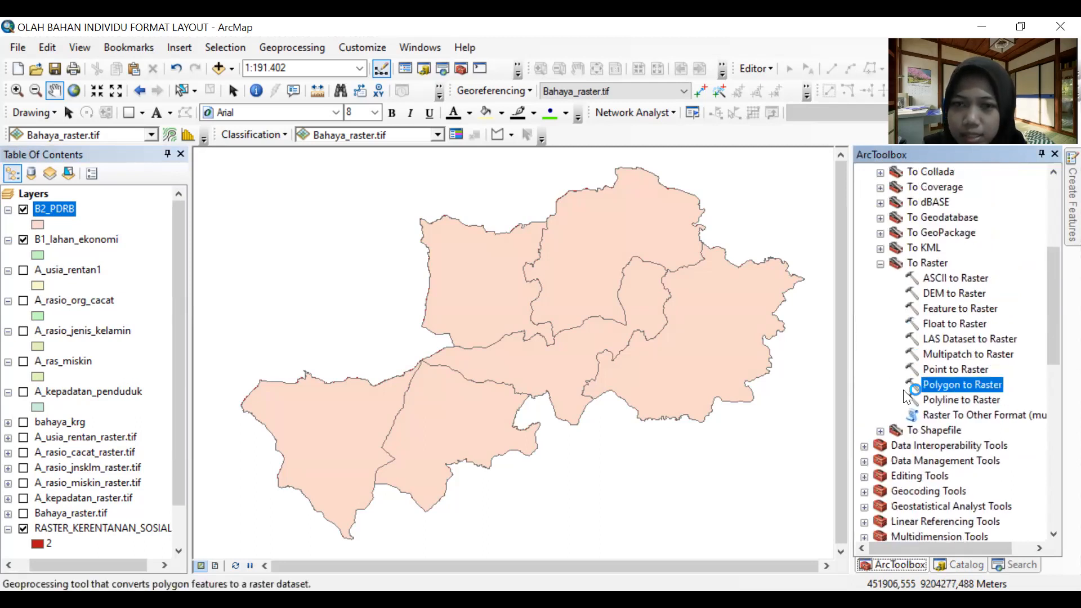
{"action": "left_click_drag", "start_coordinate": [104, 241], "coordinate": [289, 179]}
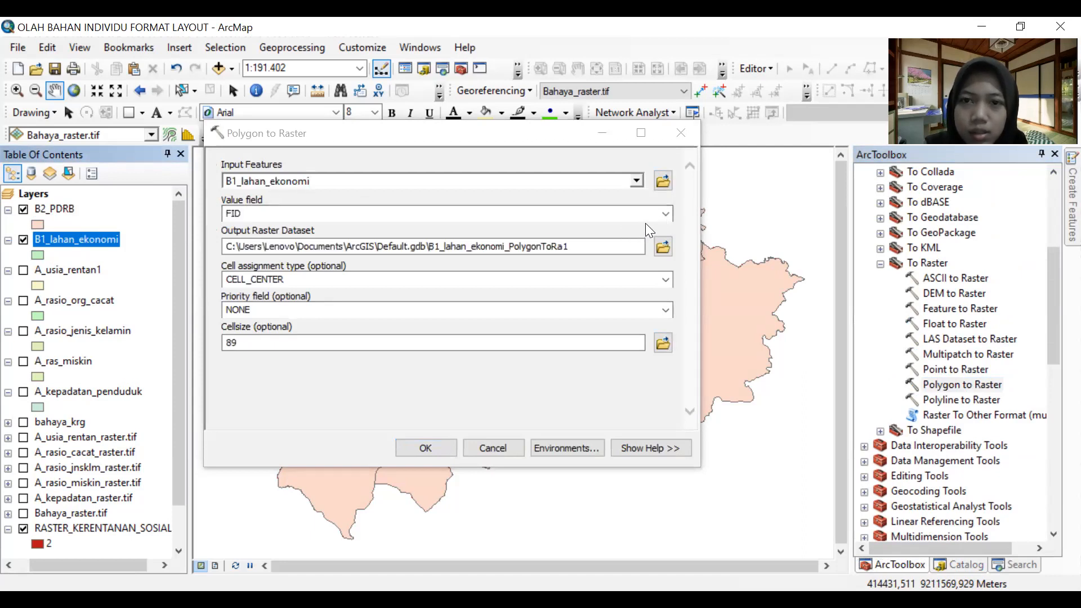
{"action": "left_click", "coordinate": [659, 216]}
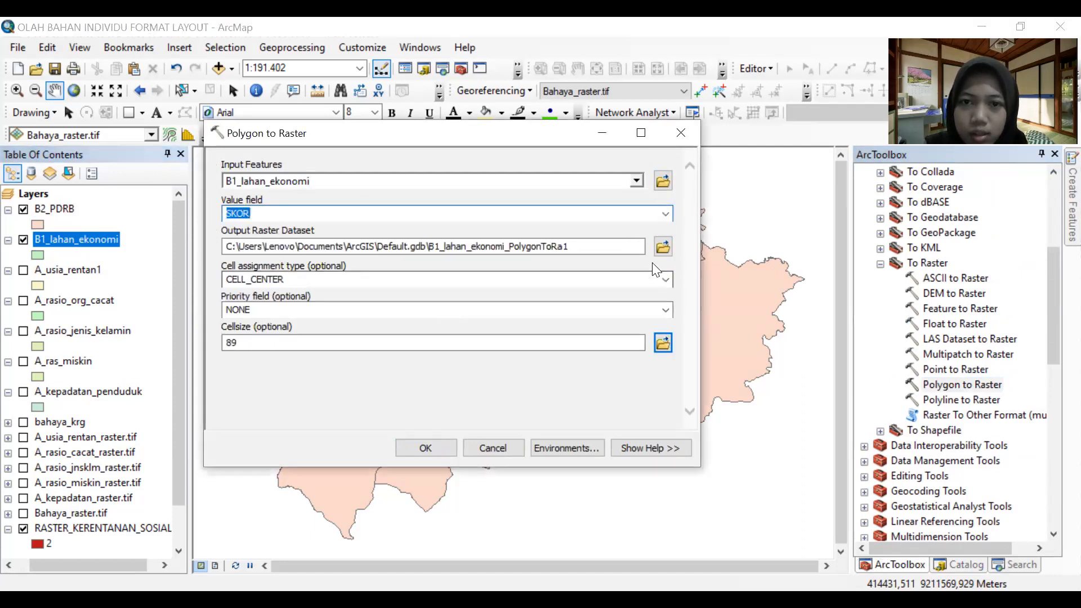
Set the output raster dataset to B_lahan_ekonomi_raster.tif in the RASTER folder.
{"action": "left_click", "coordinate": [663, 246]}
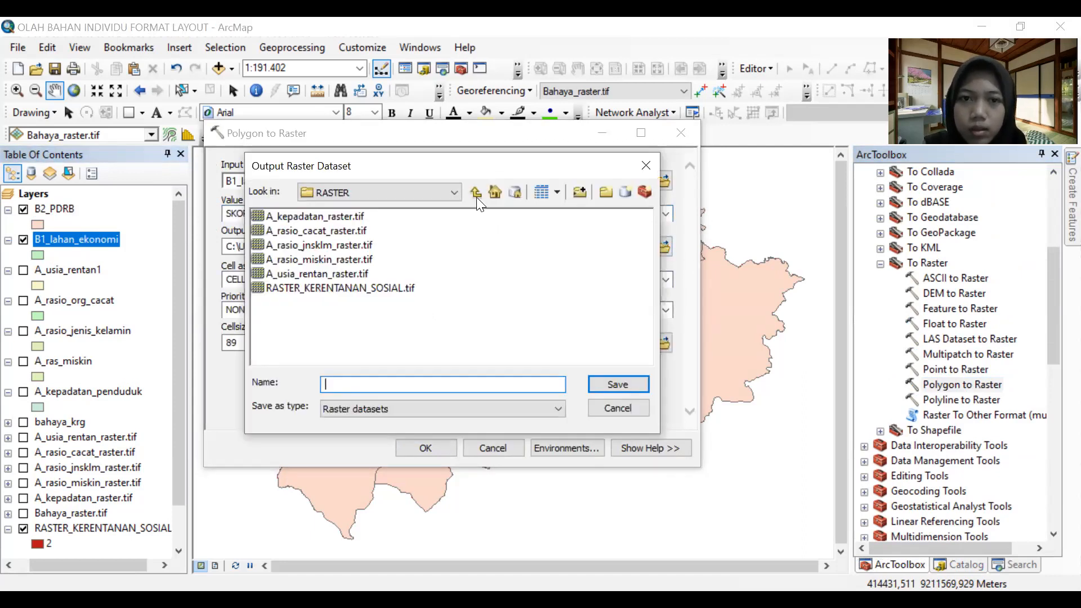
{"action": "left_click", "coordinate": [476, 194]}
{"action": "left_click", "coordinate": [476, 192]}
{"action": "double_click", "coordinate": [323, 244]}
{"action": "double_click", "coordinate": [287, 216]}
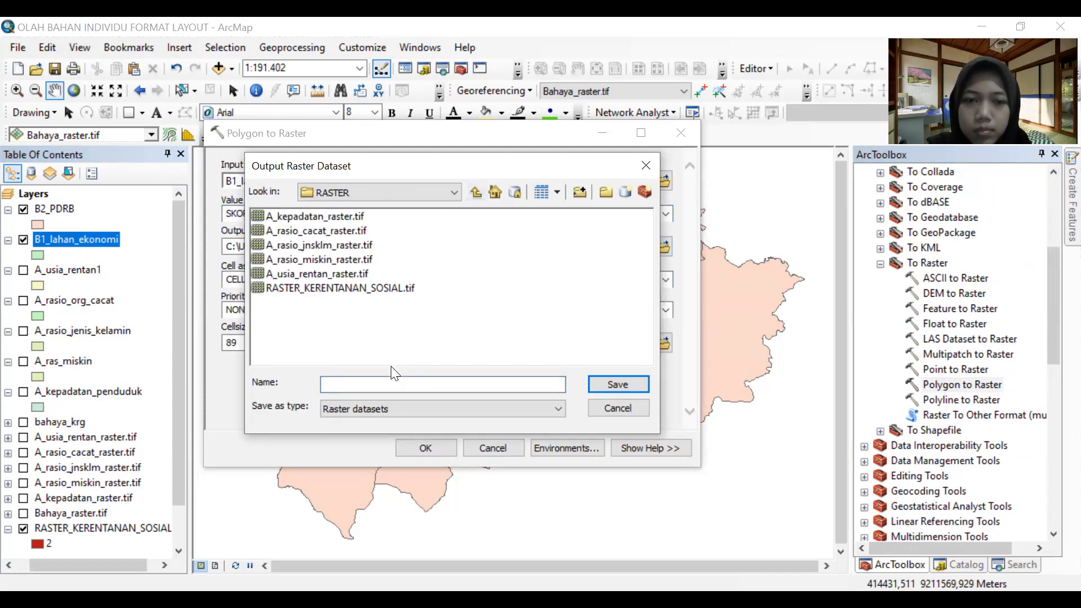
{"action": "left_click", "coordinate": [376, 387]}
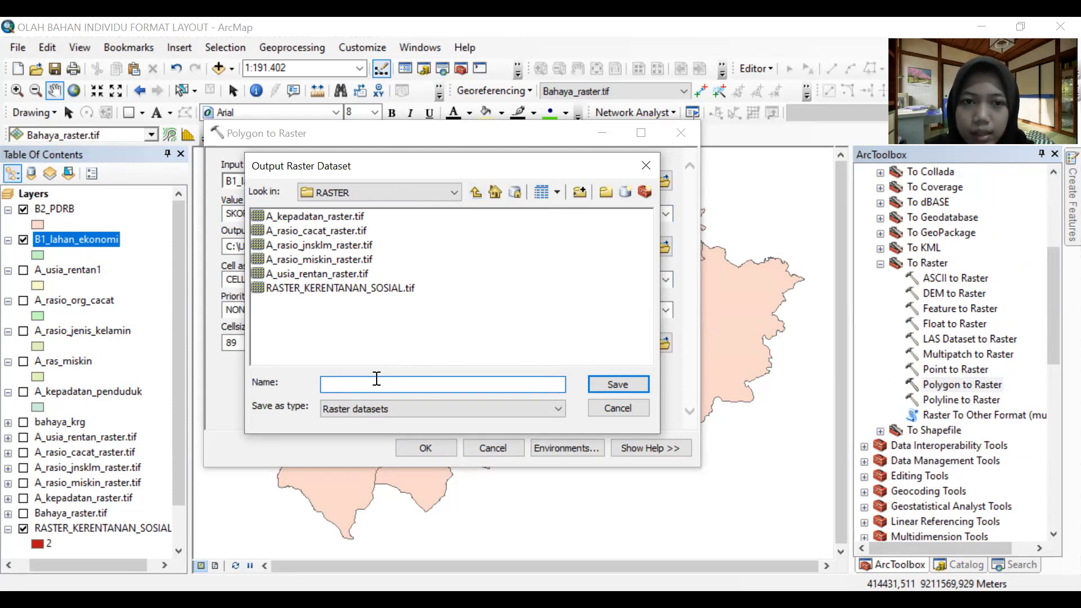
{"action": "type", "text": "B_"}
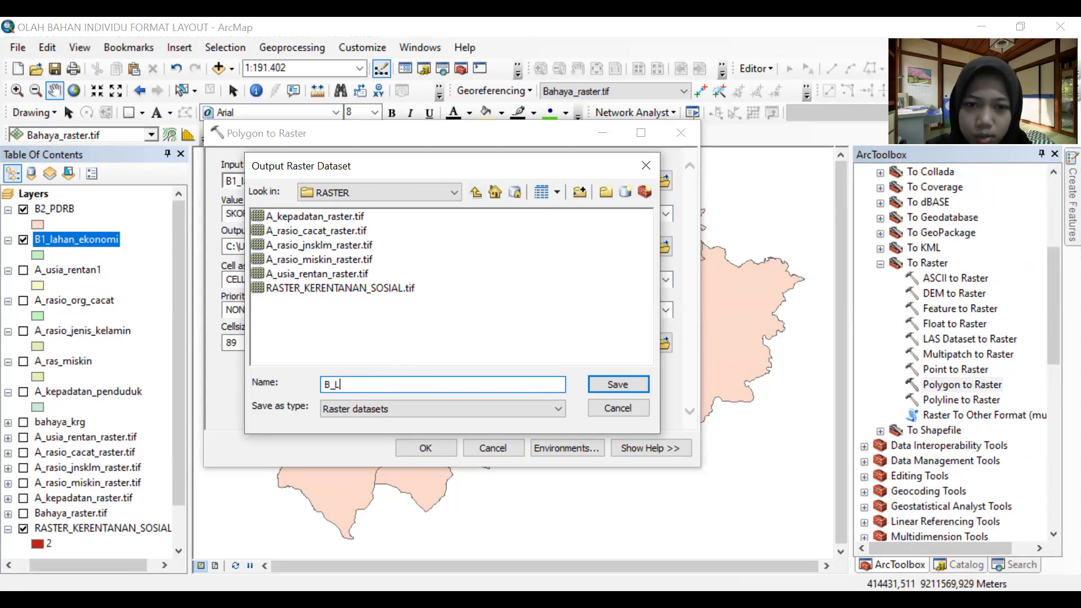
{"action": "type", "text": "lahan_"}
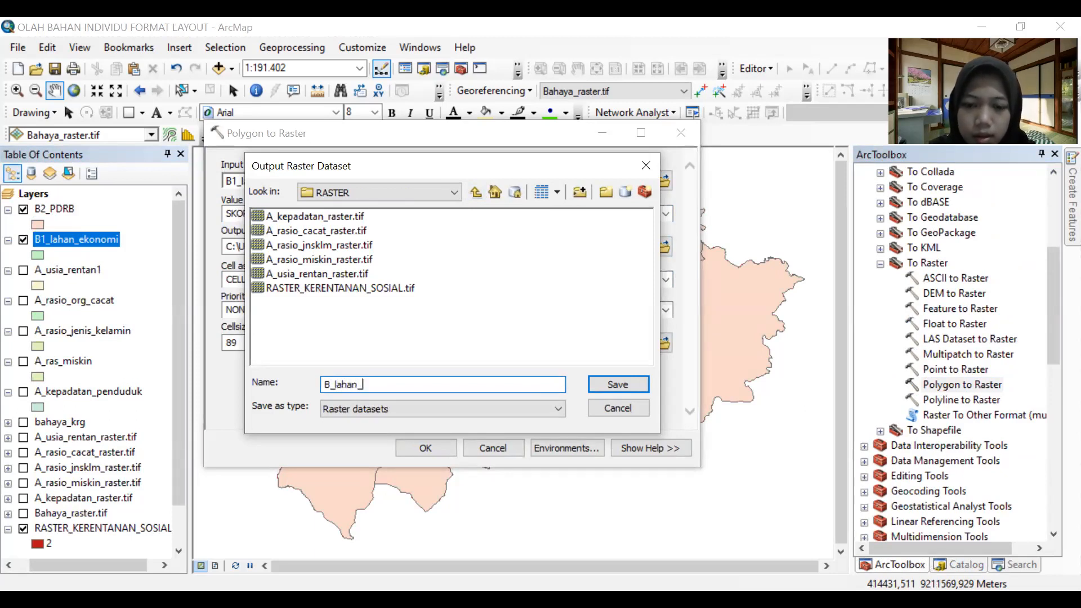
{"action": "type", "text": "ekonomi"}
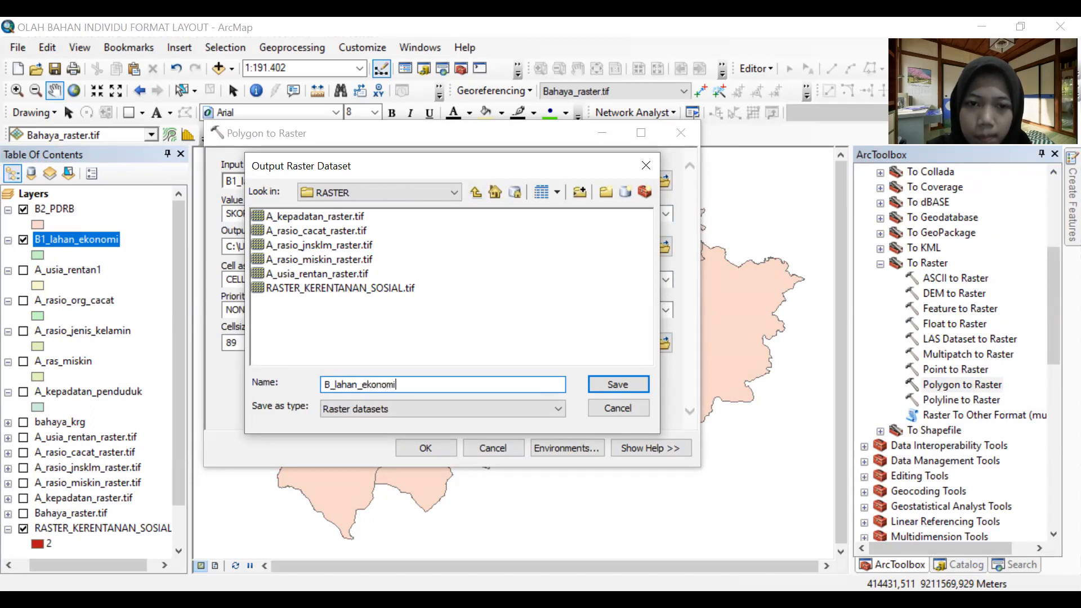
{"action": "type", "text": "_raster.tif"}
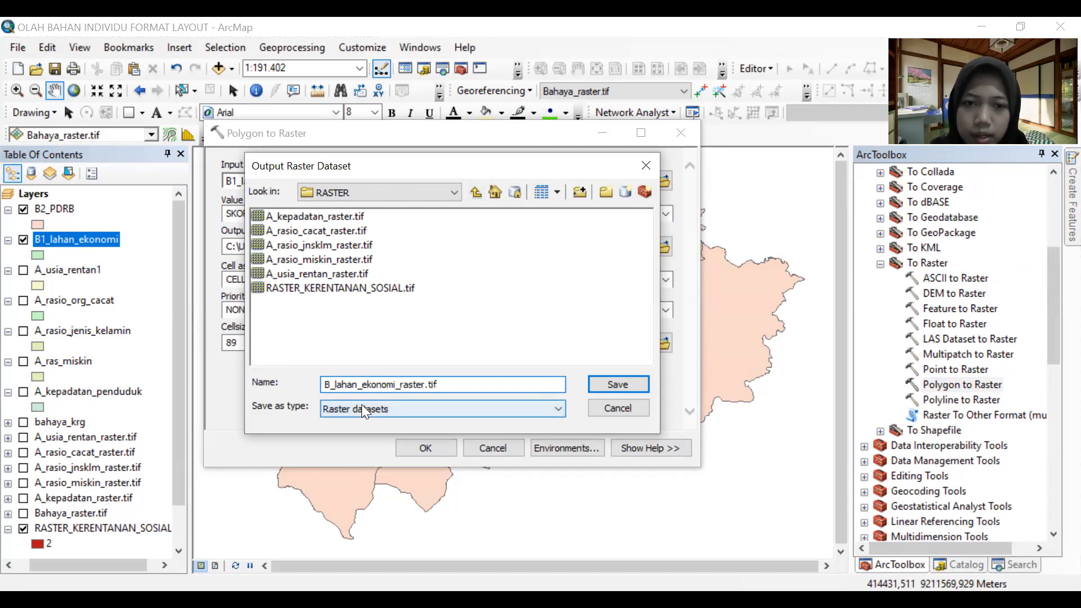
{"action": "left_click", "coordinate": [618, 385]}
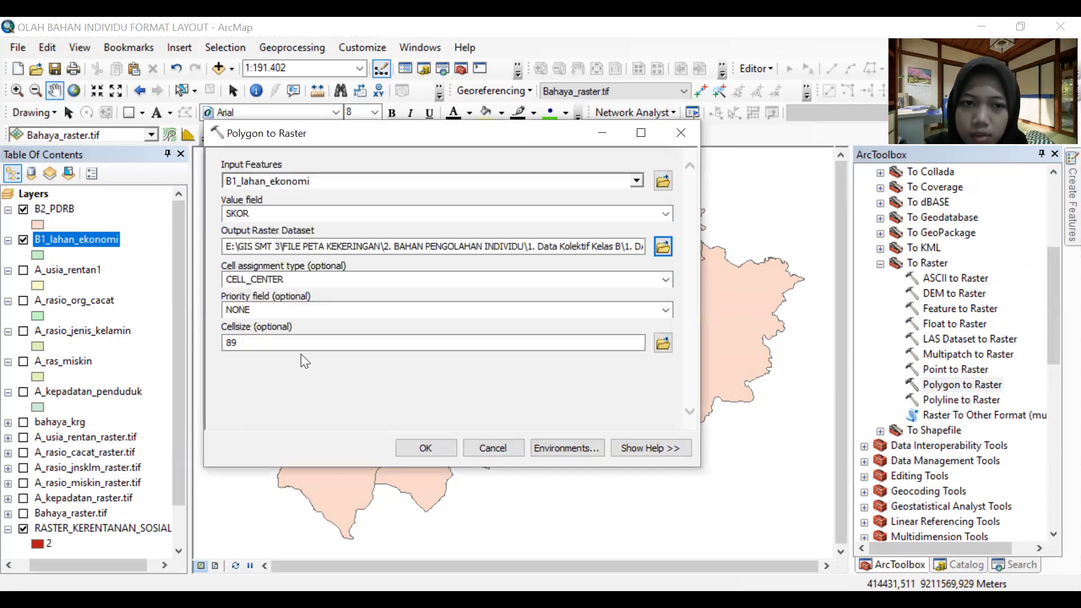
Set the cell size to 30 and run the conversion of B1_lahan_ekonomi.
{"action": "double_click", "coordinate": [232, 342]}
{"action": "type", "text": "30"}
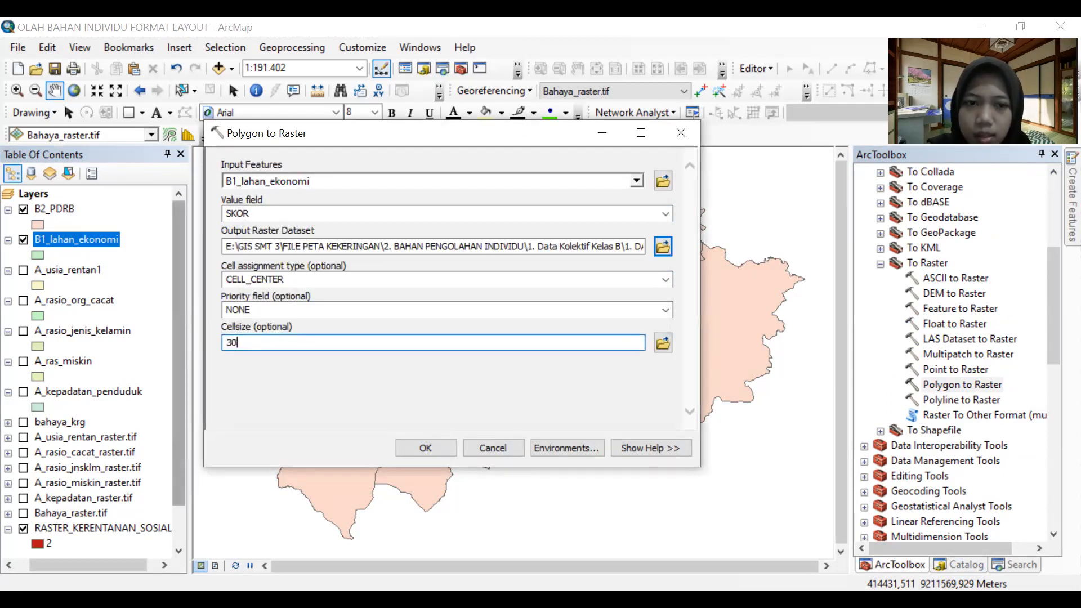
{"action": "left_click", "coordinate": [434, 443]}
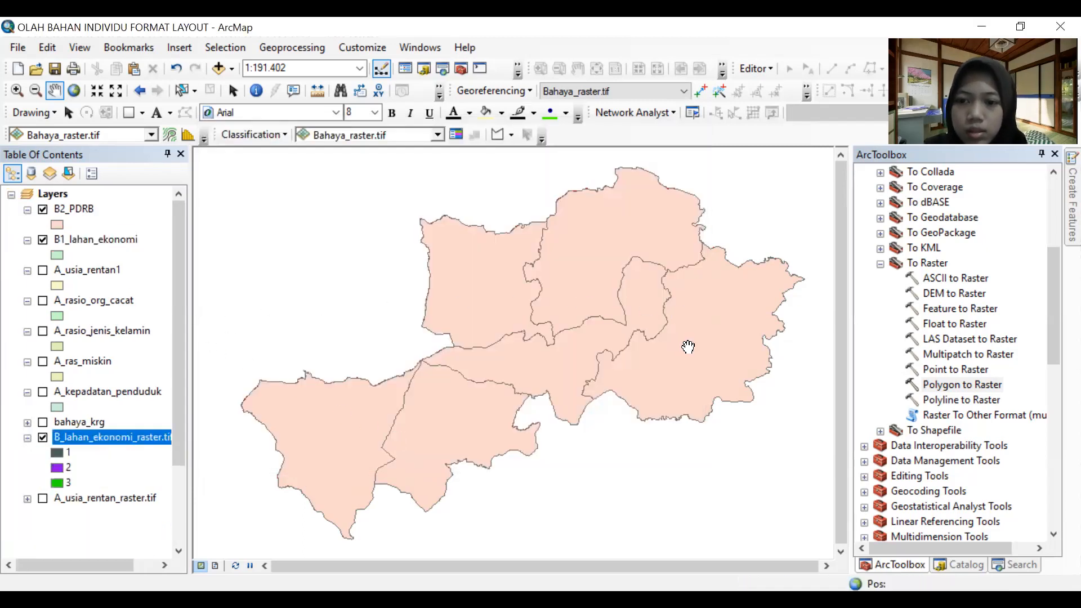
Start a Polygon to Raster conversion with B2_PDRB as input and SKOR as the value field.
{"action": "left_click_drag", "start_coordinate": [936, 382], "coordinate": [260, 192]}
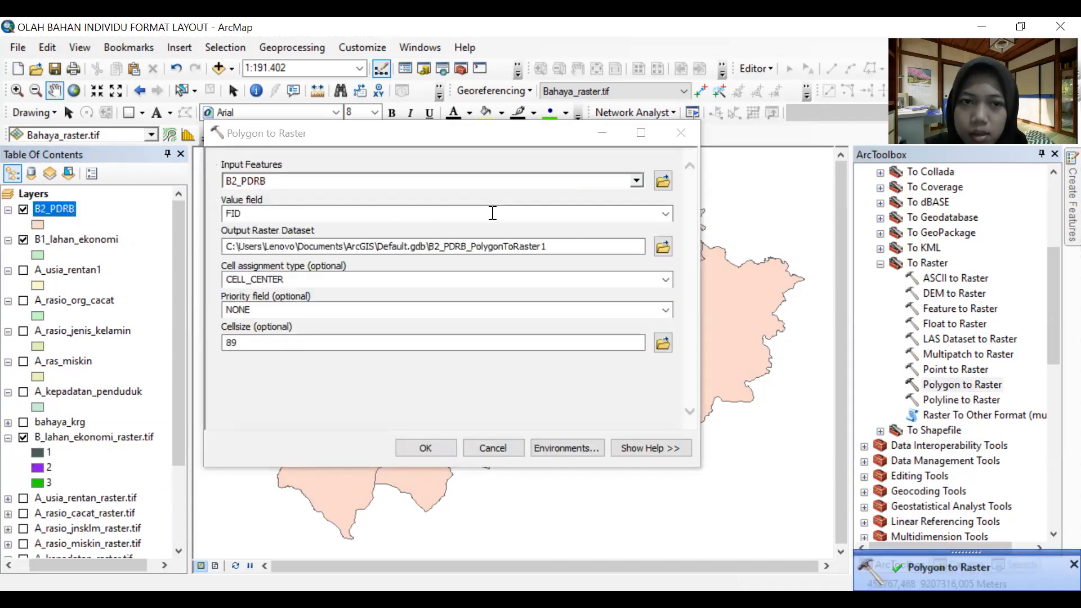
{"action": "left_click", "coordinate": [659, 216]}
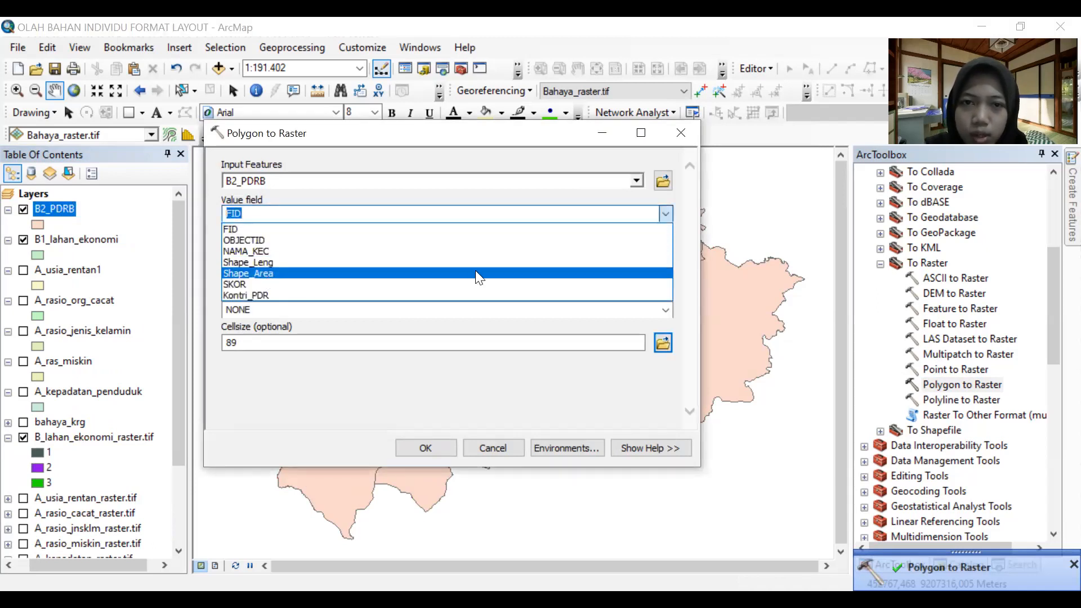
{"action": "left_click", "coordinate": [648, 284]}
Set the output raster dataset to B_PDRB_raster.tif in the RASTER folder.
{"action": "left_click", "coordinate": [664, 247]}
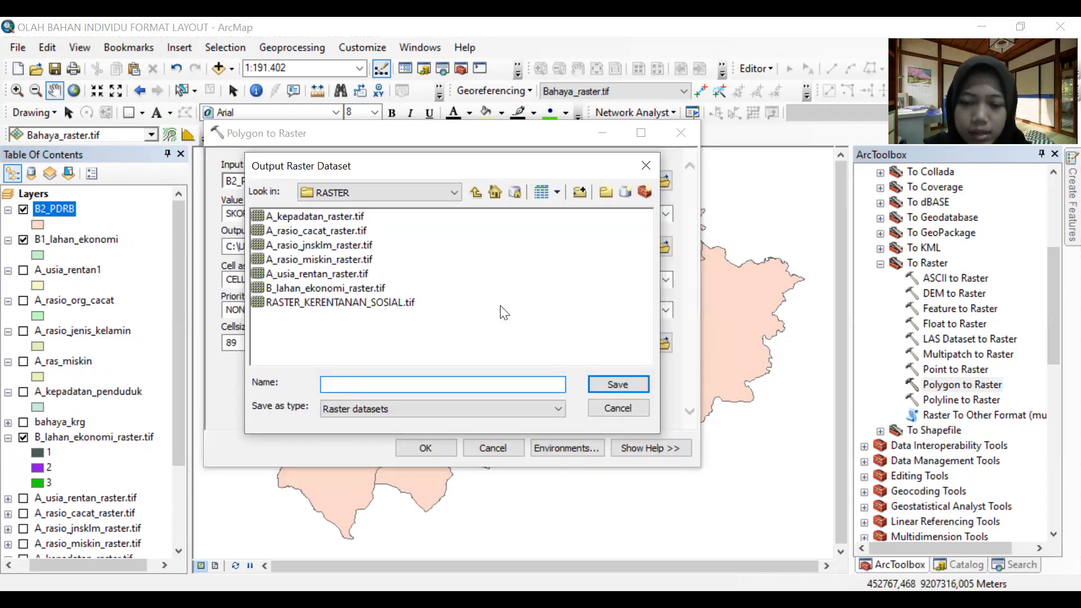
{"action": "type", "text": "B"}
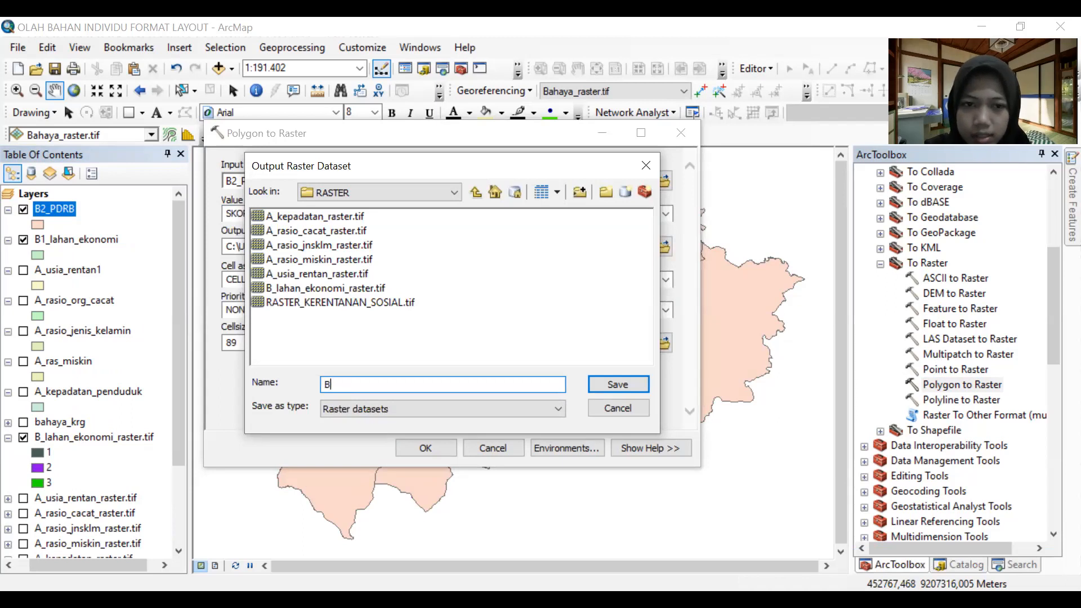
{"action": "type", "text": "_P"}
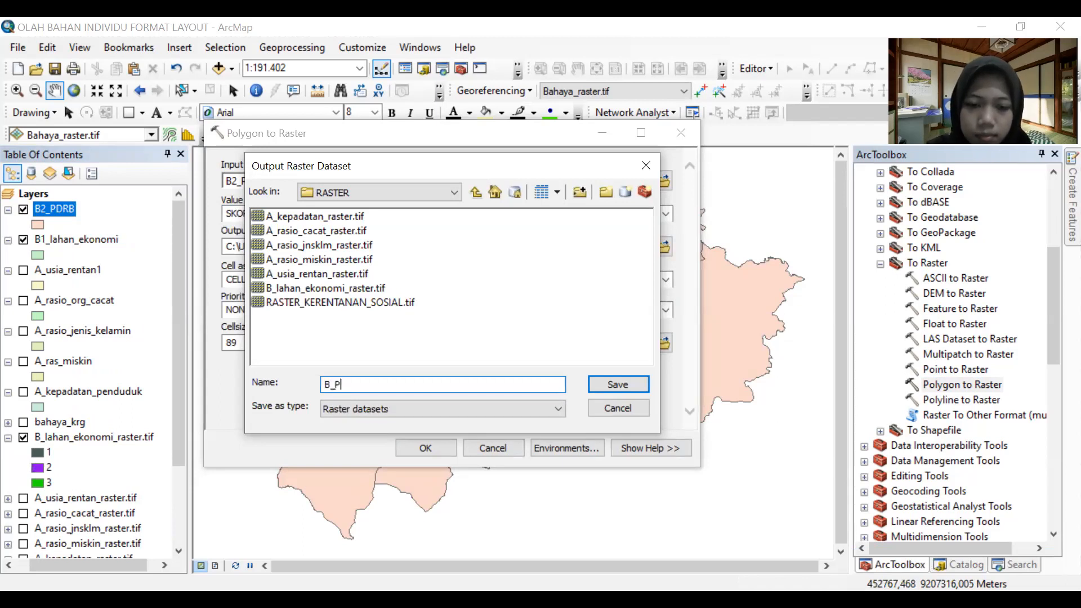
{"action": "type", "text": "DRB_raster.tif"}
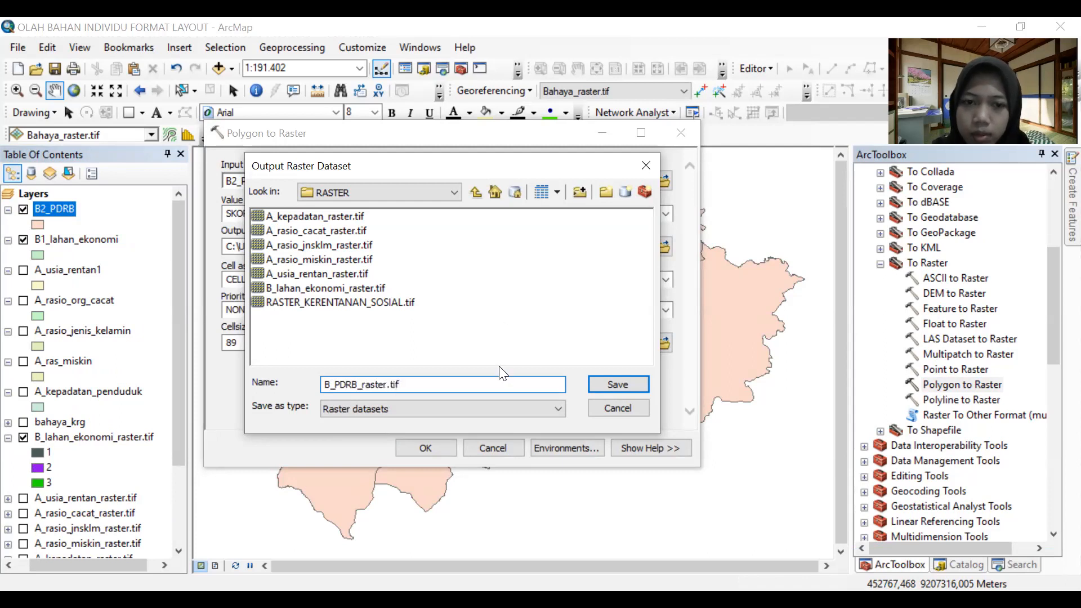
{"action": "left_click", "coordinate": [632, 388]}
Set the cell size to 30 and run the conversion of B2_PDRB.
{"action": "double_click", "coordinate": [345, 343]}
{"action": "type", "text": "30"}
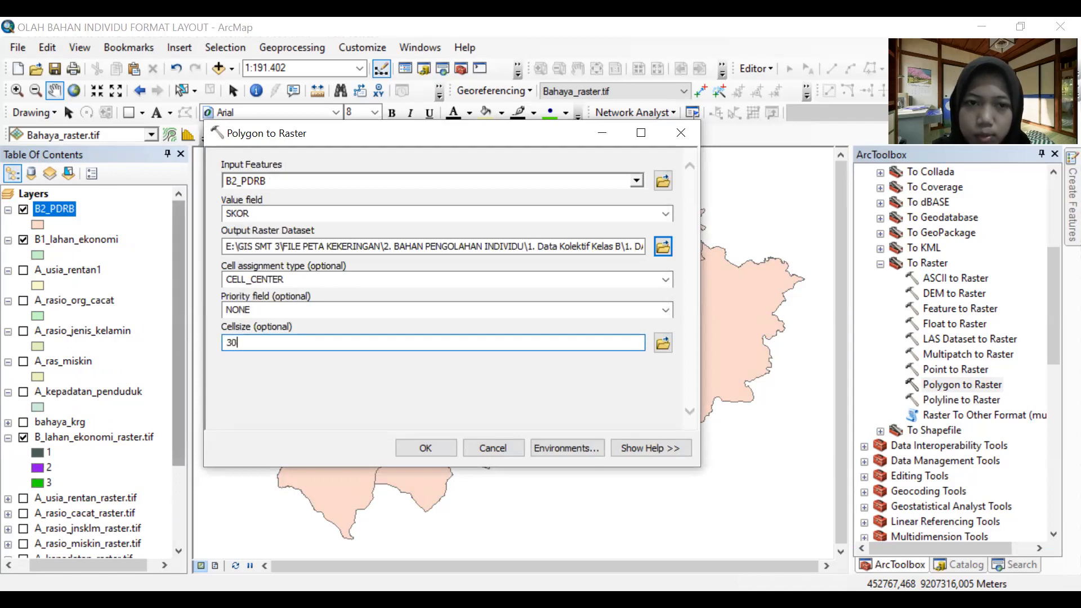
{"action": "left_click", "coordinate": [426, 447]}
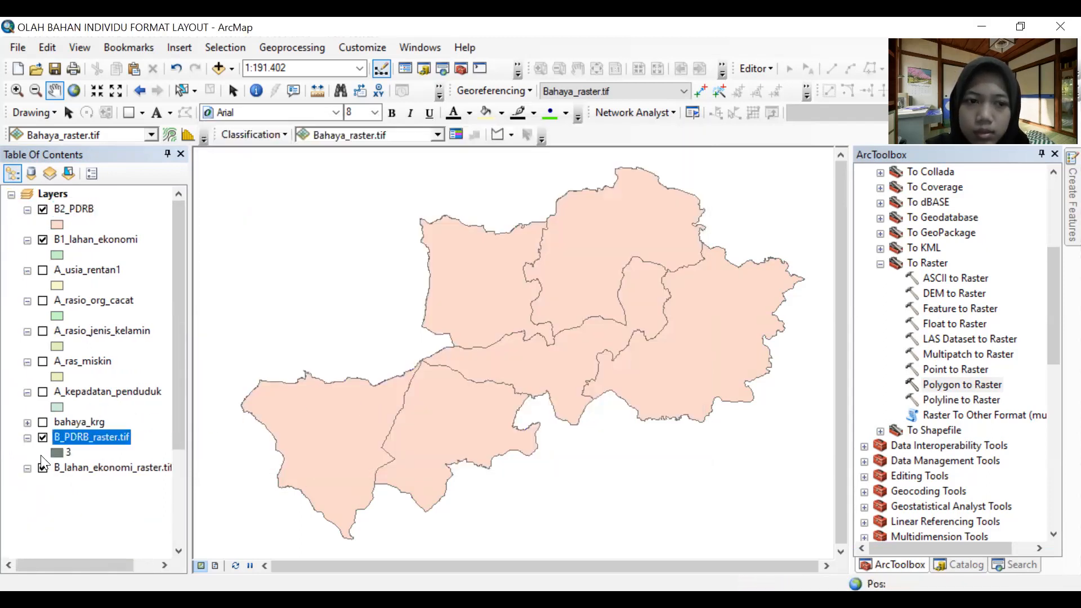
Start a Weighted Overlay and add B_lahan_ekonomi_raster.tif to its table with Value as the input field.
{"action": "scroll", "coordinate": [49, 495], "scroll_direction": "down", "scroll_amount": 1}
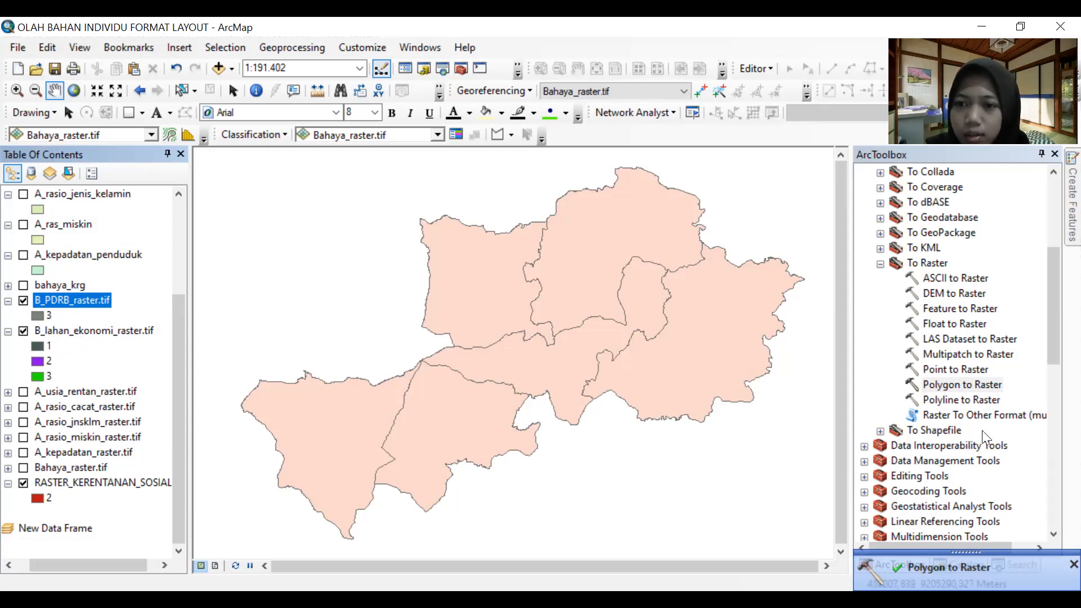
{"action": "scroll", "coordinate": [982, 431], "scroll_direction": "down", "scroll_amount": 9}
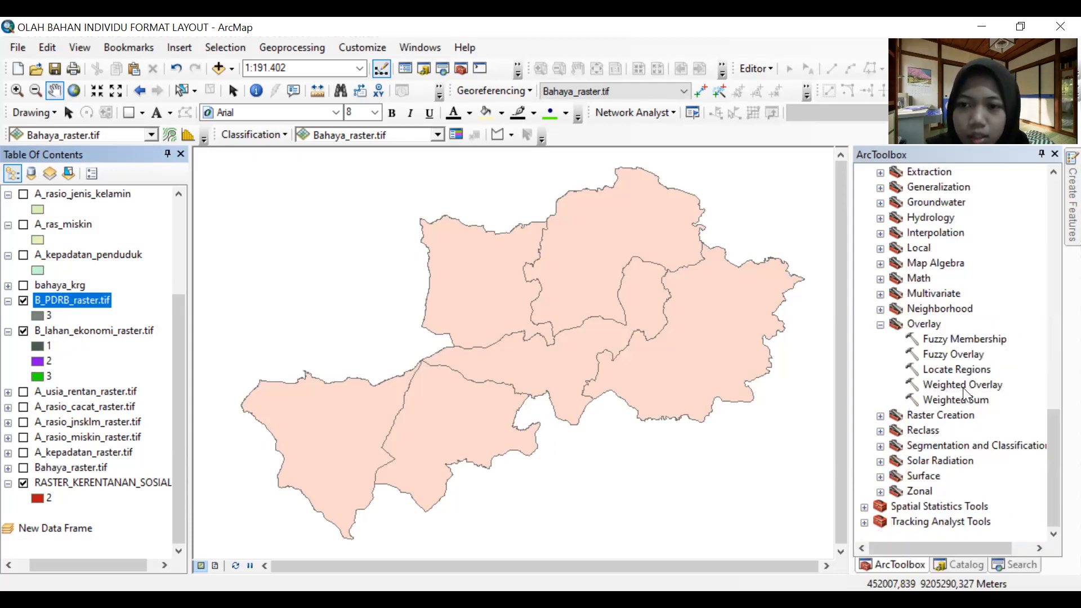
{"action": "left_click", "coordinate": [965, 388]}
{"action": "double_click", "coordinate": [964, 385]}
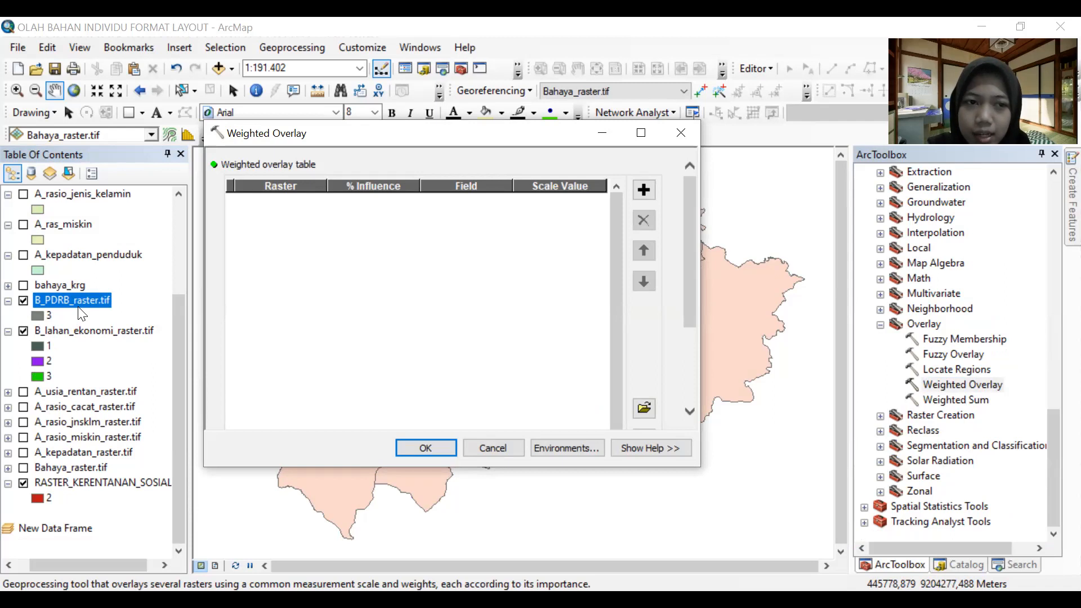
{"action": "left_click", "coordinate": [643, 191]}
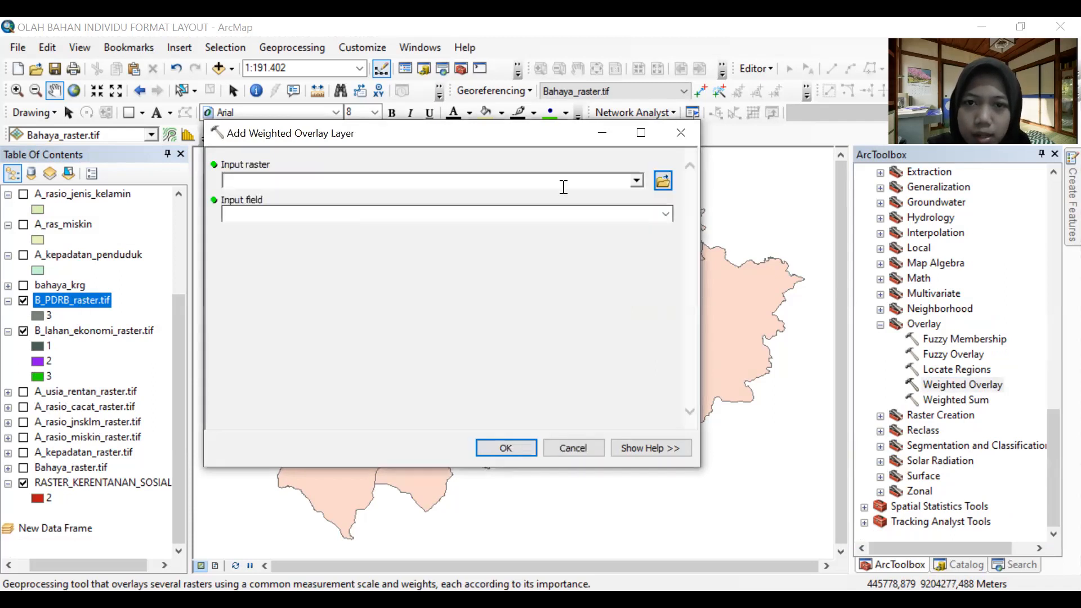
{"action": "left_click", "coordinate": [637, 181]}
{"action": "left_click", "coordinate": [375, 213]}
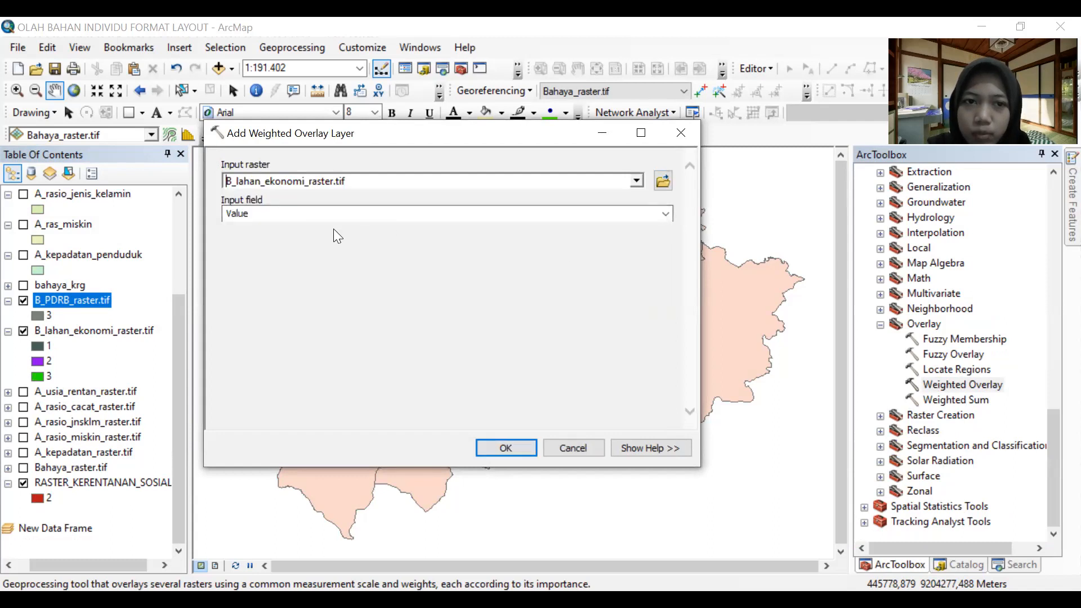
{"action": "left_click", "coordinate": [504, 445]}
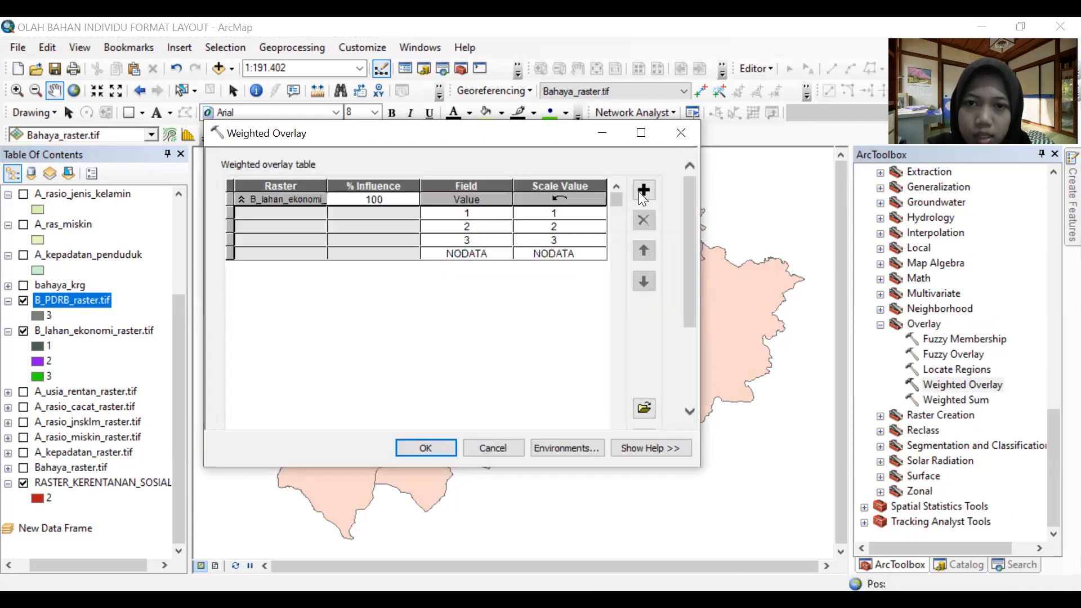
Add B_PDRB_raster.tif as the second raster in the weighted overlay table.
{"action": "left_click", "coordinate": [643, 191]}
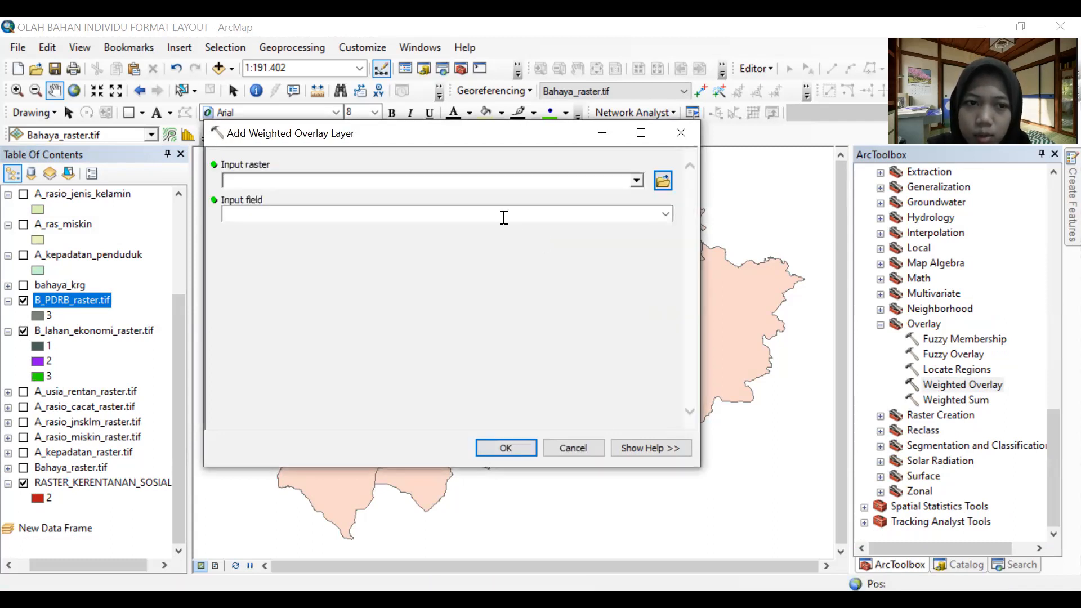
{"action": "left_click", "coordinate": [633, 182]}
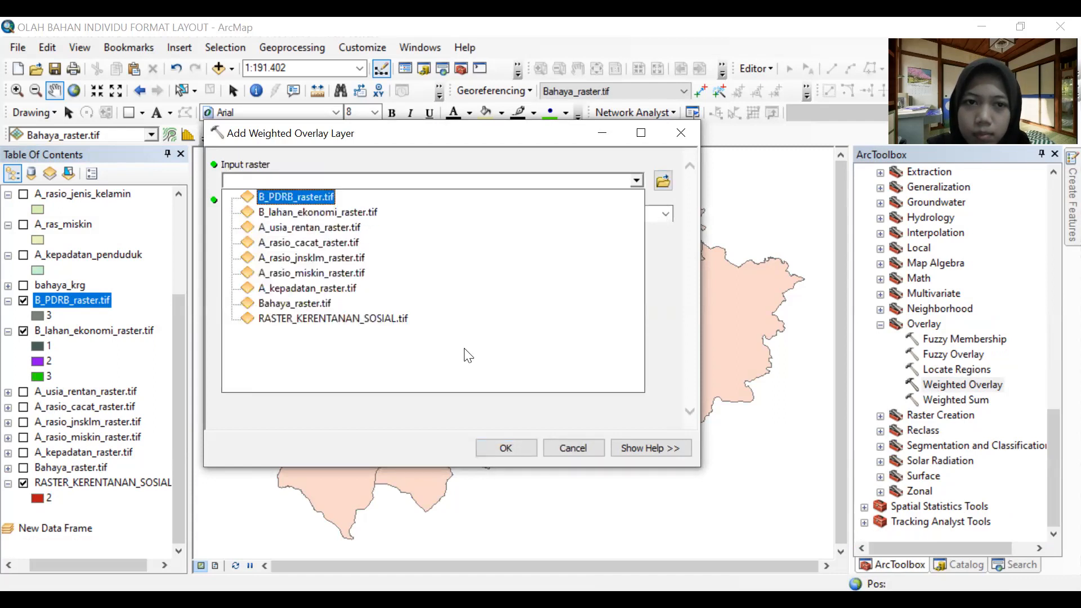
{"action": "left_click", "coordinate": [467, 355]}
{"action": "left_click", "coordinate": [514, 446]}
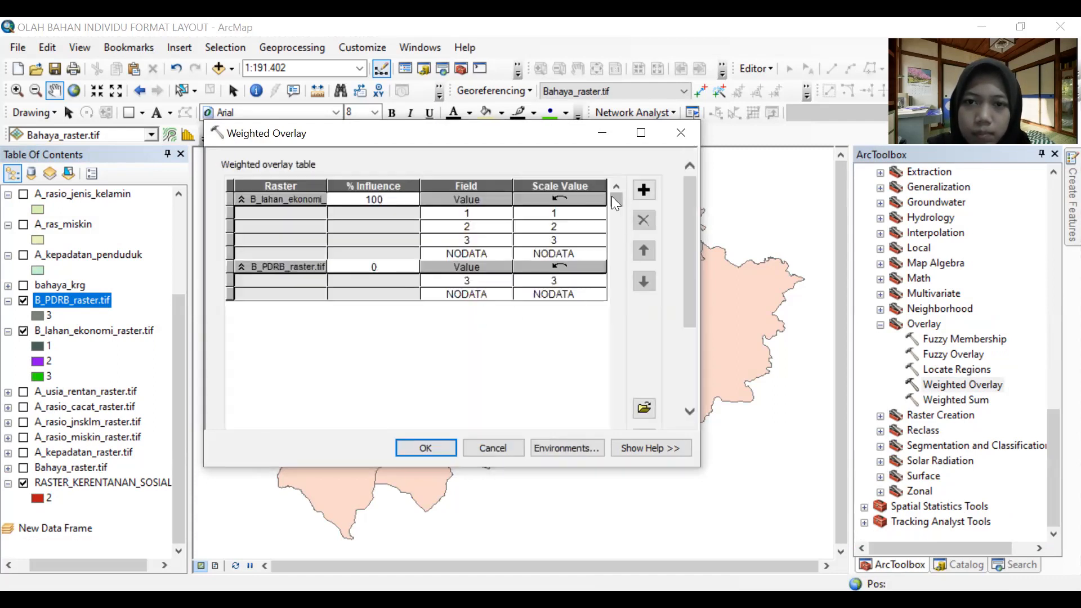
Set the influence to 60% for B_lahan_ekonomi_raster.tif and 40% for B_PDRB_raster.tif.
{"action": "left_click", "coordinate": [385, 200]}
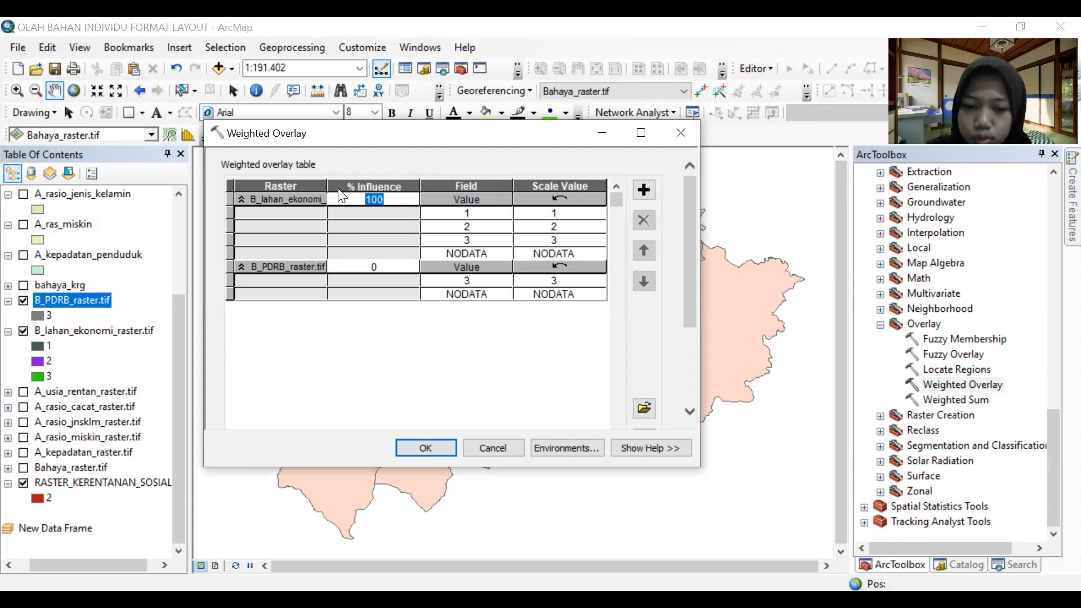
{"action": "type", "text": "60"}
{"action": "left_click", "coordinate": [385, 283]}
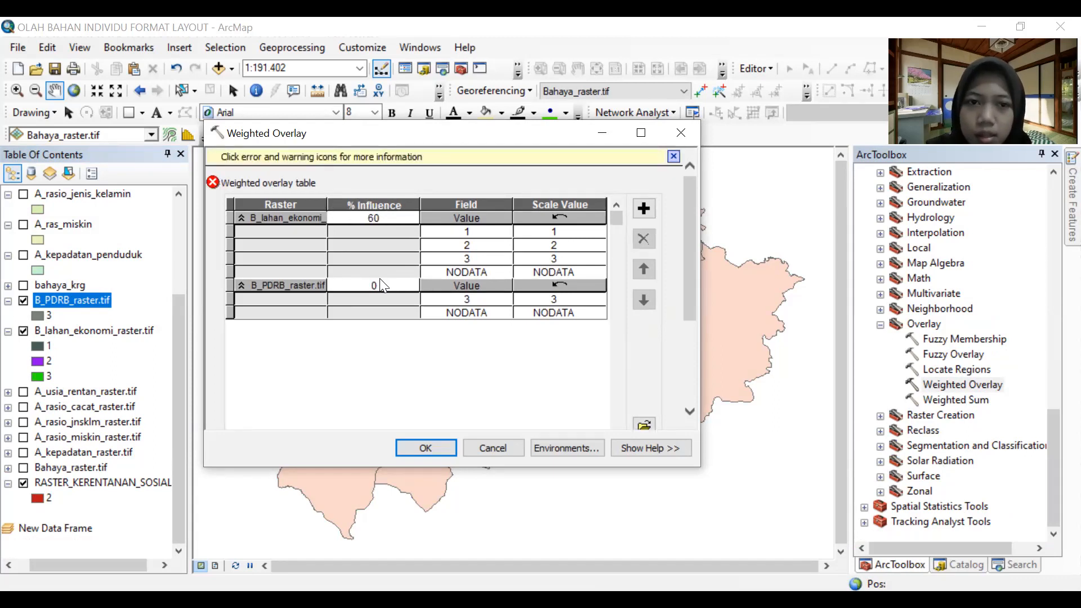
{"action": "type", "text": "40"}
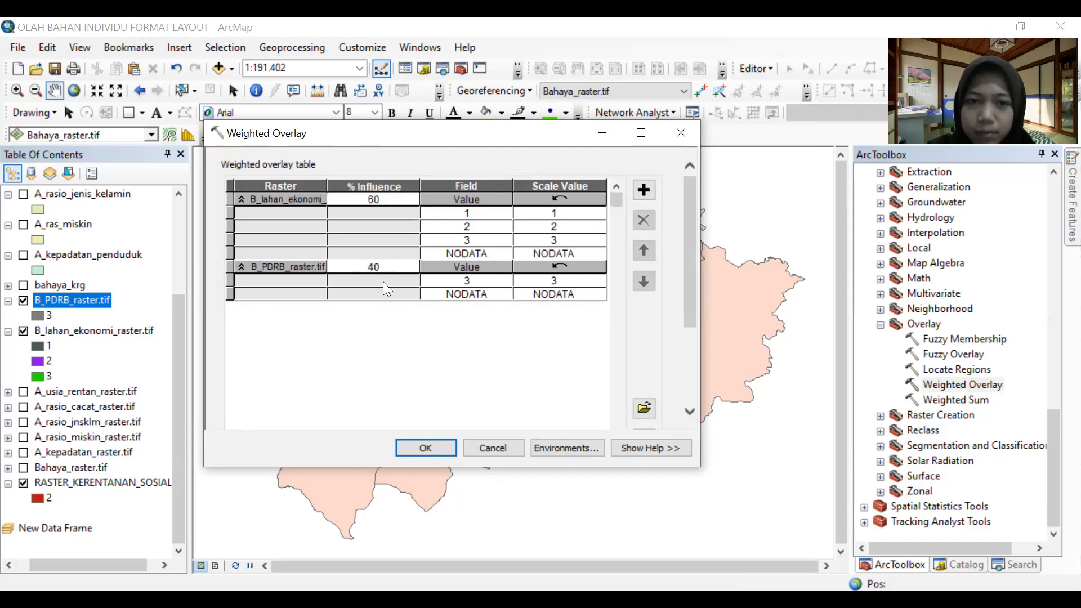
Set the evaluation scale of the weighted overlay to 1 to 3 by 1.
{"action": "left_click_drag", "start_coordinate": [686, 226], "coordinate": [692, 348]}
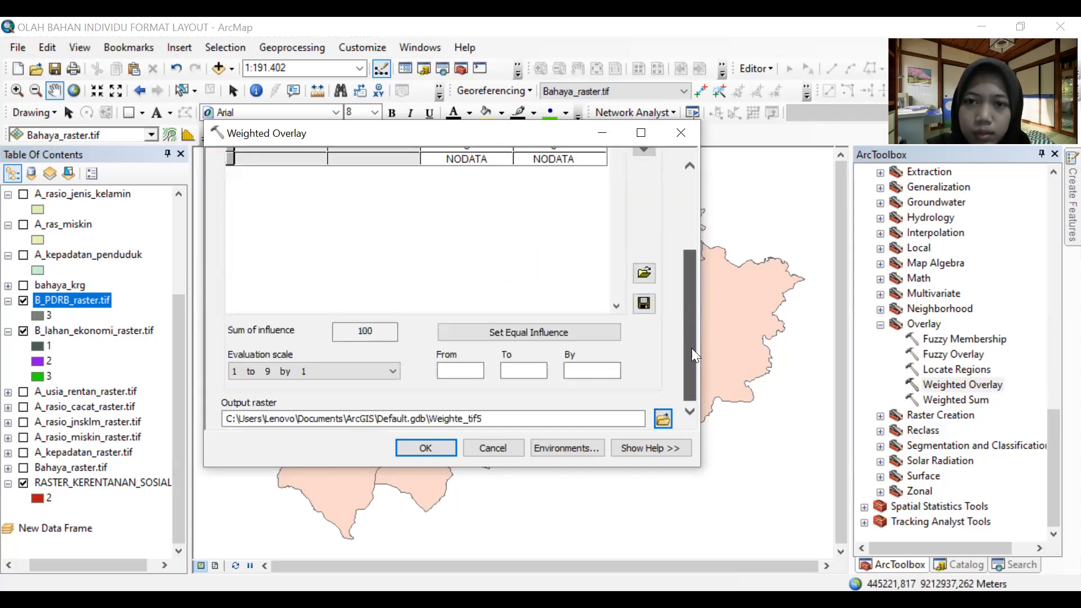
{"action": "left_click", "coordinate": [288, 374]}
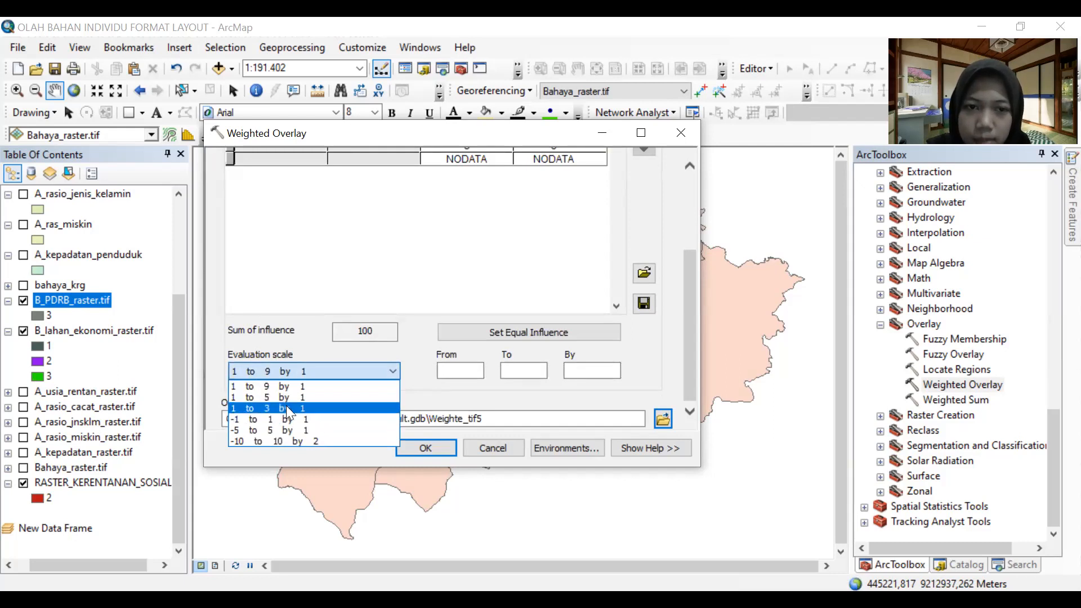
{"action": "left_click", "coordinate": [286, 405]}
Match the scale values to field values 2 and 3 of B_lahan_ekonomi_raster.tif and field value 3 of B_PDRB_raster.tif.
{"action": "left_click_drag", "start_coordinate": [694, 331], "coordinate": [689, 237]}
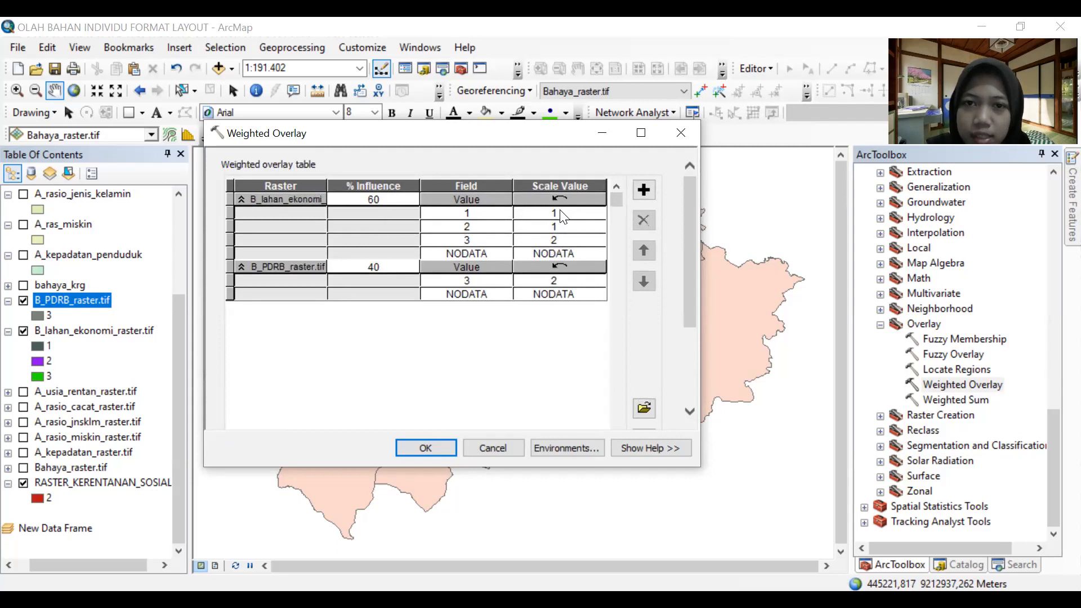
{"action": "left_click", "coordinate": [567, 226]}
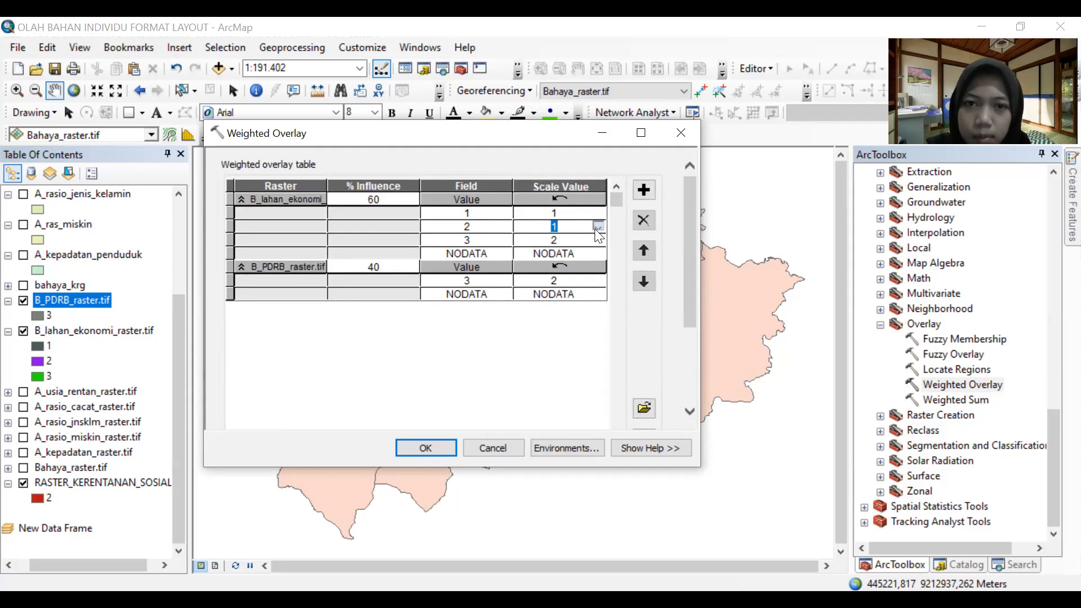
{"action": "type", "text": "2"}
{"action": "left_click", "coordinate": [597, 240]}
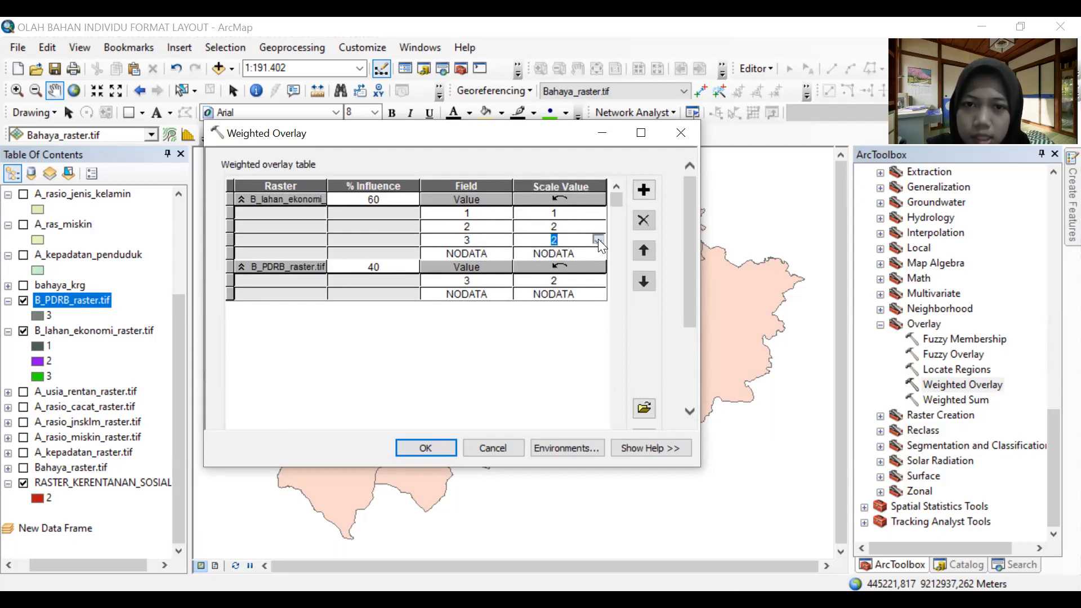
{"action": "type", "text": "3"}
{"action": "left_click", "coordinate": [599, 280]}
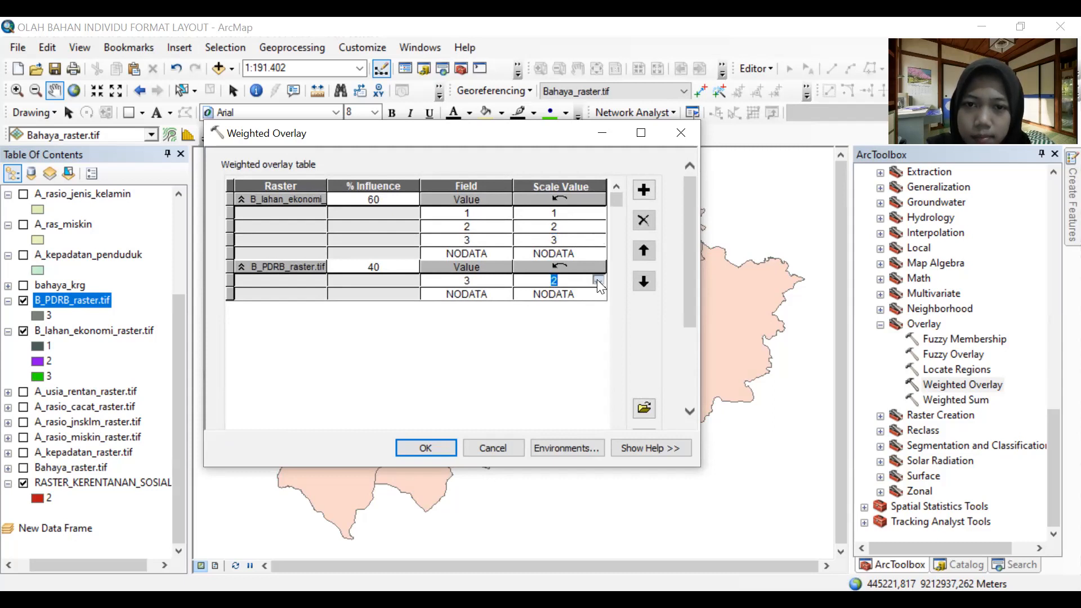
Set the weighted overlay's output raster to KERENTANAN_EKO.tif in the RASTER folder.
{"action": "left_click_drag", "start_coordinate": [691, 261], "coordinate": [678, 361]}
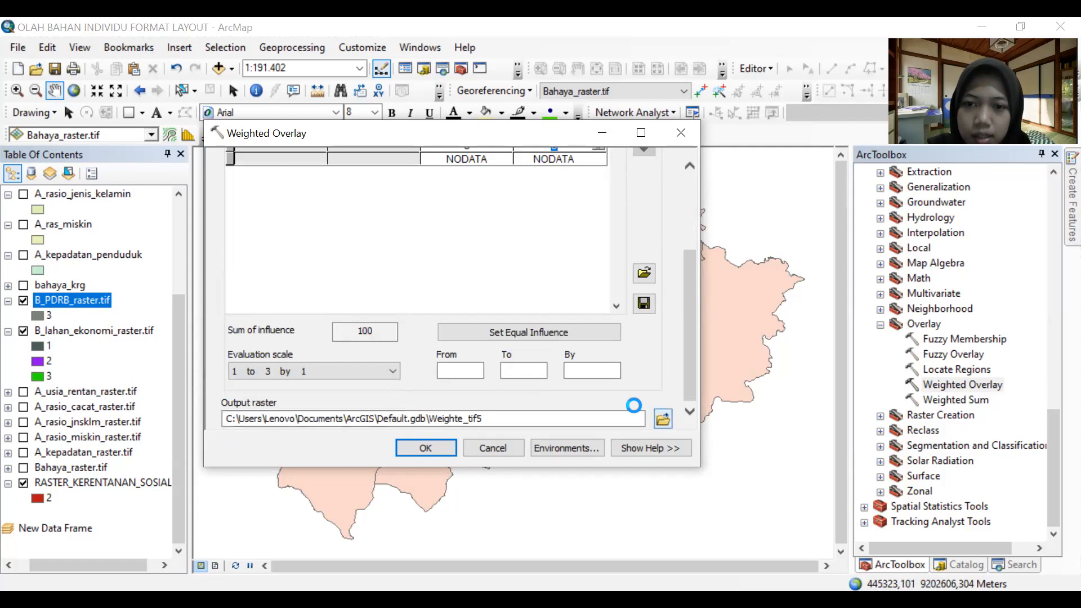
{"action": "left_click", "coordinate": [664, 418]}
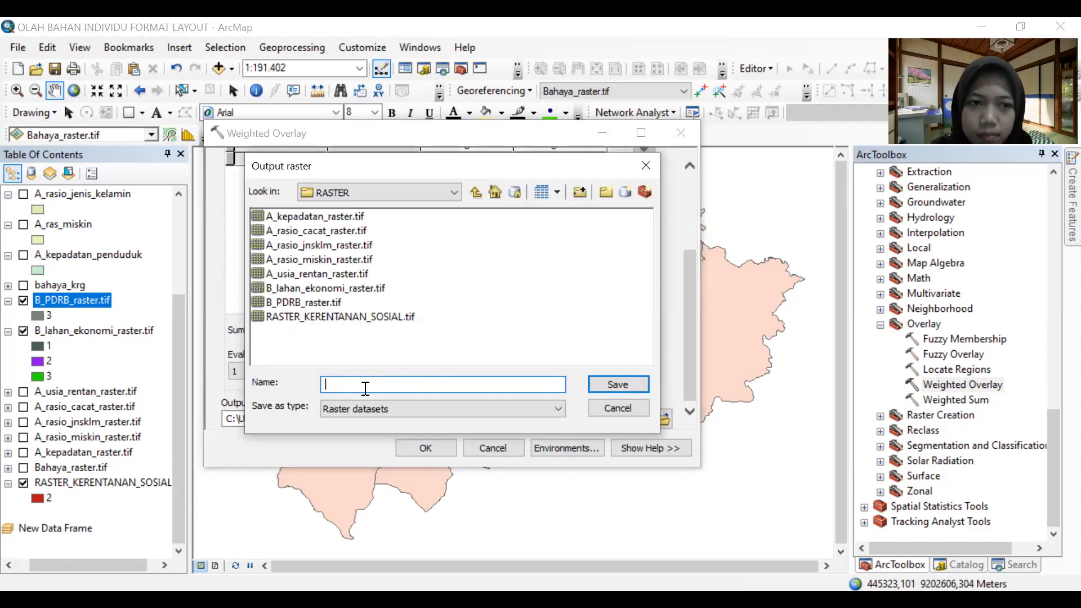
{"action": "type", "text": "KEREN"}
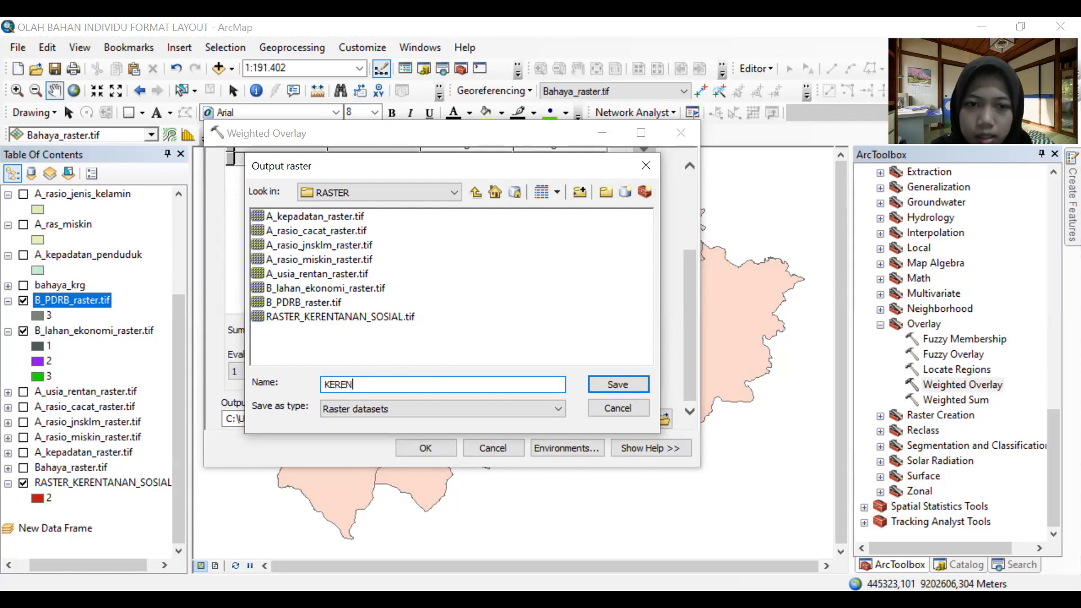
{"action": "type", "text": "TANAN_EKO"}
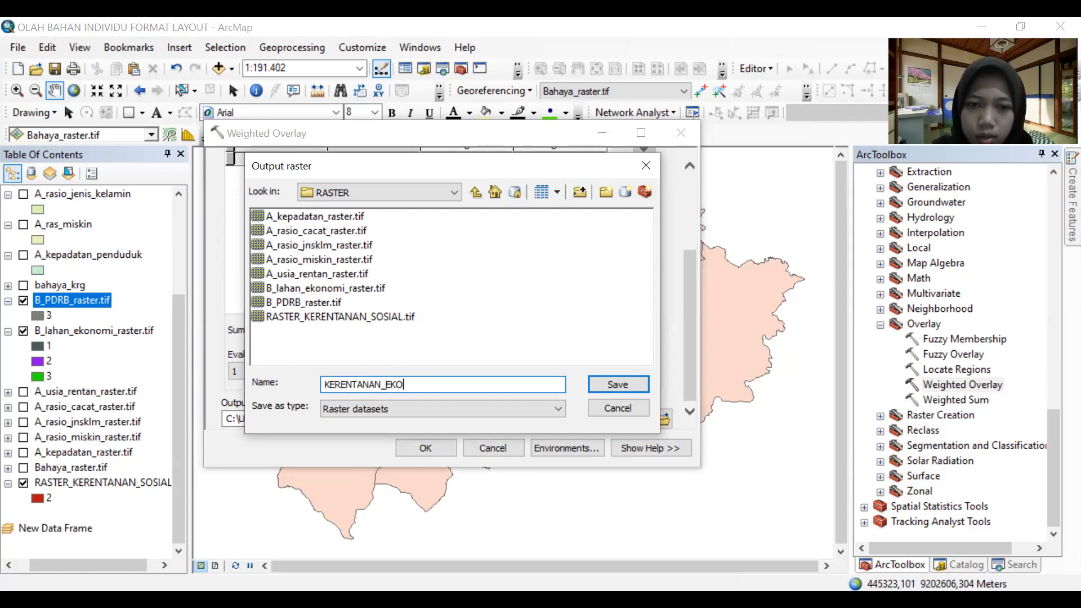
{"action": "type", "text": ".tif"}
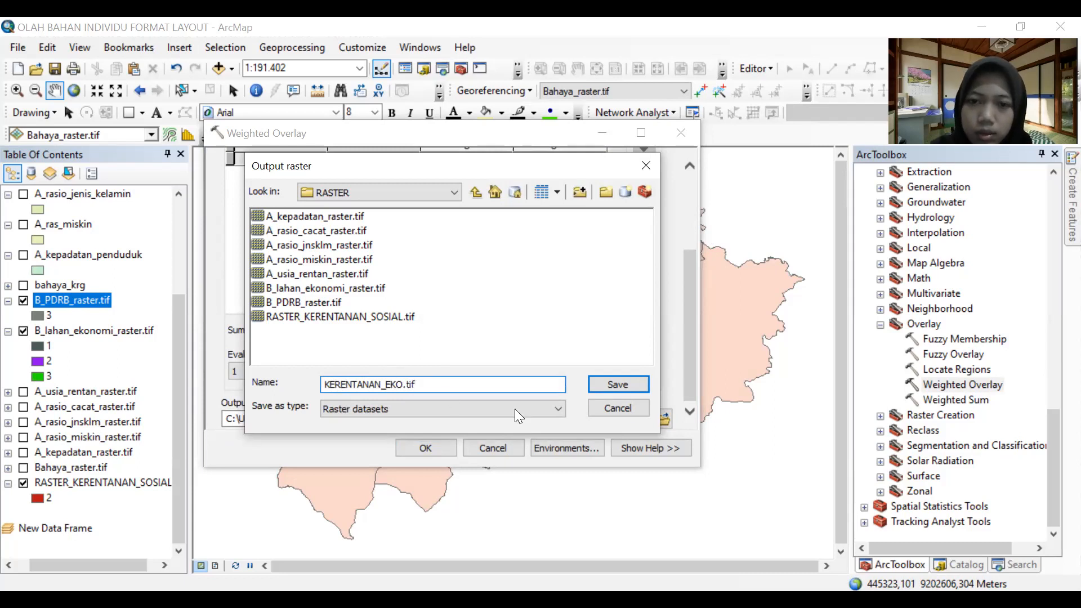
{"action": "left_click", "coordinate": [603, 377]}
Enter a scale range from 1 to 3 by 1 and run the economic weighted overlay.
{"action": "left_click", "coordinate": [465, 372]}
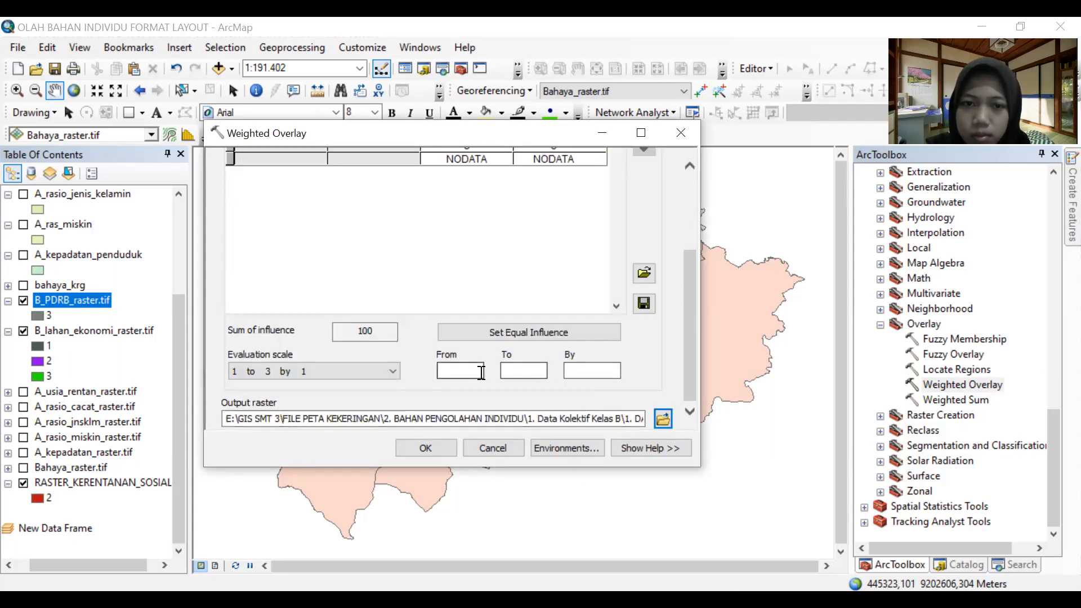
{"action": "type", "text": "1"}
{"action": "left_click", "coordinate": [513, 370]}
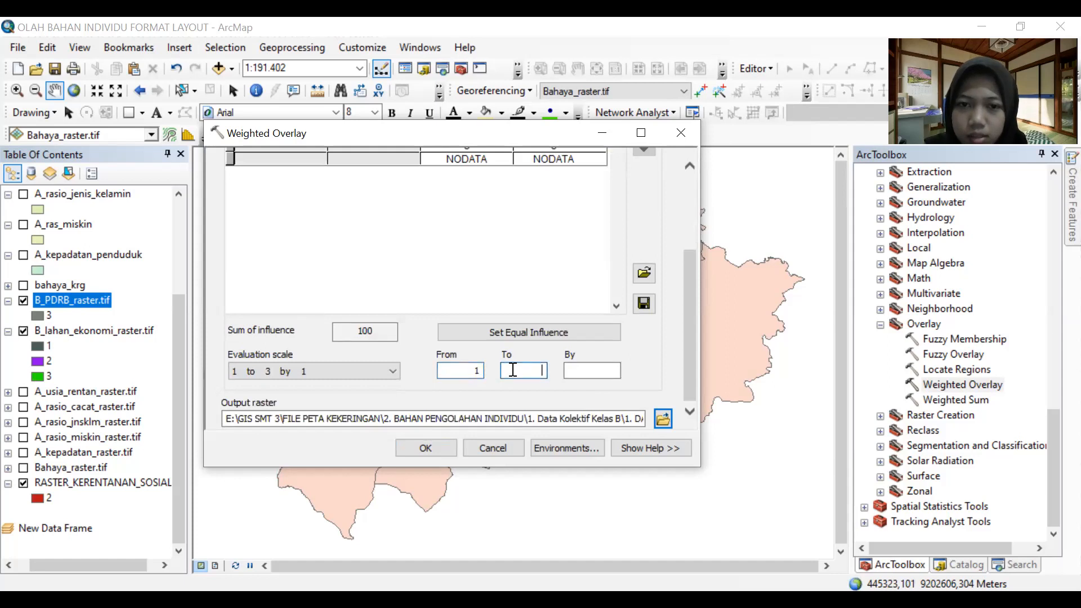
{"action": "type", "text": "3"}
{"action": "left_click", "coordinate": [594, 371]}
{"action": "type", "text": "1"}
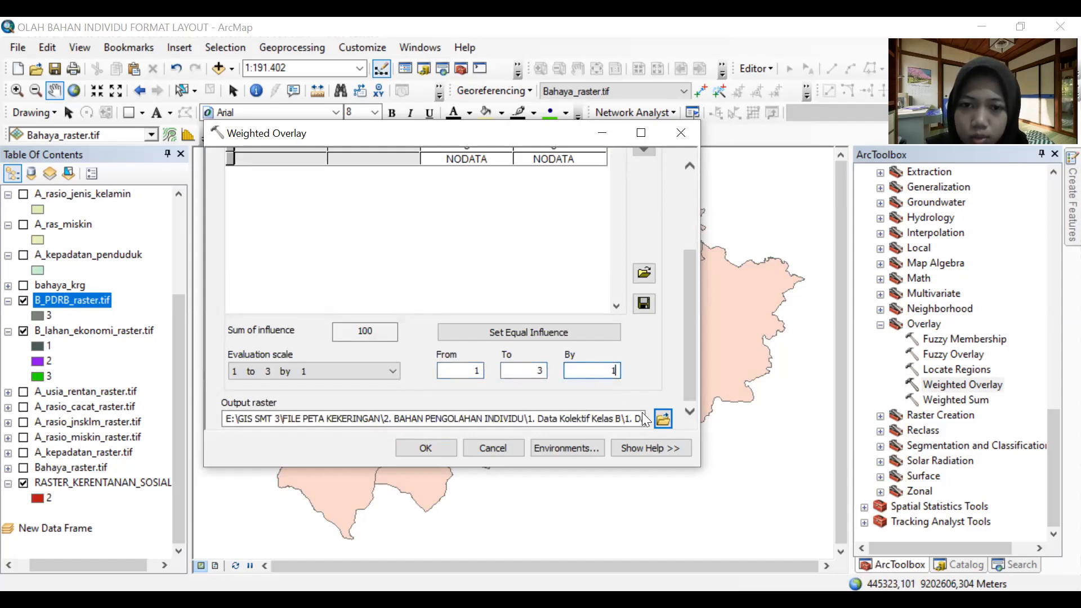
{"action": "left_click_drag", "start_coordinate": [683, 275], "coordinate": [678, 337]}
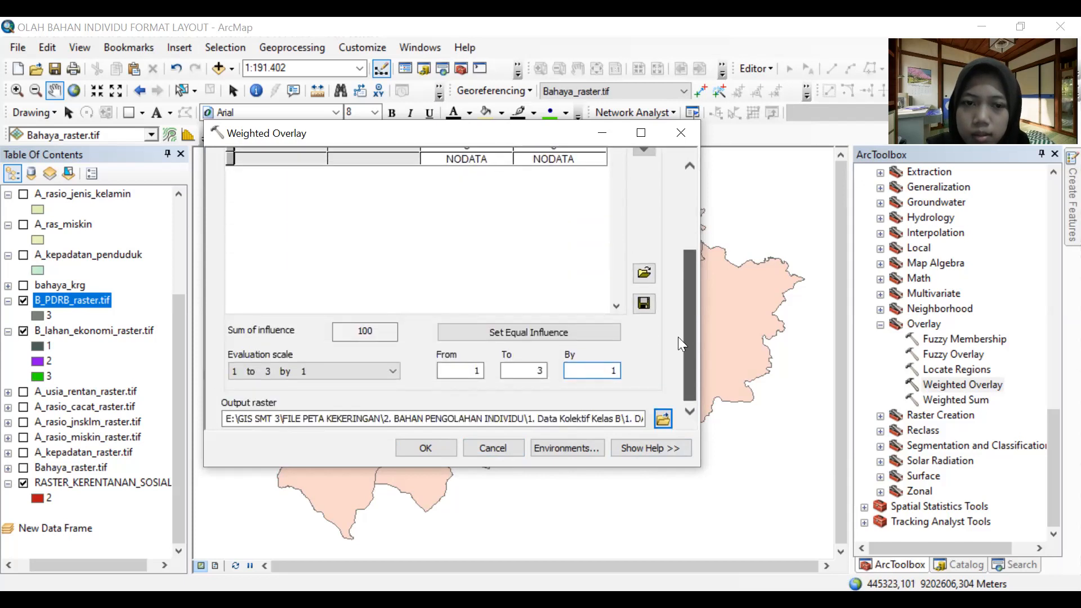
{"action": "left_click", "coordinate": [426, 448]}
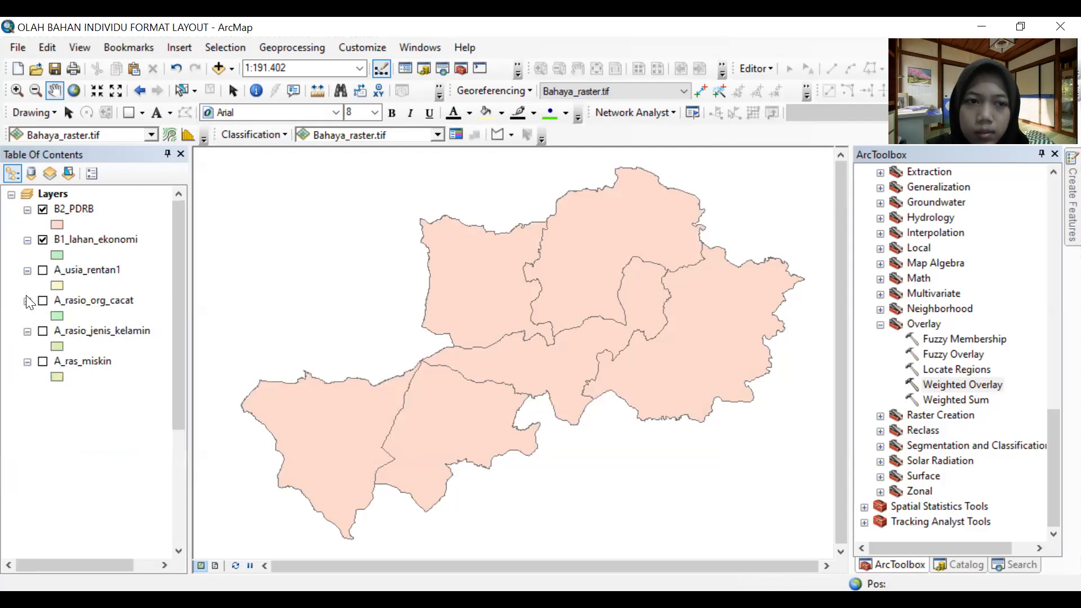
Hide the B_PDRB_raster.tif and B_lahan_ekonomi_raster.tif layers and collapse their legends.
{"action": "left_click", "coordinate": [22, 331]}
{"action": "left_click", "coordinate": [8, 302]}
{"action": "left_click", "coordinate": [8, 331]}
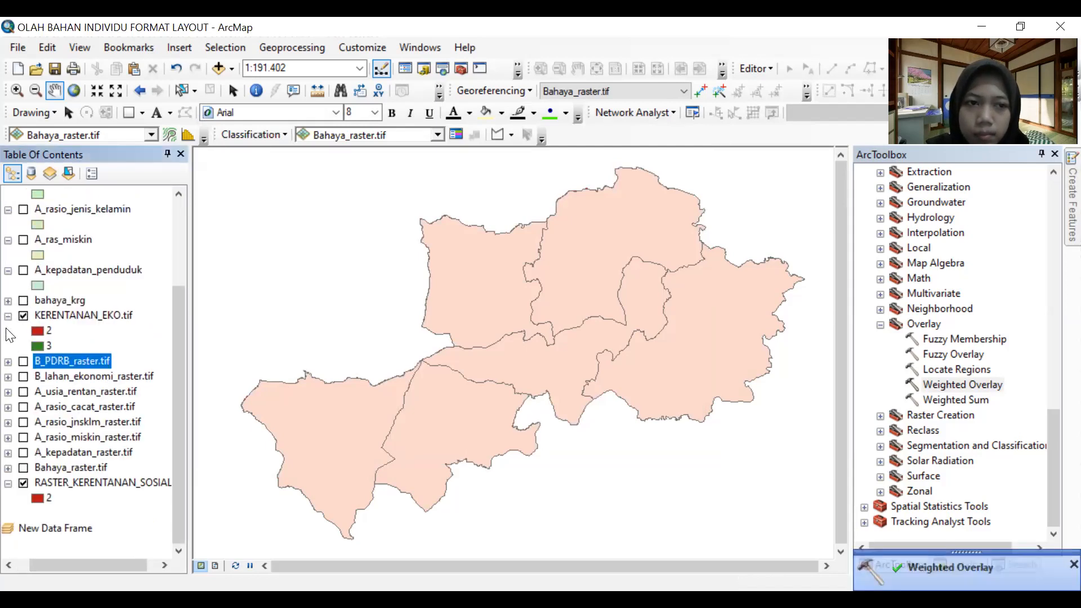
Move the KERENTANAN_EKO.tif layer to directly above RASTER_KERENTANAN_SOSIAL in the layer order.
{"action": "left_click", "coordinate": [62, 312]}
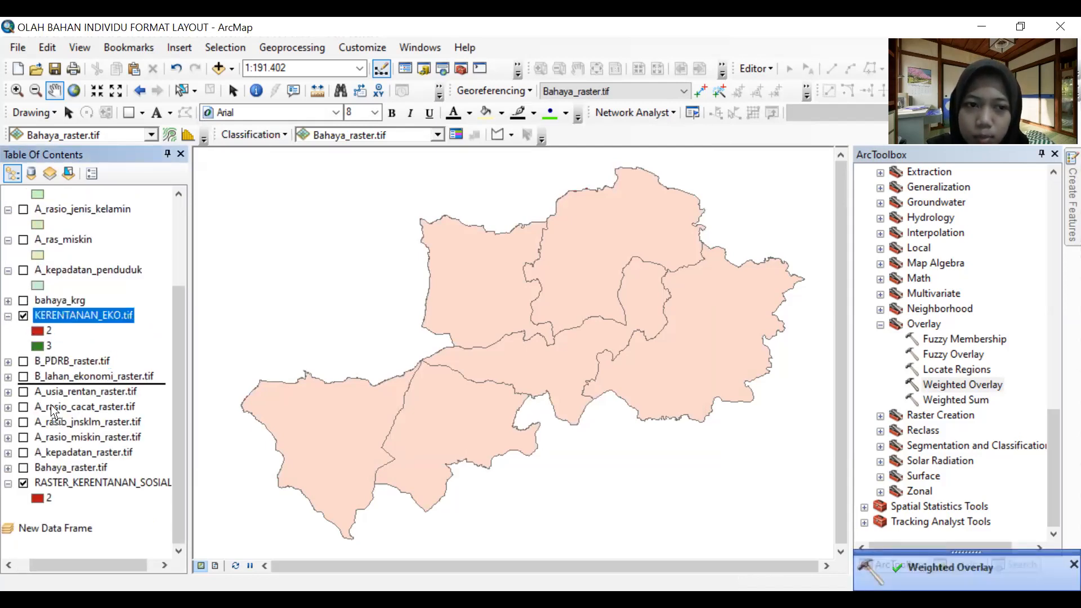
{"action": "left_click_drag", "start_coordinate": [55, 467], "coordinate": [55, 475]}
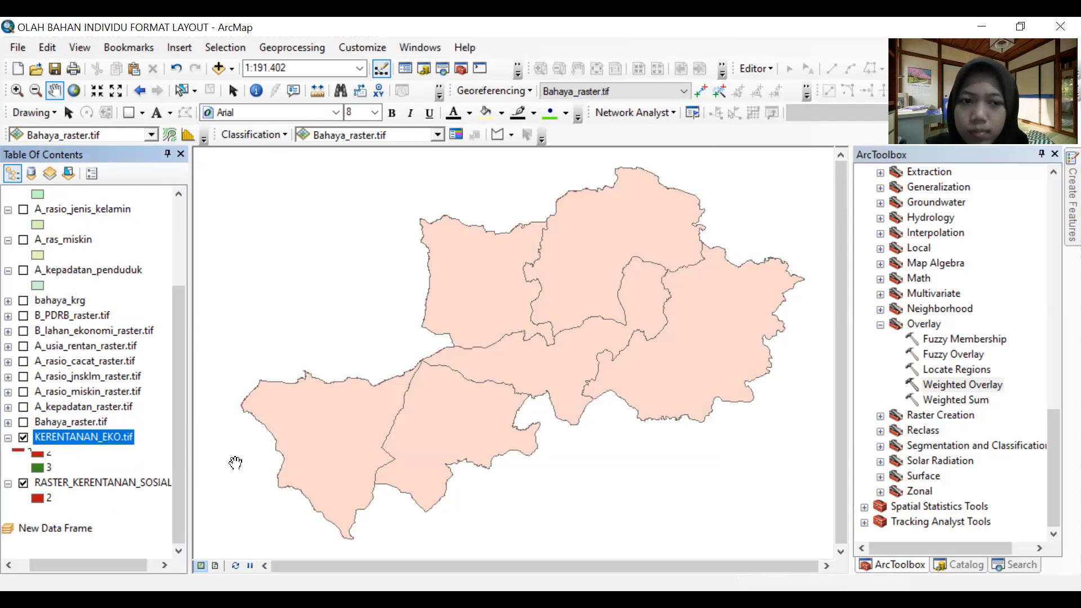
Add the C1_kawasan_lindung shapefile from the SHP folder to the map and hide the B2_PDRB and B1_lahan_ekonomi layers.
{"action": "left_click", "coordinate": [957, 564]}
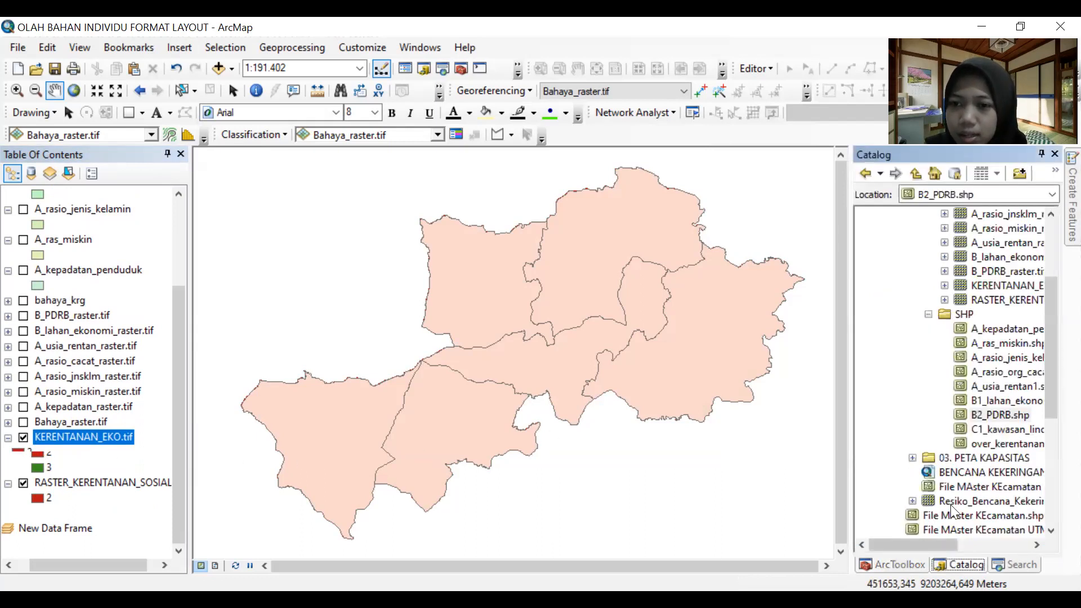
{"action": "left_click_drag", "start_coordinate": [980, 428], "coordinate": [129, 199]}
{"action": "left_click", "coordinate": [23, 240]}
{"action": "left_click", "coordinate": [23, 269]}
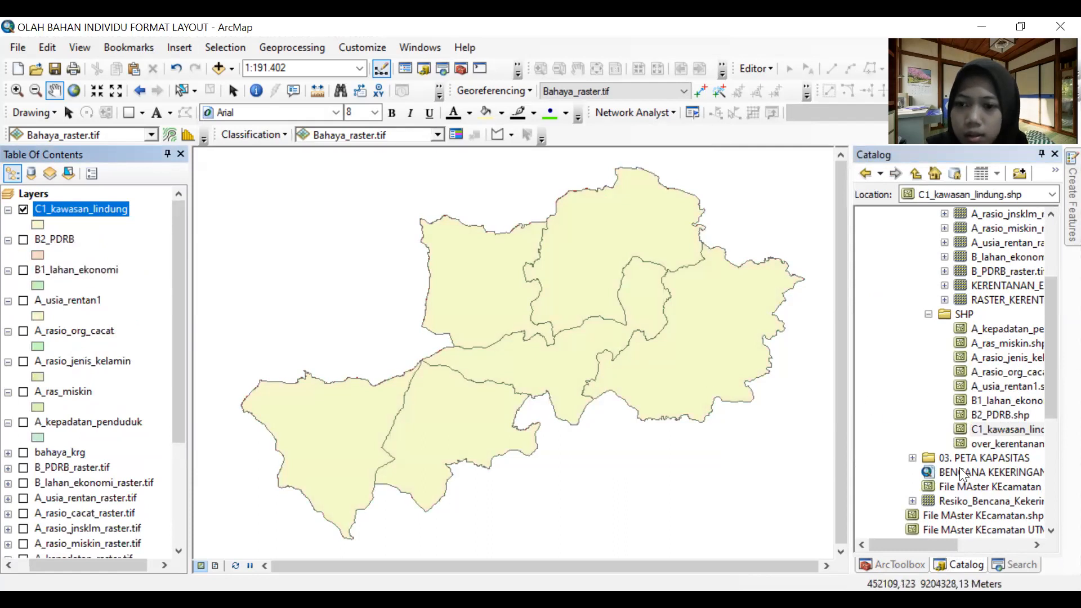
Set up a Polygon to Raster conversion of C1_kawasan_lindung with SKOR as the value field and open the output dataset selection.
{"action": "left_click", "coordinate": [892, 565]}
{"action": "scroll", "coordinate": [927, 369], "scroll_direction": "up", "scroll_amount": 11}
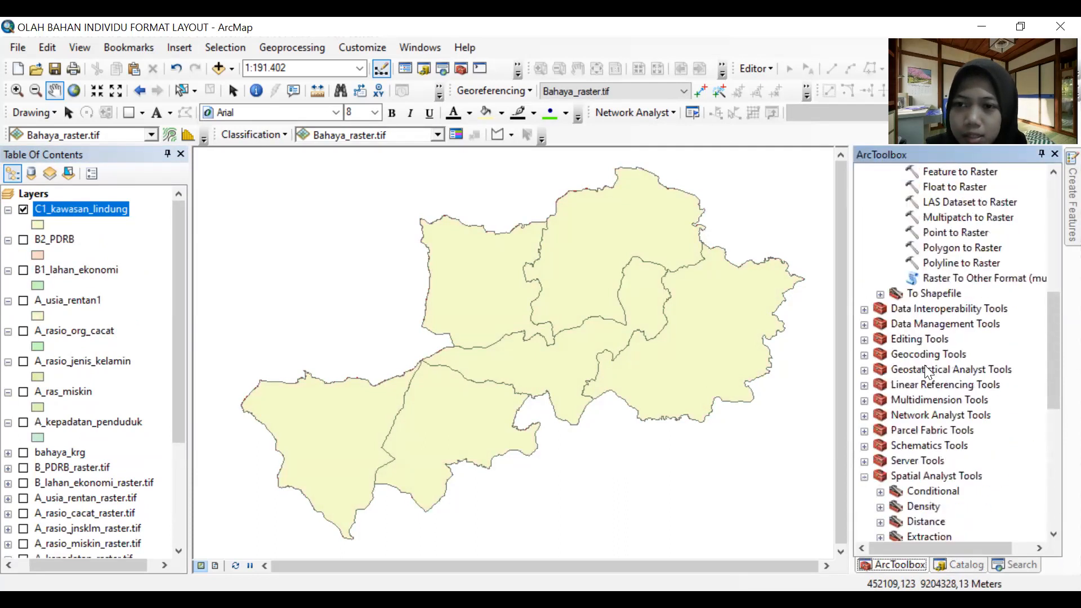
{"action": "double_click", "coordinate": [953, 384]}
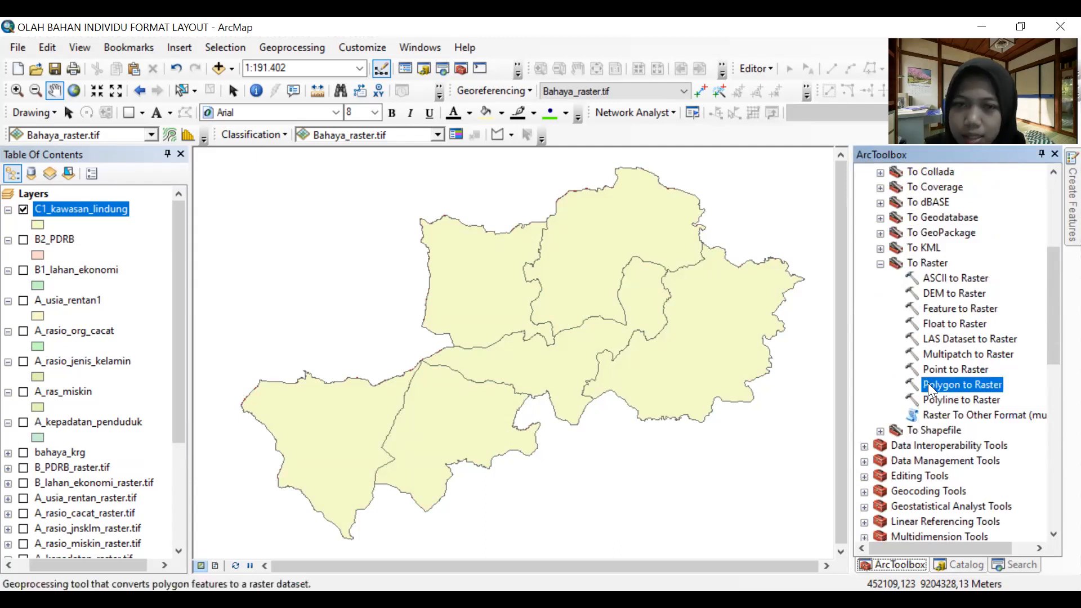
{"action": "left_click_drag", "start_coordinate": [86, 208], "coordinate": [293, 181]}
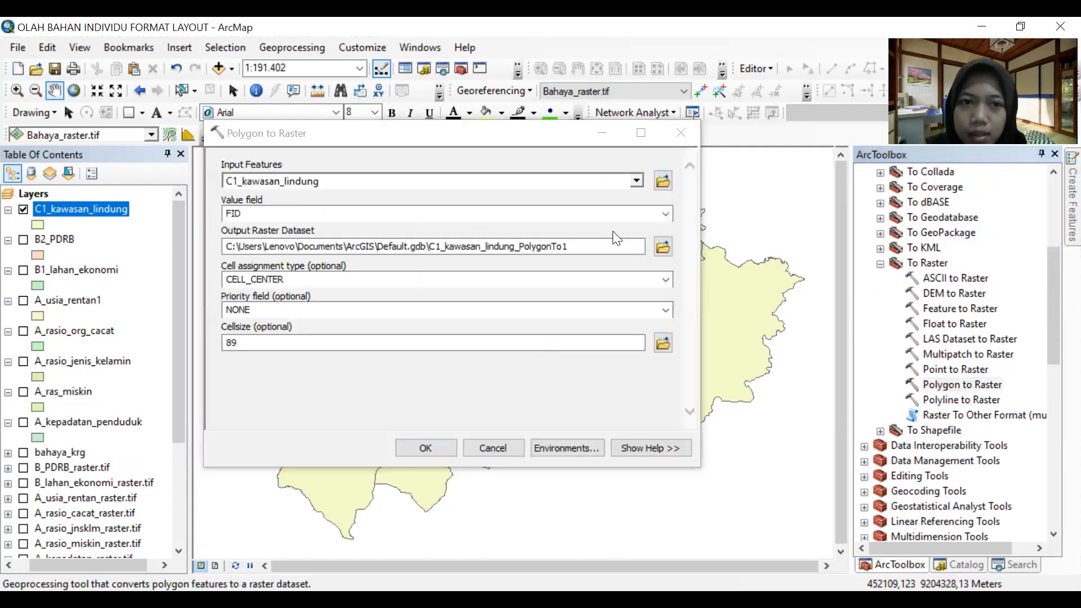
{"action": "left_click", "coordinate": [665, 217]}
{"action": "left_click", "coordinate": [425, 293]}
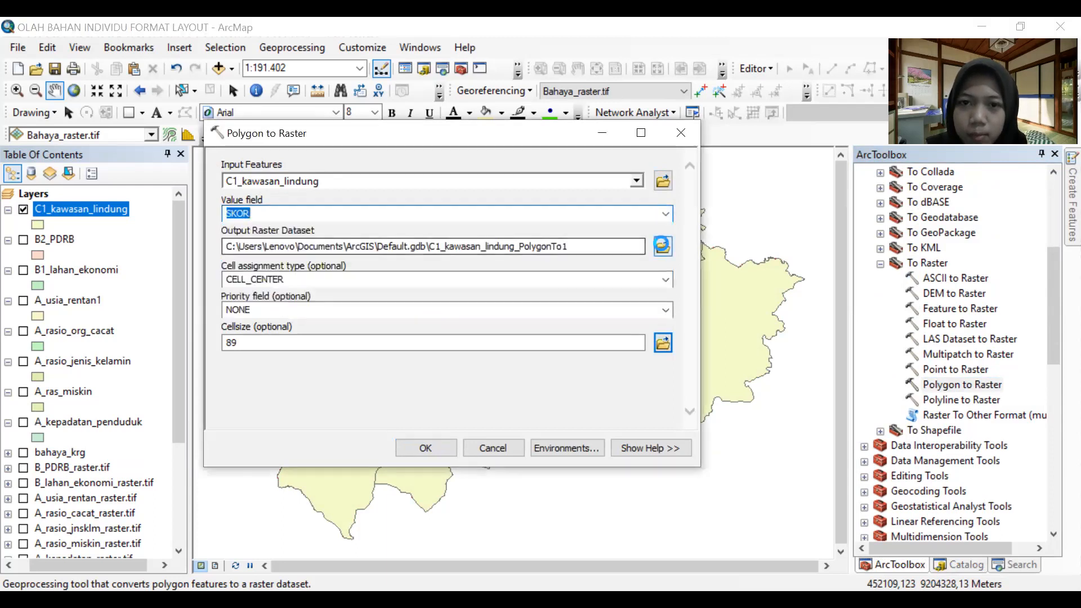
{"action": "left_click", "coordinate": [663, 246]}
{"action": "type", "text": "C_"}
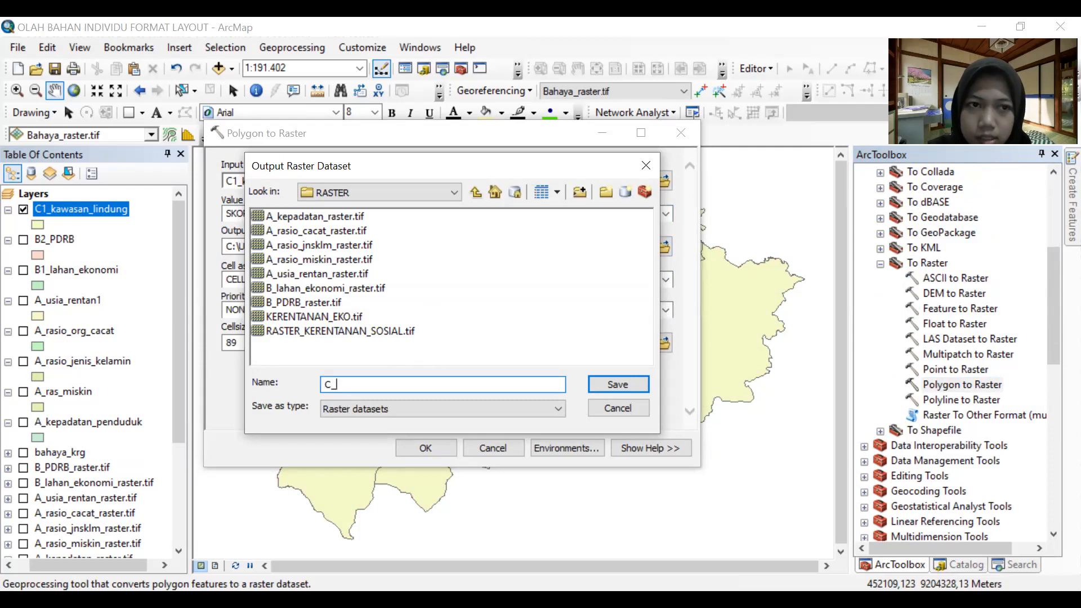
{"action": "key", "text": "BackSpace"}
{"action": "key", "text": "BackSpace"}
{"action": "type", "text": "K"}
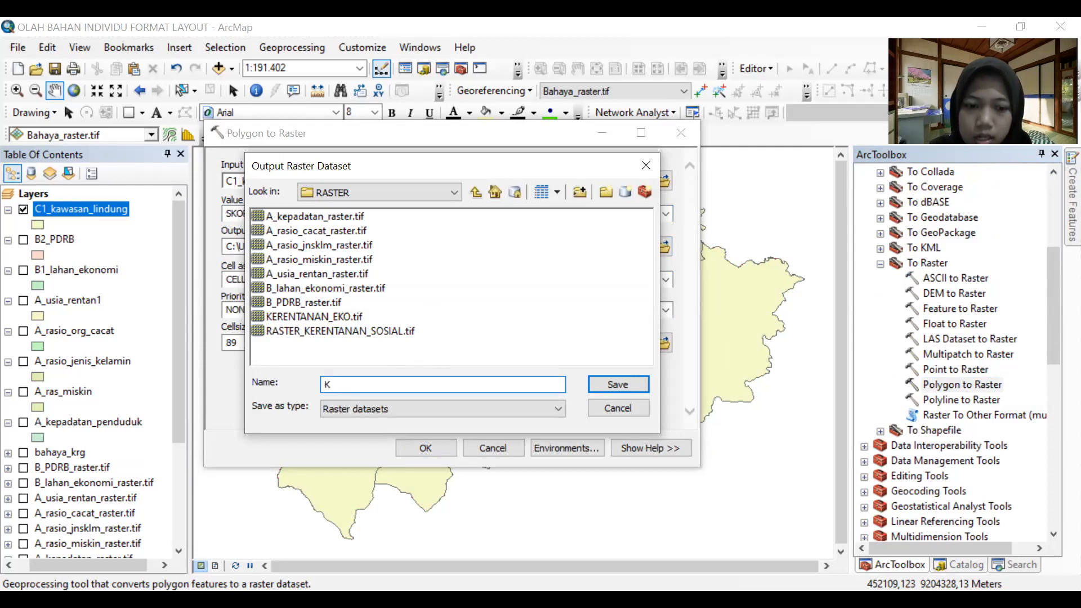
{"action": "type", "text": "APSITAS"}
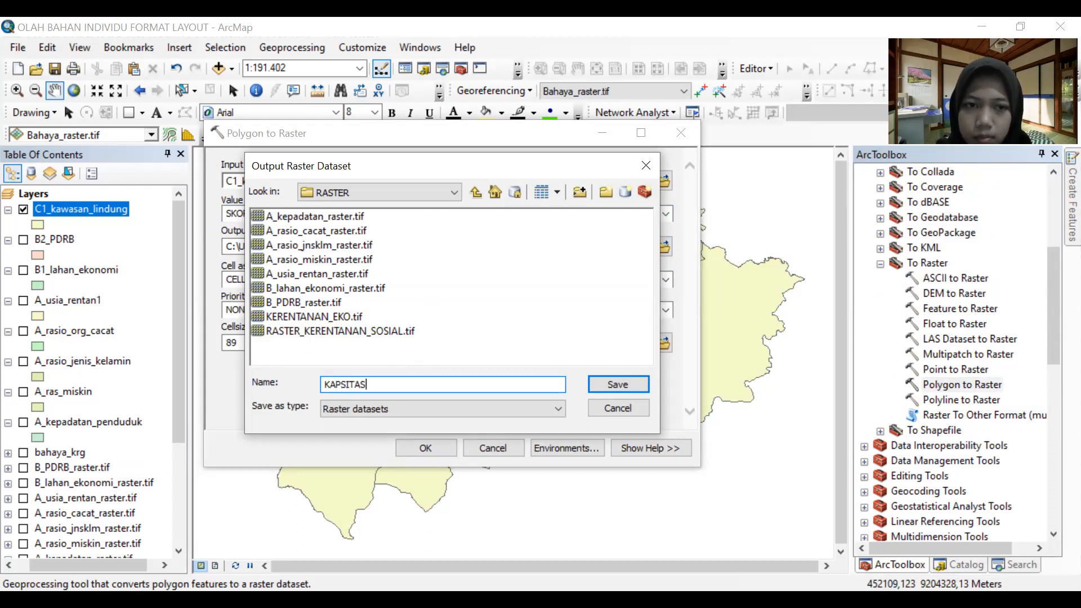
{"action": "key", "text": "BackSpace"}
{"action": "key", "text": "BackSpace"}
{"action": "key", "text": "BackSpace"}
{"action": "key", "text": "BackSpace"}
{"action": "key", "text": "BackSpace"}
{"action": "key", "text": "BackSpace"}
{"action": "key", "text": "BackSpace"}
{"action": "key", "text": "BackSpace"}
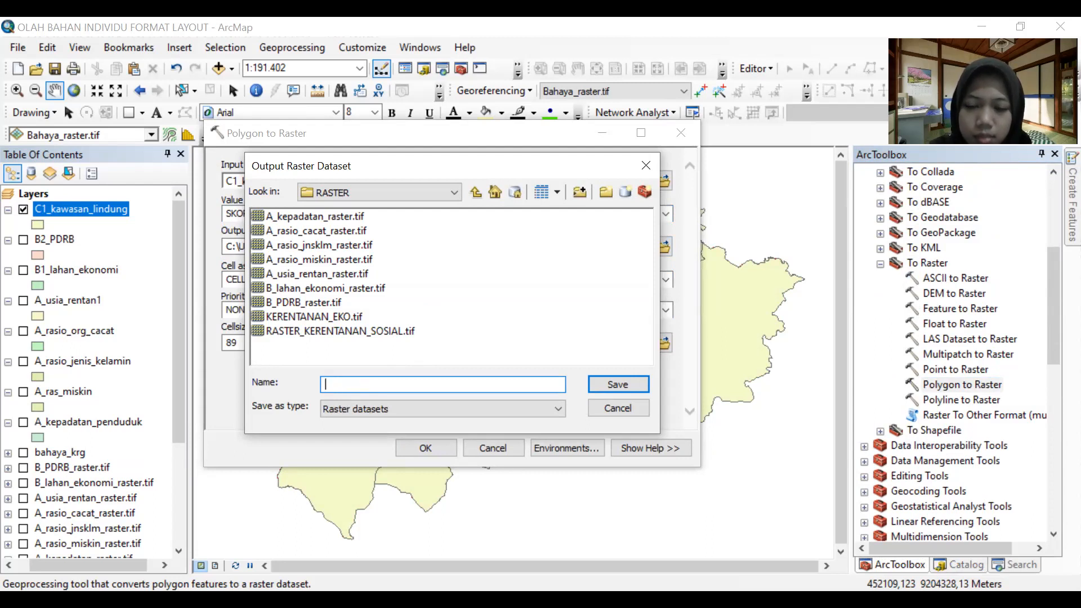
{"action": "type", "text": "k"}
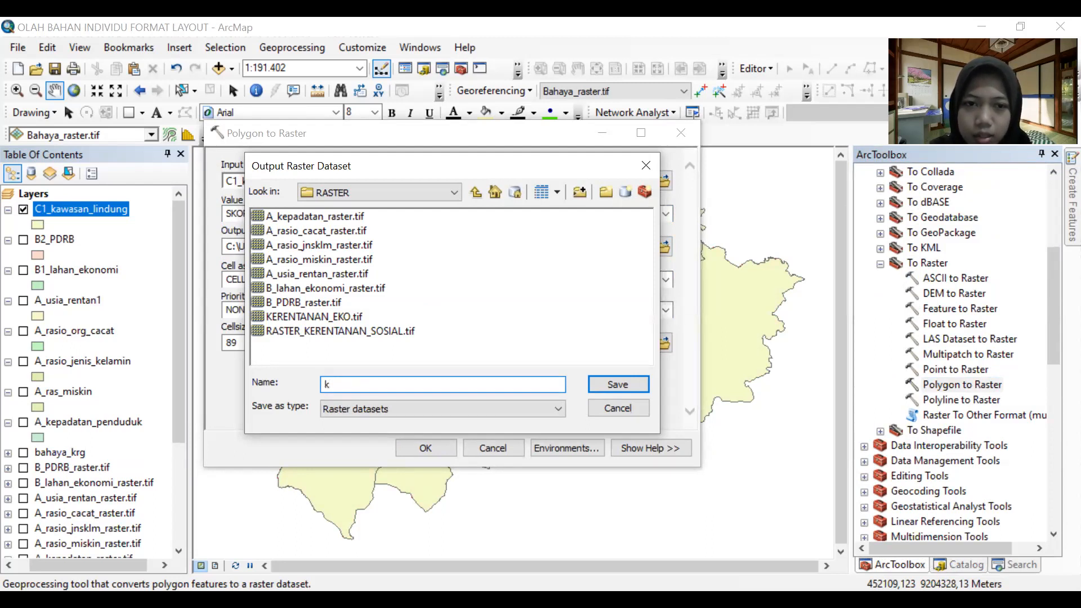
{"action": "type", "text": "ere"}
{"action": "key", "text": "BackSpace"}
{"action": "key", "text": "BackSpace"}
{"action": "key", "text": "BackSpace"}
{"action": "key", "text": "BackSpace"}
Save the output raster dataset as Kerentanan_Lindung_raster.tif in the RASTER folder.
{"action": "type", "text": "Kerentanan_Lindun"}
{"action": "key", "text": "BackSpace"}
{"action": "key", "text": "BackSpace"}
{"action": "key", "text": "BackSpace"}
{"action": "type", "text": "dung.tif"}
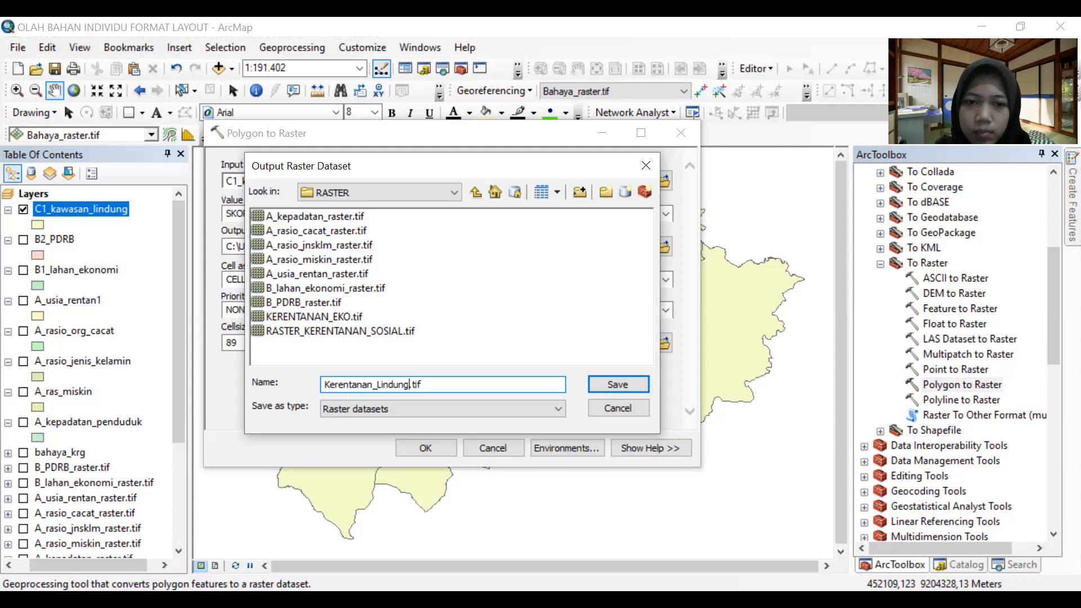
{"action": "type", "text": "_raster"}
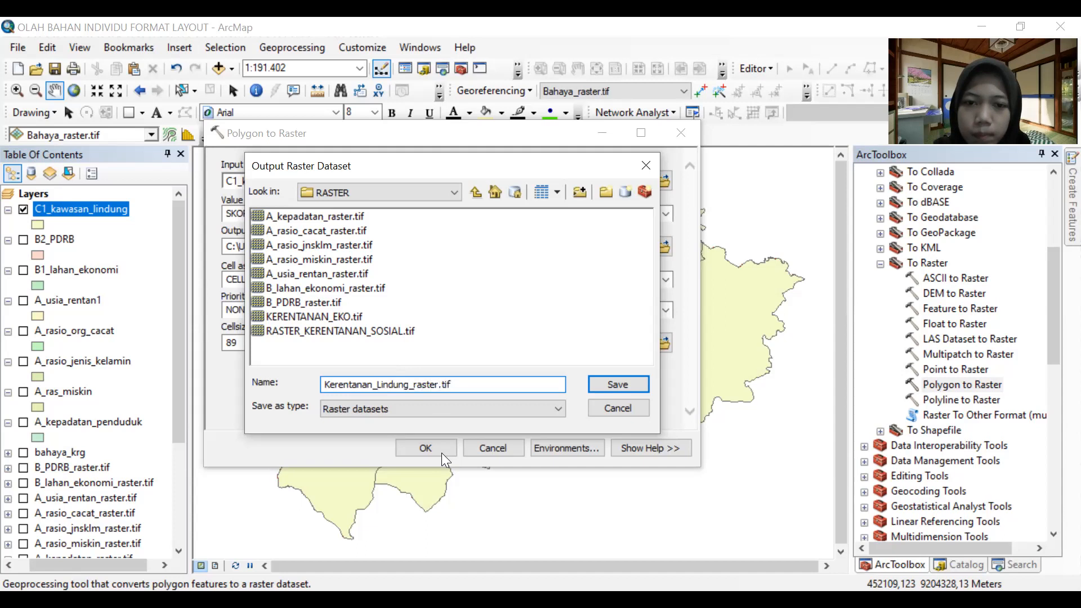
{"action": "left_click", "coordinate": [623, 383]}
Set the conversion's cell size to 30 and run Polygon to Raster.
{"action": "double_click", "coordinate": [352, 344]}
{"action": "type", "text": "30"}
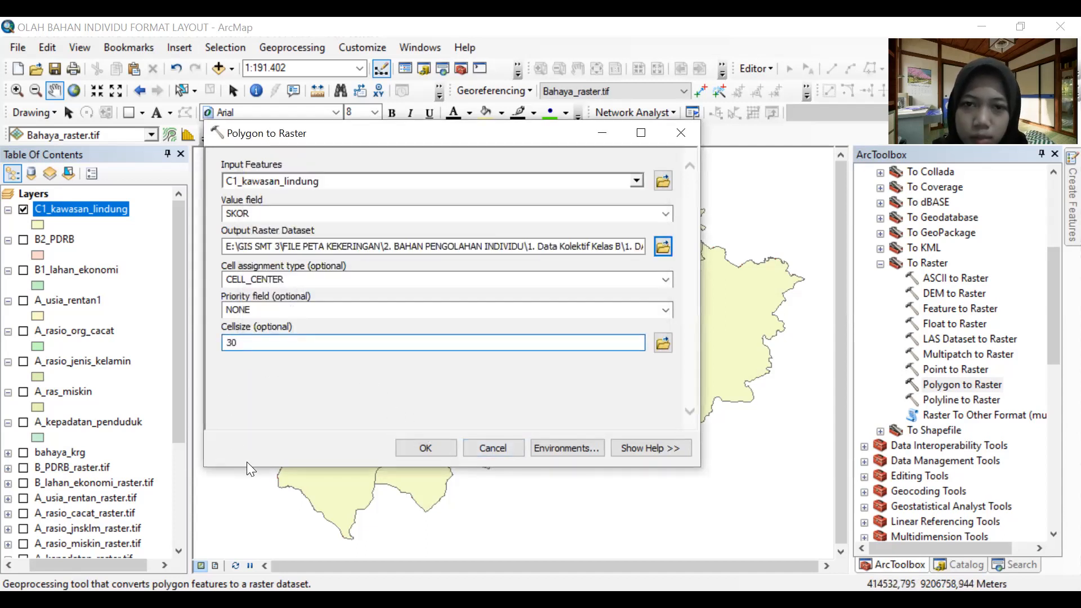
{"action": "left_click", "coordinate": [413, 445]}
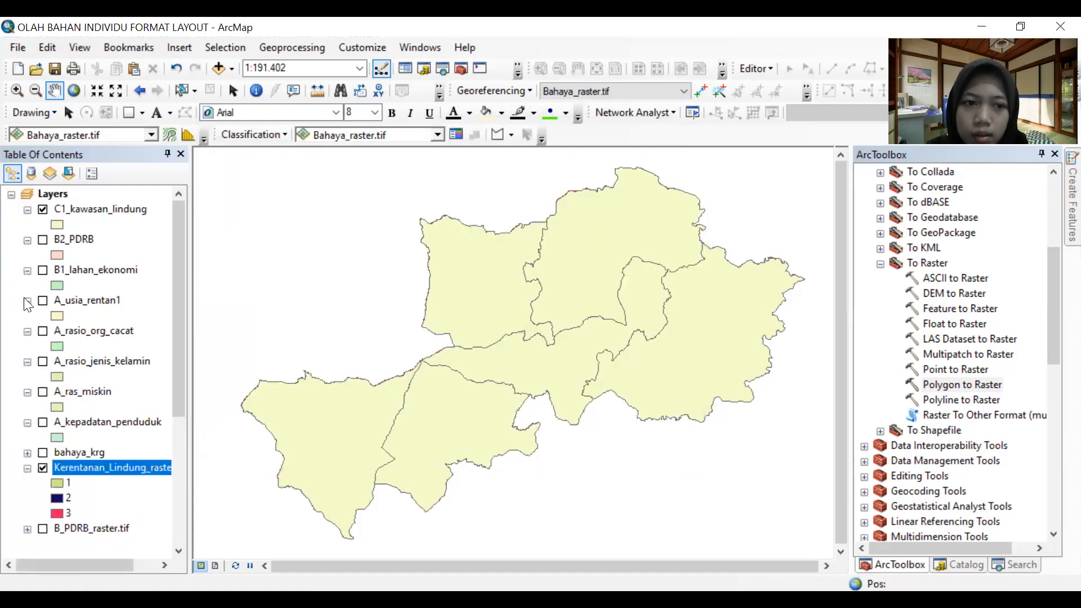
Hide C1_kawasan_lindung and move the Kerentanan_Lindung_raster.tif layer below RASTER_KERENTANAN_SOSIAL.
{"action": "left_click", "coordinate": [43, 210]}
{"action": "scroll", "coordinate": [35, 259], "scroll_direction": "down", "scroll_amount": 4}
{"action": "left_click_drag", "start_coordinate": [43, 280], "coordinate": [42, 476]}
{"action": "left_click_drag", "start_coordinate": [44, 519], "coordinate": [3, 569]}
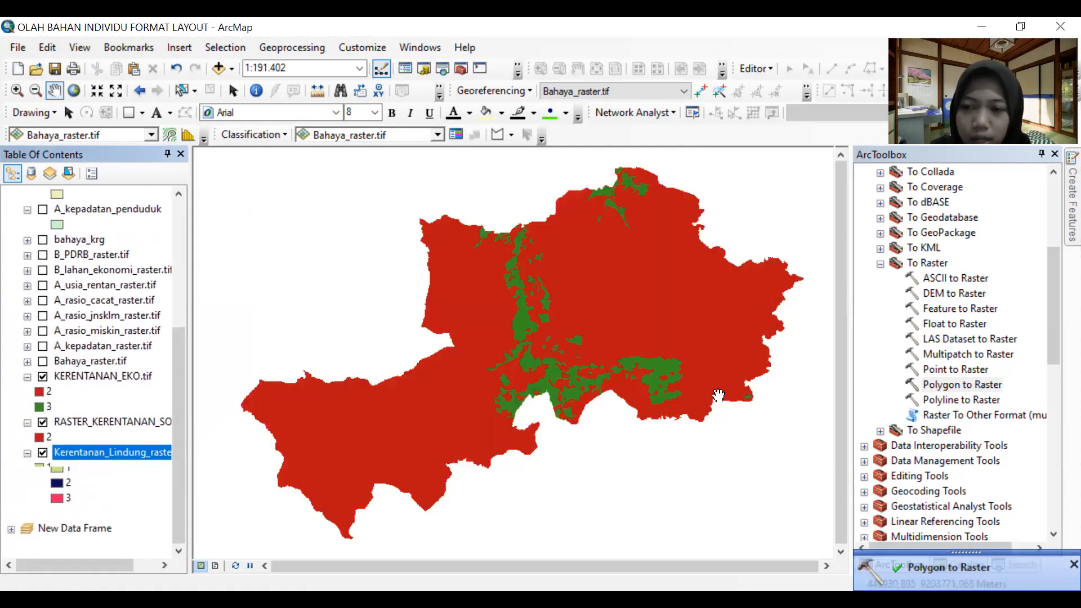
Start a new Weighted Overlay and add RASTER_KERENTANAN_SOSIAL.tif as an input with the Value field.
{"action": "scroll", "coordinate": [912, 408], "scroll_direction": "down", "scroll_amount": 7}
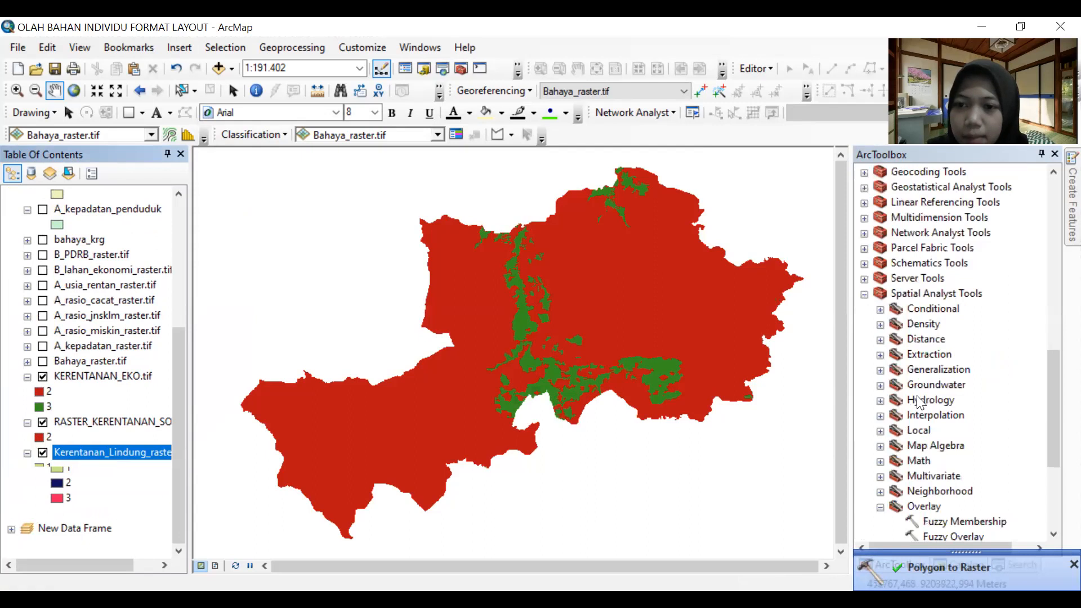
{"action": "scroll", "coordinate": [924, 406], "scroll_direction": "down", "scroll_amount": 4}
{"action": "left_click", "coordinate": [964, 384]}
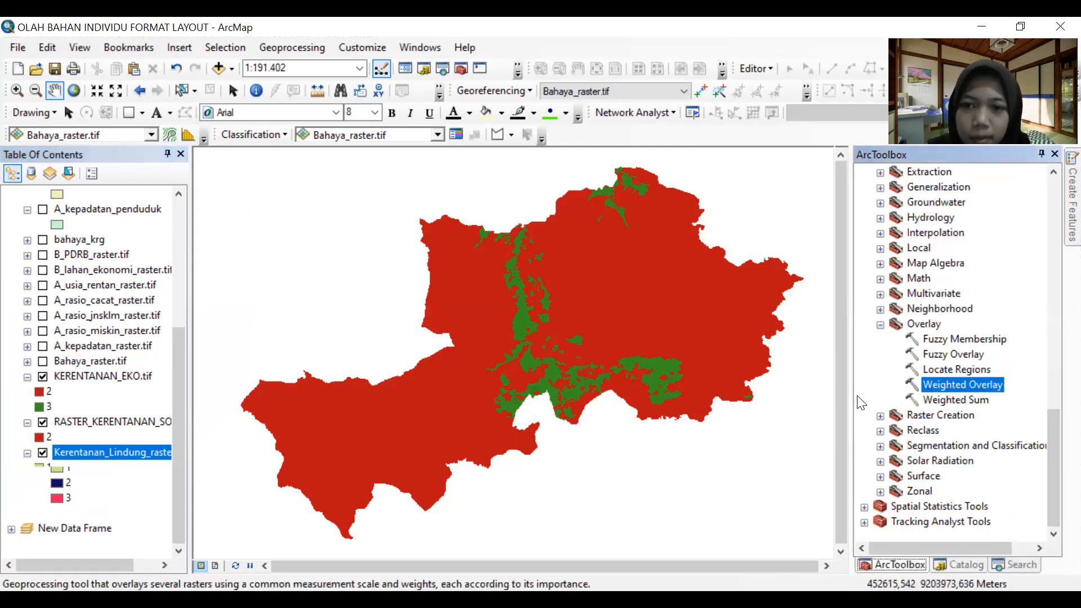
{"action": "double_click", "coordinate": [930, 383]}
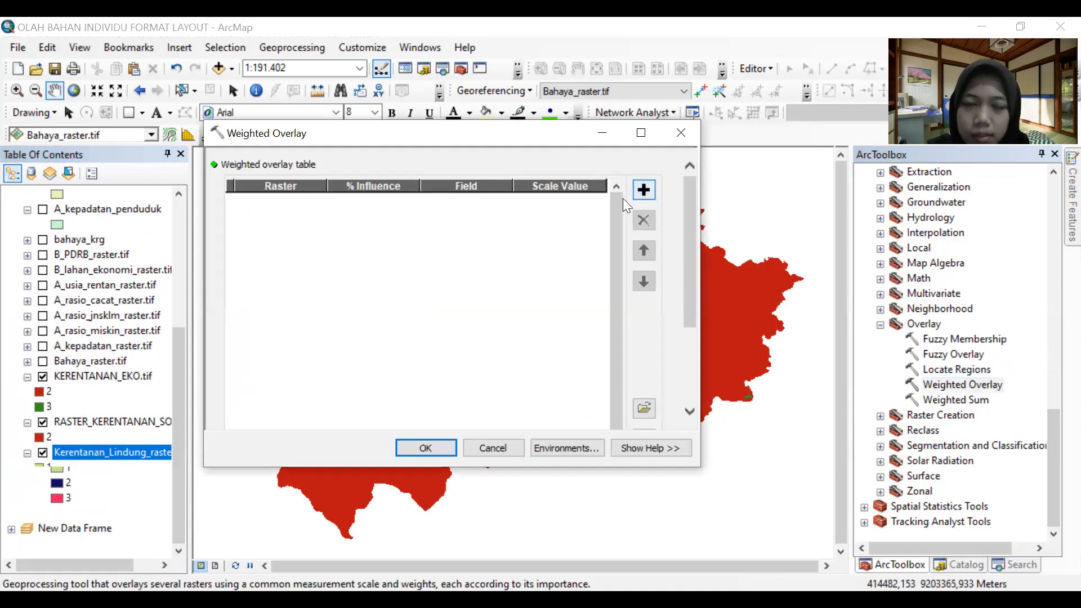
{"action": "left_click", "coordinate": [644, 190]}
{"action": "left_click", "coordinate": [639, 181]}
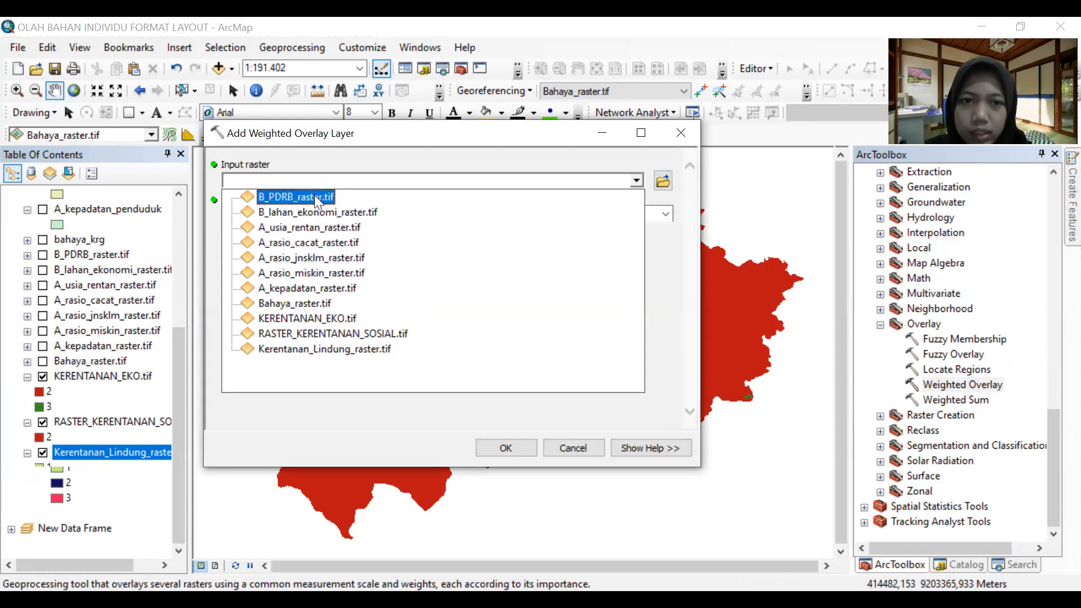
{"action": "left_click", "coordinate": [308, 336]}
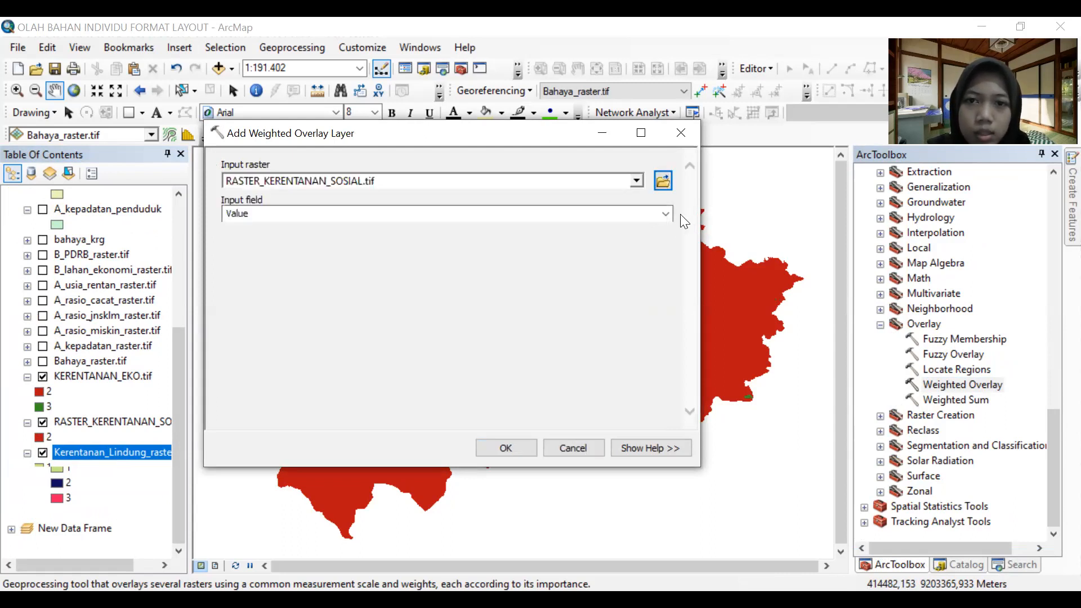
{"action": "left_click", "coordinate": [496, 453]}
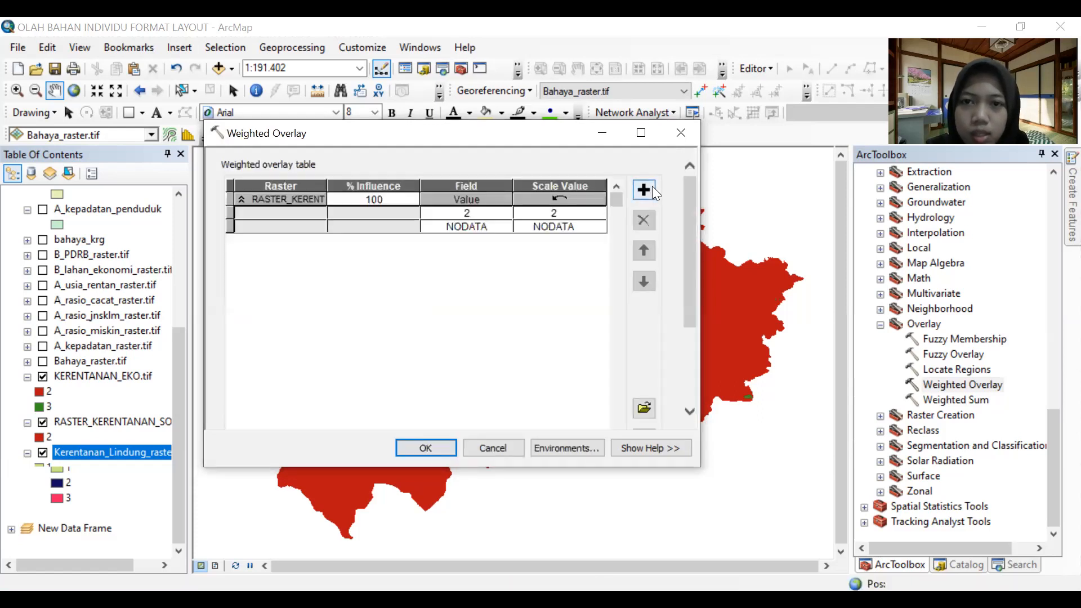
Add KERENTANAN_EKO.tif and Kerentanan_Lindung_raster.tif to the weighted overlay table using their Value fields.
{"action": "left_click", "coordinate": [648, 187]}
{"action": "left_click", "coordinate": [636, 180]}
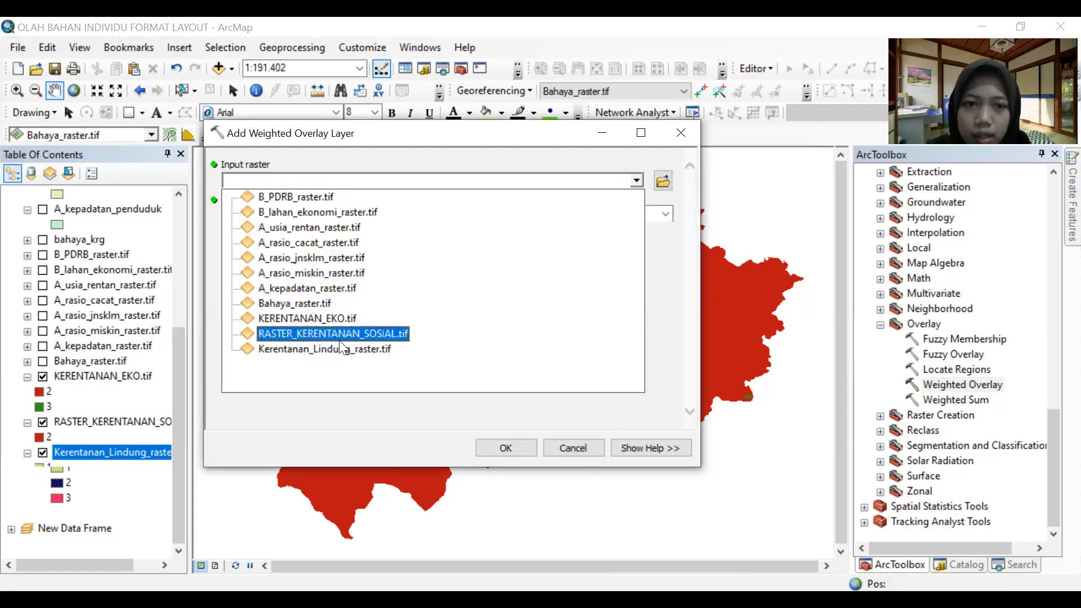
{"action": "left_click", "coordinate": [337, 319]}
{"action": "left_click", "coordinate": [519, 446]}
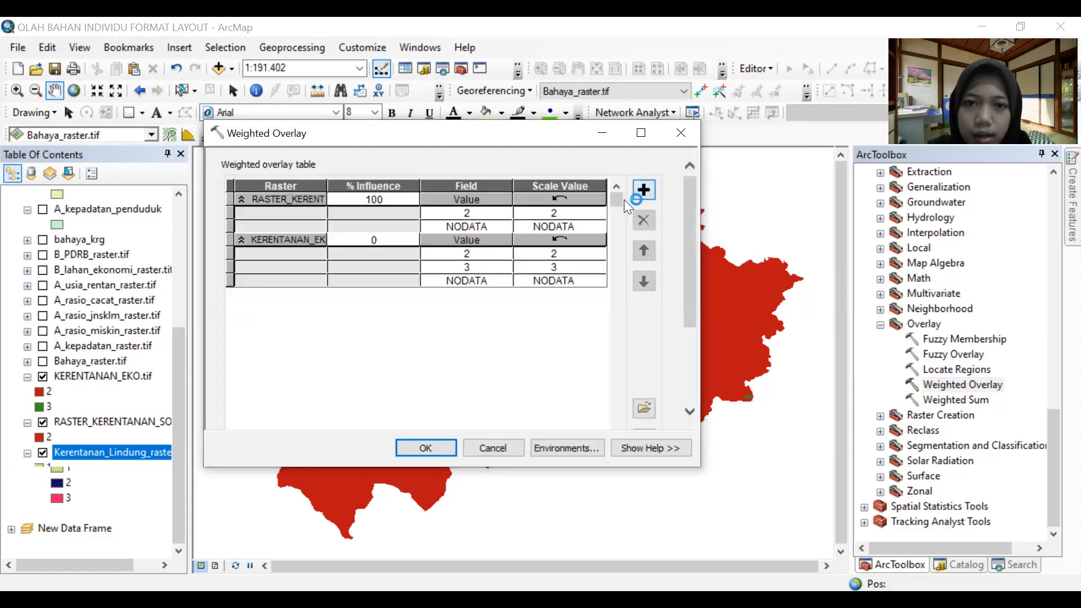
{"action": "left_click", "coordinate": [642, 190]}
{"action": "left_click", "coordinate": [637, 181]}
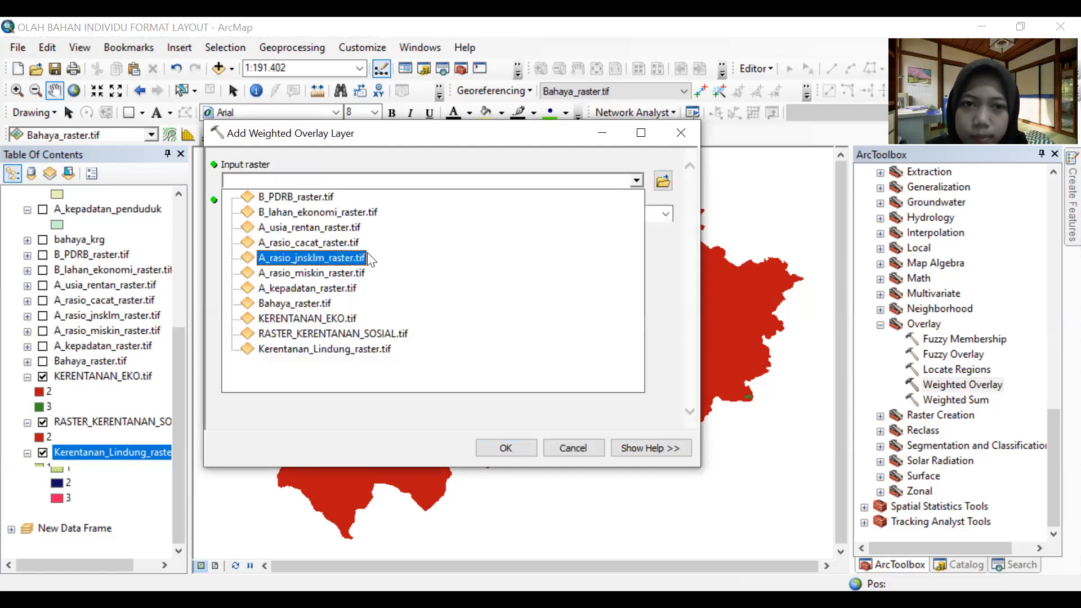
{"action": "left_click", "coordinate": [354, 348]}
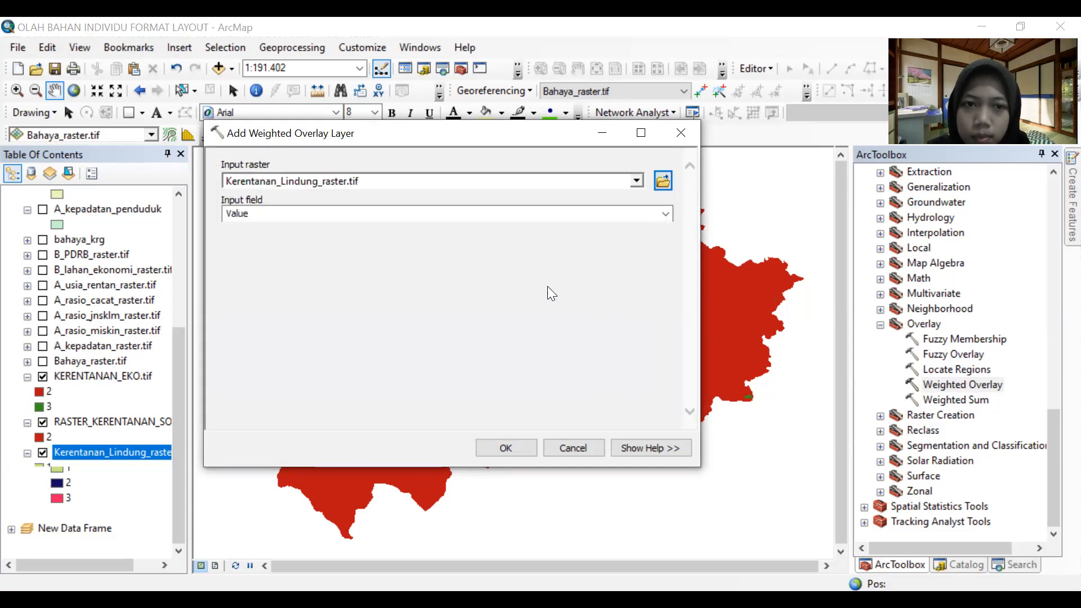
{"action": "left_click", "coordinate": [510, 444]}
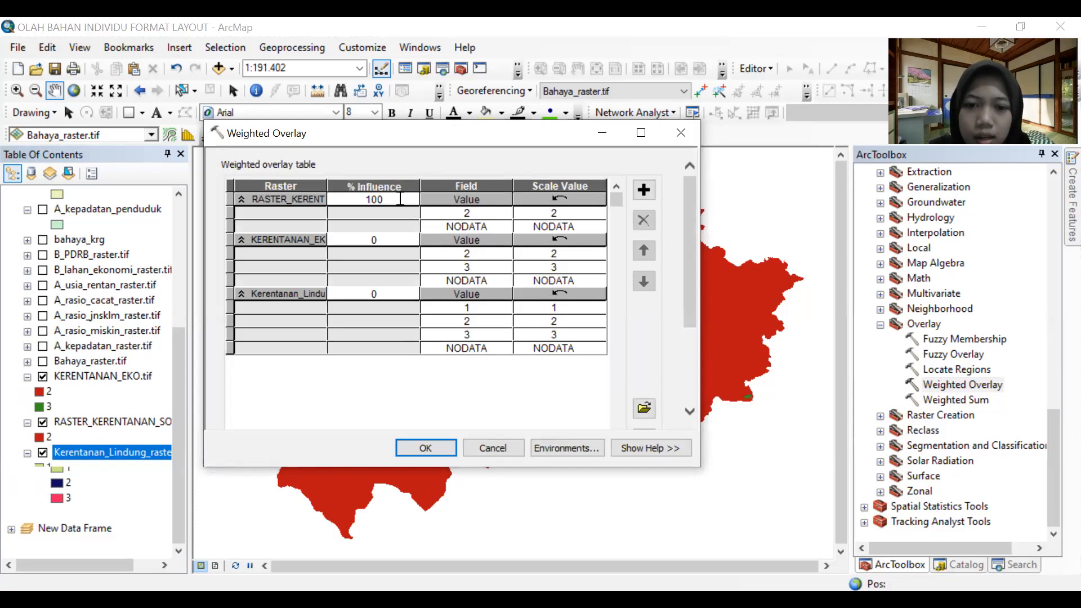
Set the influence to 40 for RASTER_KERENTANAN_SOSIAL.tif, 30 for KERENTANAN_EKO.tif and 30 for Kerentanan_Lindung_raster.tif.
{"action": "left_click_drag", "start_coordinate": [401, 200], "coordinate": [354, 202]}
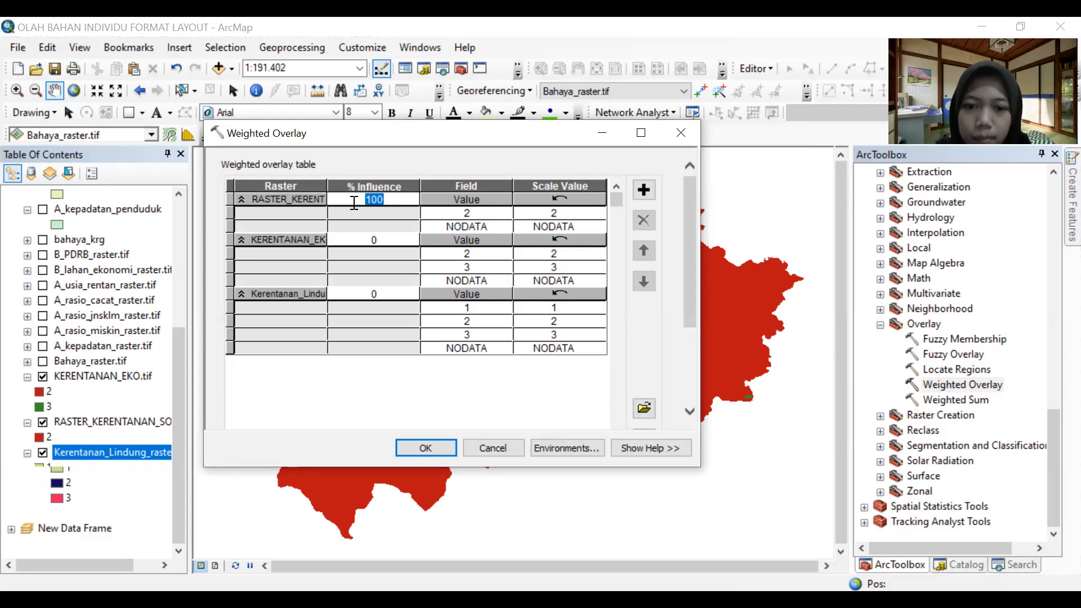
{"action": "type", "text": "40"}
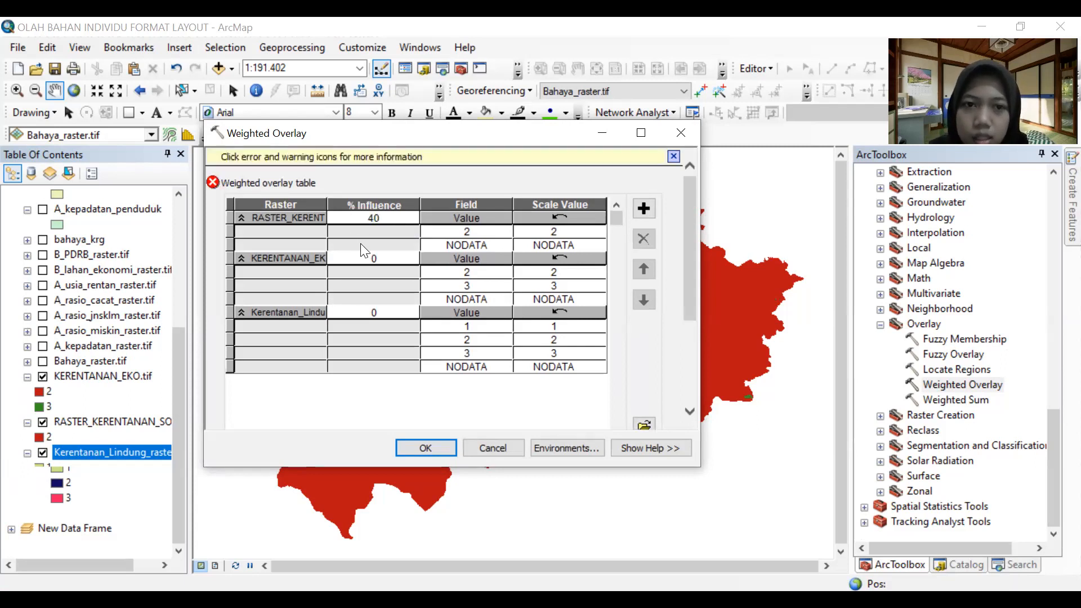
{"action": "left_click", "coordinate": [375, 258]}
{"action": "type", "text": "30"}
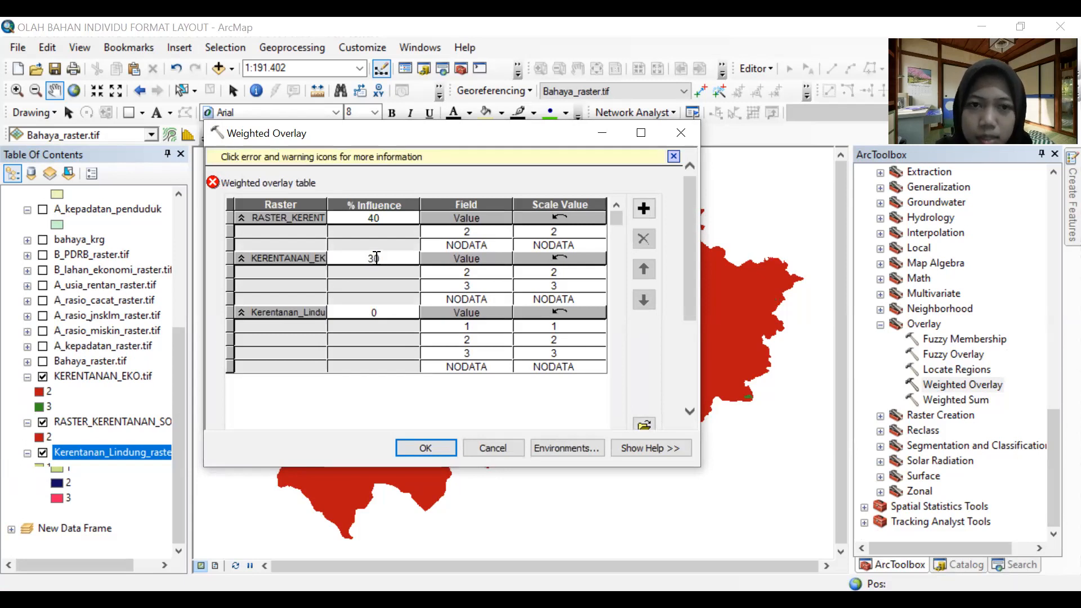
{"action": "left_click", "coordinate": [382, 311]}
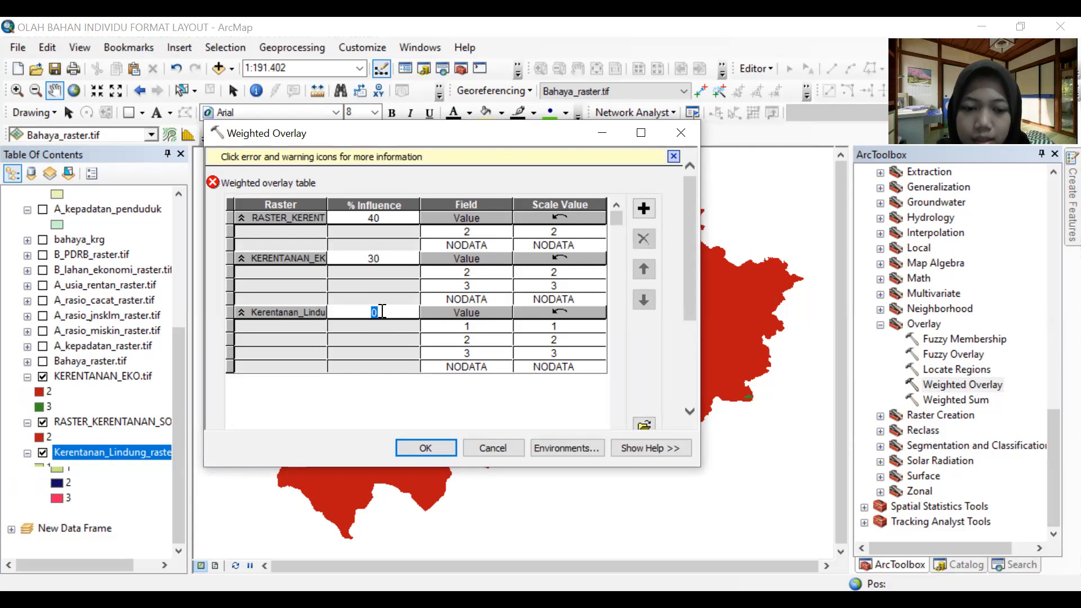
{"action": "type", "text": "30"}
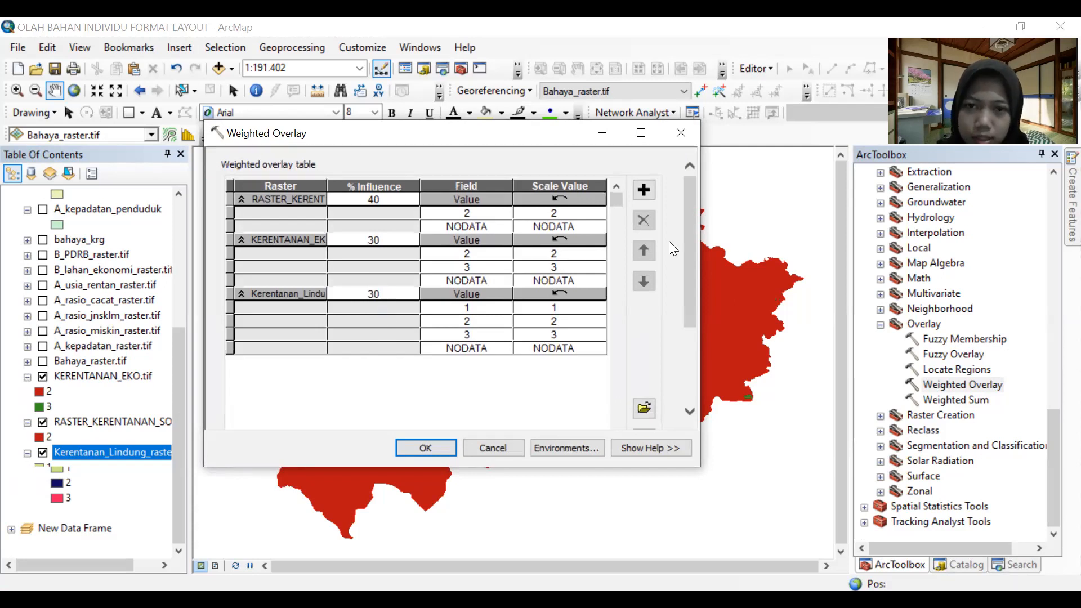
{"action": "scroll", "coordinate": [693, 259], "scroll_direction": "down", "scroll_amount": 5}
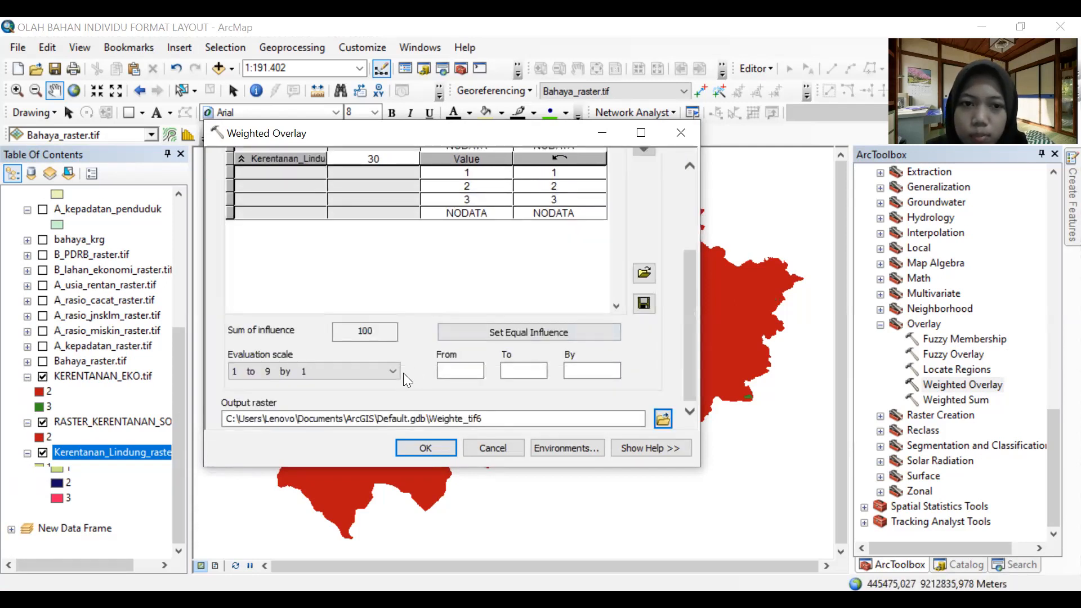
Set the evaluation scale to 1 to 3 by 1 and the scale value of RASTER_KERENTANAN_SOSIAL class 2 to 2.
{"action": "left_click", "coordinate": [378, 373]}
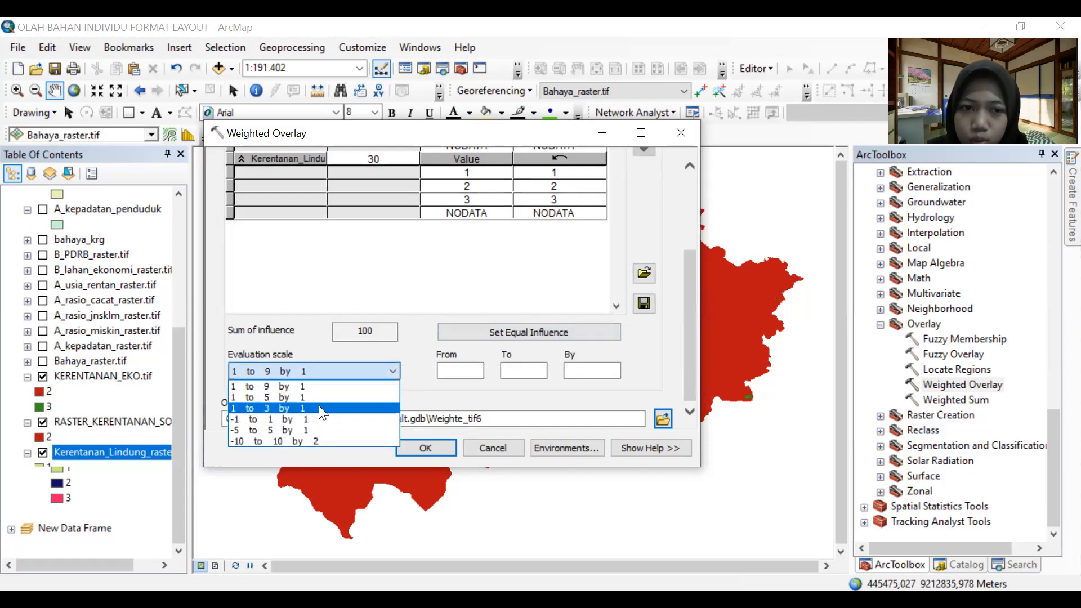
{"action": "left_click", "coordinate": [319, 409]}
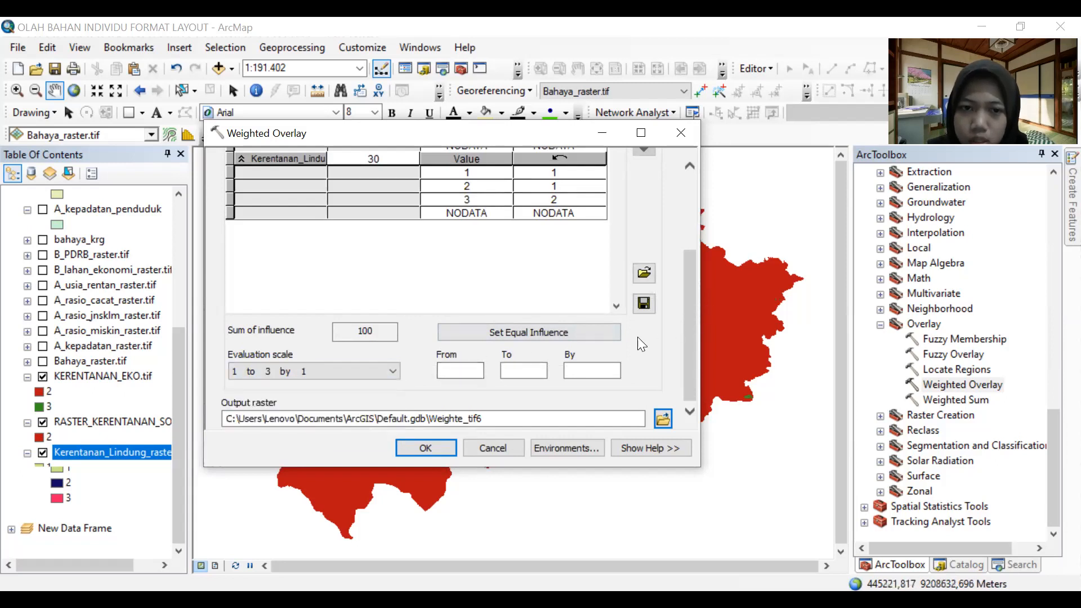
{"action": "left_click_drag", "start_coordinate": [689, 321], "coordinate": [700, 230]}
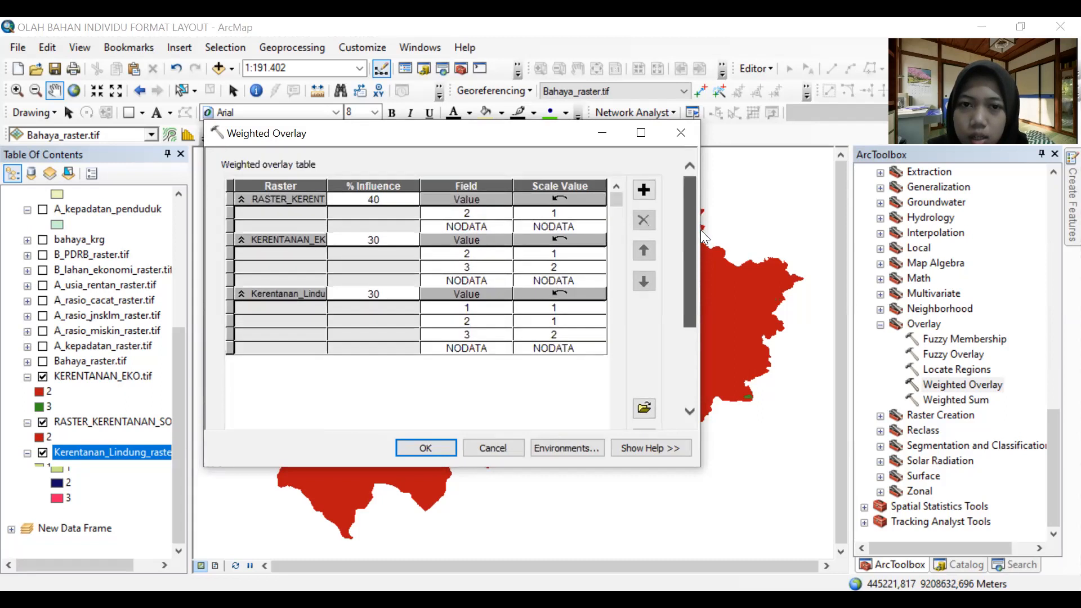
{"action": "left_click", "coordinate": [595, 214]}
{"action": "left_click", "coordinate": [595, 214]}
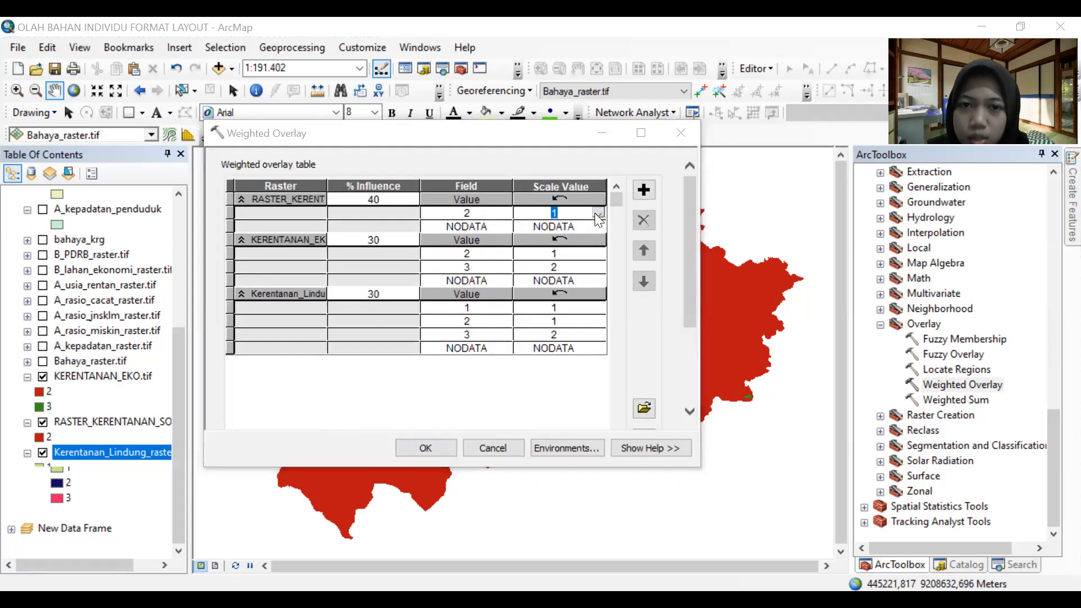
Set the KERENTANAN_EKO scale values to 2 for class 2 and 3 for class 3.
{"action": "left_click", "coordinate": [596, 255]}
{"action": "left_click", "coordinate": [597, 254]}
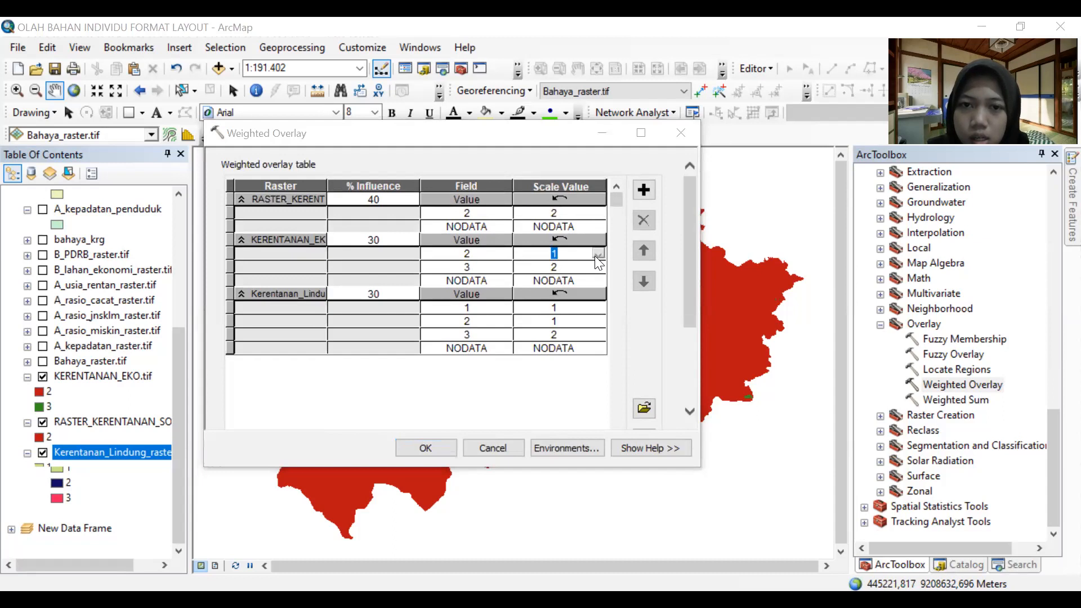
{"action": "left_click", "coordinate": [586, 271]}
{"action": "left_click", "coordinate": [598, 268]}
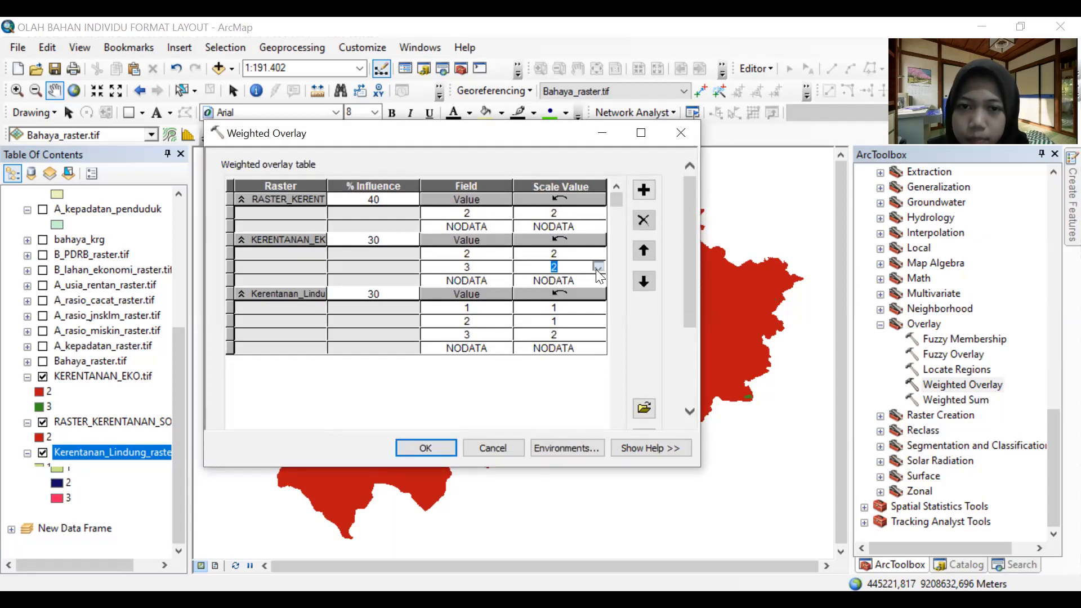
{"action": "left_click", "coordinate": [598, 269]}
Set the Kerentanan_Lindung_raster scale values to 2 for class 2 and 3 for class 3.
{"action": "left_click", "coordinate": [598, 325]}
{"action": "left_click", "coordinate": [598, 323]}
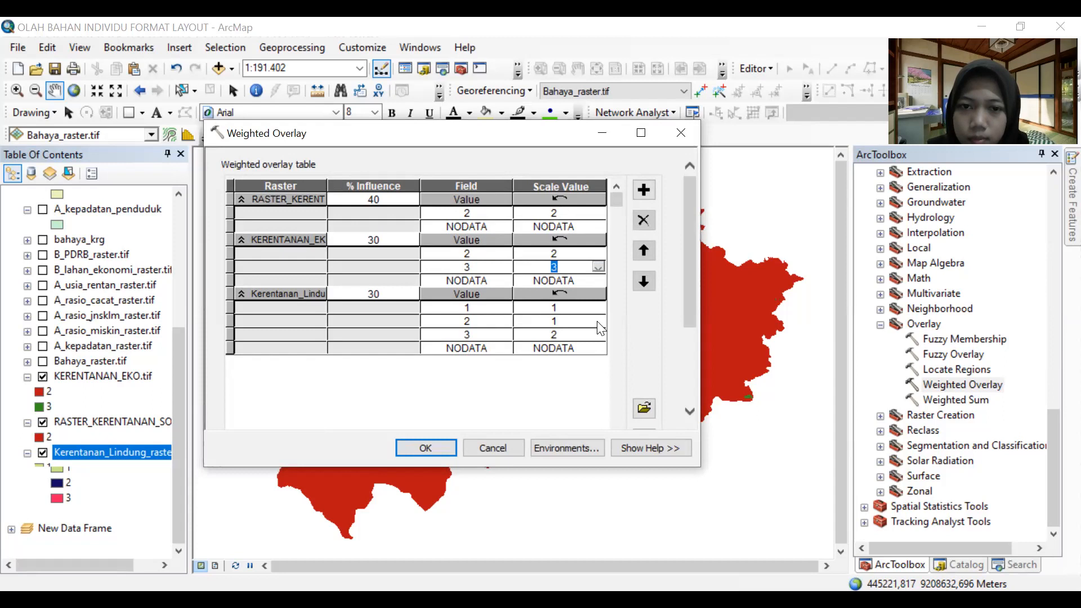
{"action": "left_click", "coordinate": [587, 333]}
{"action": "left_click", "coordinate": [598, 336]}
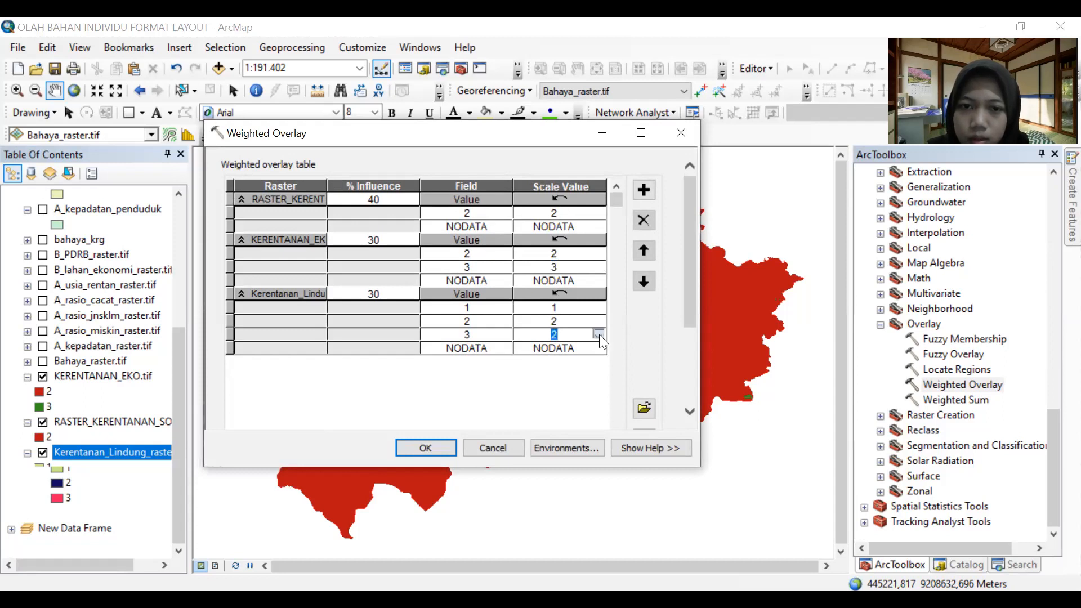
Set the weighted overlay output raster to KERENTANAN_RASTER.tif in the RASTER folder.
{"action": "left_click_drag", "start_coordinate": [685, 255], "coordinate": [686, 340]}
{"action": "left_click", "coordinate": [663, 419]}
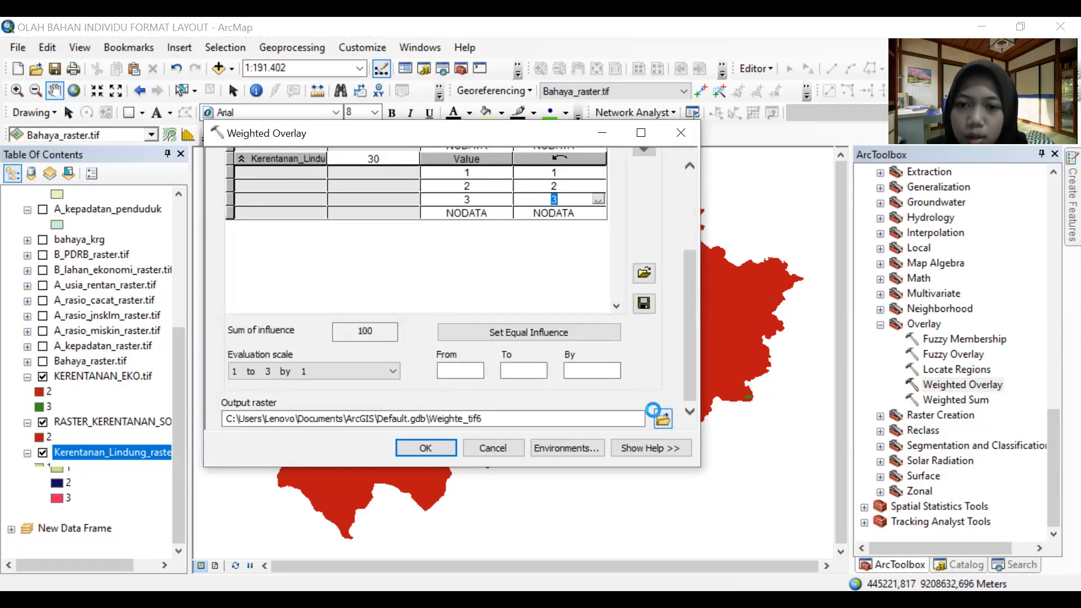
{"action": "type", "text": "KERENTANAN"}
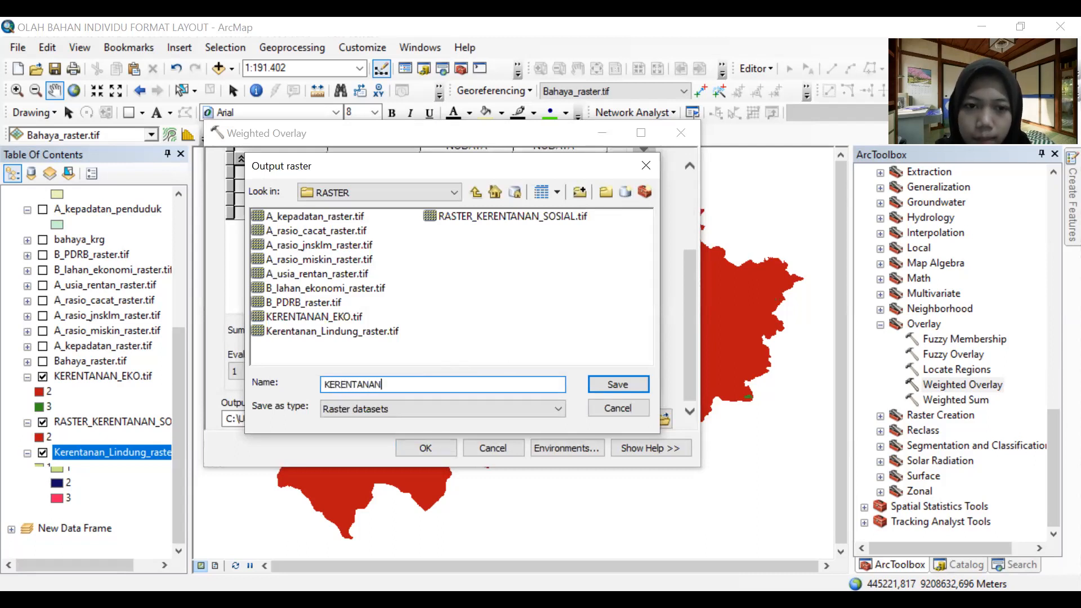
{"action": "type", "text": "_RASTER.tif"}
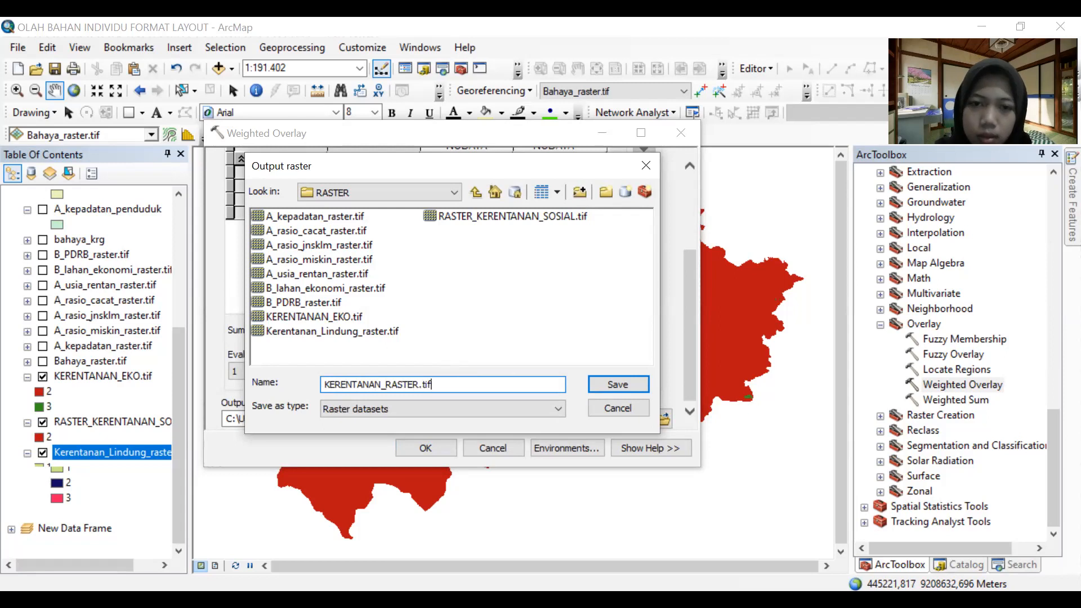
{"action": "left_click", "coordinate": [618, 384]}
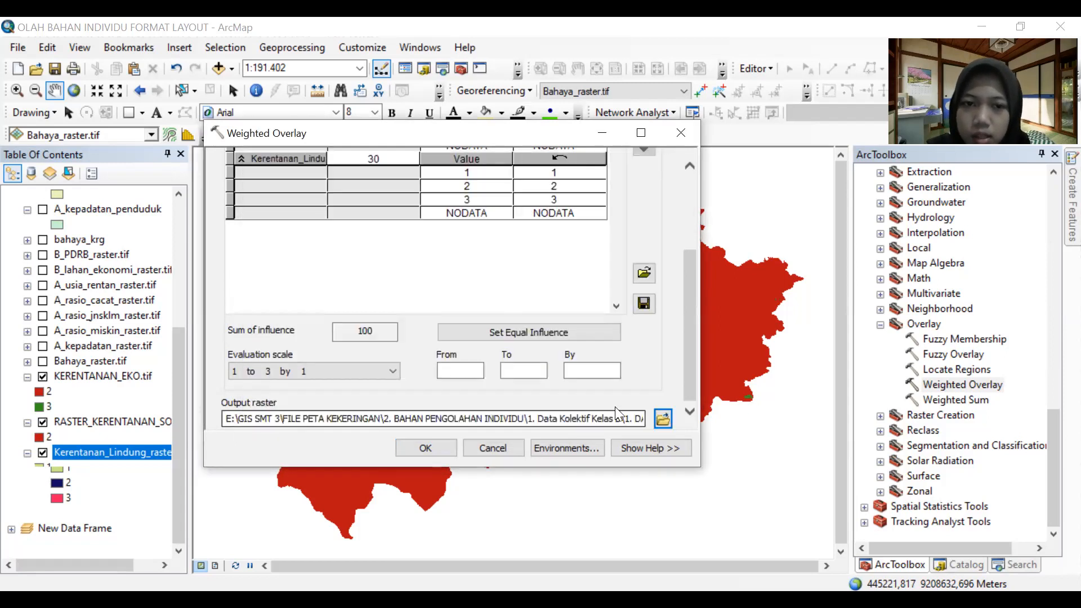
Enter an evaluation range from 1 to 3 by 1 and run the weighted overlay.
{"action": "left_click", "coordinate": [460, 371]}
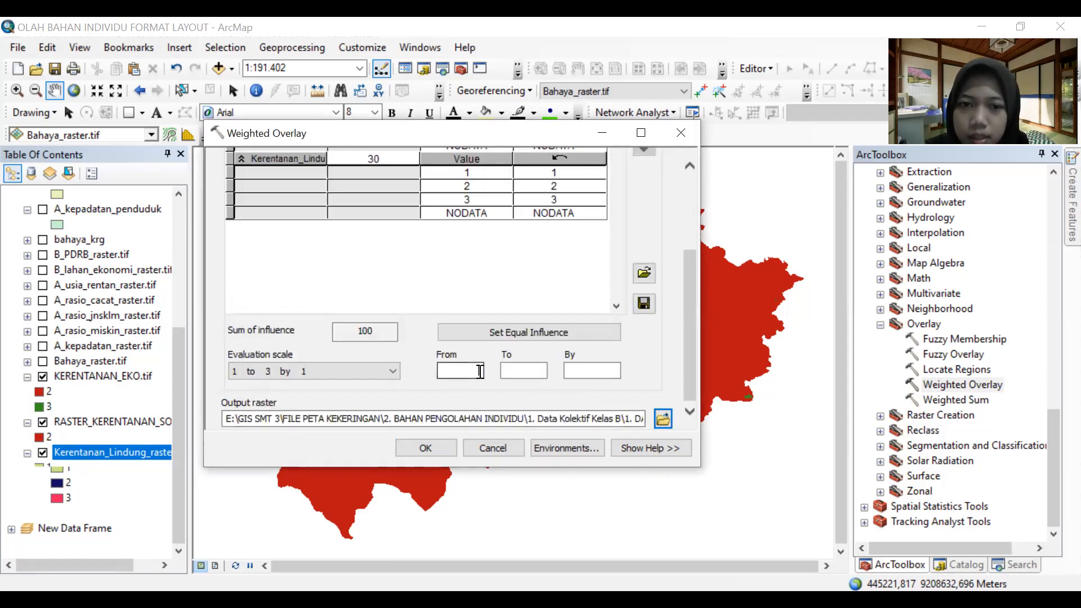
{"action": "type", "text": "1"}
{"action": "left_click", "coordinate": [525, 372]}
{"action": "type", "text": "3"}
{"action": "left_click", "coordinate": [567, 371]}
{"action": "type", "text": "1"}
{"action": "left_click", "coordinate": [436, 450]}
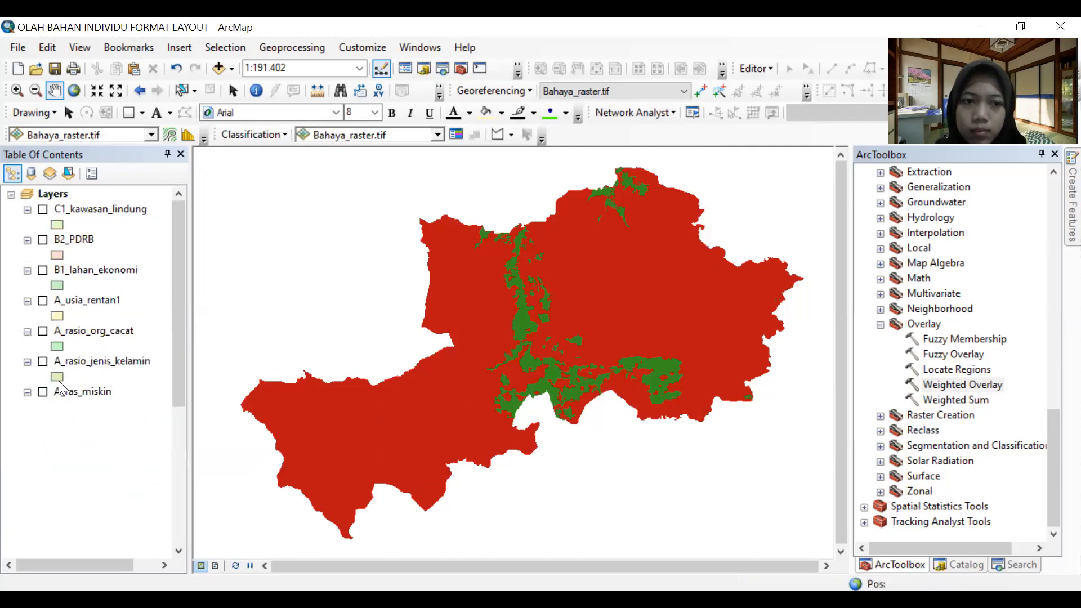
Hide the three input vulnerability rasters and collapse their legends, leaving KERENTANAN_RASTER.tif displayed.
{"action": "left_click", "coordinate": [43, 452]}
{"action": "left_click", "coordinate": [27, 431]}
{"action": "left_click", "coordinate": [27, 452]}
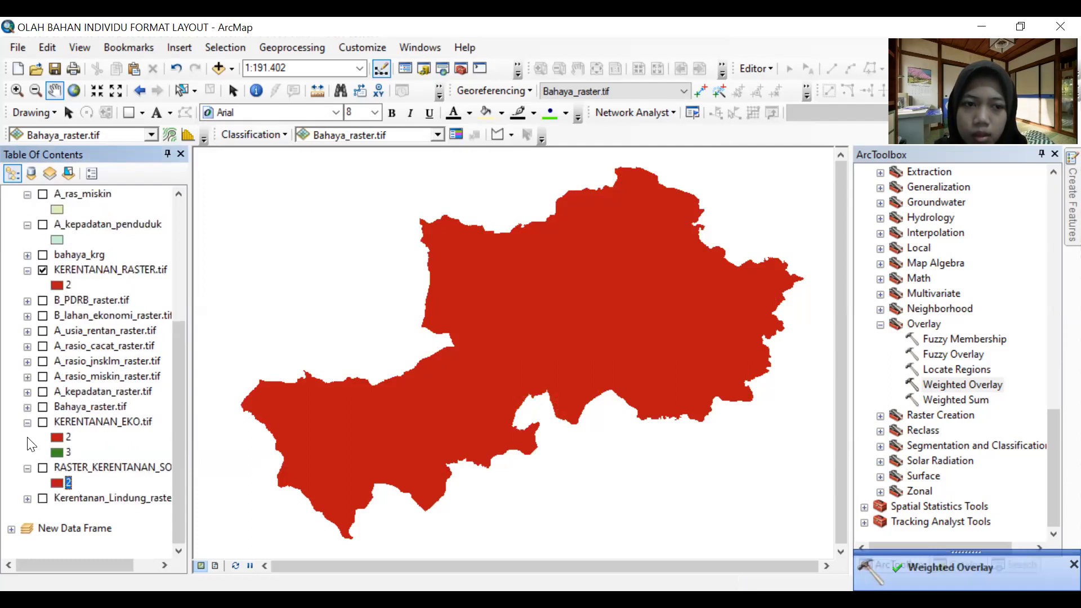
{"action": "left_click", "coordinate": [27, 498]}
{"action": "left_click", "coordinate": [27, 498]}
{"action": "left_click", "coordinate": [27, 468]}
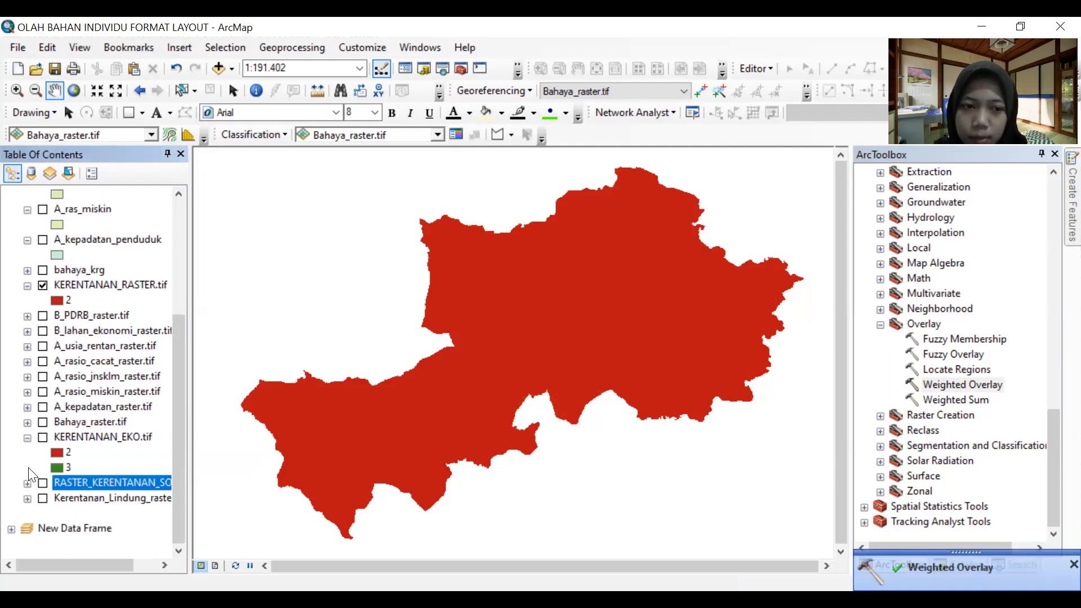
{"action": "left_click", "coordinate": [27, 438]}
Move Bahaya_raster.tif, KERENTANAN_RASTER.tif and bahaya_krg to the head of the layer list in that order, and hide KERENTANAN_RASTER.tif.
{"action": "left_click_drag", "start_coordinate": [129, 315], "coordinate": [104, 195]}
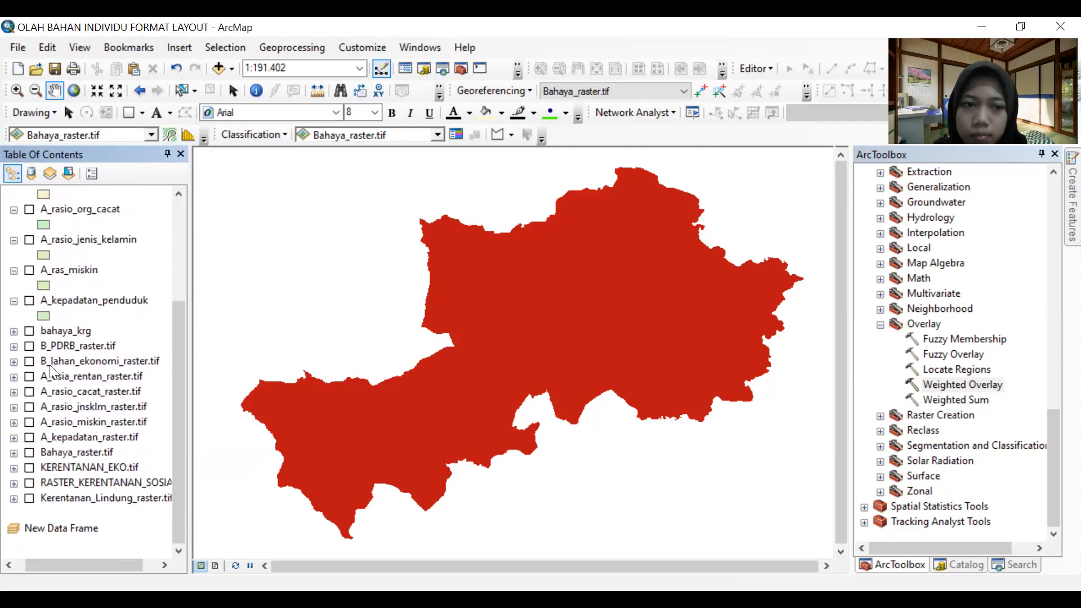
{"action": "left_click_drag", "start_coordinate": [64, 331], "coordinate": [73, 199]}
{"action": "scroll", "coordinate": [38, 311], "scroll_direction": "down", "scroll_amount": 2}
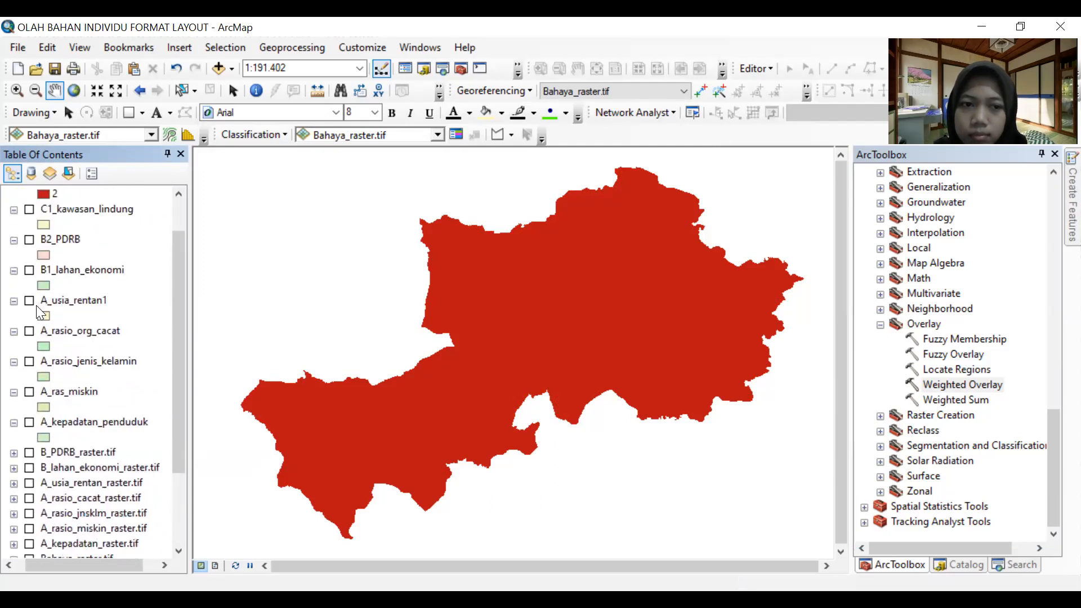
{"action": "scroll", "coordinate": [38, 312], "scroll_direction": "down", "scroll_amount": 2}
{"action": "left_click_drag", "start_coordinate": [68, 472], "coordinate": [31, 227]}
{"action": "left_click", "coordinate": [67, 223]}
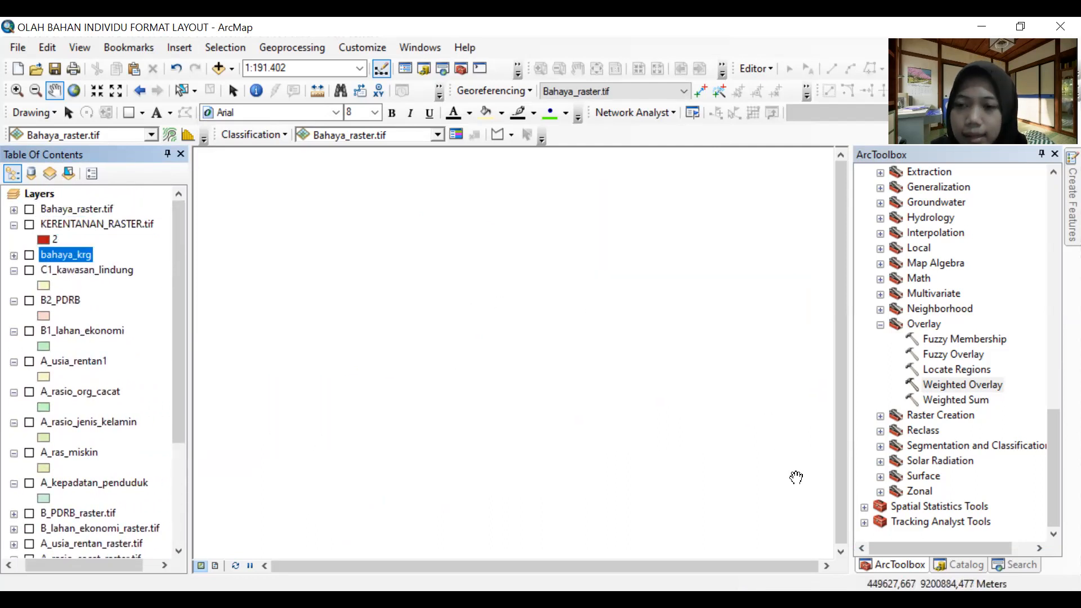
Add 3_kapasitas2.shp from the SHP folder of 03. PETA KAPASITAS as the first layer of the data frame.
{"action": "left_click", "coordinate": [967, 564]}
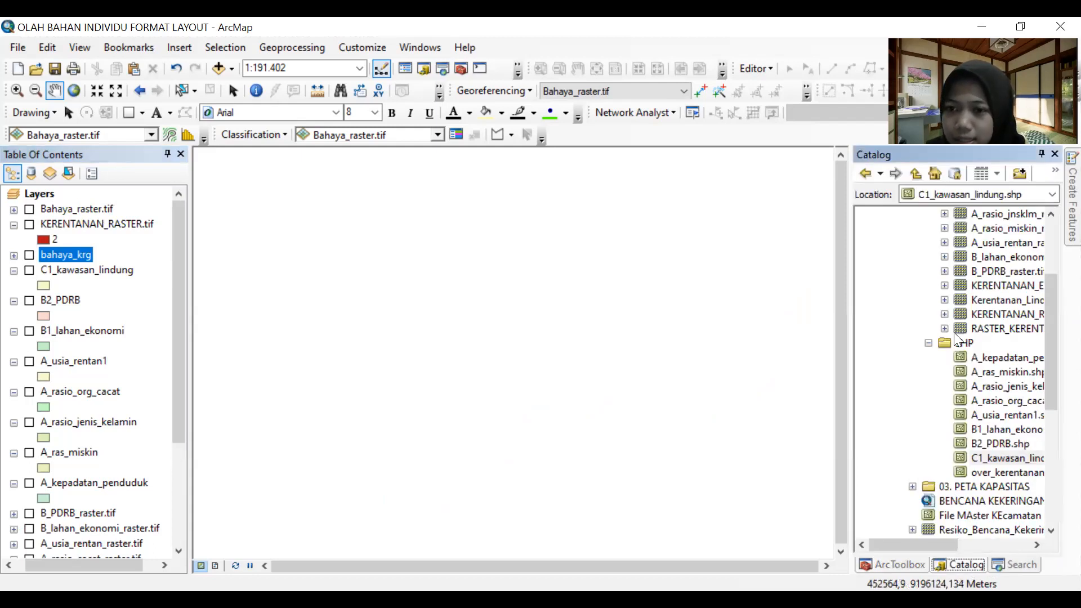
{"action": "scroll", "coordinate": [952, 366], "scroll_direction": "down", "scroll_amount": 2}
{"action": "left_click", "coordinate": [913, 400]}
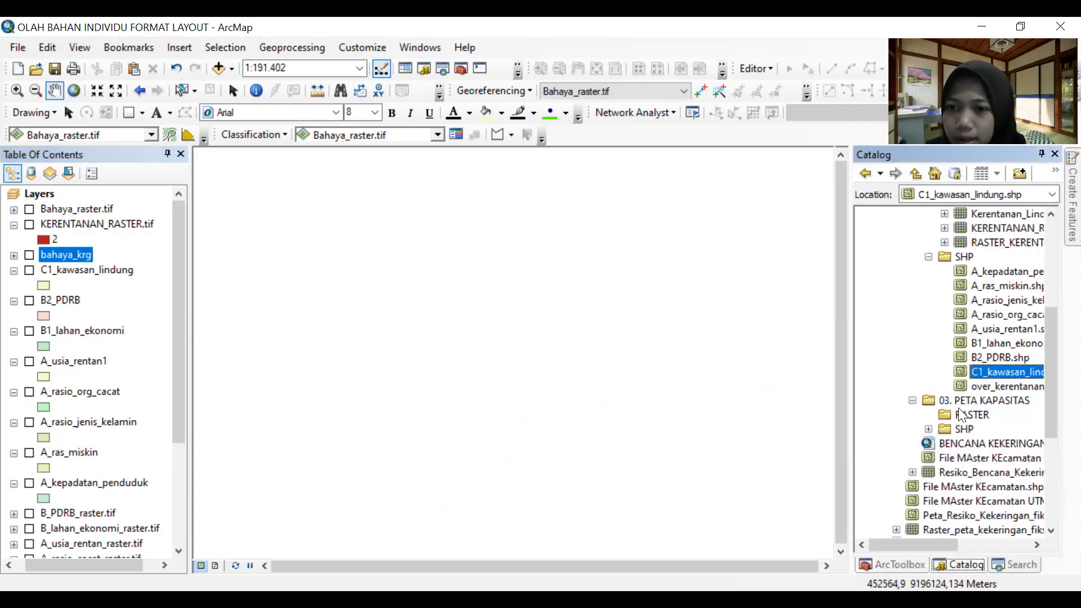
{"action": "left_click", "coordinate": [930, 429]}
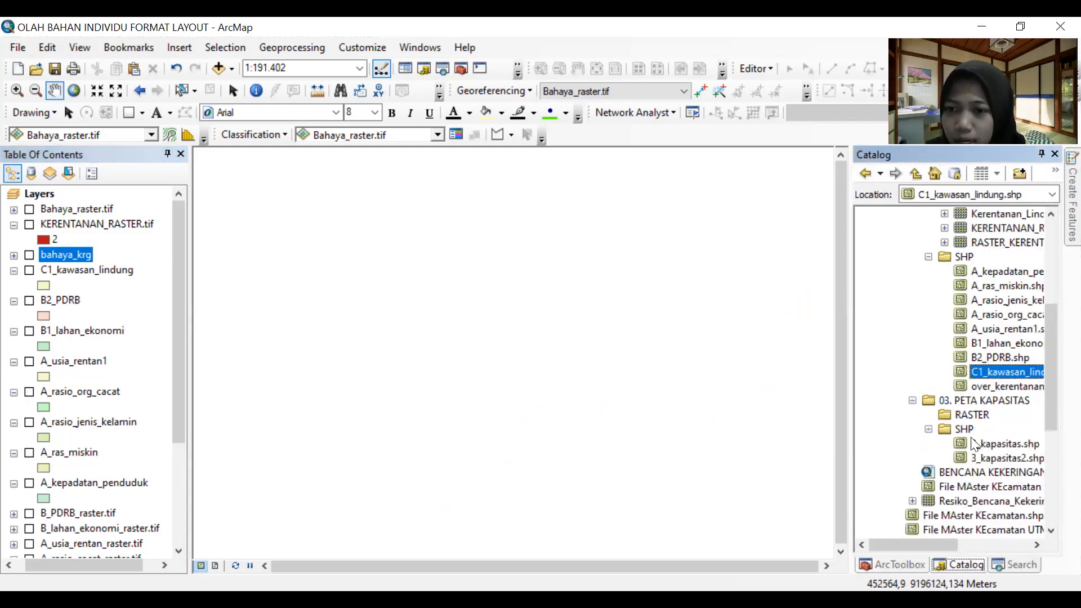
{"action": "left_click", "coordinate": [995, 457]}
{"action": "mouse_move", "coordinate": [996, 457]}
{"action": "left_mouse_down"}
{"action": "mouse_move", "coordinate": [130, 250]}
{"action": "mouse_move", "coordinate": [100, 212]}
{"action": "left_mouse_up"}
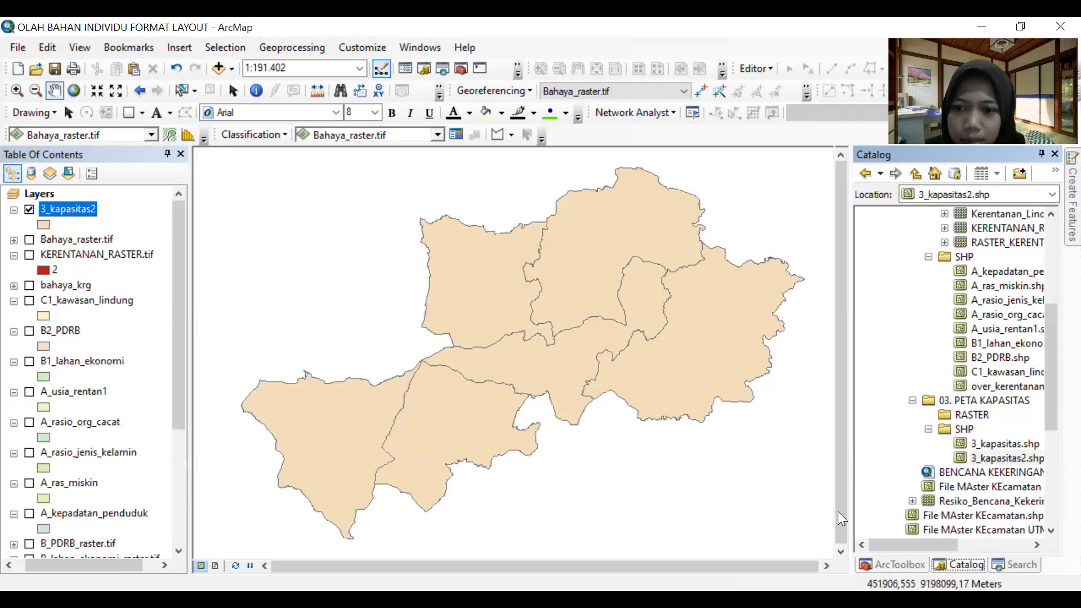
Start Polygon to Raster with 3_kapasitas2 as the input features and Skor_1 as the value field.
{"action": "left_click", "coordinate": [901, 565]}
{"action": "scroll", "coordinate": [898, 324], "scroll_direction": "up", "scroll_amount": 11}
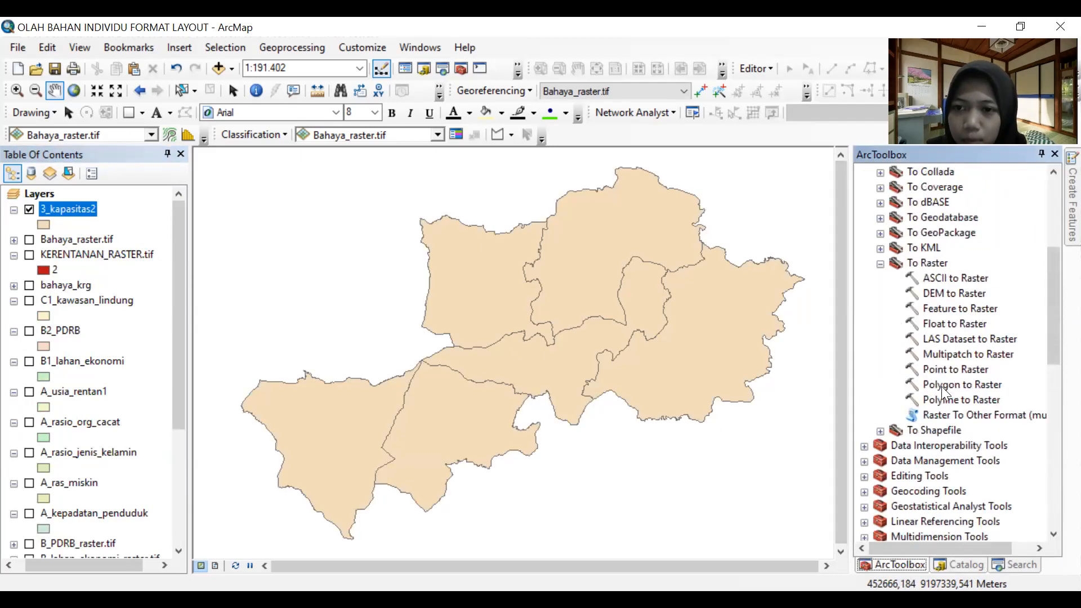
{"action": "left_click", "coordinate": [942, 387]}
{"action": "left_click_drag", "start_coordinate": [83, 209], "coordinate": [390, 180]}
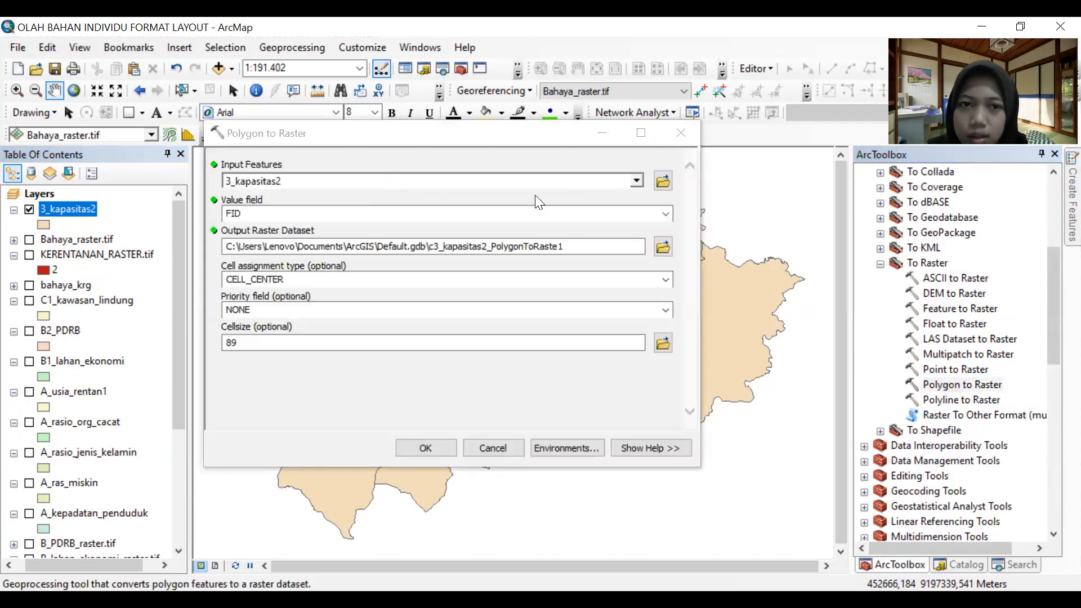
{"action": "left_click", "coordinate": [663, 219]}
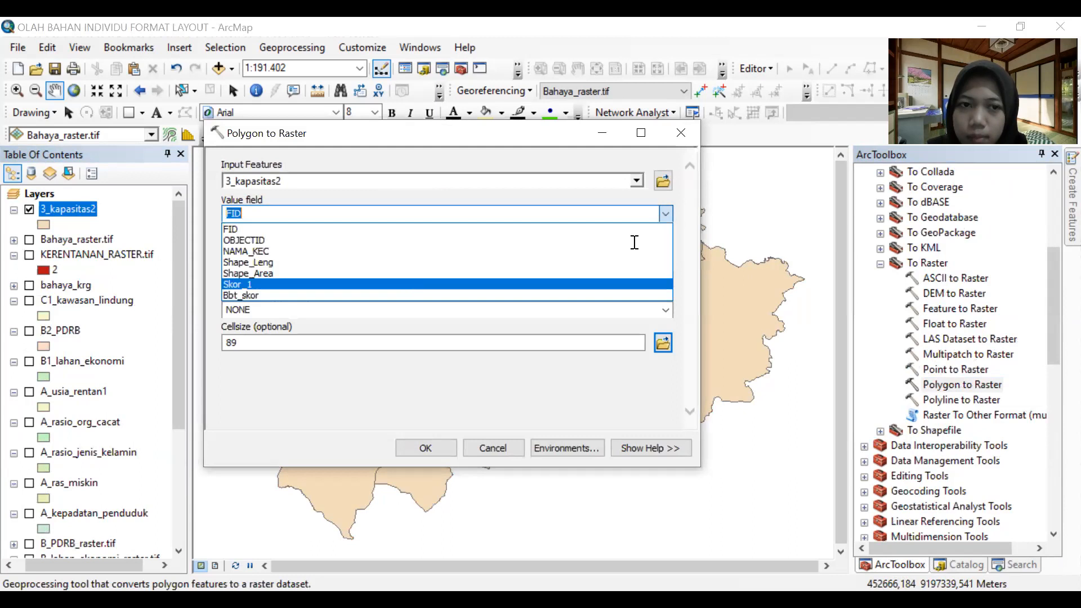
{"action": "left_click", "coordinate": [411, 282]}
Set the output raster dataset to KAPASITAS_RASTER.tif in the RASTER folder of 03. PETA KAPASITAS.
{"action": "left_click", "coordinate": [665, 245]}
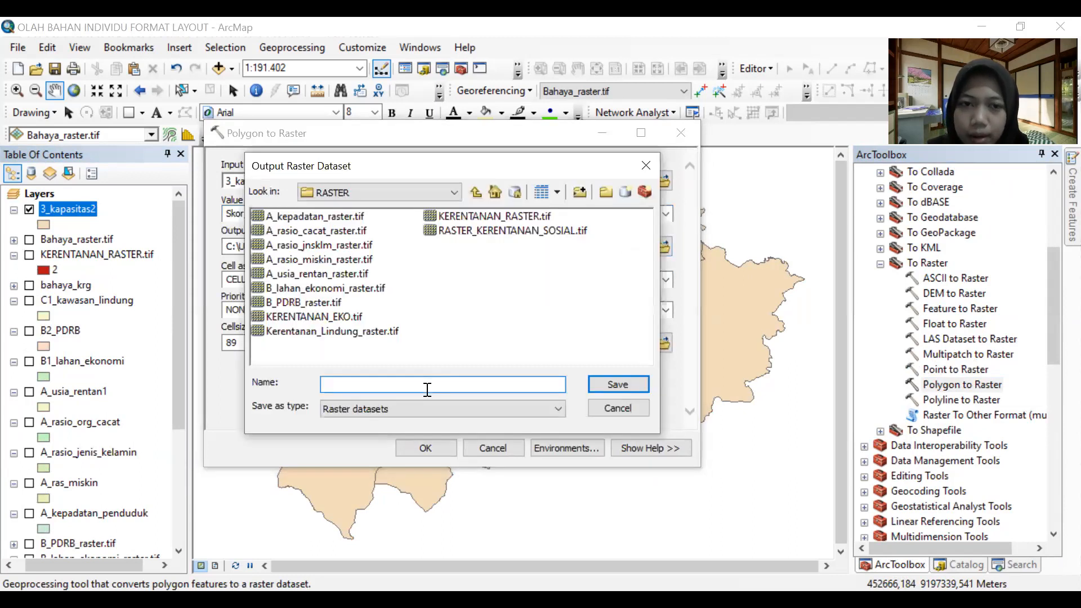
{"action": "left_click", "coordinate": [472, 193]}
{"action": "left_click", "coordinate": [473, 192]}
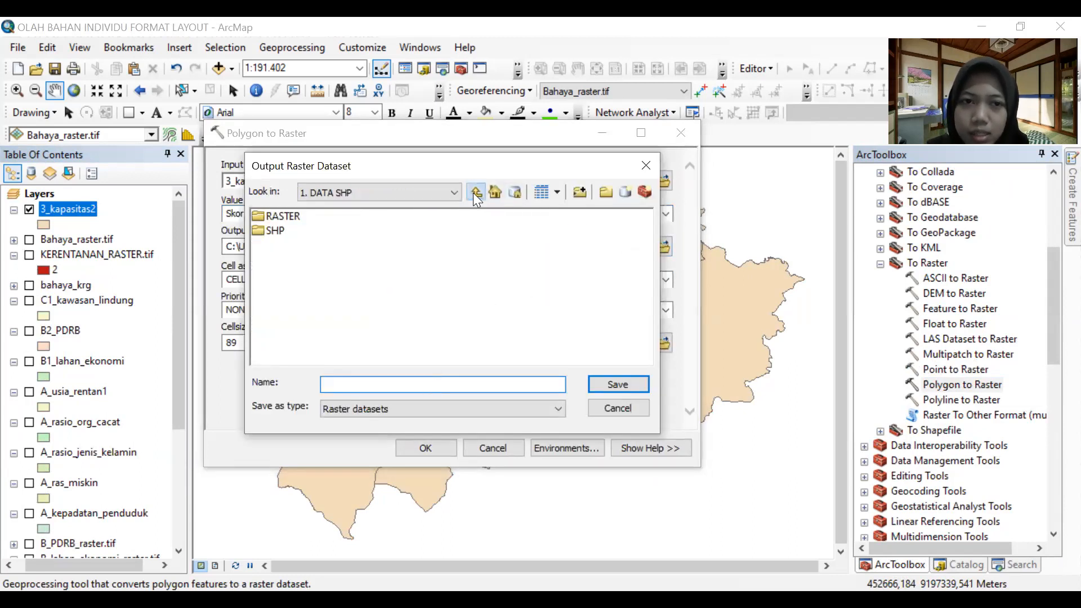
{"action": "double_click", "coordinate": [338, 258]}
{"action": "double_click", "coordinate": [280, 215]}
{"action": "left_click", "coordinate": [347, 387]}
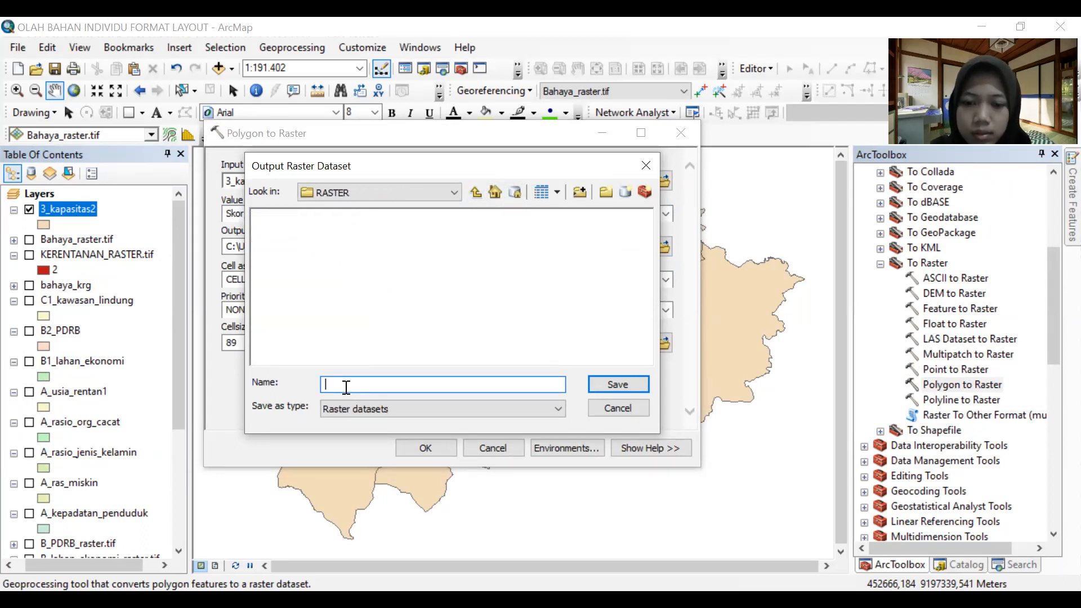
{"action": "type", "text": "KAPA"}
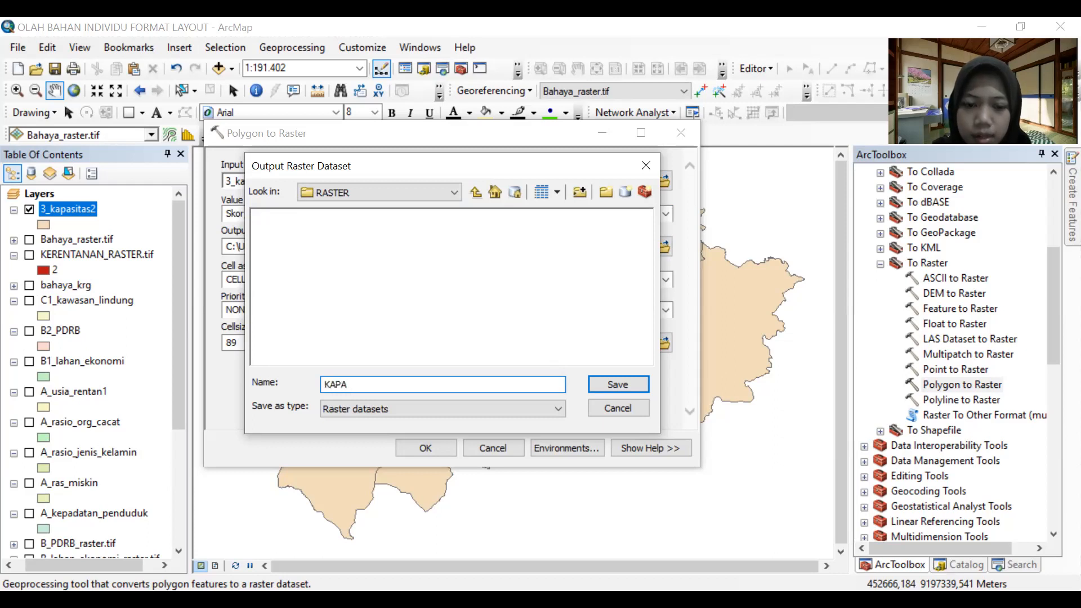
{"action": "type", "text": "SIT"}
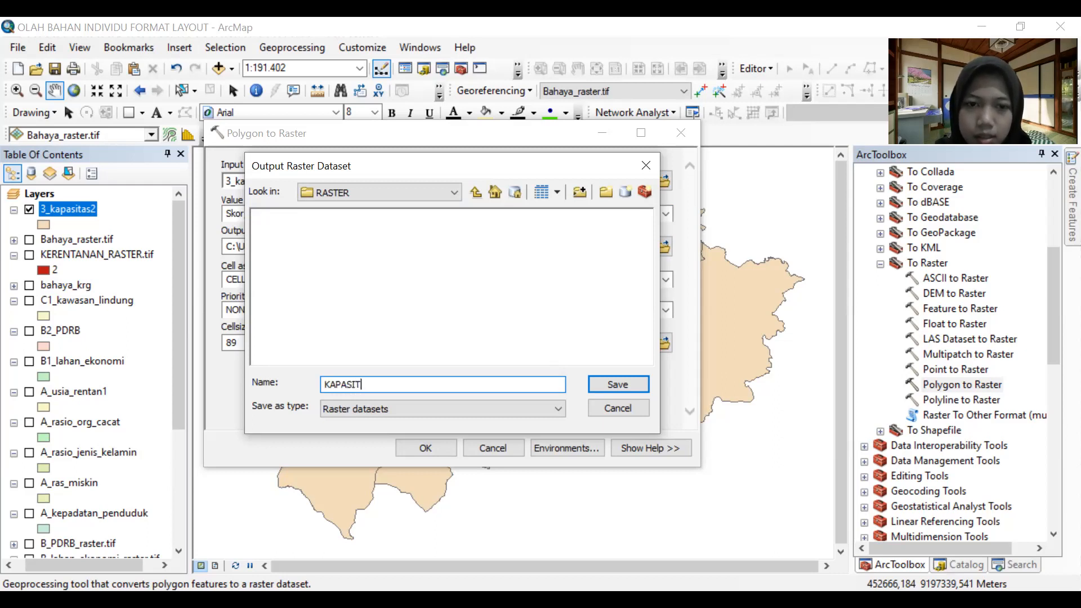
{"action": "type", "text": "AS_RASTER.tif"}
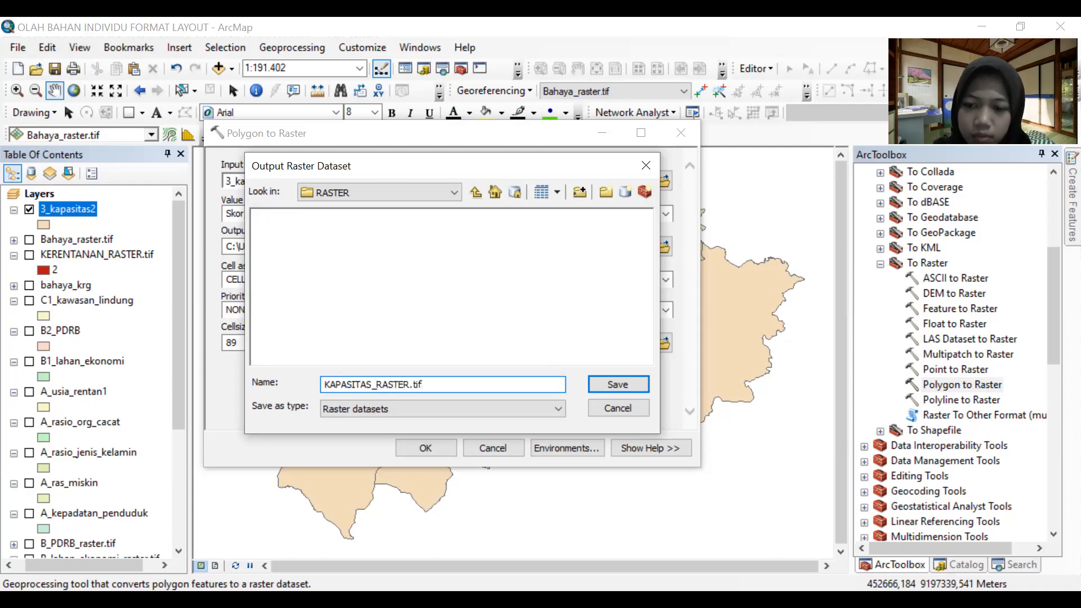
{"action": "key", "text": "Return"}
Set the cell size to 30 and run the polygon to raster conversion.
{"action": "double_click", "coordinate": [231, 342]}
{"action": "type", "text": "30"}
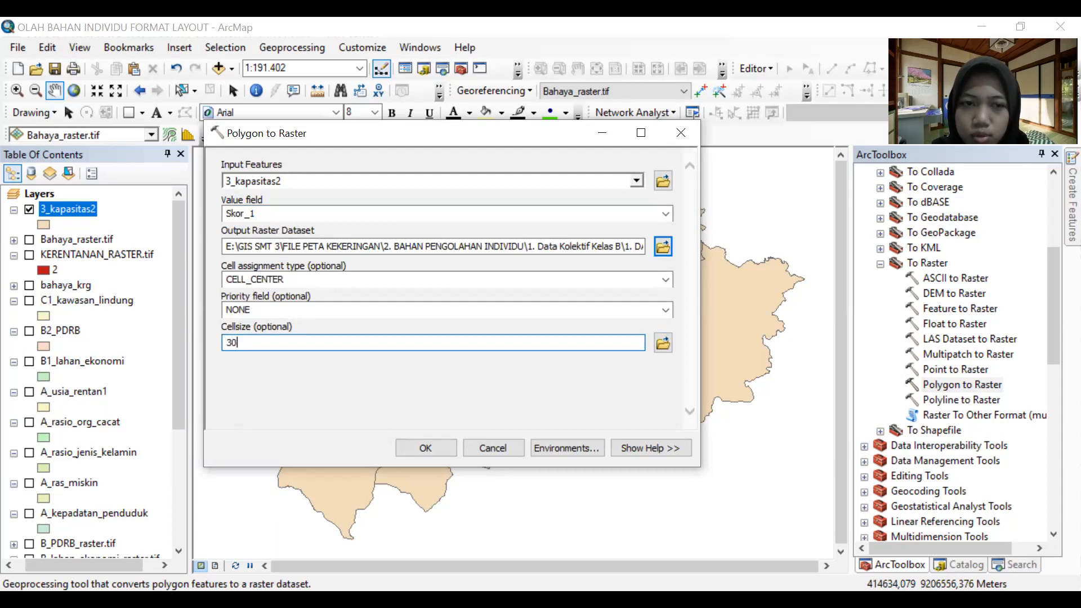
{"action": "left_click", "coordinate": [427, 447]}
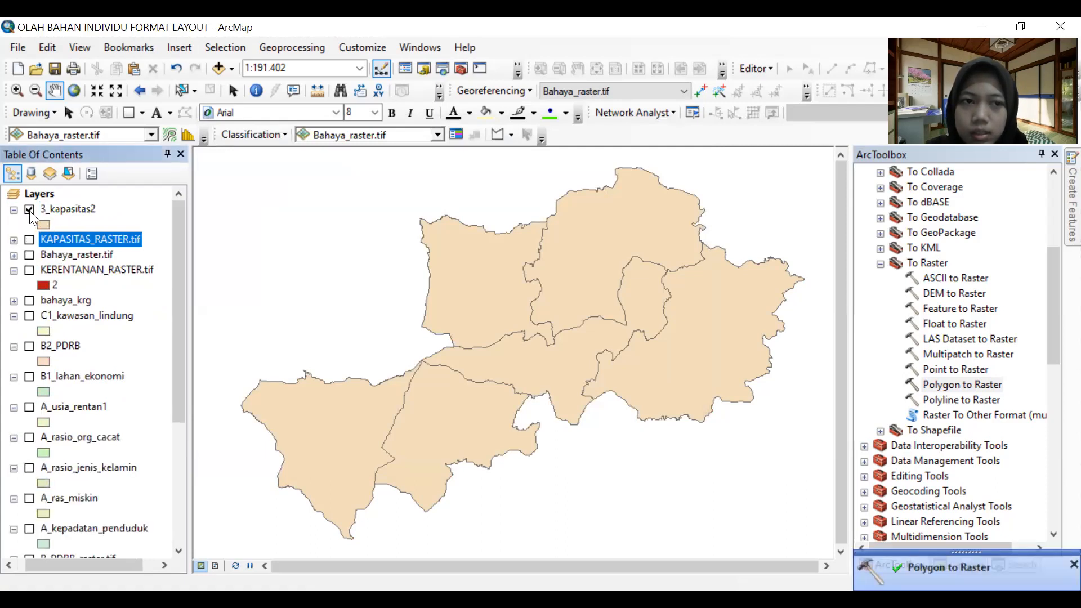
Move the 3_kapasitas2 layer below bahaya_krg in the layer list.
{"action": "left_click", "coordinate": [29, 210]}
{"action": "right_click", "coordinate": [50, 209]}
{"action": "left_click", "coordinate": [29, 210]}
{"action": "left_click_drag", "start_coordinate": [57, 209], "coordinate": [50, 307]}
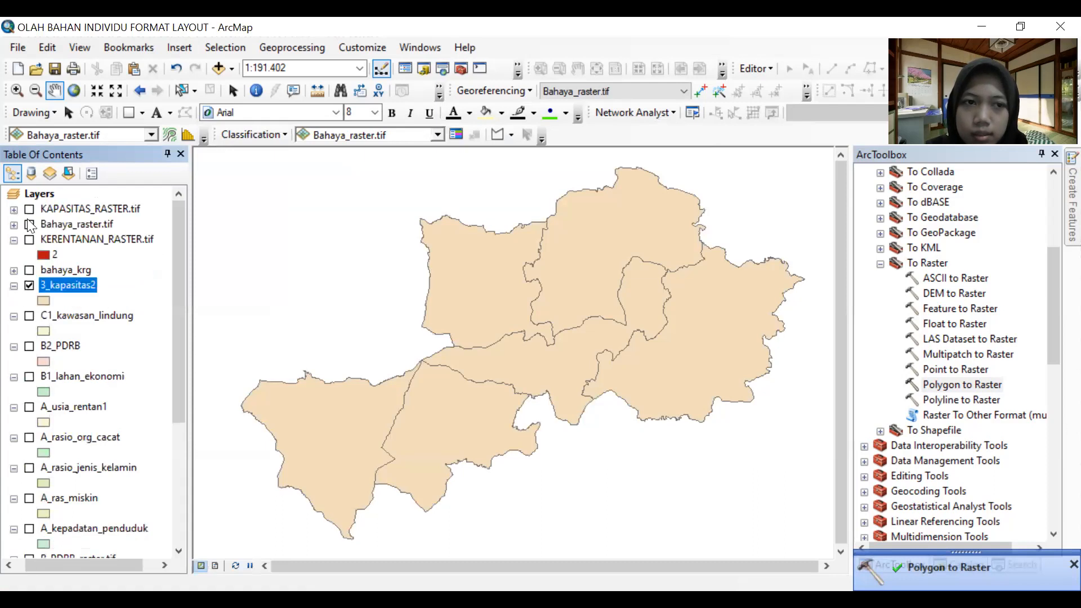
Show KAPASITAS_RASTER.tif, Bahaya_raster.tif and KERENTANAN_RASTER.tif on the map and hide the 3_kapasitas2 layer.
{"action": "left_click", "coordinate": [29, 209]}
{"action": "left_click", "coordinate": [29, 224]}
{"action": "left_click", "coordinate": [30, 240]}
{"action": "left_click", "coordinate": [29, 285]}
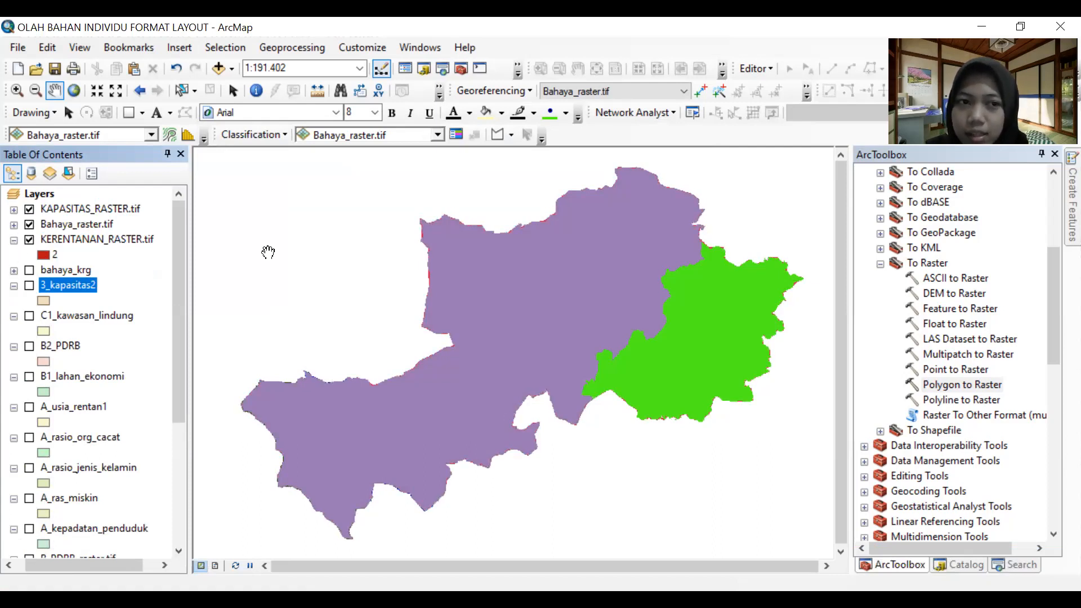
In Raster Calculator, build the expression "Bahaya_raster.tif" * "KERENTANAN_RASTER.tif" / "KAPASITAS_RASTER.tif".
{"action": "left_click", "coordinate": [1015, 565]}
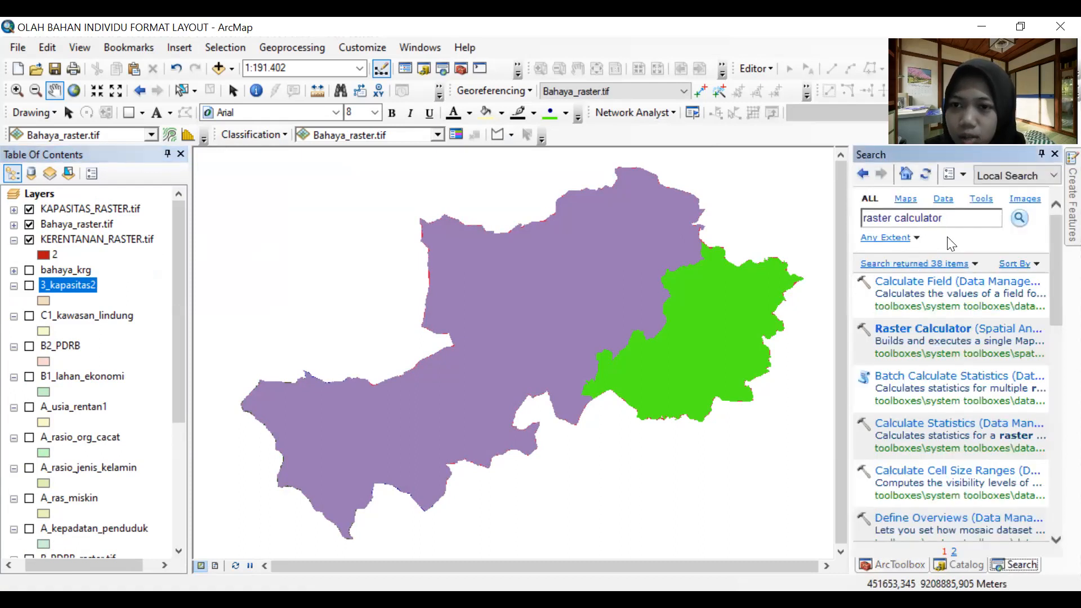
{"action": "left_click", "coordinate": [935, 329]}
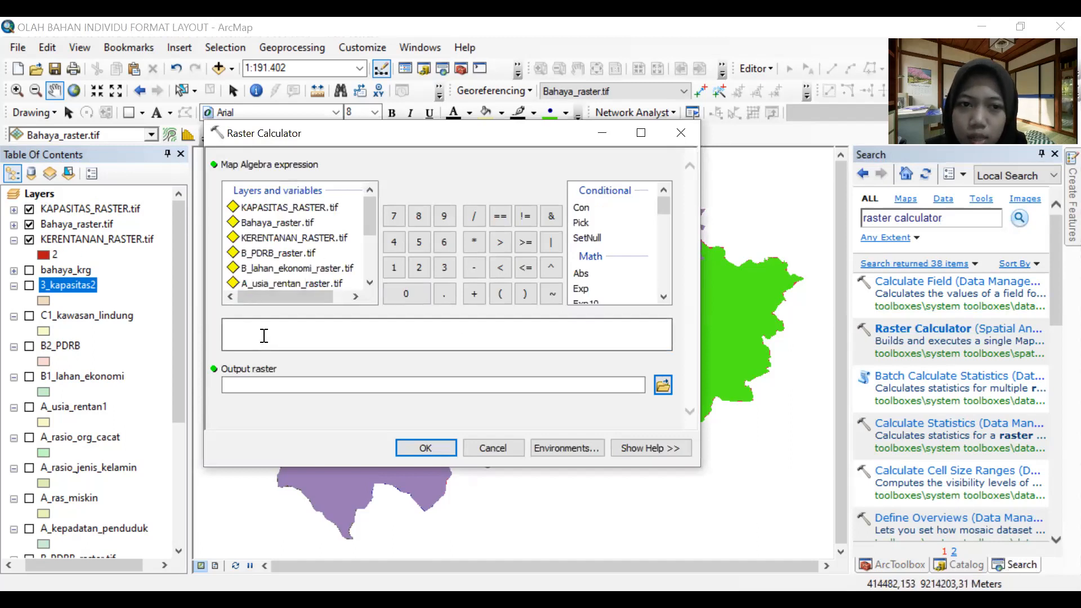
{"action": "double_click", "coordinate": [281, 223]}
{"action": "left_click", "coordinate": [475, 242]}
{"action": "double_click", "coordinate": [299, 238]}
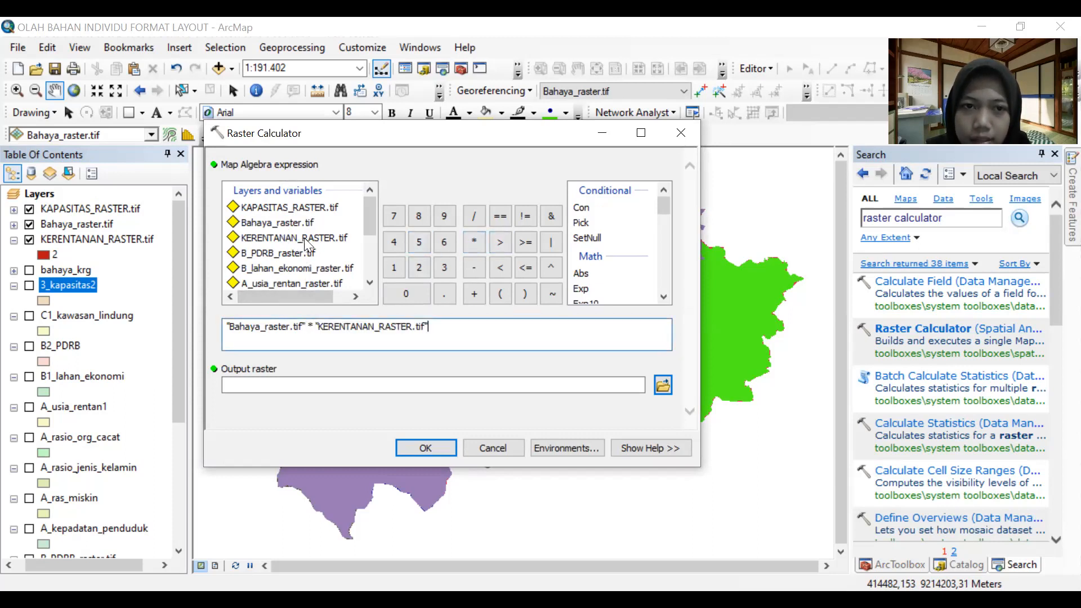
{"action": "left_click", "coordinate": [474, 217]}
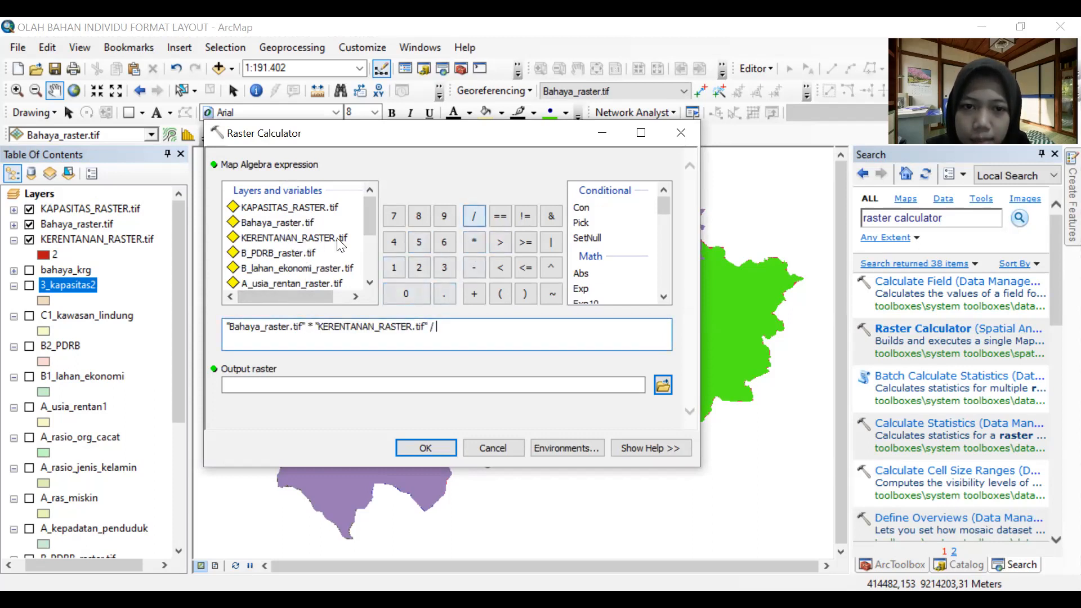
{"action": "double_click", "coordinate": [289, 207]}
Set the output raster to Resiko_Kekeringan.tif in the 1. DATA SHP folder and run the calculation.
{"action": "left_click", "coordinate": [657, 383]}
{"action": "left_click", "coordinate": [475, 193]}
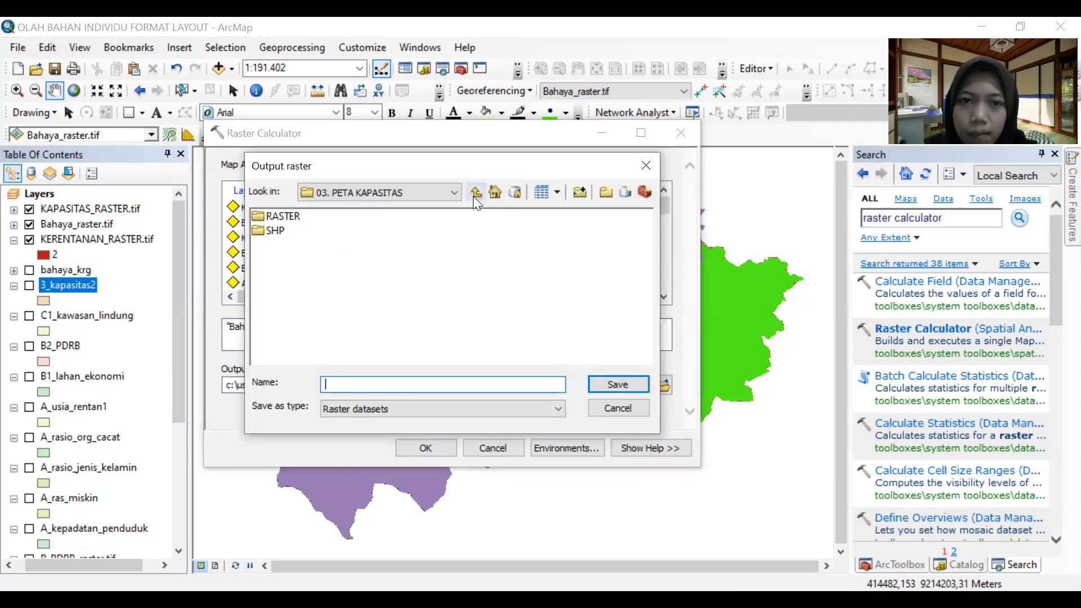
{"action": "left_click", "coordinate": [475, 192]}
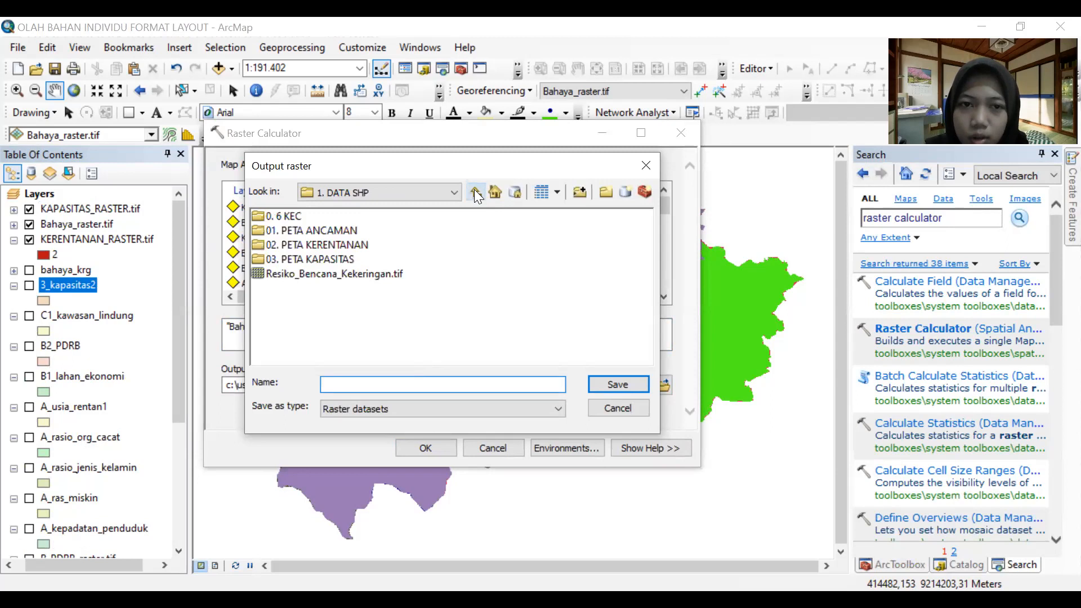
{"action": "left_click", "coordinate": [414, 384]}
{"action": "type", "text": "Resiko"}
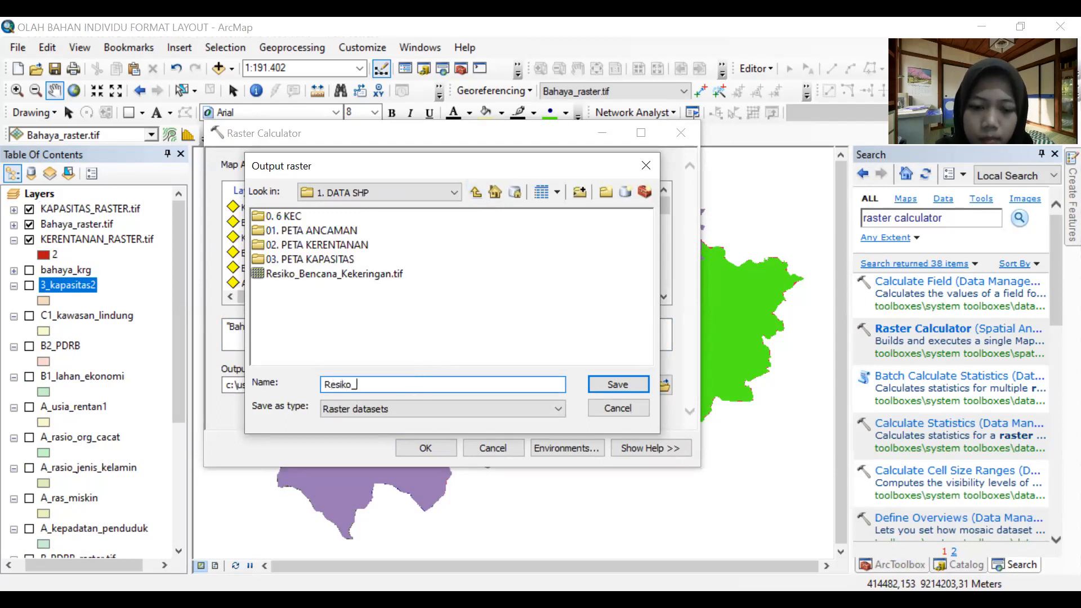
{"action": "type", "text": "_Kekeringan"}
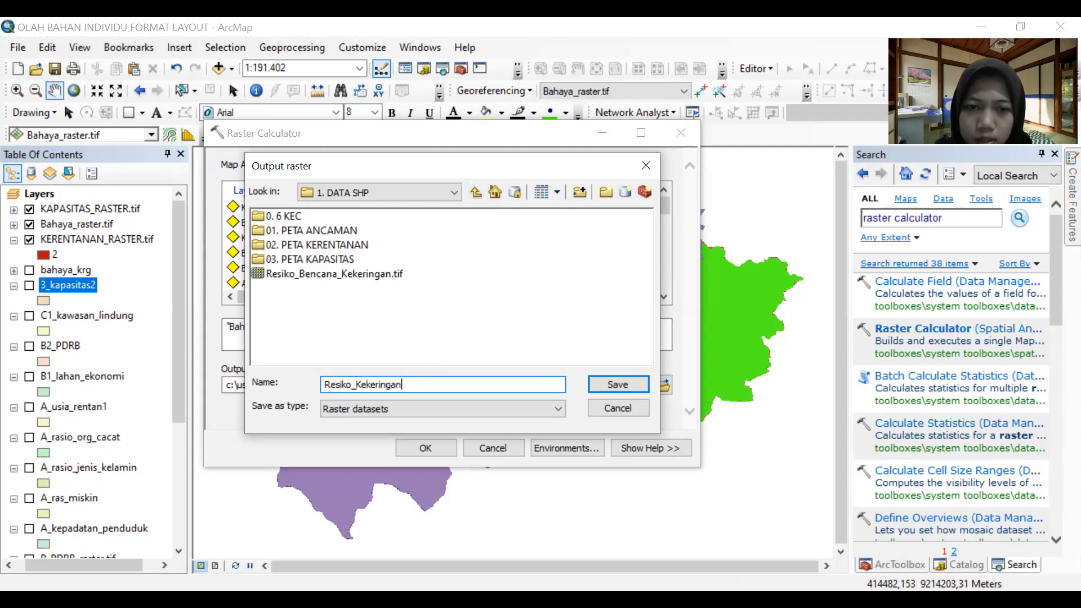
{"action": "type", "text": "_"}
{"action": "key", "text": "BackSpace"}
{"action": "type", "text": ".tif"}
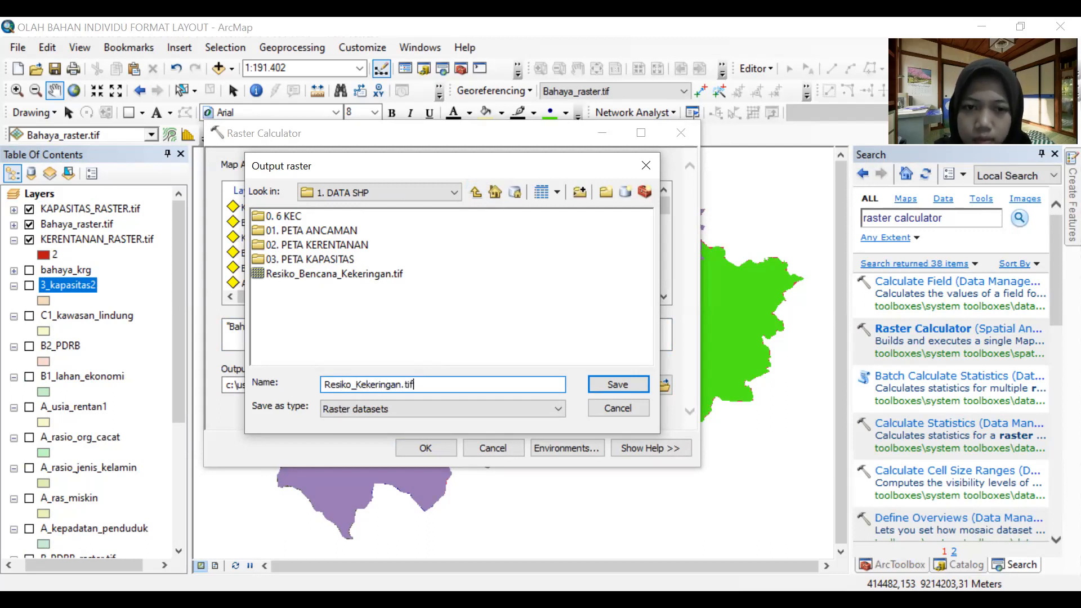
{"action": "left_click", "coordinate": [616, 384]}
{"action": "left_click", "coordinate": [444, 447]}
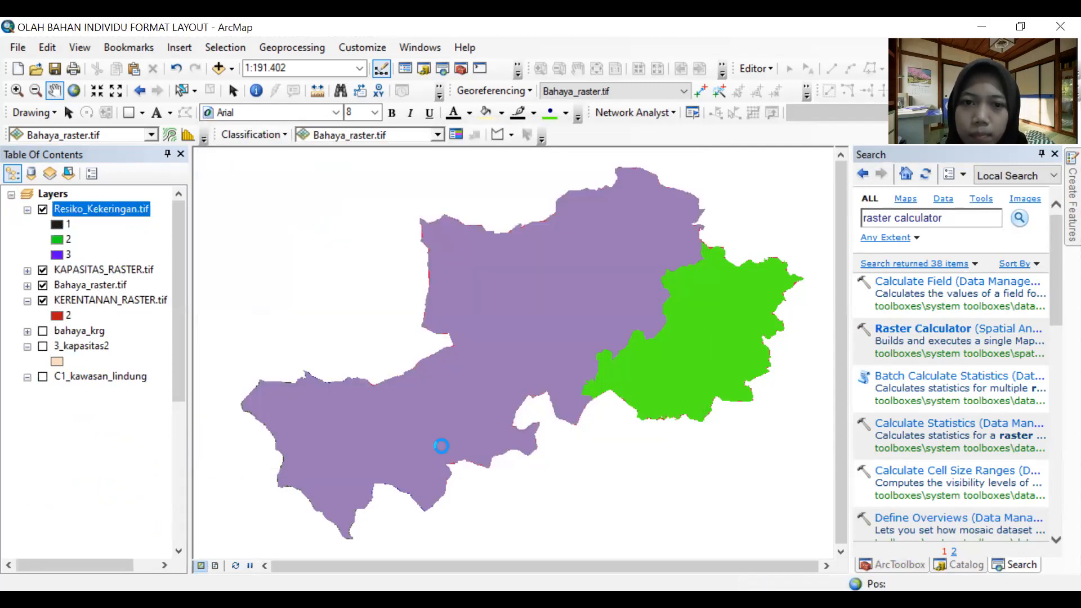
Hide the capacity, hazard and vulnerability rasters and switch the map to layout view.
{"action": "left_click", "coordinate": [30, 270]}
{"action": "left_click", "coordinate": [29, 285]}
{"action": "left_click", "coordinate": [30, 300]}
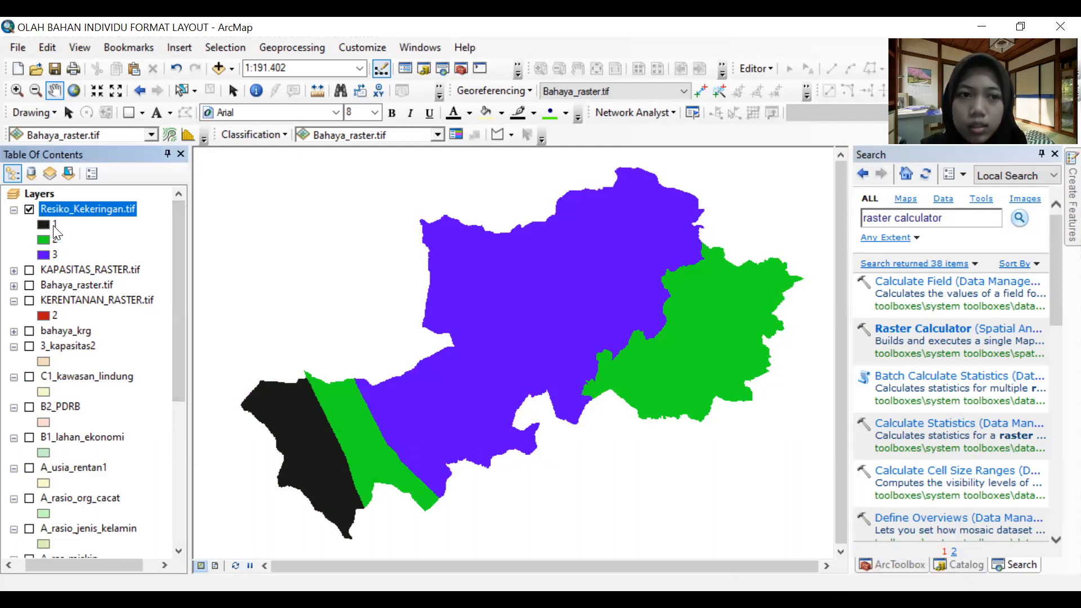
{"action": "left_click", "coordinate": [215, 565]}
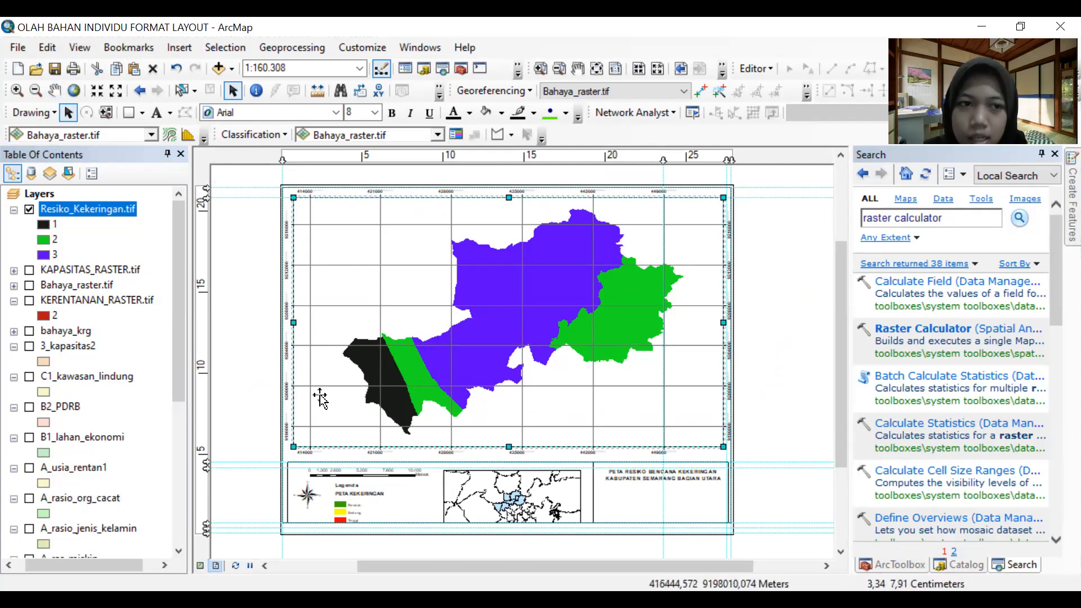
Relabel class 1 of the Resiko_Kekeringan.tif layer as 0-0,3.
{"action": "left_click", "coordinate": [55, 226]}
{"action": "left_click", "coordinate": [55, 225]}
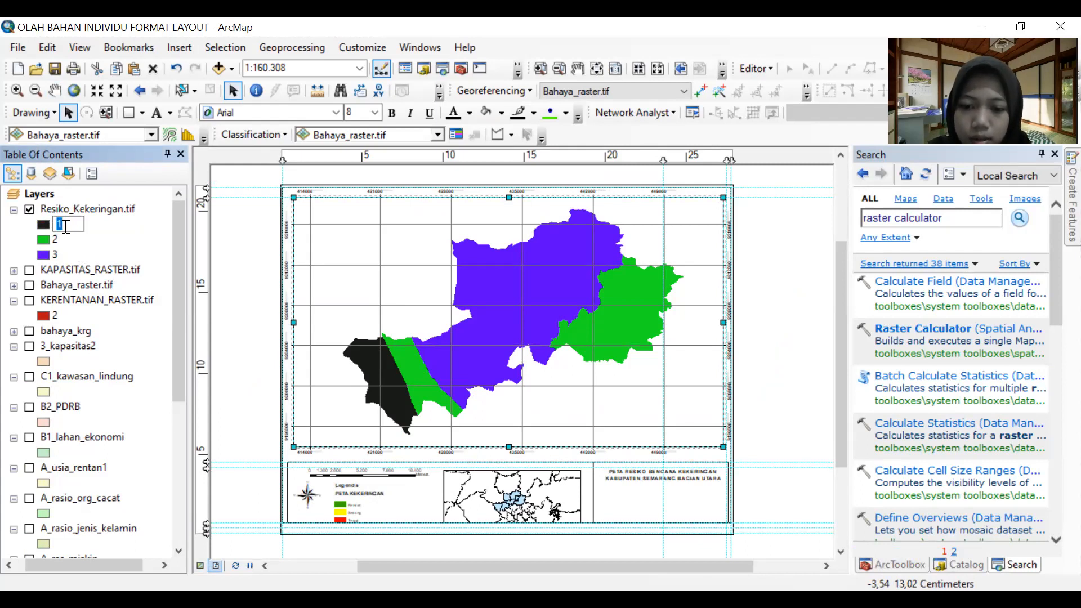
{"action": "type", "text": "0-0"}
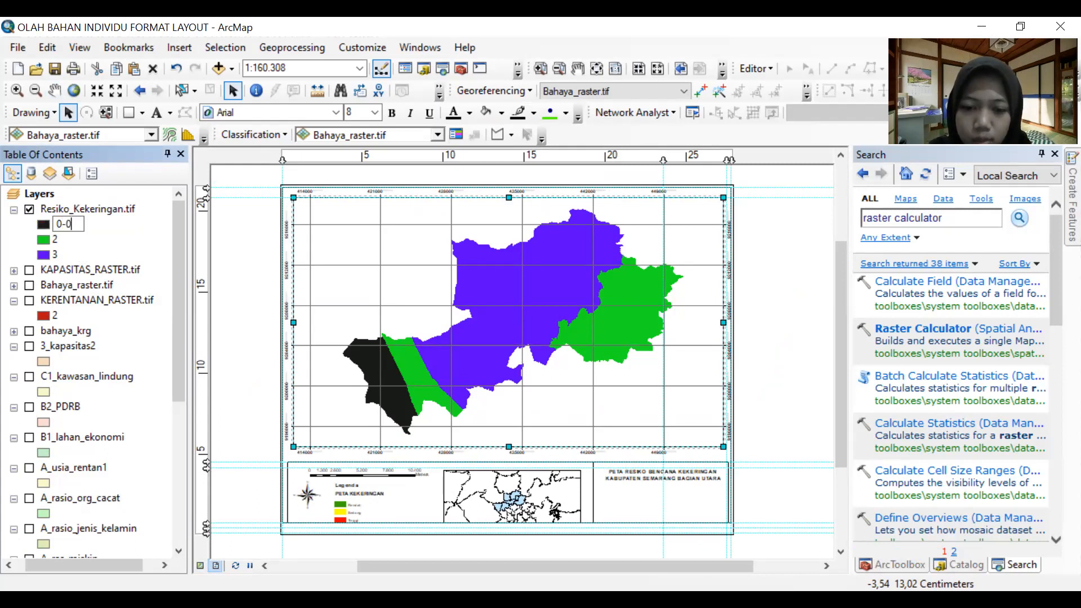
{"action": "type", "text": ",3"}
{"action": "key", "text": "Return"}
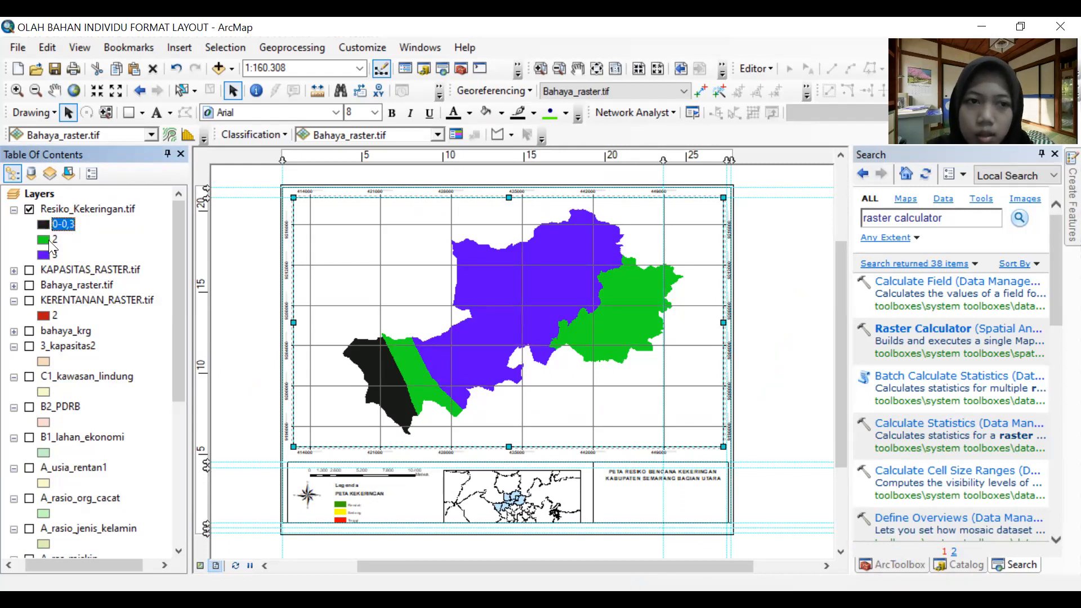
Relabel class 2 of Resiko_Kekeringan.tif as 0,3-0,6 and class 3 as 0,6-1.
{"action": "left_click", "coordinate": [55, 240]}
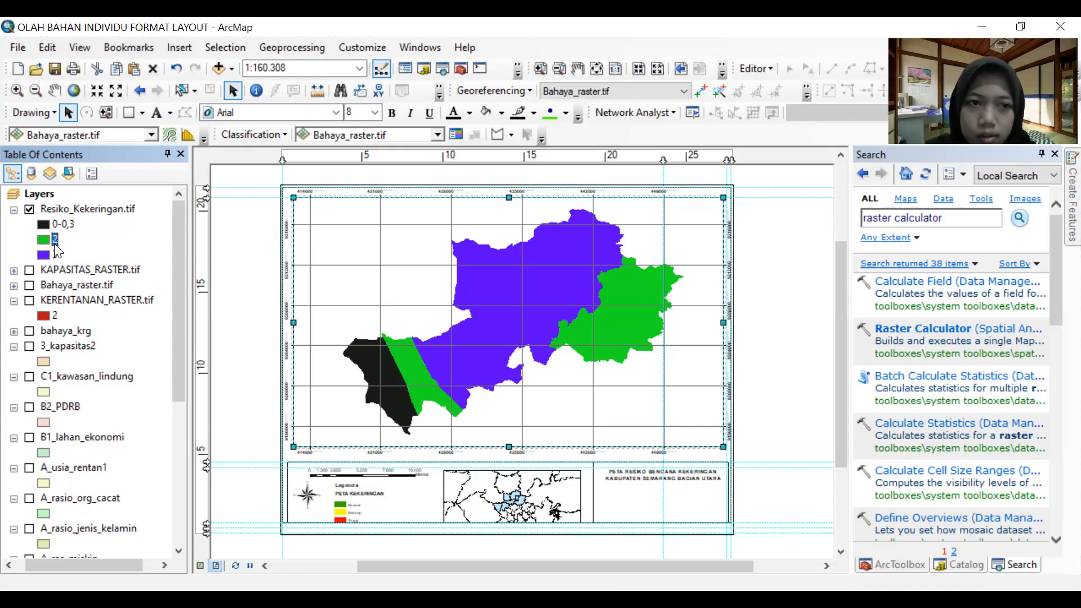
{"action": "type", "text": "0"}
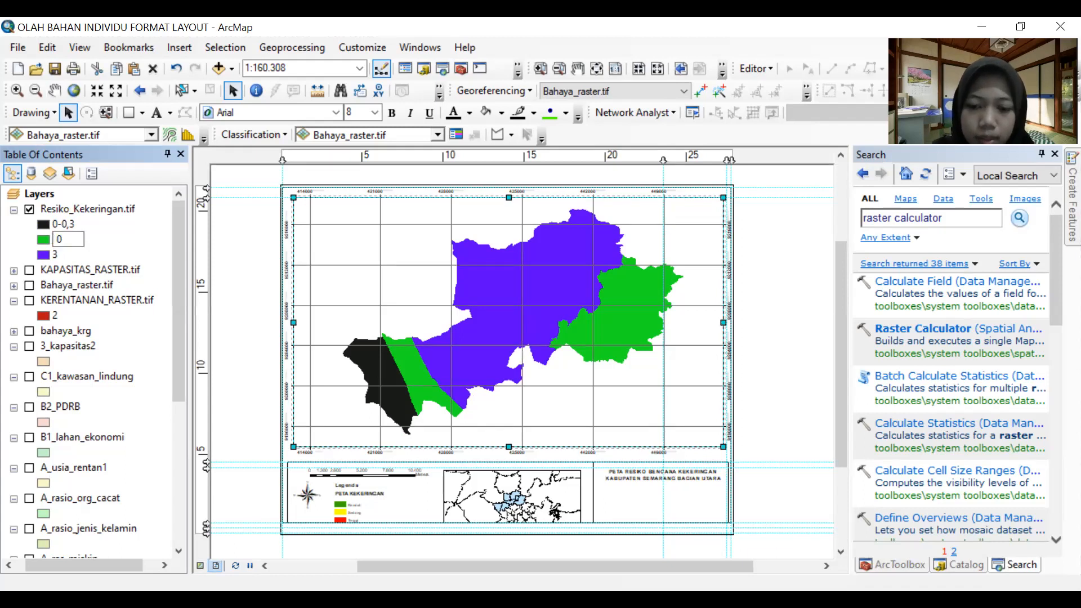
{"action": "type", "text": ",3-0,6"}
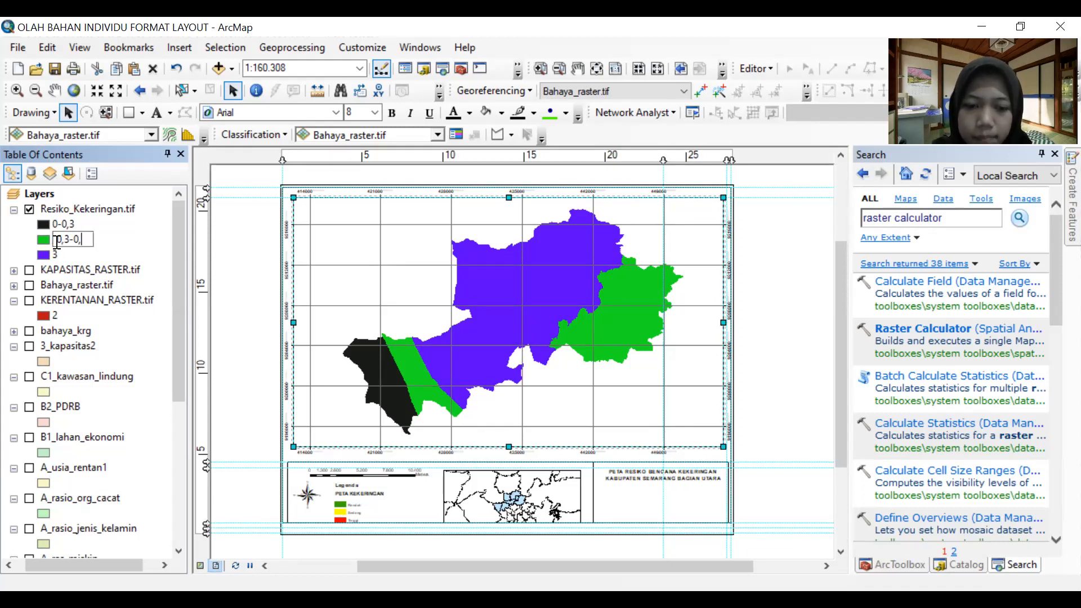
{"action": "key", "text": "Return"}
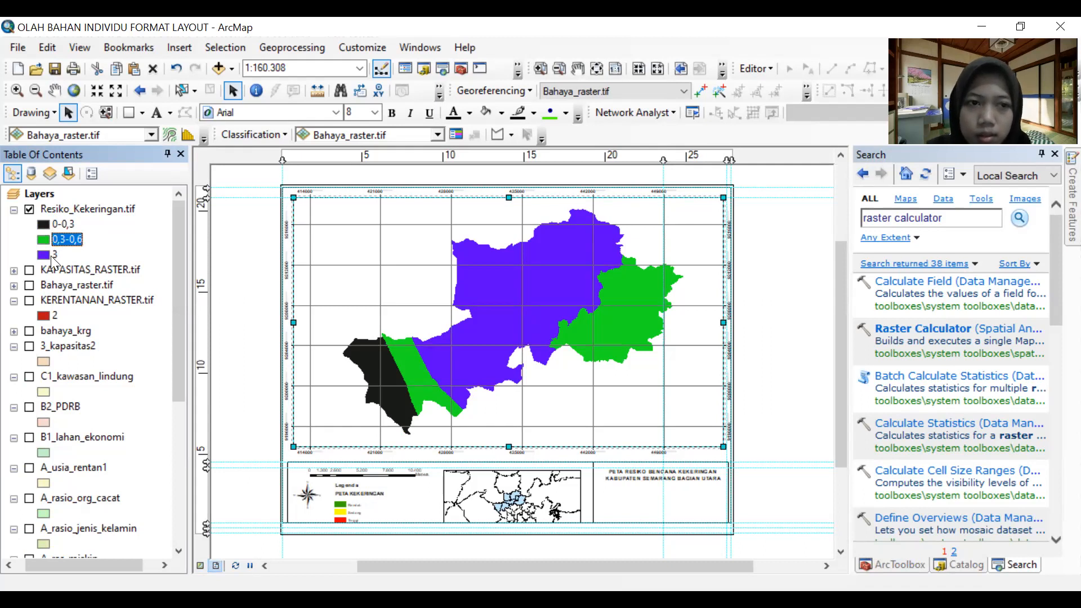
{"action": "left_click", "coordinate": [55, 254]}
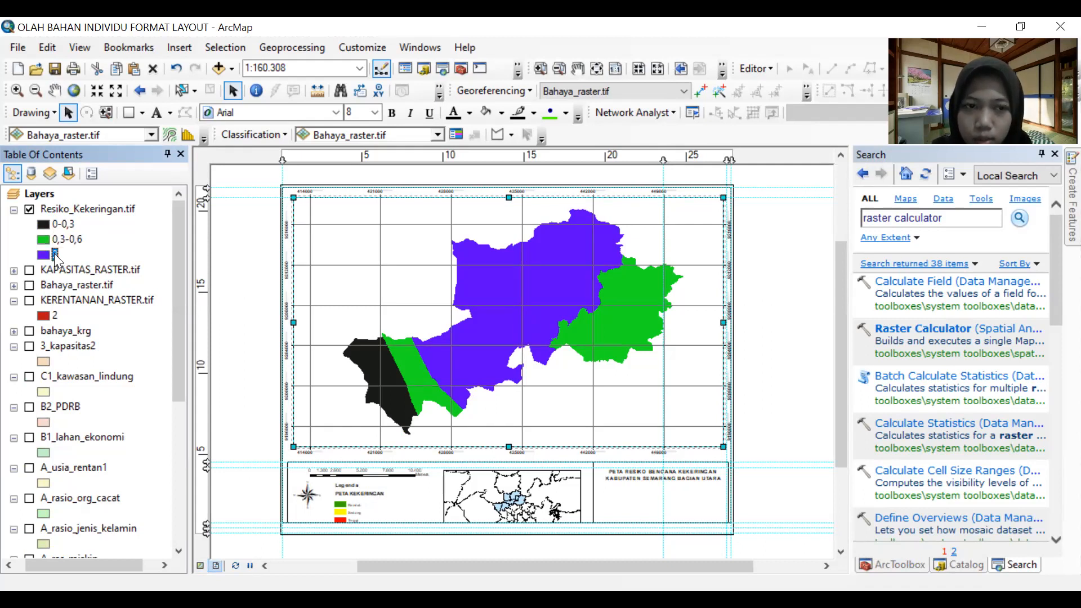
{"action": "left_click", "coordinate": [55, 255]}
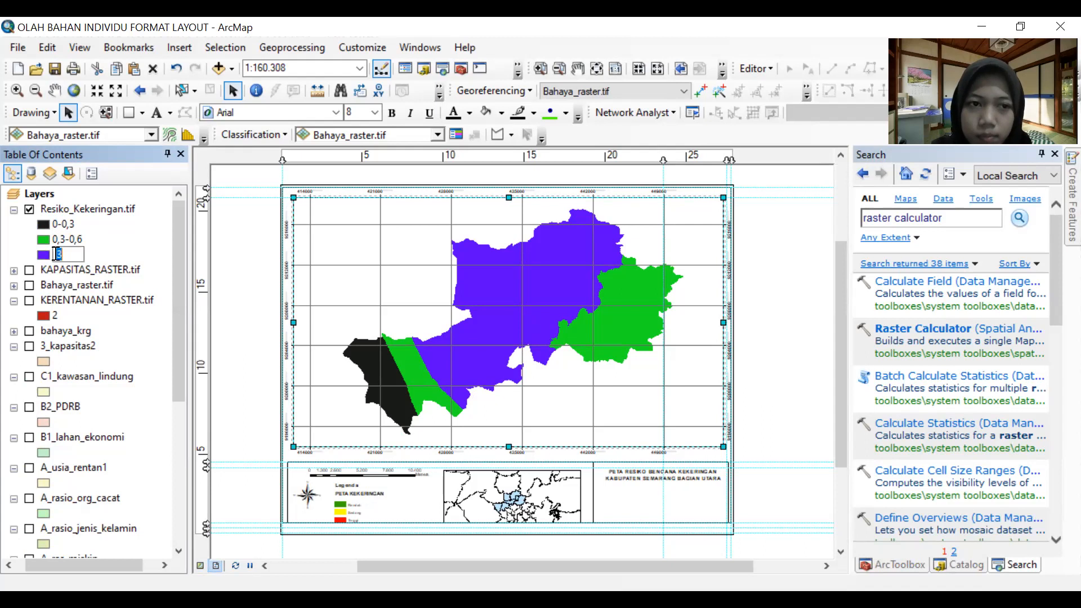
{"action": "type", "text": "0,6-1"}
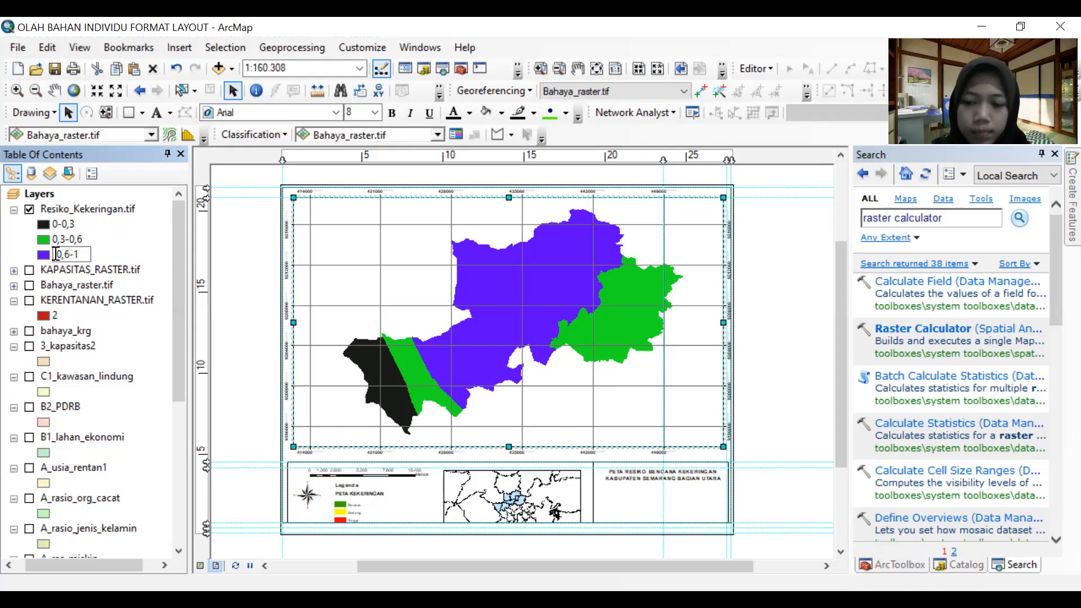
{"action": "key", "text": "Return"}
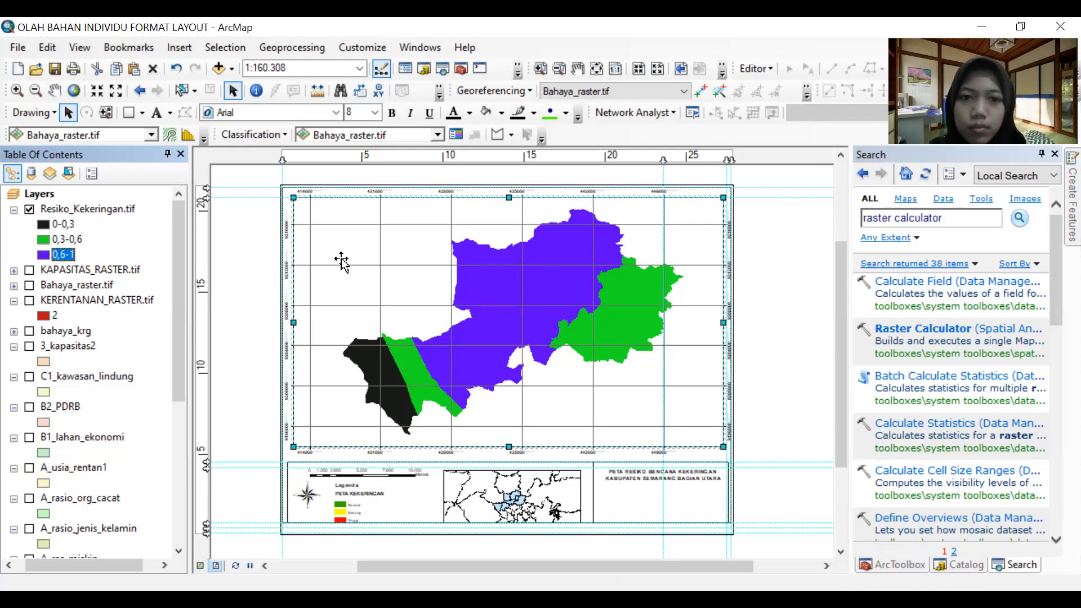
Apply the green-yellow-red color scheme to the unique values of the Resiko_Kekeringan.tif layer.
{"action": "right_click", "coordinate": [73, 210]}
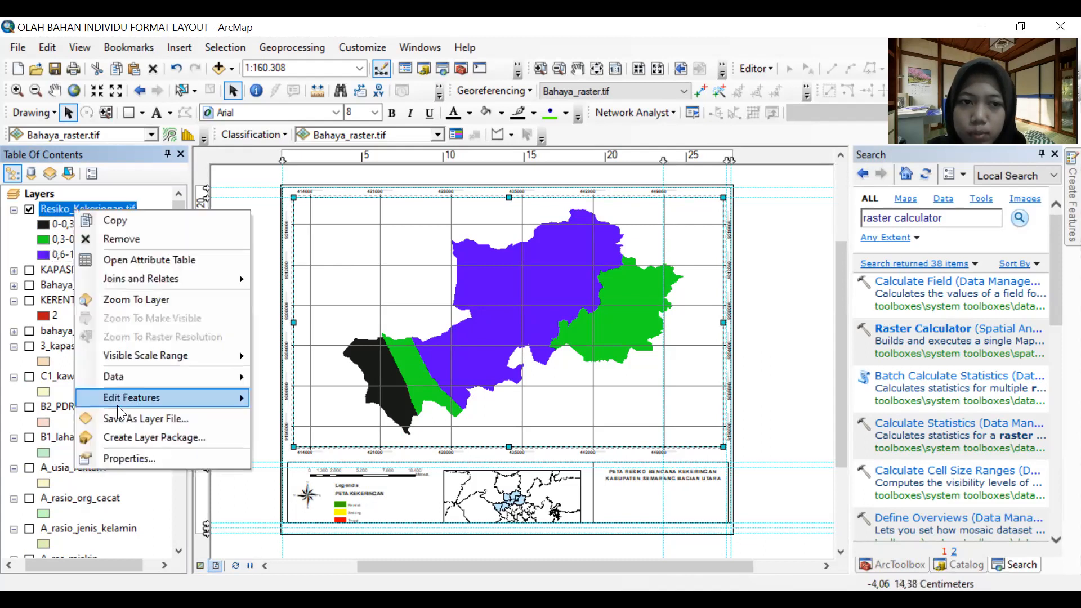
{"action": "left_click", "coordinate": [123, 458]}
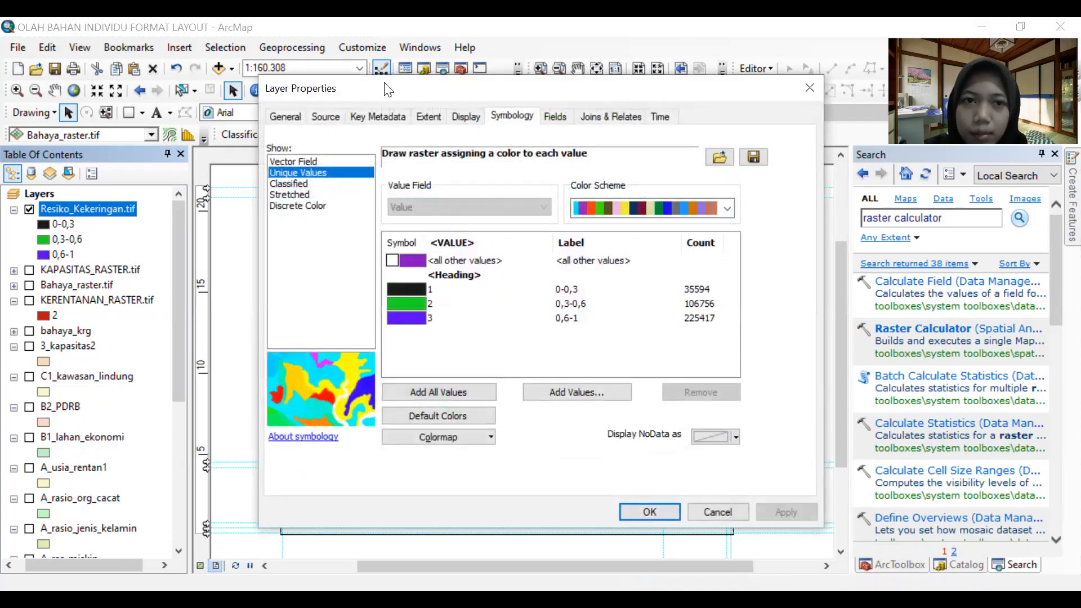
{"action": "left_click", "coordinate": [689, 211]}
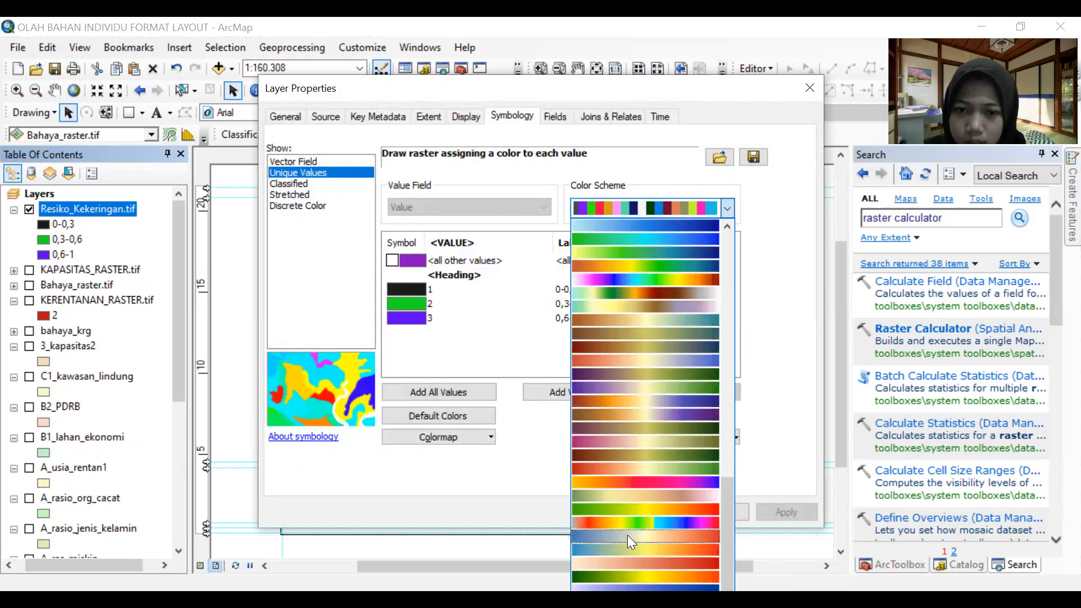
{"action": "left_click", "coordinate": [632, 506]}
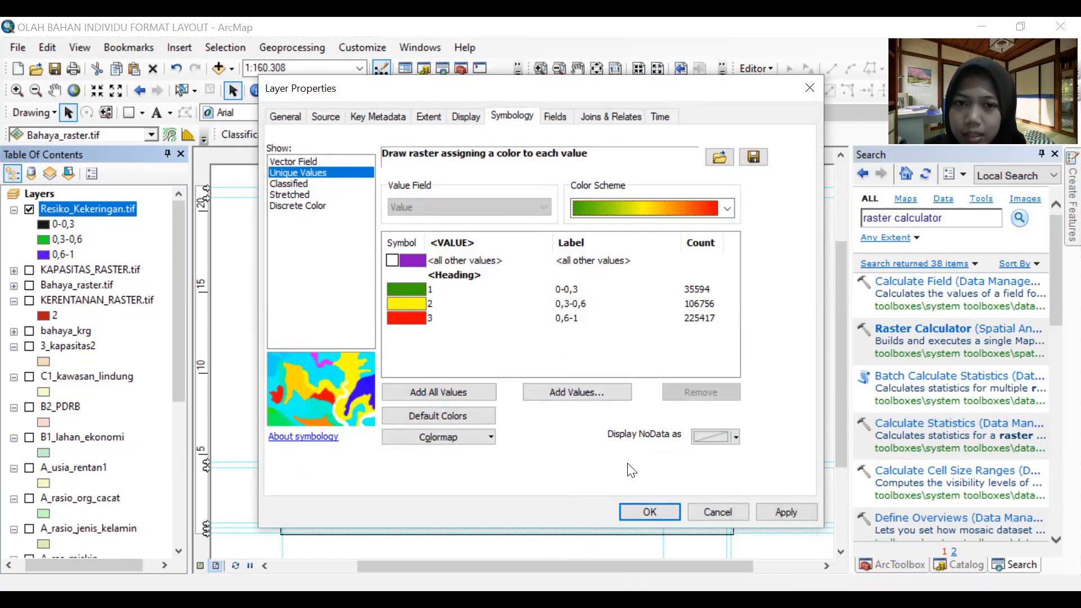
{"action": "left_click", "coordinate": [761, 514]}
{"action": "left_click", "coordinate": [666, 510]}
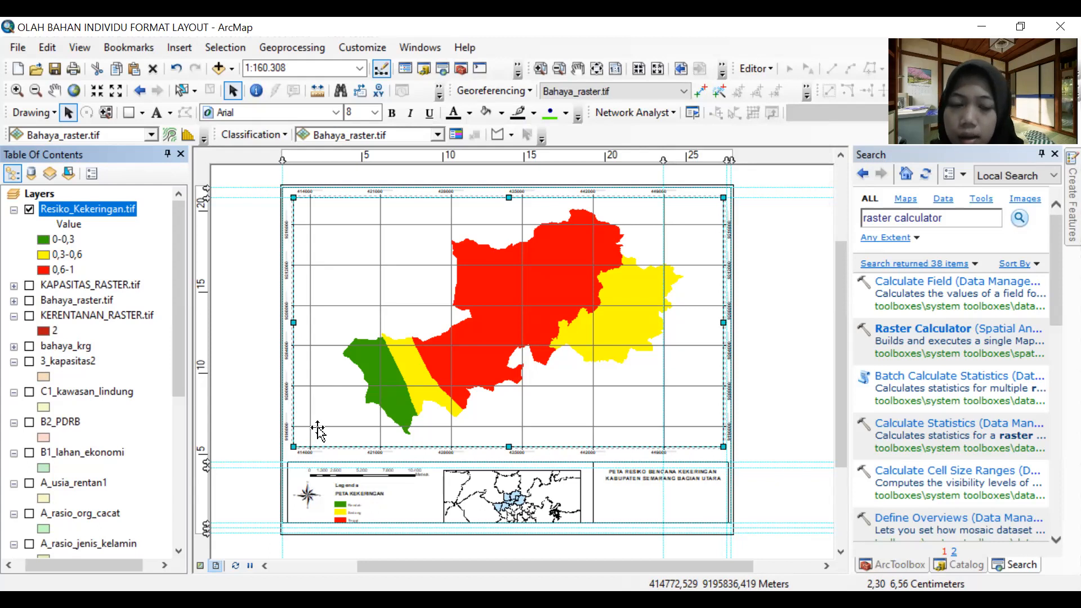
Switch to the drought risk analysis presentation in PowerPoint and start its slide show.
{"action": "left_click", "coordinate": [273, 541]}
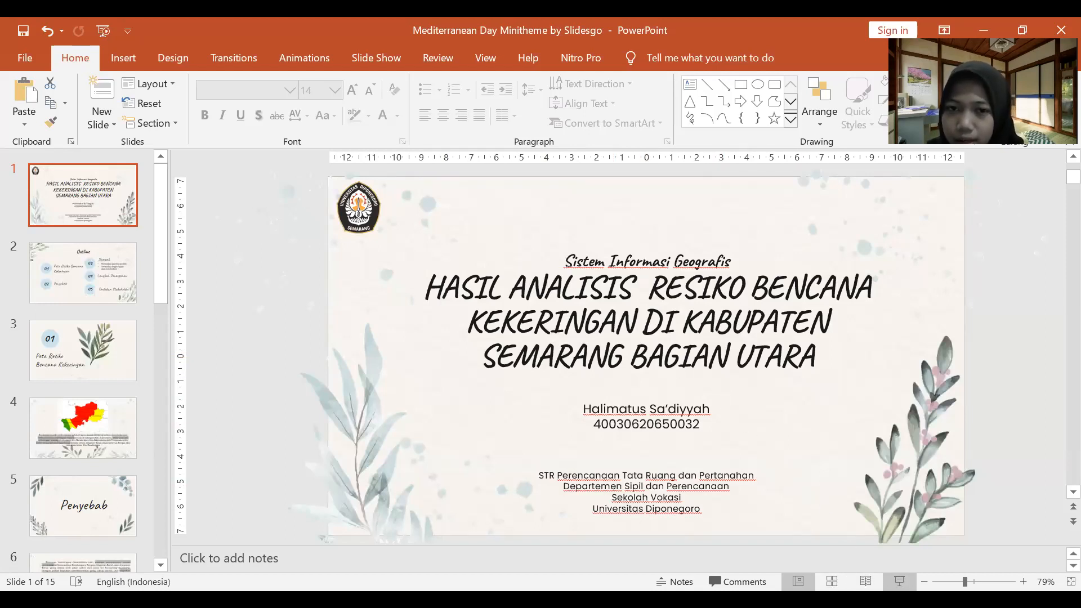
{"action": "left_click", "coordinate": [900, 582]}
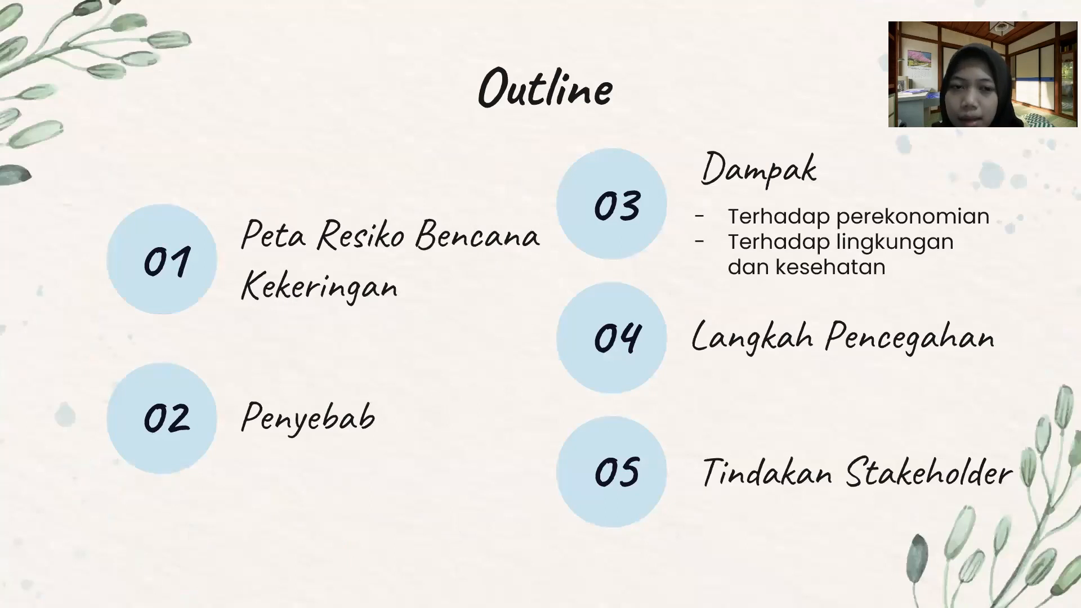